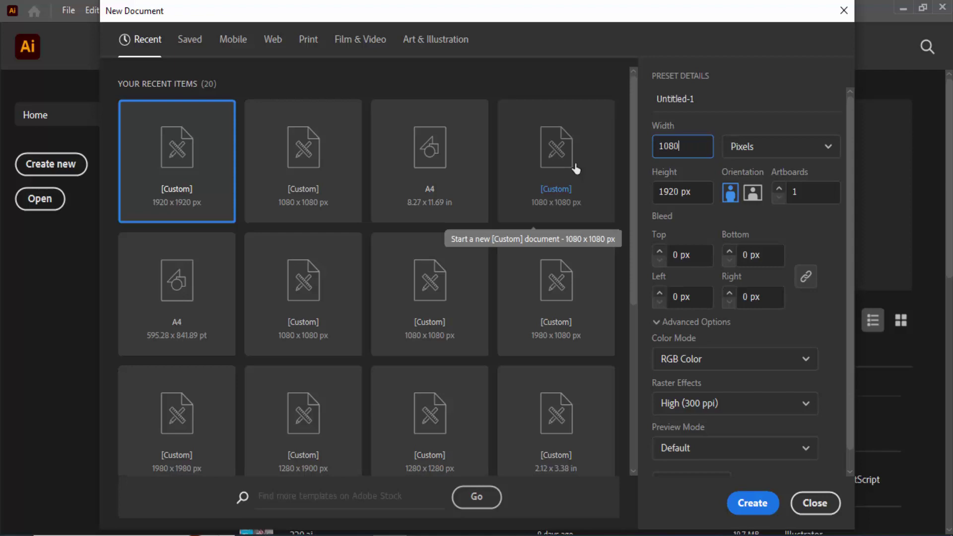
# Create a new document 1080 px wide and 1080 px high
pyautogui.press('Tab')
pyautogui.write('1080')
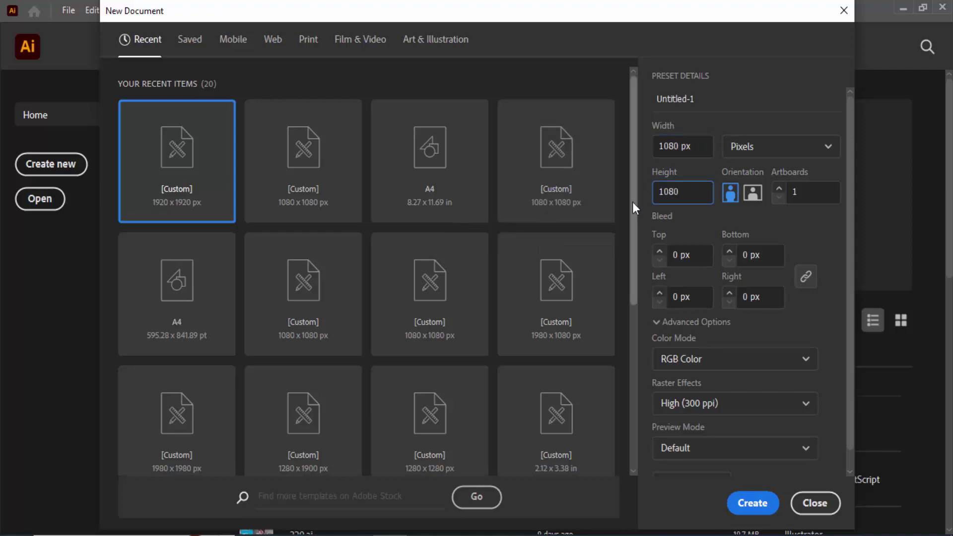
pyautogui.click(739, 505)
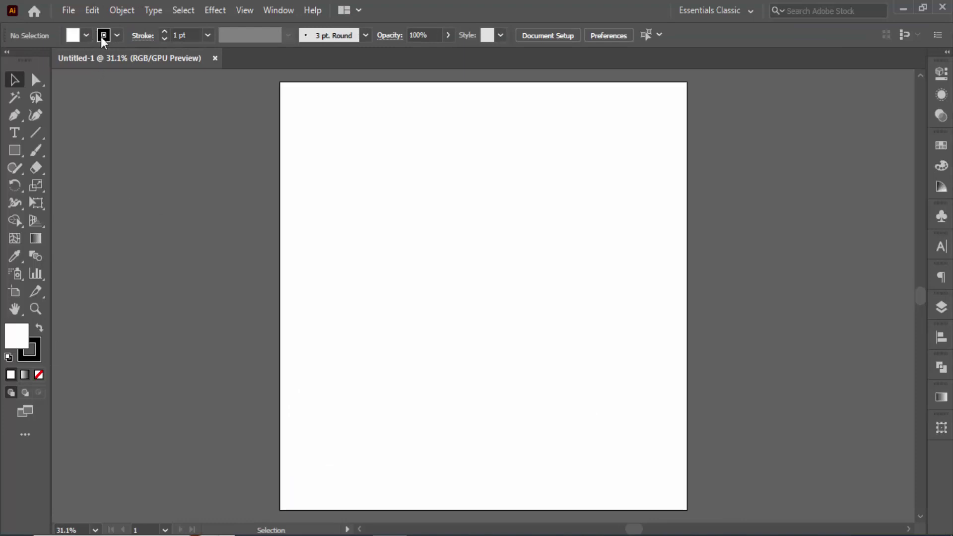
# Draw a 1080 x 1080 px rectangle covering the artboard, with no stroke and a mid-grey fill
pyautogui.click(103, 35)
pyautogui.click(10, 66)
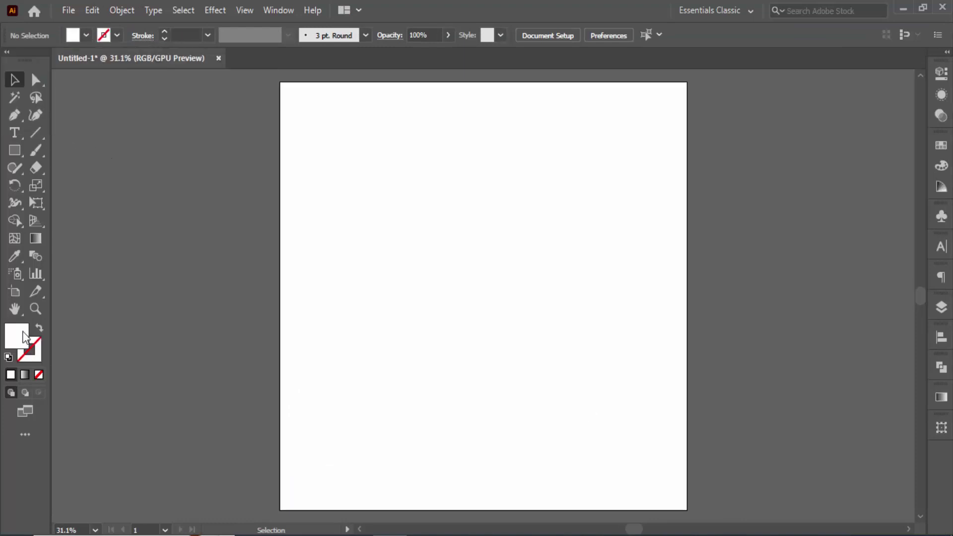
pyautogui.moveTo(279, 82); pyautogui.dragTo(687, 509)
pyautogui.click(86, 35)
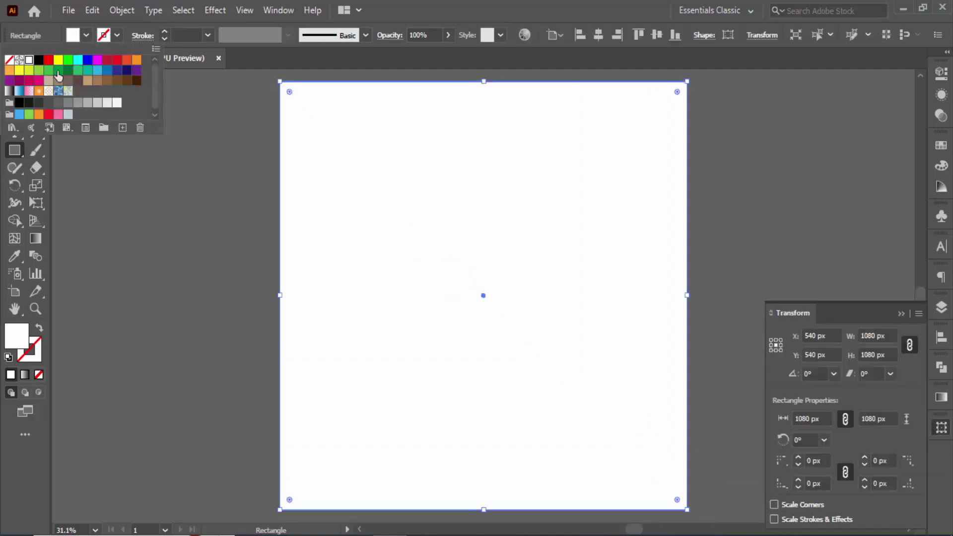
pyautogui.click(78, 103)
pyautogui.click(229, 241)
pyautogui.press('v')
pyautogui.click(104, 154)
pyautogui.hotkey('ctrl', 'y')
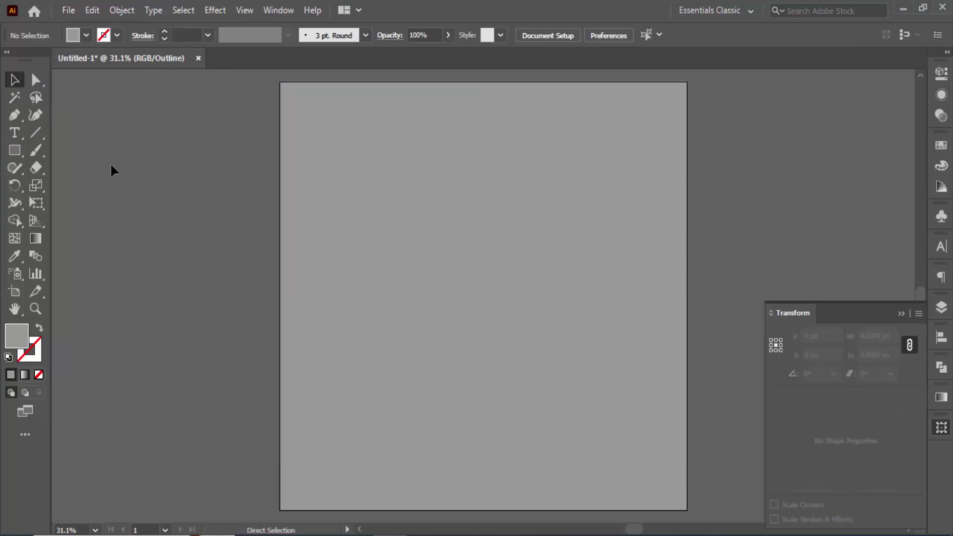
pyautogui.hotkey('ctrl', 'y')
# Offset the background rectangle's path by -70 px and convert the inner rectangle into margin guides
pyautogui.click(350, 193)
pyautogui.click(122, 10)
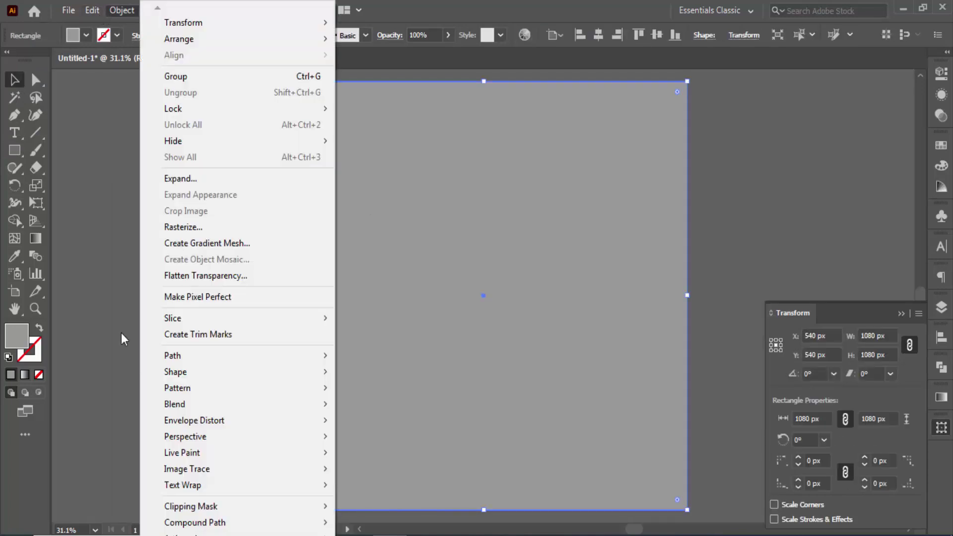
pyautogui.moveTo(409, 356)
pyautogui.click(409, 403)
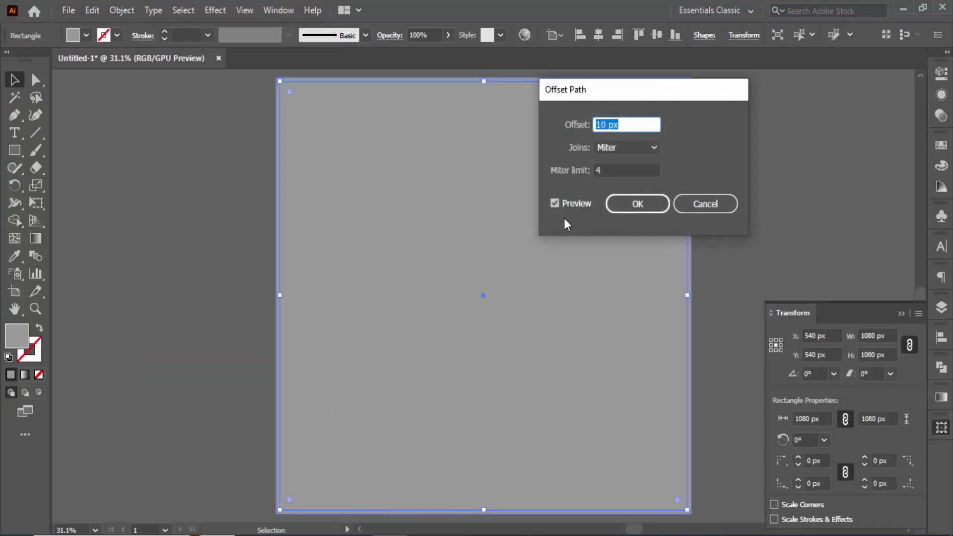
pyautogui.write('-70')
pyautogui.click(624, 208)
pyautogui.rightClick(505, 274)
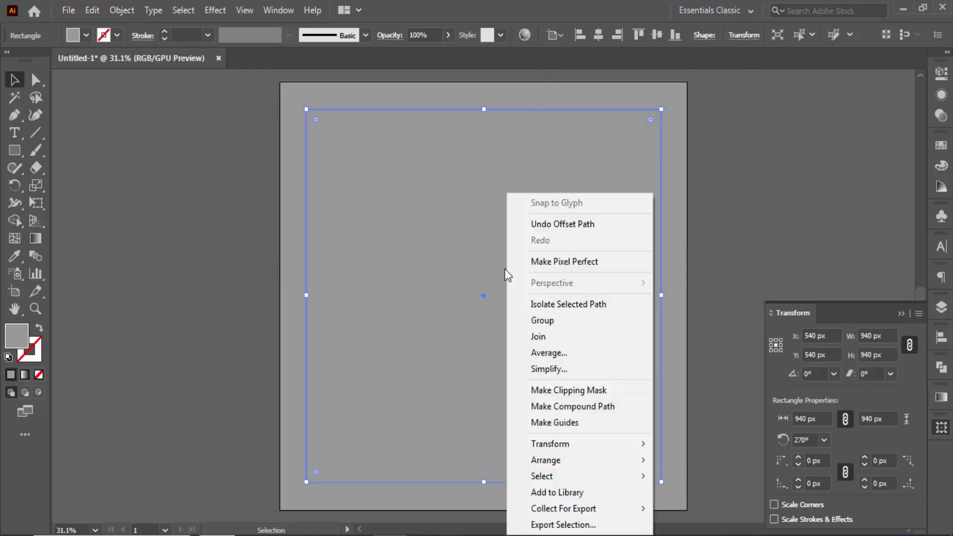
pyautogui.click(546, 422)
# Expand Layer 1 and lock the margin guide rectangle beneath the grey background rectangle
pyautogui.click(941, 307)
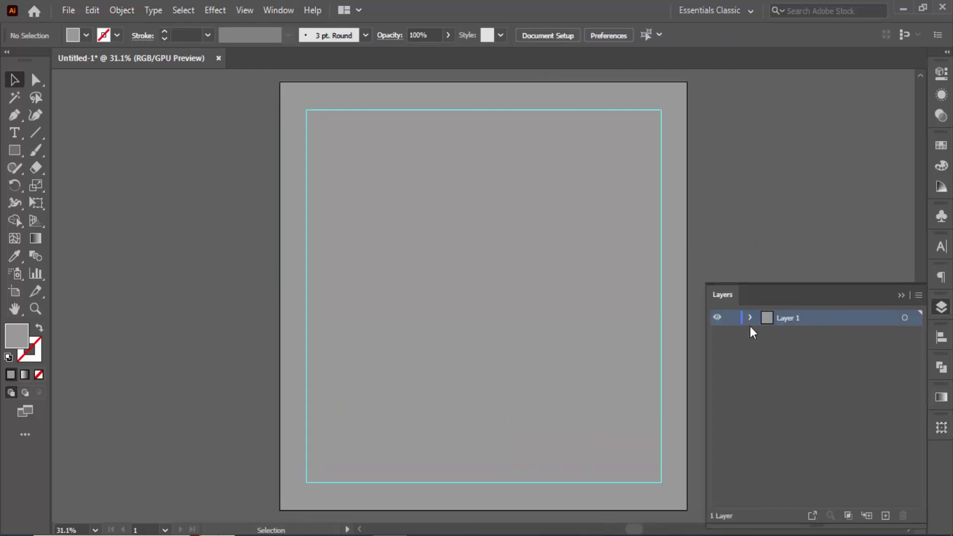
pyautogui.click(749, 317)
pyautogui.click(840, 350)
pyautogui.click(842, 333)
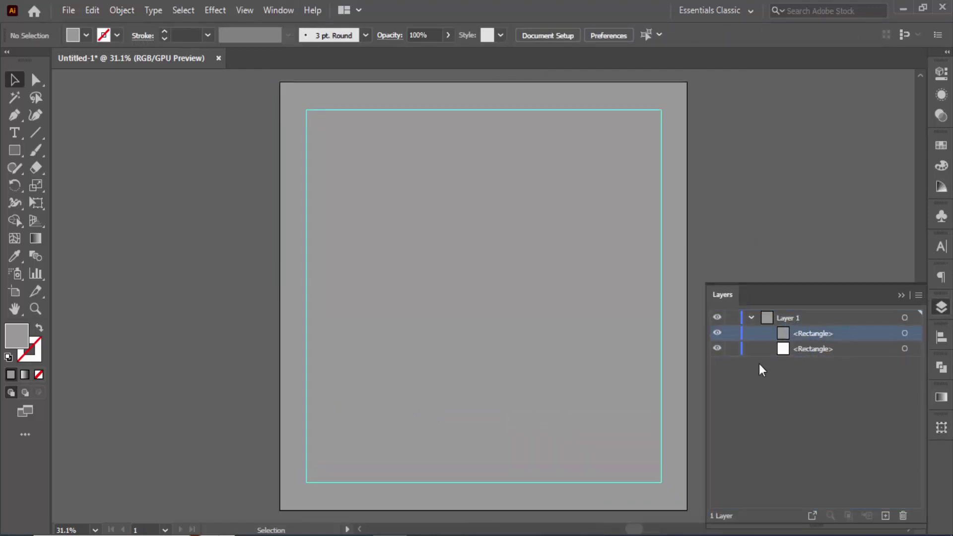
pyautogui.click(731, 348)
# Recolor the grey background rectangle to very light grey and lock it
pyautogui.click(904, 333)
pyautogui.click(86, 35)
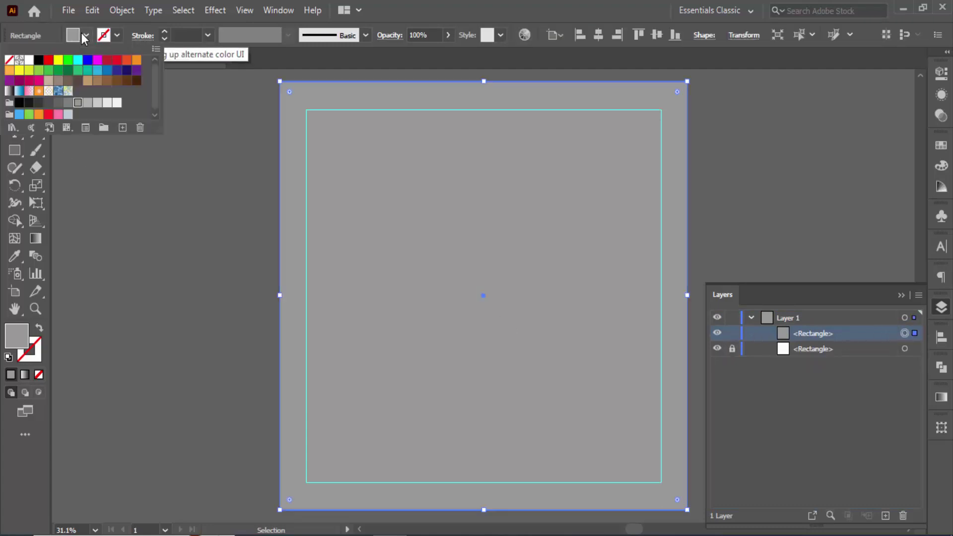
pyautogui.click(118, 102)
pyautogui.click(737, 341)
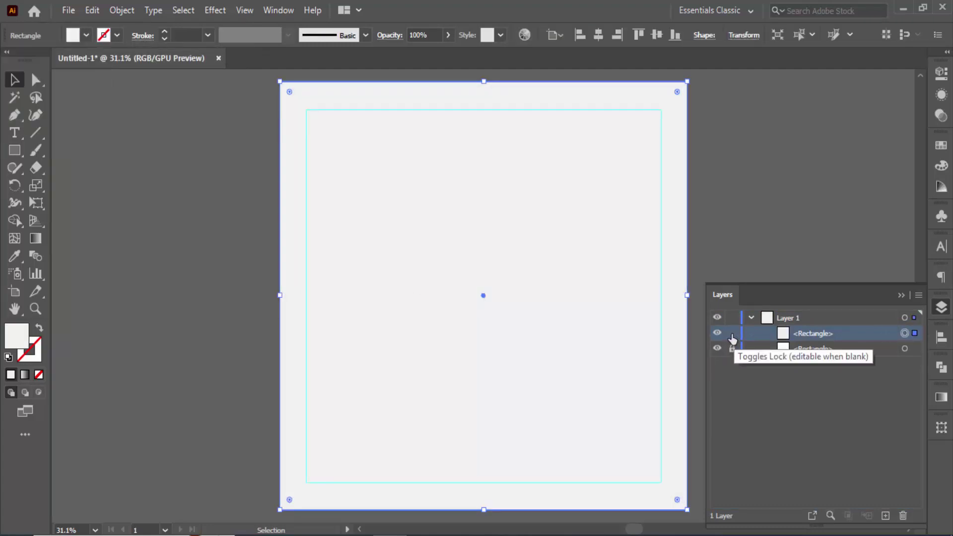
pyautogui.click(731, 333)
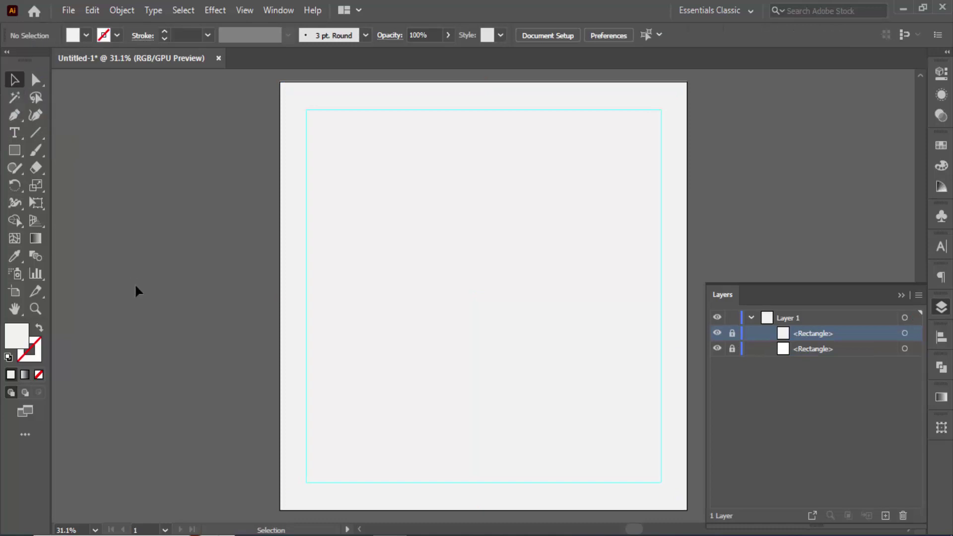
# Draw a circle about 1143 px in diameter over the artboard and fill it with magenta
pyautogui.hotkey('ctrl', '-')
pyautogui.moveTo(170, 279); pyautogui.dragTo(111, 261)
pyautogui.click(14, 149)
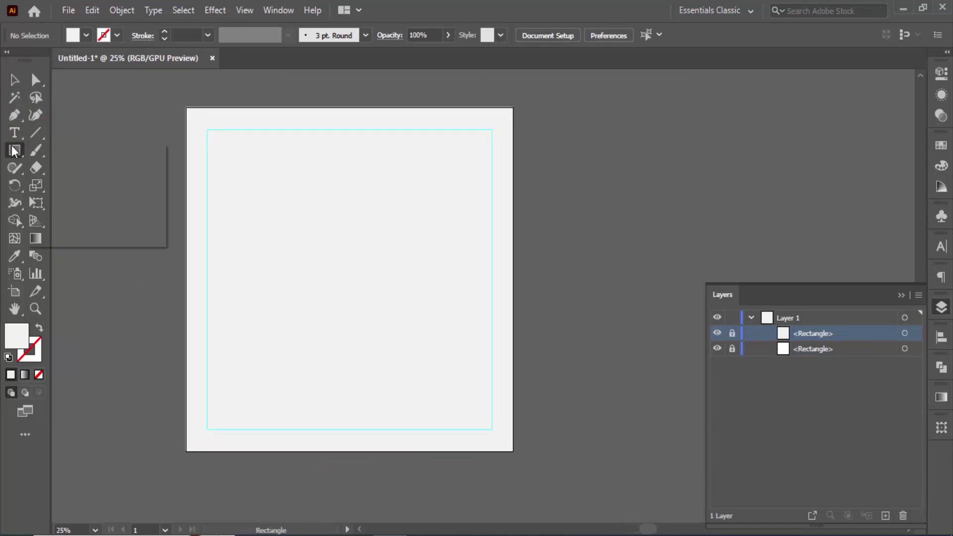
pyautogui.moveTo(379, 233)
pyautogui.mouseDown()
pyautogui.moveTo(535, 310)
pyautogui.moveTo(563, 365)
pyautogui.moveTo(553, 407)
pyautogui.mouseUp()
pyautogui.click(86, 36)
pyautogui.click(97, 59)
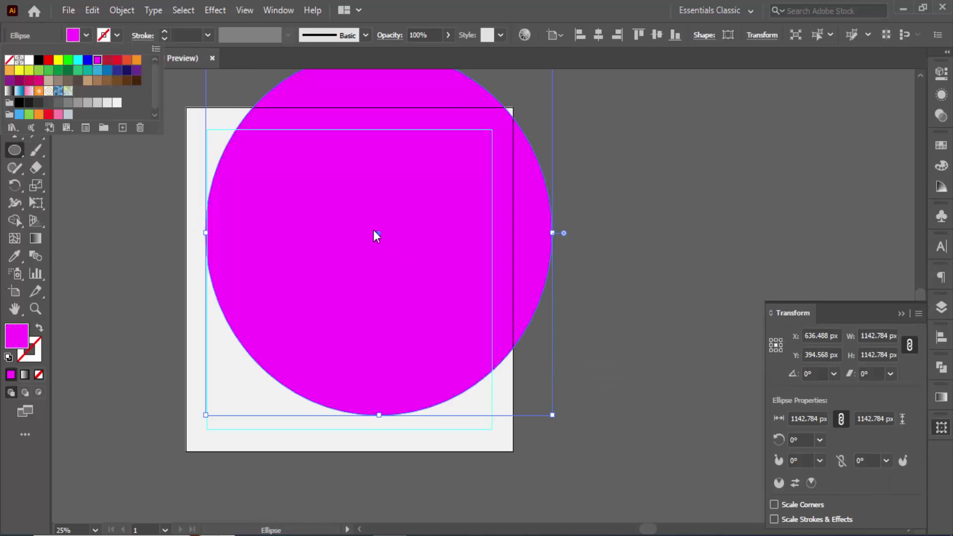
# Move the magenta circle's centre up to the artboard's upper edge and enlarge it to about 1314 px in diameter
pyautogui.moveTo(379, 235); pyautogui.dragTo(379, 108)
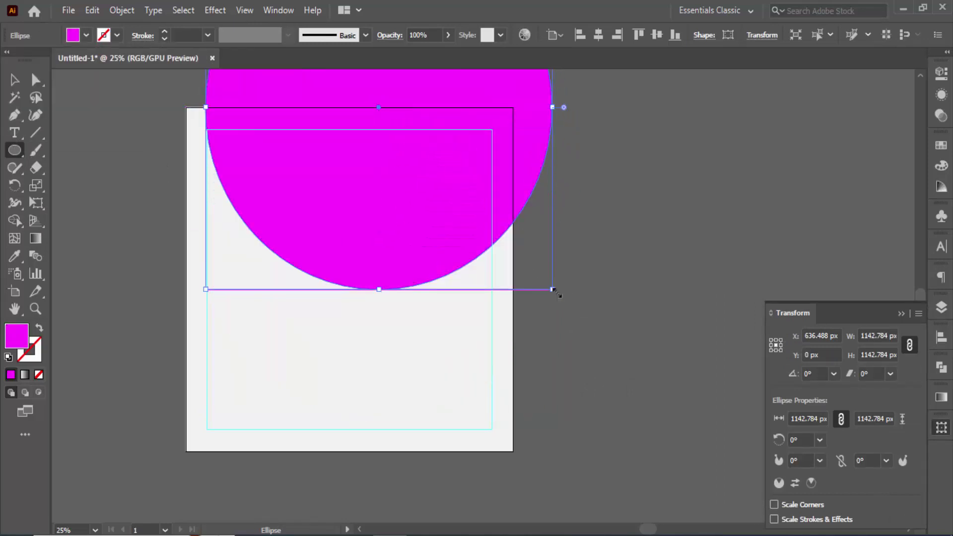
pyautogui.moveTo(554, 289); pyautogui.dragTo(578, 316)
pyautogui.moveTo(467, 199); pyautogui.dragTo(515, 212)
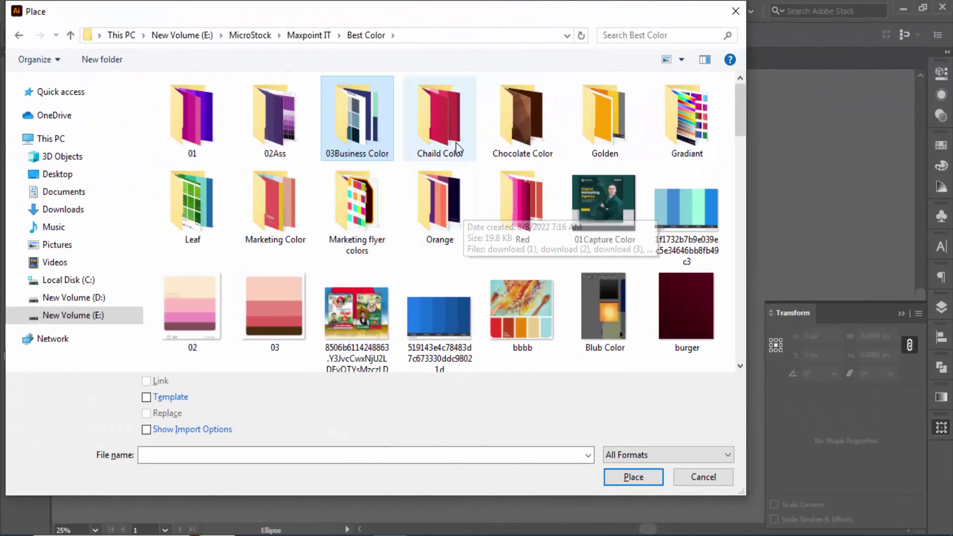
# Place the indexety colour palette image from the Marketing Color folder beside the artboard
pyautogui.doubleClick(265, 217)
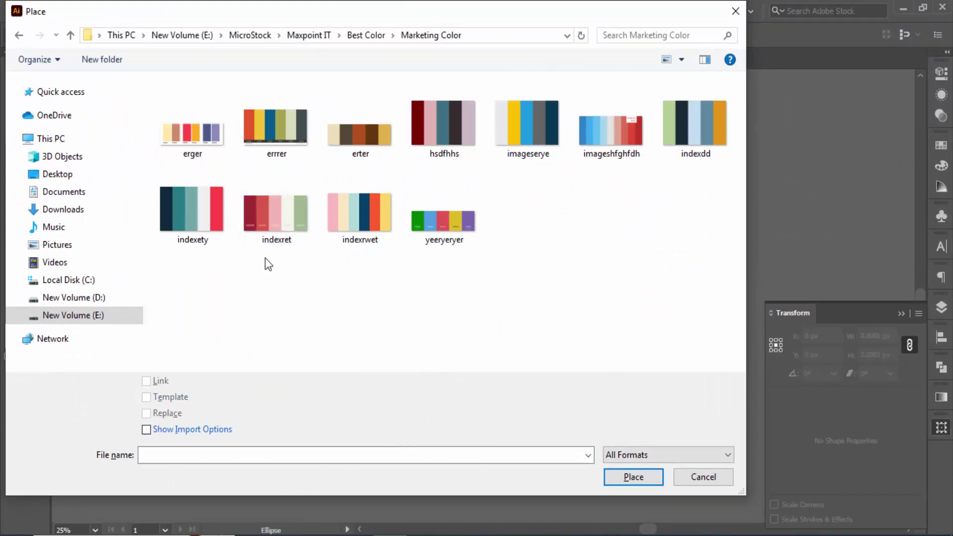
pyautogui.click(215, 208)
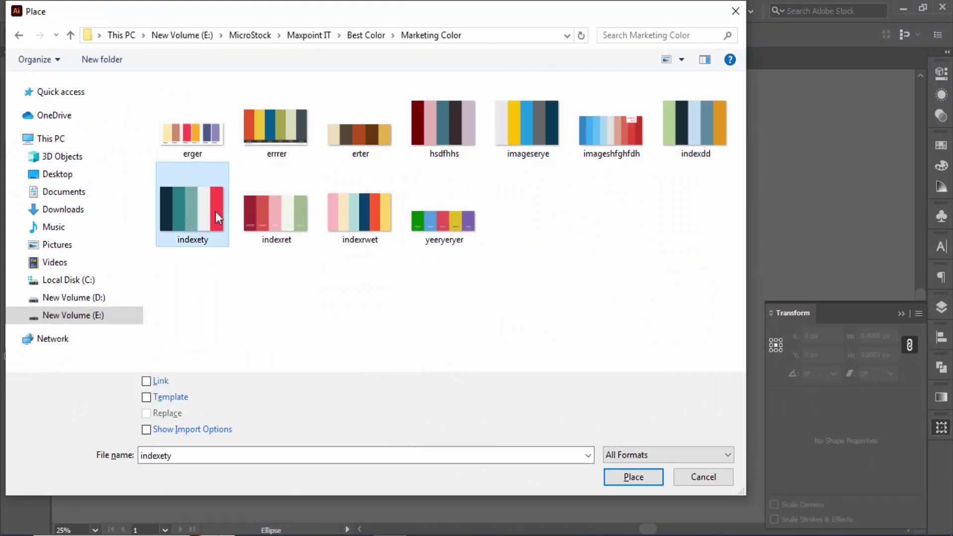
pyautogui.click(633, 477)
pyautogui.click(68, 121)
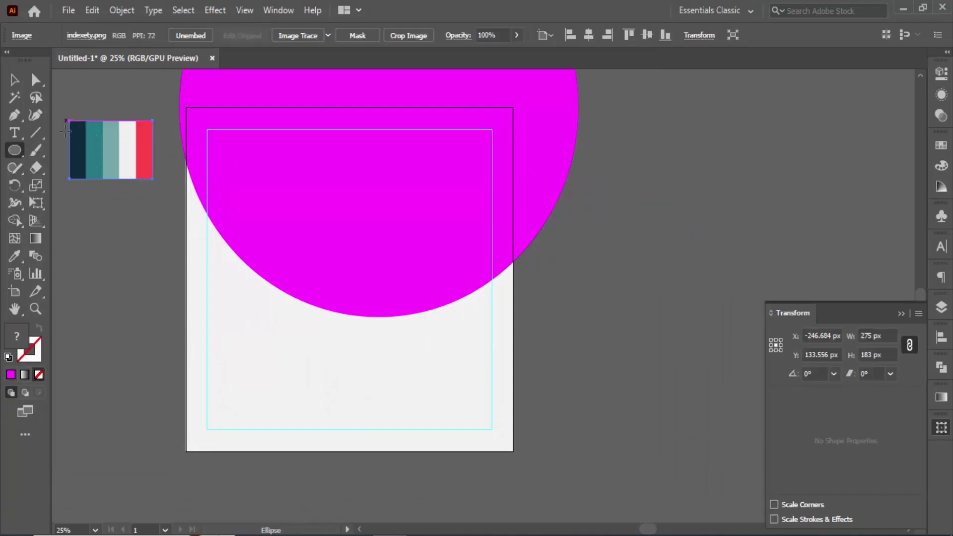
# Recolor the large circle with the red sampled from the palette image
pyautogui.click(74, 211)
pyautogui.click(511, 299)
pyautogui.click(15, 80)
pyautogui.click(221, 218)
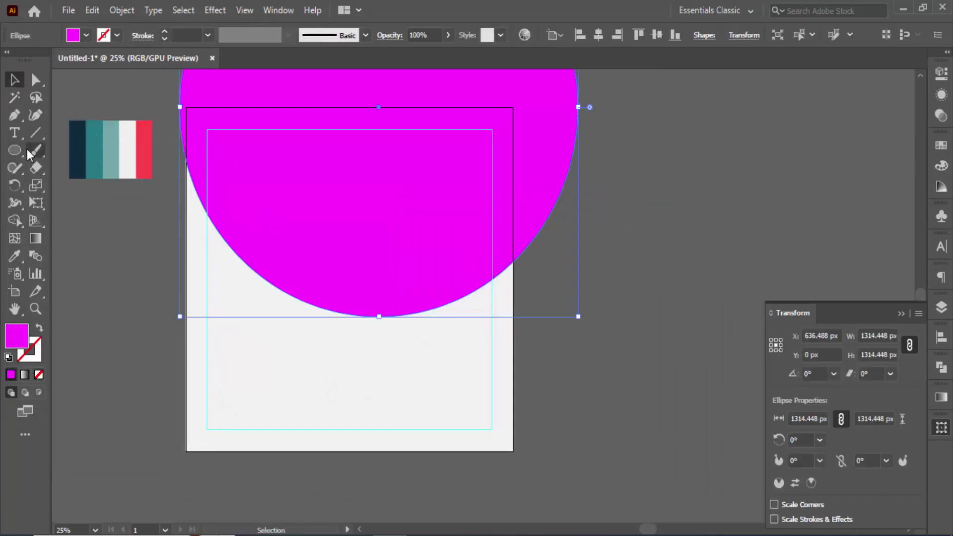
pyautogui.click(14, 256)
pyautogui.click(149, 148)
pyautogui.press('v')
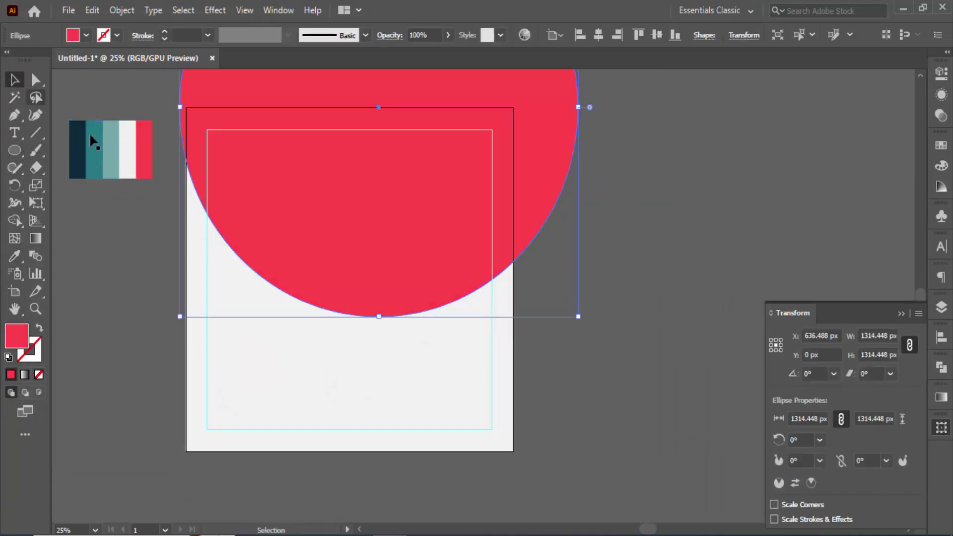
# Stretch the red circle to about 1314 x 1377 px and reposition it over the artboard's upper-right area near the margin guide
pyautogui.moveTo(402, 207); pyautogui.dragTo(429, 216)
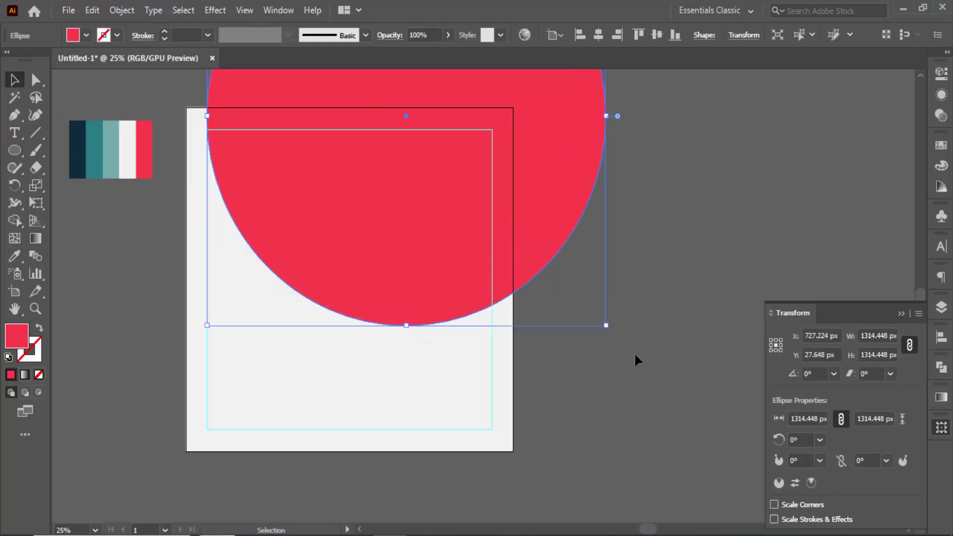
pyautogui.scroll(3, 634, 355)
pyautogui.moveTo(405, 399); pyautogui.dragTo(409, 416)
pyautogui.scroll(-1, 431, 392)
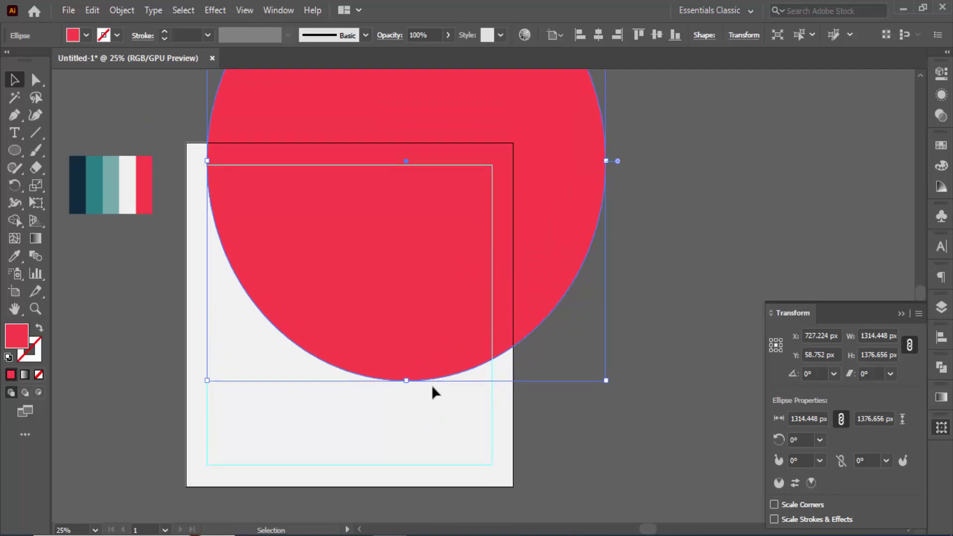
pyautogui.click(692, 285)
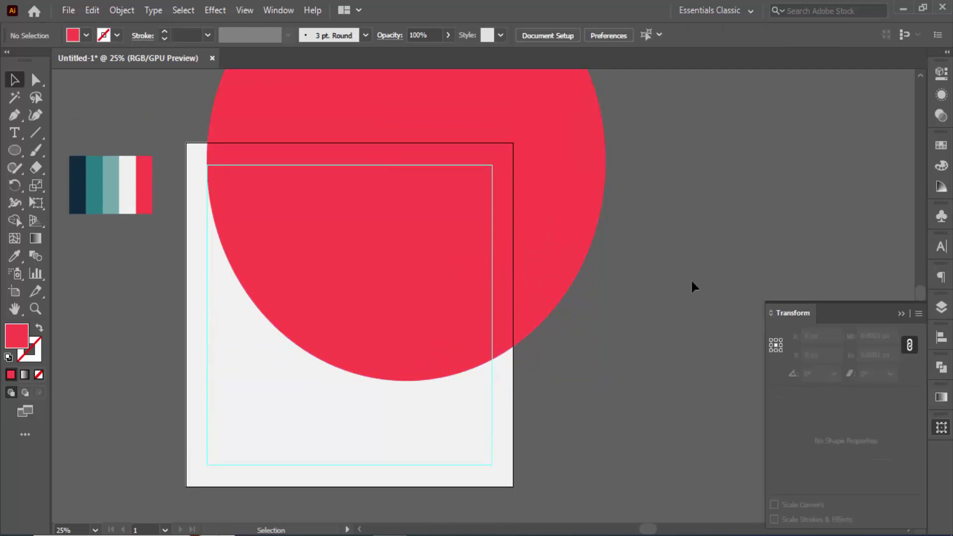
pyautogui.moveTo(448, 250); pyautogui.dragTo(446, 228)
# Unlock the light-grey background rectangle, copy it and paste the duplicate in front
pyautogui.click(941, 307)
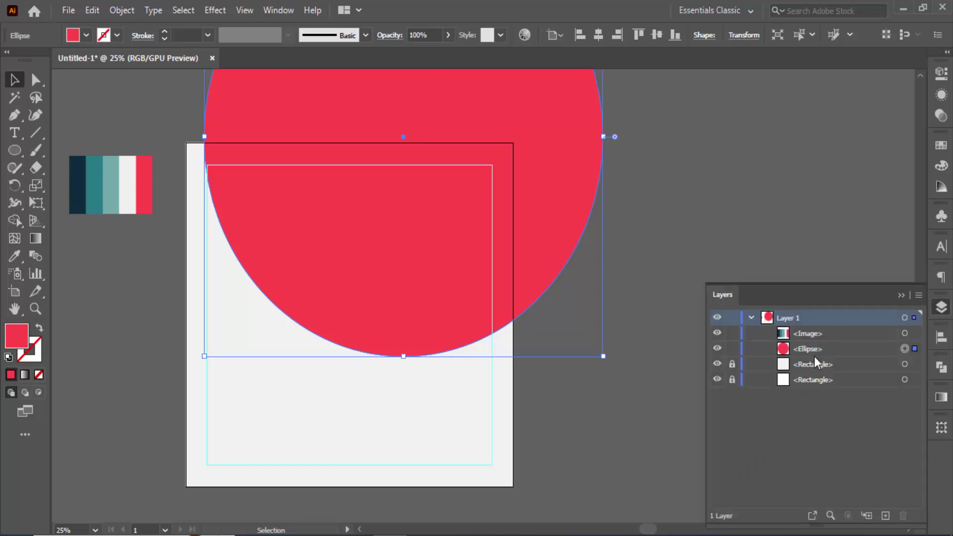
pyautogui.click(903, 364)
pyautogui.click(92, 10)
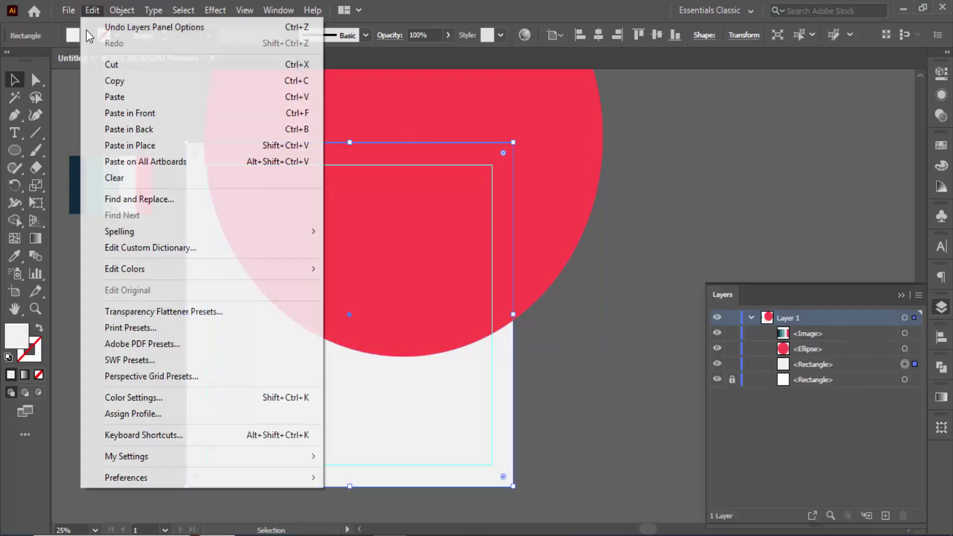
pyautogui.click(115, 80)
pyautogui.click(93, 10)
pyautogui.click(128, 114)
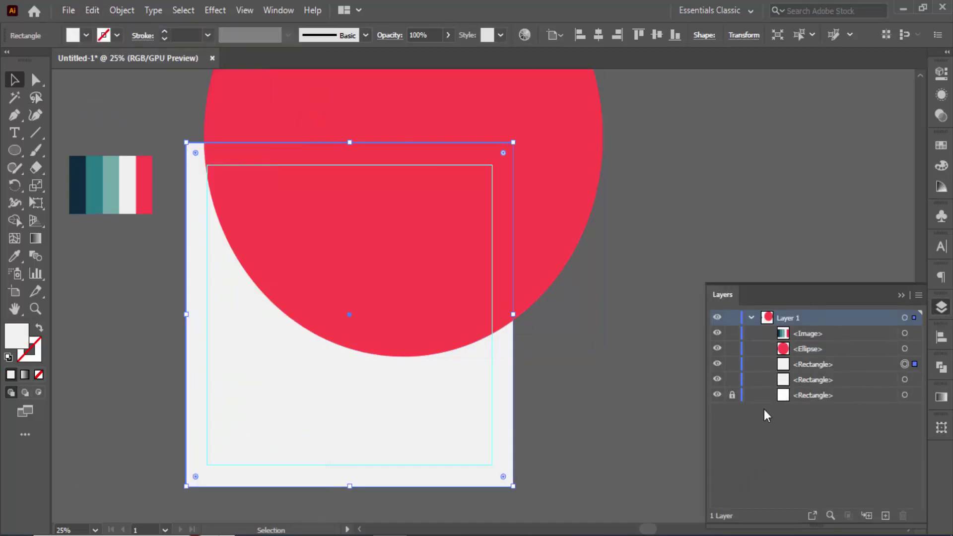
# Fill the duplicate rectangle with a darker grey and move it above the red ellipse in the layer order
pyautogui.click(86, 35)
pyautogui.click(68, 102)
pyautogui.click(738, 390)
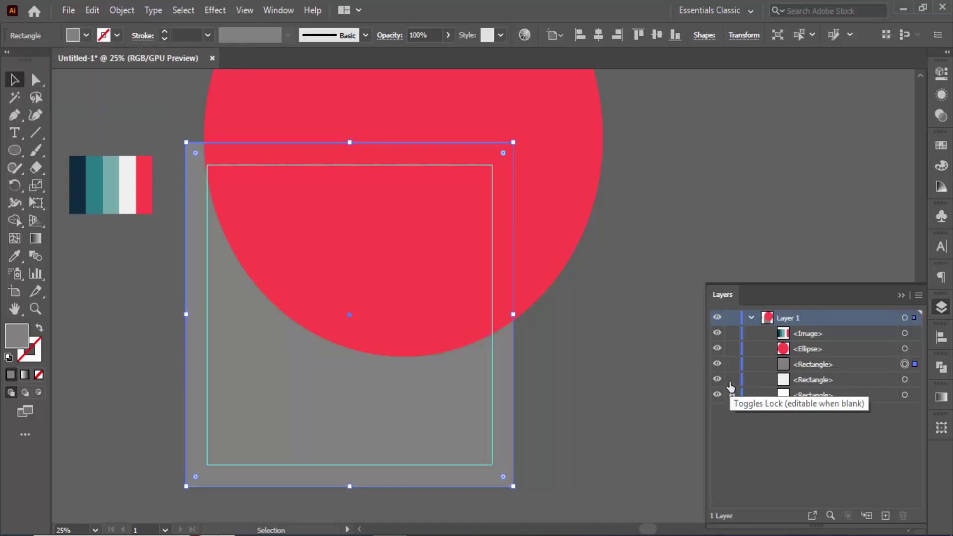
pyautogui.moveTo(843, 365); pyautogui.dragTo(839, 343)
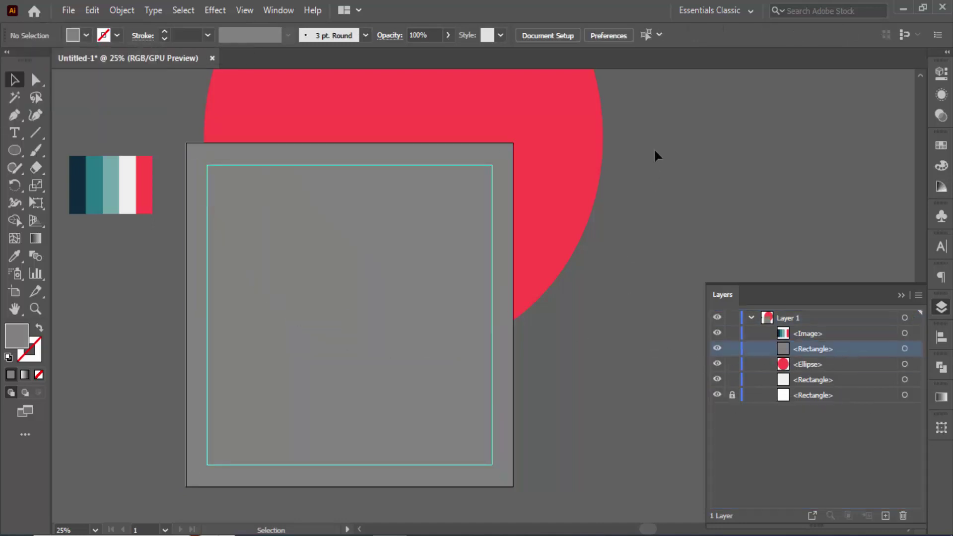
# Select the overlapping rectangles and ellipse, and remove the ellipse area outside the artboard with the Shape Builder
pyautogui.moveTo(656, 154); pyautogui.dragTo(449, 368)
pyautogui.click(18, 221)
pyautogui.keyDown('alt'); pyautogui.click(541, 150); pyautogui.keyUp('alt')
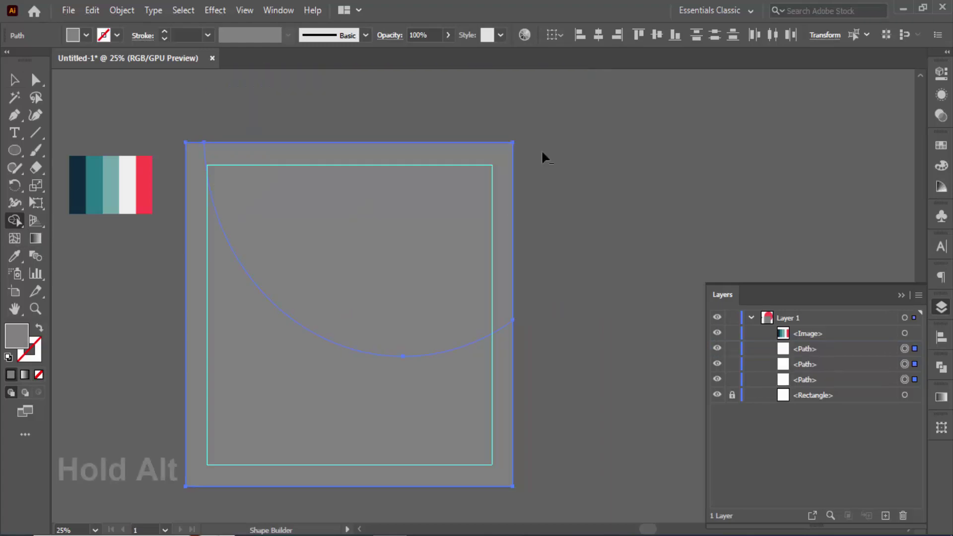
# Lock and hide the dark-grey path, and lock the light-grey path beneath the red shape
pyautogui.click(732, 348)
pyautogui.click(717, 348)
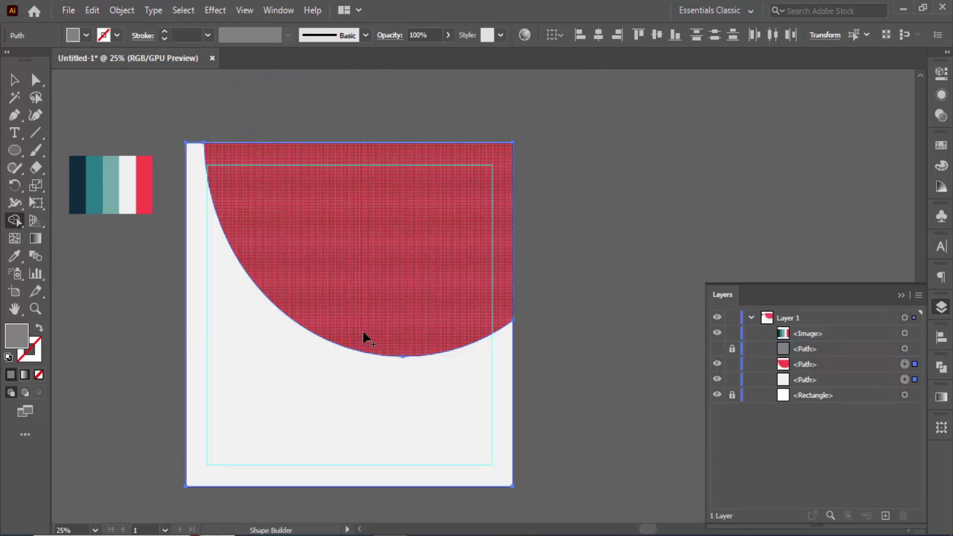
pyautogui.press('v')
pyautogui.click(732, 379)
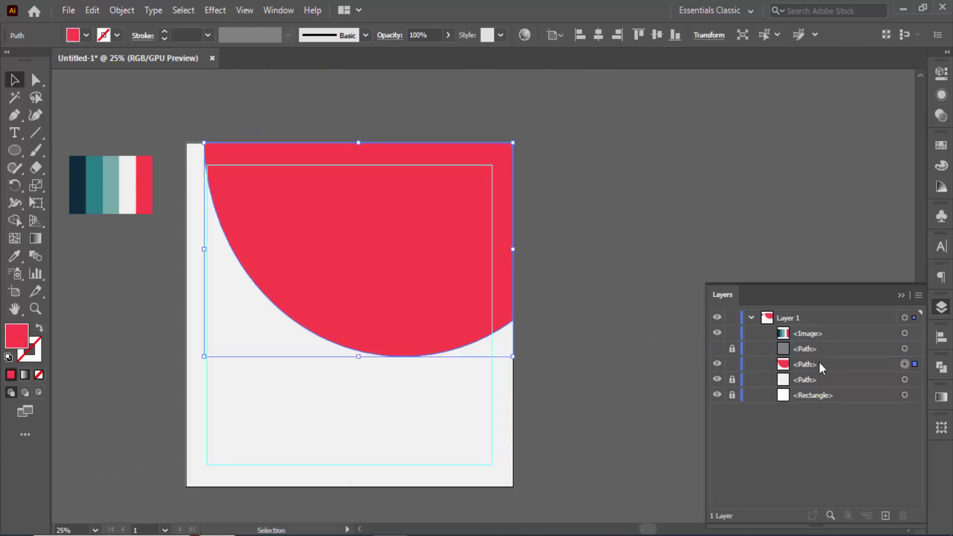
# Resize the red shape so its outer edge aligns with the margin guide and it reaches slightly lower
pyautogui.moveTo(204, 356); pyautogui.dragTo(207, 364)
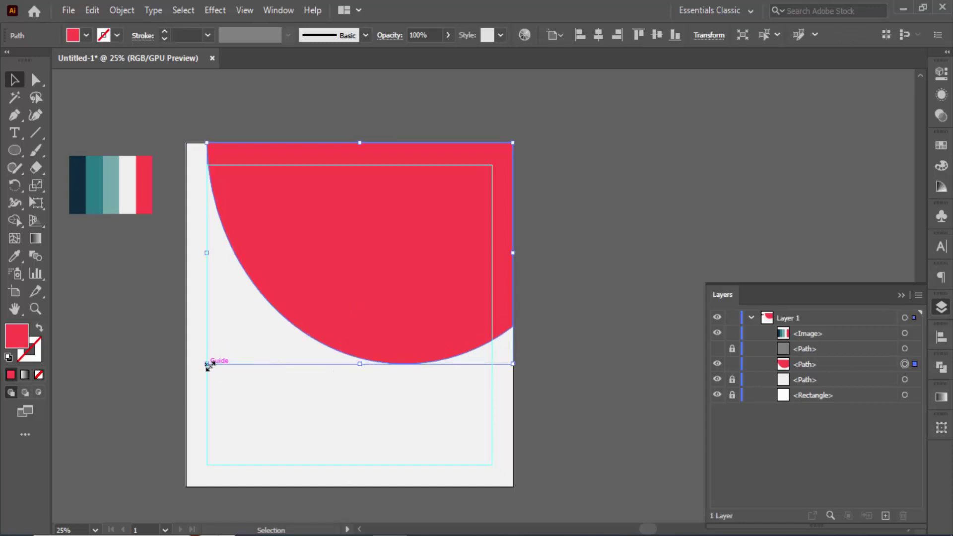
pyautogui.moveTo(204, 254); pyautogui.dragTo(202, 253)
pyautogui.click(131, 290)
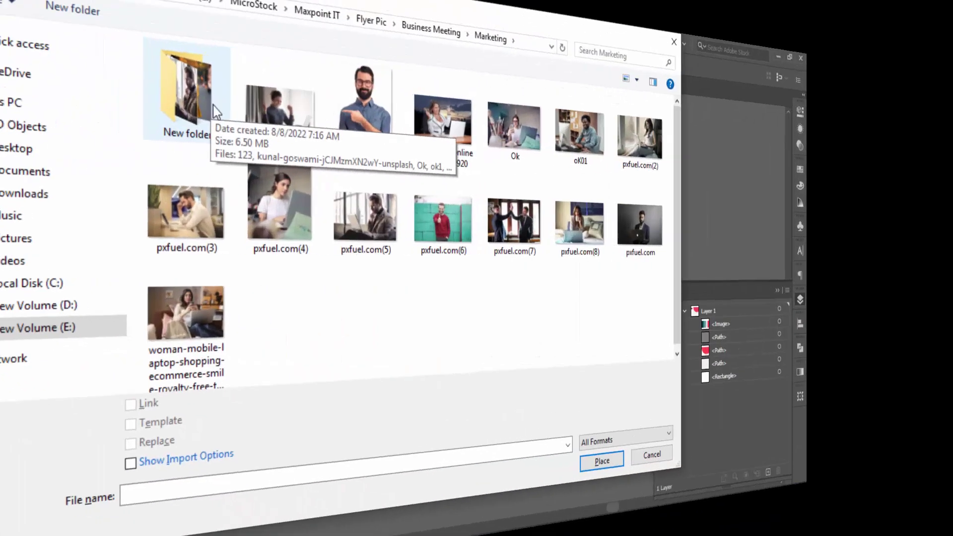
# Place the photo pxfuel.com(2), scale it down and move it over the artboard
pyautogui.click(640, 137)
pyautogui.click(601, 461)
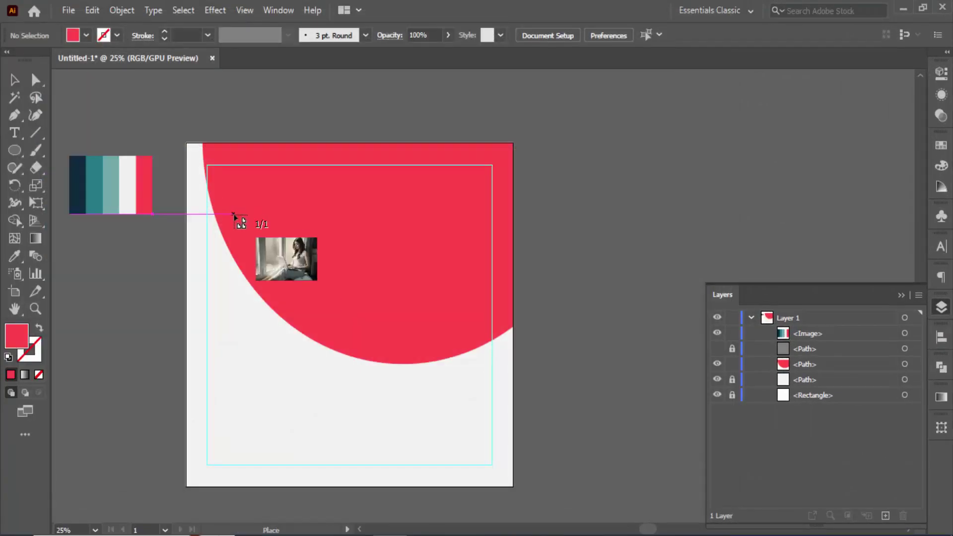
pyautogui.click(234, 214)
pyautogui.hotkey('ctrl', '-')
pyautogui.hotkey('ctrl', '-')
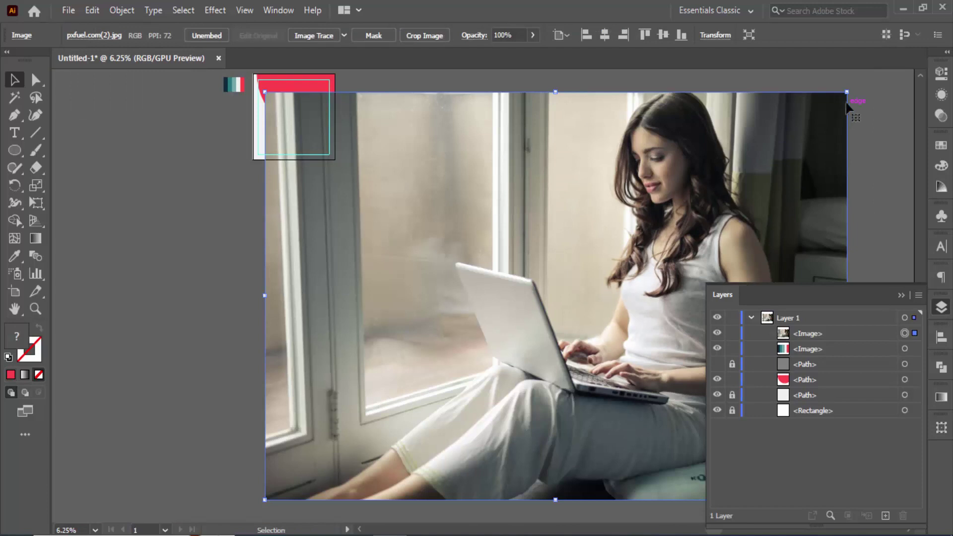
pyautogui.moveTo(847, 92); pyautogui.dragTo(594, 270)
pyautogui.moveTo(545, 291); pyautogui.dragTo(318, 100)
# Enlarge the photo to about 1195 x 797 px to cover the red shape, and move it beneath the red shape in the layer order
pyautogui.scroll(3, 389, 201)
pyautogui.hotkey('ctrl', '+')
pyautogui.hotkey('ctrl', '+')
pyautogui.hotkey('ctrl', '+')
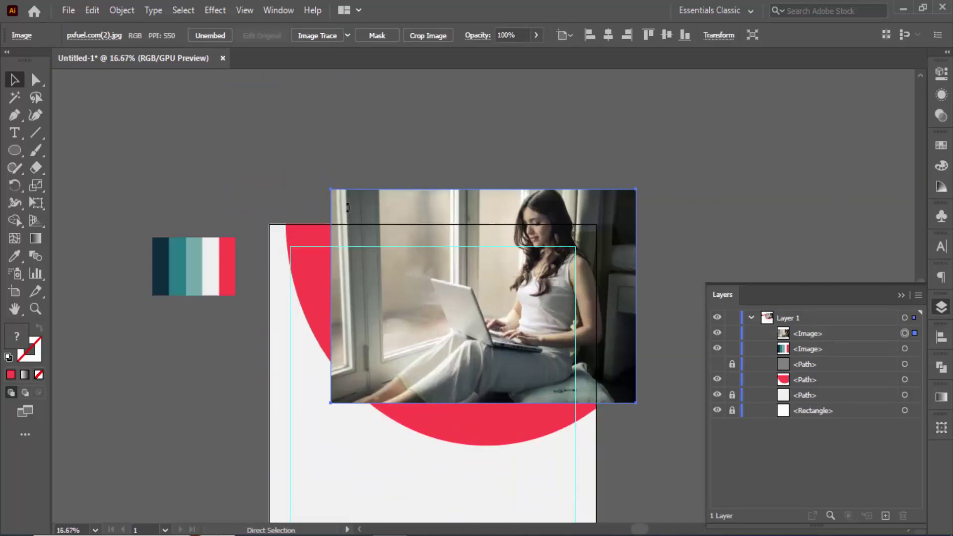
pyautogui.hotkey('ctrl', '+')
pyautogui.moveTo(591, 293); pyautogui.dragTo(618, 331)
pyautogui.moveTo(538, 311); pyautogui.dragTo(872, 389)
# Try clipping the photo to the red curved shape with a clipping mask
pyautogui.keyDown('shift'); pyautogui.click(904, 363); pyautogui.keyUp('shift')
pyautogui.rightClick(511, 239)
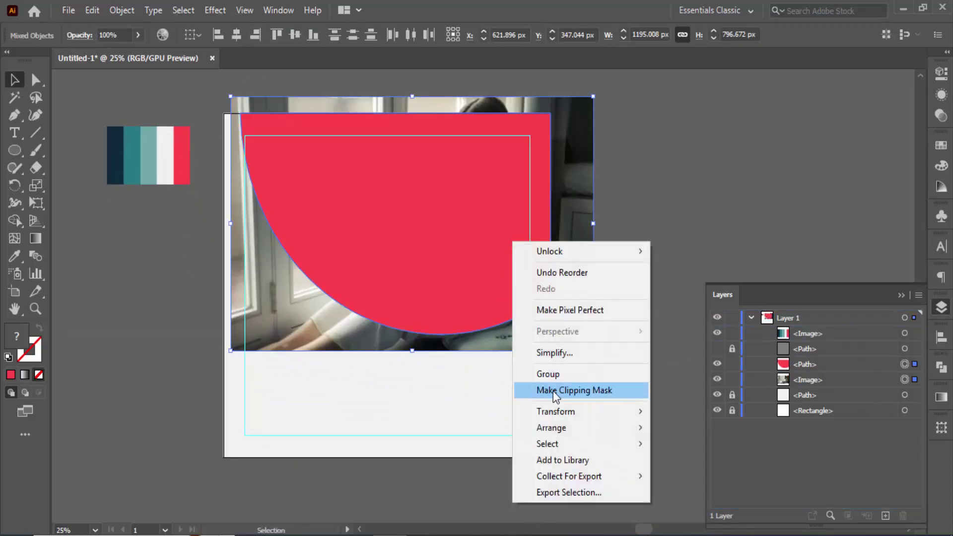
pyautogui.click(553, 391)
pyautogui.click(765, 364)
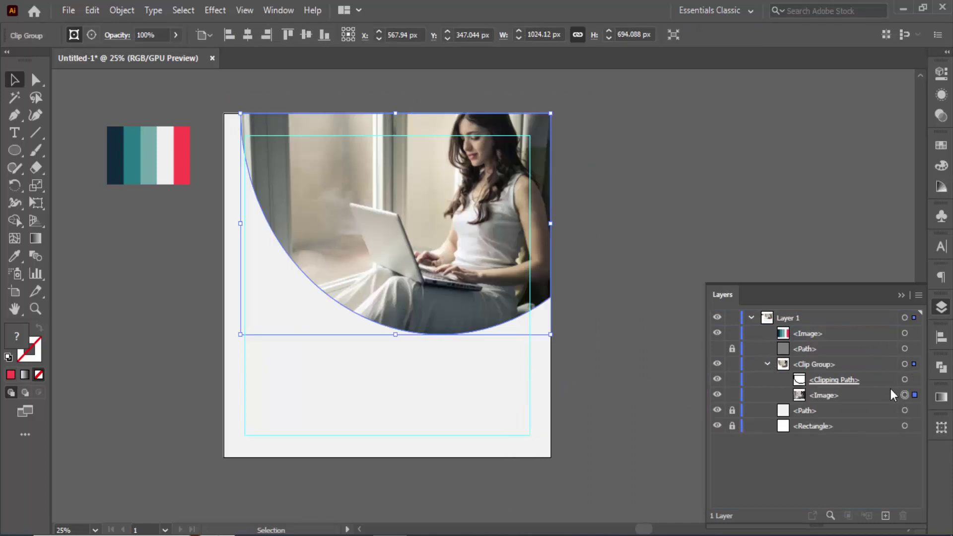
# Shrink and reposition the photo inside its clipping path, and undo the clipping mask and these adjustments
pyautogui.moveTo(419, 91); pyautogui.dragTo(419, 113)
pyautogui.moveTo(578, 244); pyautogui.dragTo(550, 232)
pyautogui.moveTo(389, 349); pyautogui.dragTo(390, 333)
pyautogui.click(615, 264)
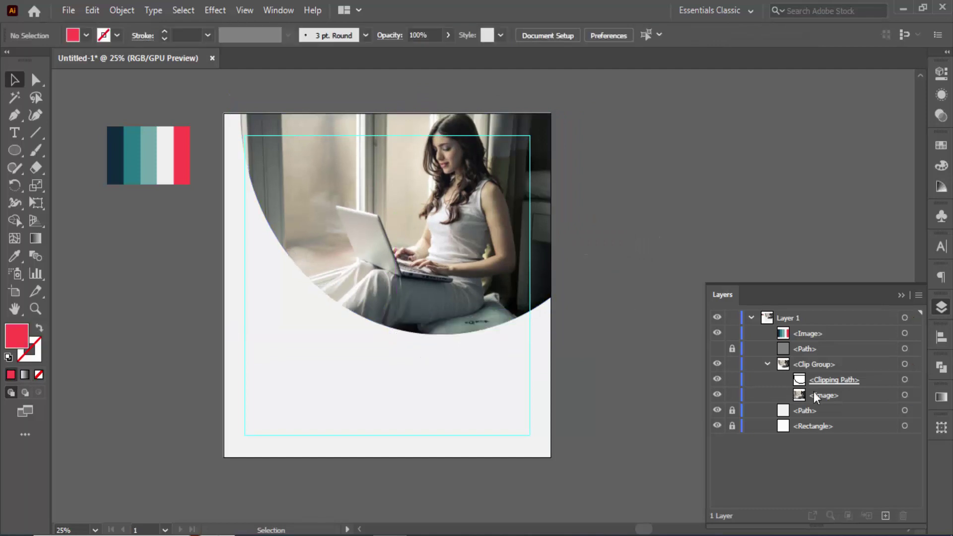
pyautogui.click(903, 383)
pyautogui.hotkey('ctrl', 'alt', '7')
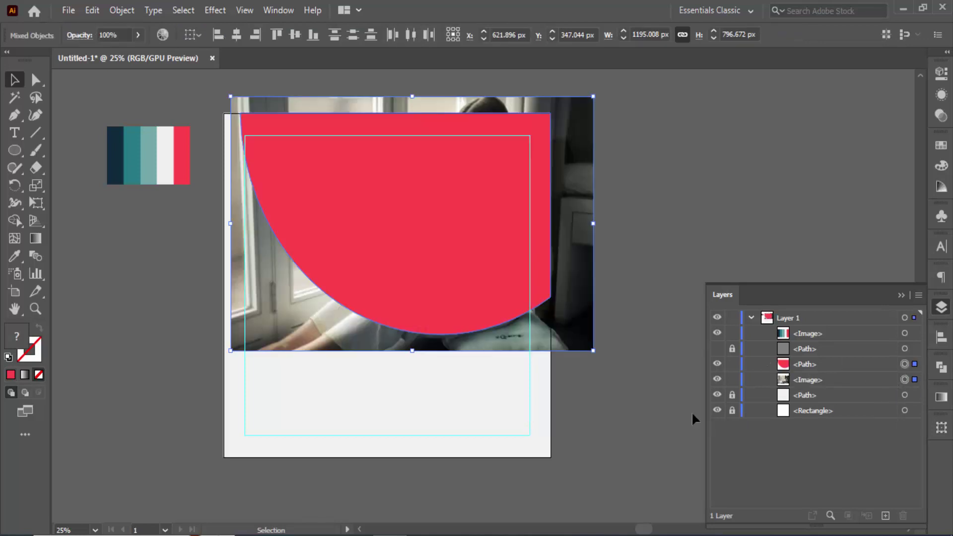
# Lock and hide the photo, and paste a copy of the red shape directly behind the original
pyautogui.click(692, 411)
pyautogui.click(717, 379)
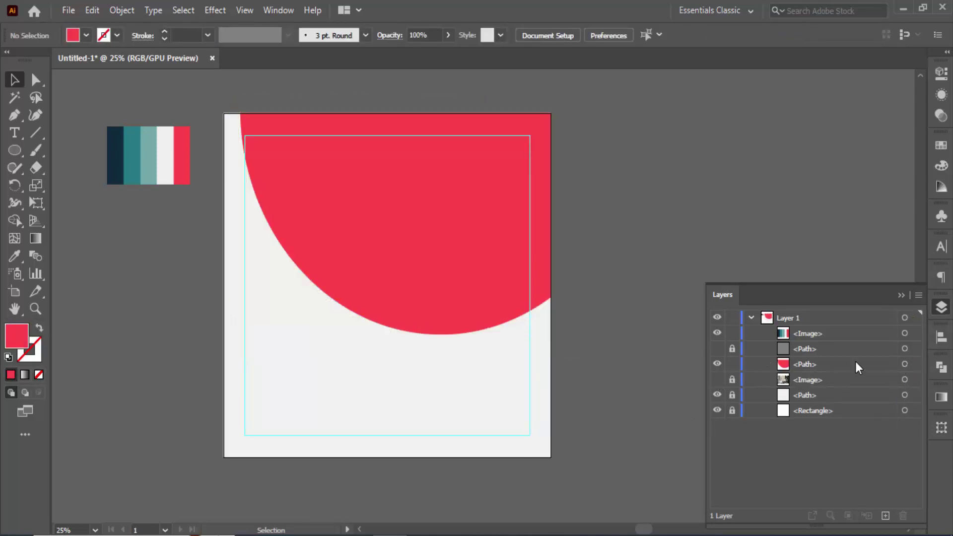
pyautogui.click(903, 364)
pyautogui.click(91, 11)
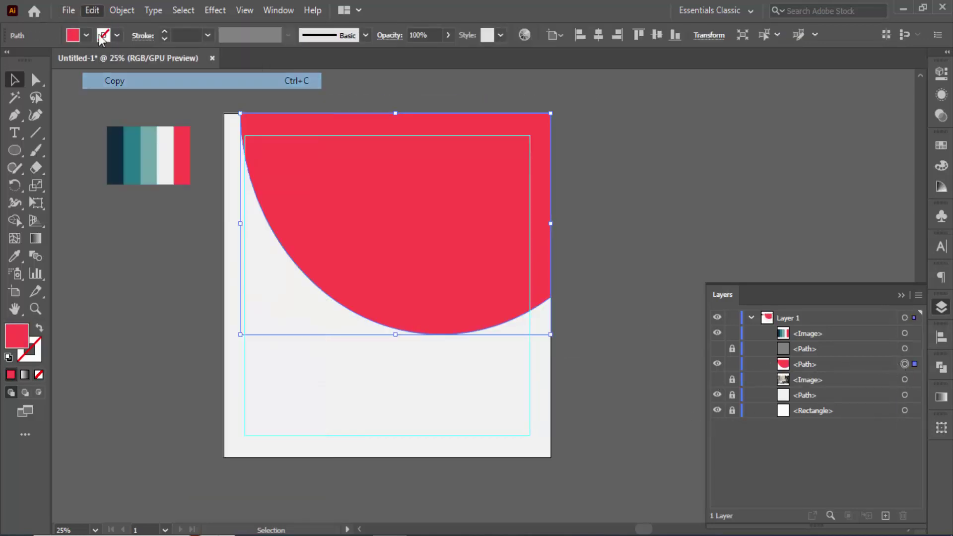
pyautogui.click(119, 129)
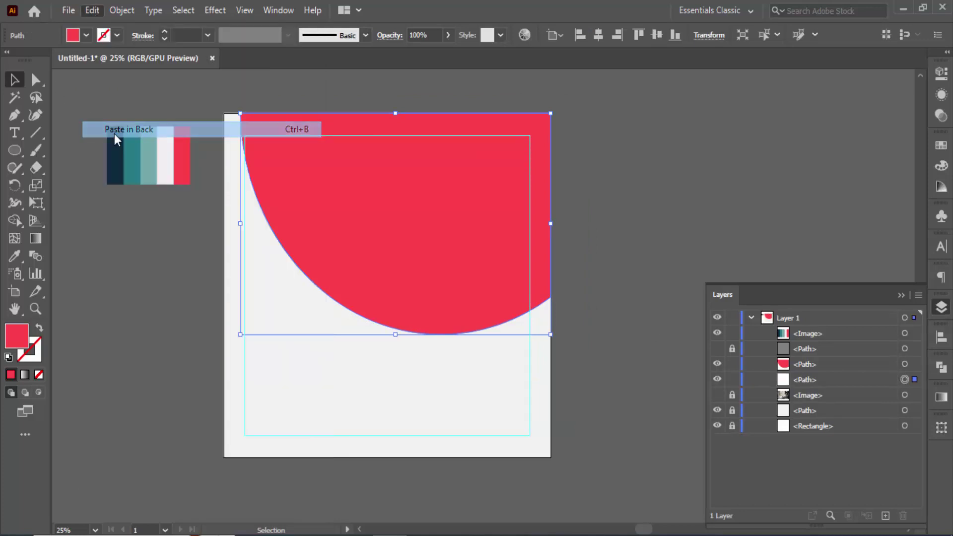
# Fill the copy behind the red shape with the dark red B2040D
pyautogui.doubleClick(20, 337)
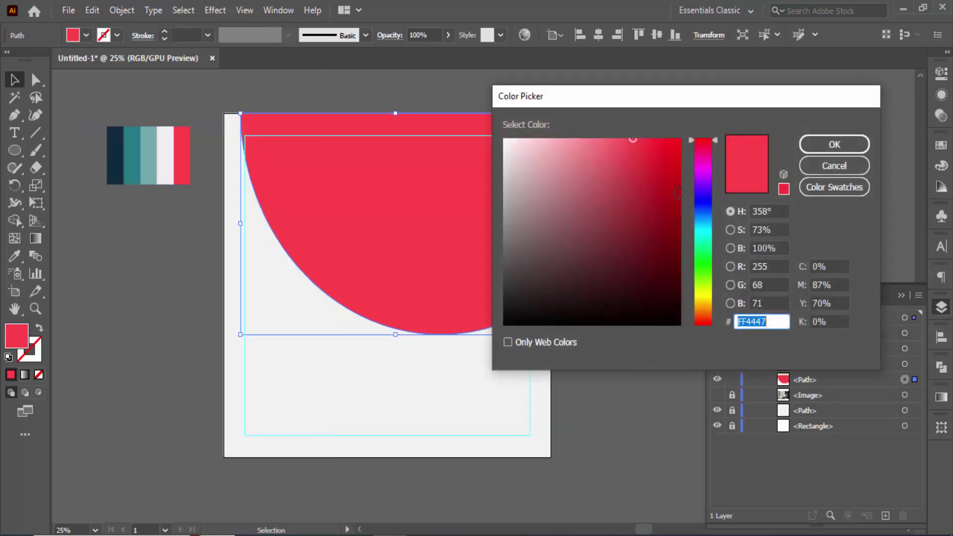
pyautogui.write('B2040D')
pyautogui.click(814, 148)
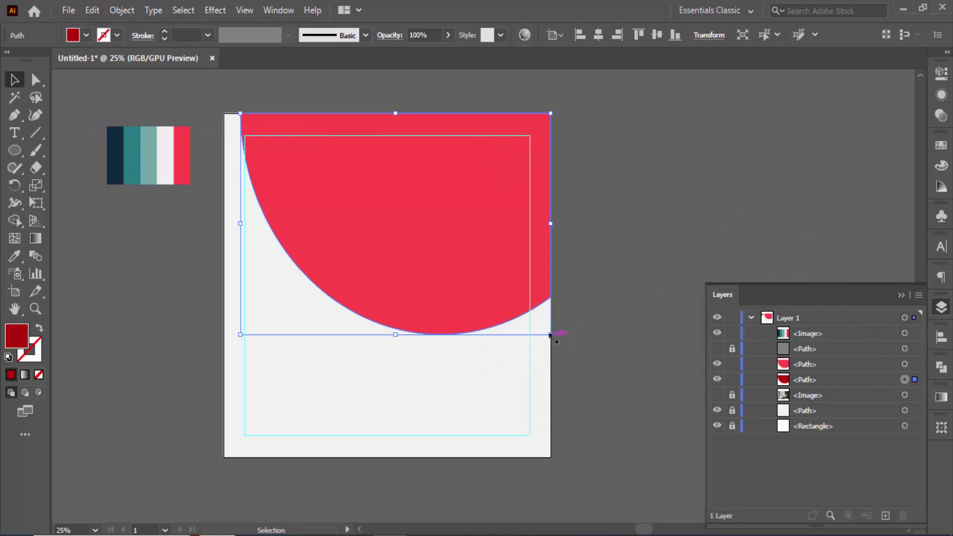
# Enlarge the rear copy past the artboard's right edge and below the red shape, and fill it with the palette's dark navy
pyautogui.moveTo(551, 334); pyautogui.dragTo(580, 349)
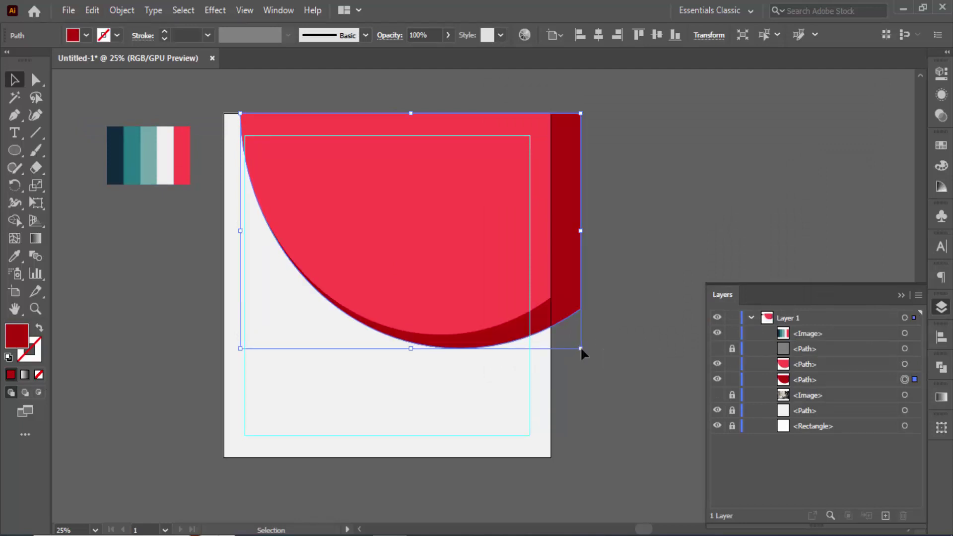
pyautogui.click(15, 257)
pyautogui.click(132, 154)
pyautogui.click(118, 149)
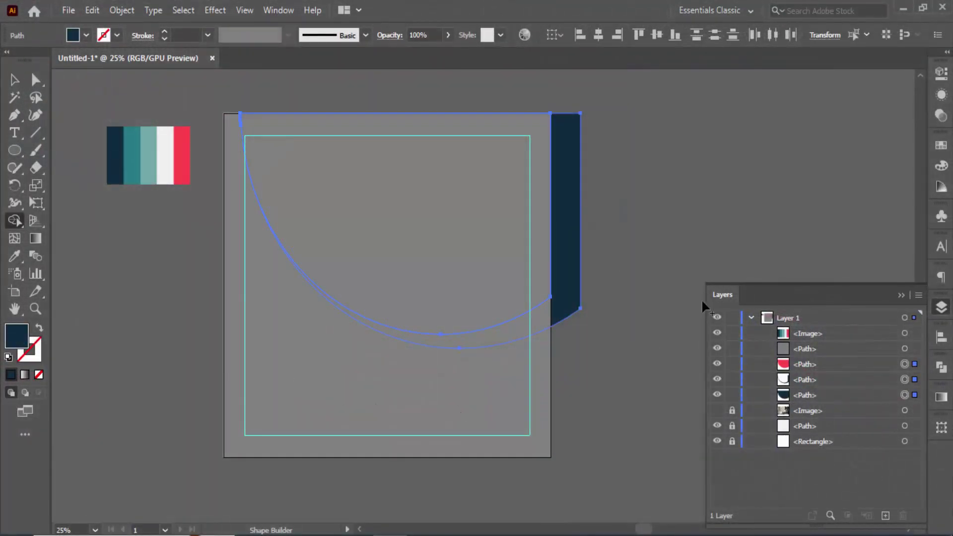
# Trim the navy area outside the artboard with the Shape Builder, and lock and hide the dark-grey path
pyautogui.press('v')
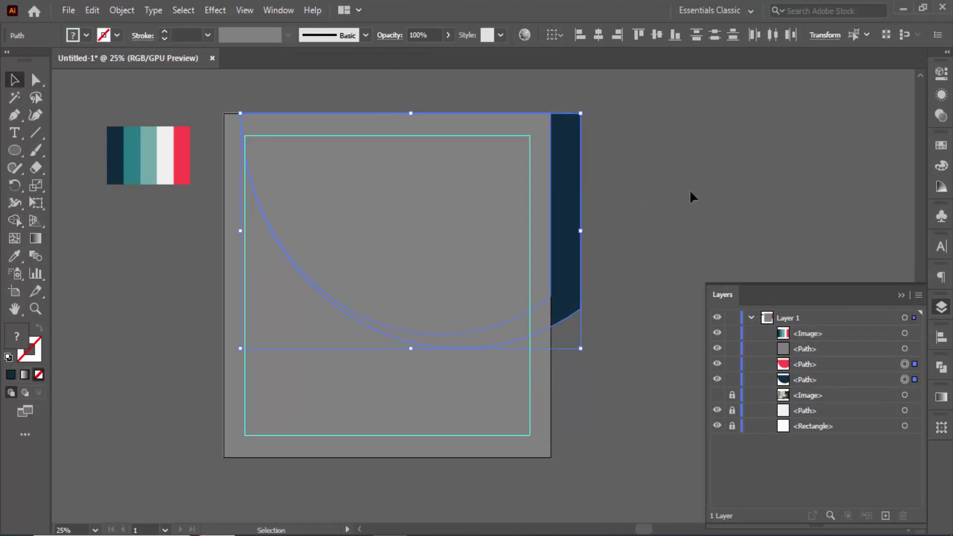
pyautogui.moveTo(691, 198); pyautogui.dragTo(481, 417)
pyautogui.hotkey('shift', 'm')
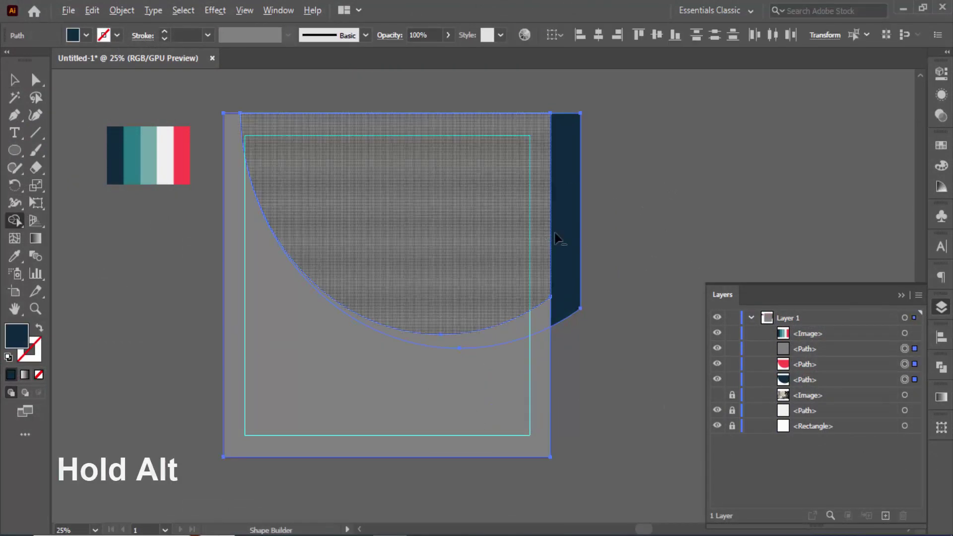
pyautogui.keyDown('alt'); pyautogui.click(562, 228); pyautogui.keyUp('alt')
pyautogui.click(732, 348)
pyautogui.click(717, 348)
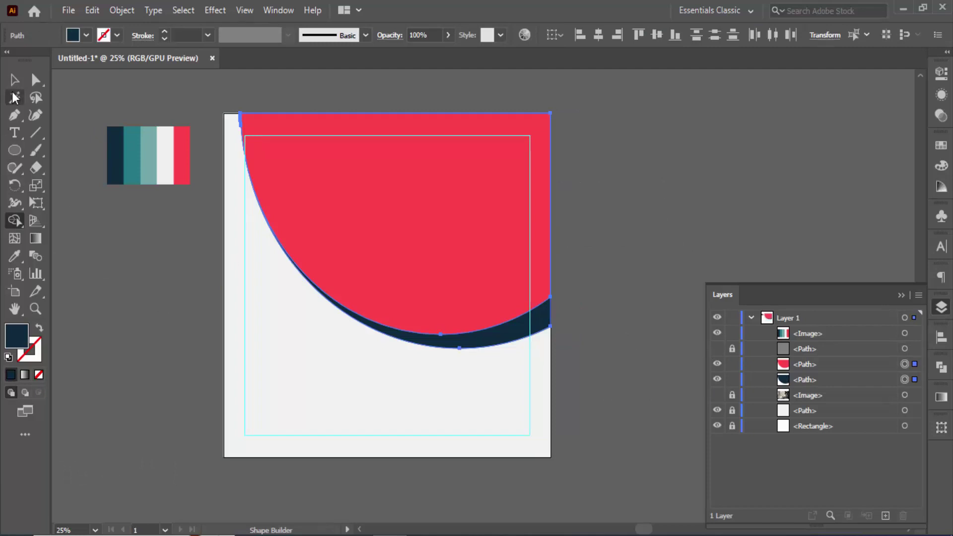
# Show and unlock the photo, and move it between the red and navy shapes in the layer order
pyautogui.press('v')
pyautogui.click(707, 255)
pyautogui.click(717, 395)
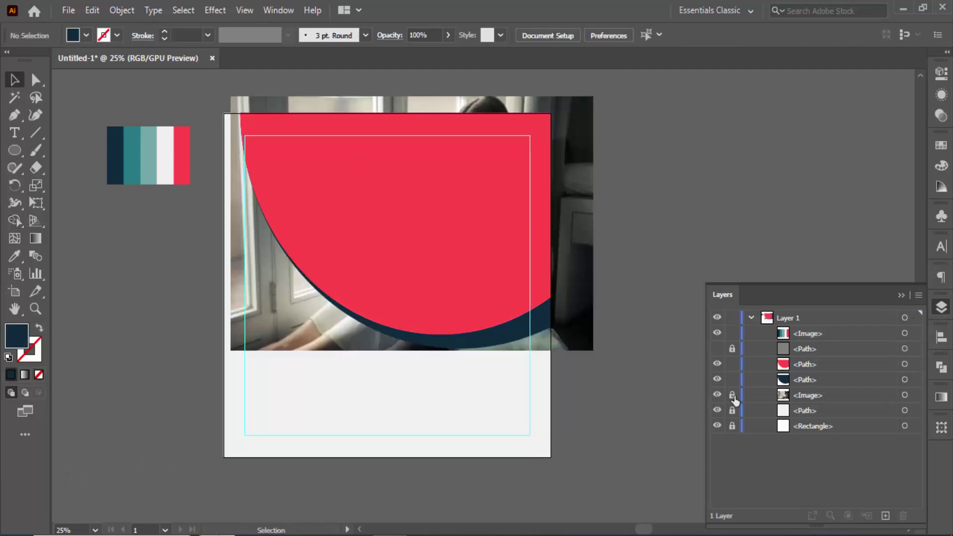
pyautogui.moveTo(852, 399); pyautogui.dragTo(844, 378)
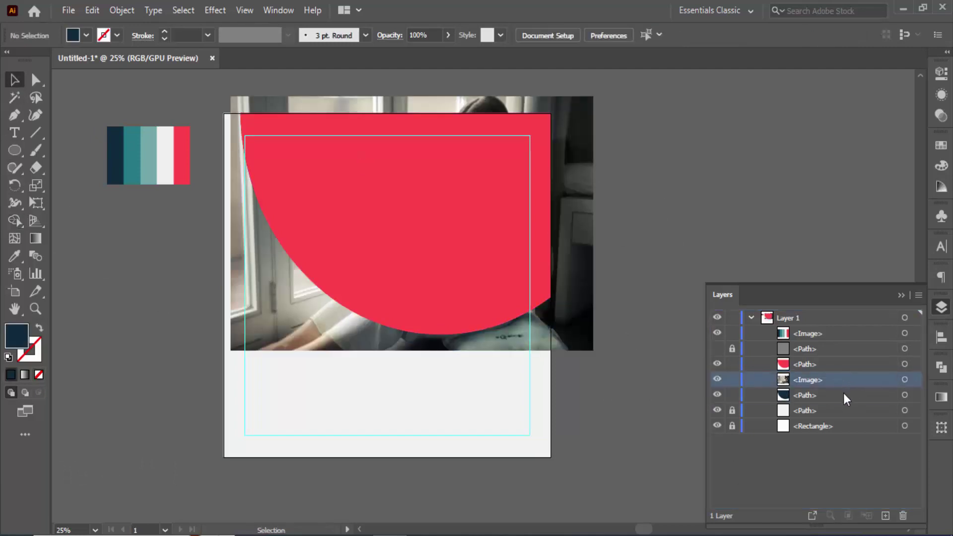
# Make a clipping mask from the red shape and the photo
pyautogui.click(904, 364)
pyautogui.keyDown('shift'); pyautogui.click(903, 380); pyautogui.keyUp('shift')
pyautogui.rightClick(420, 261)
pyautogui.click(456, 410)
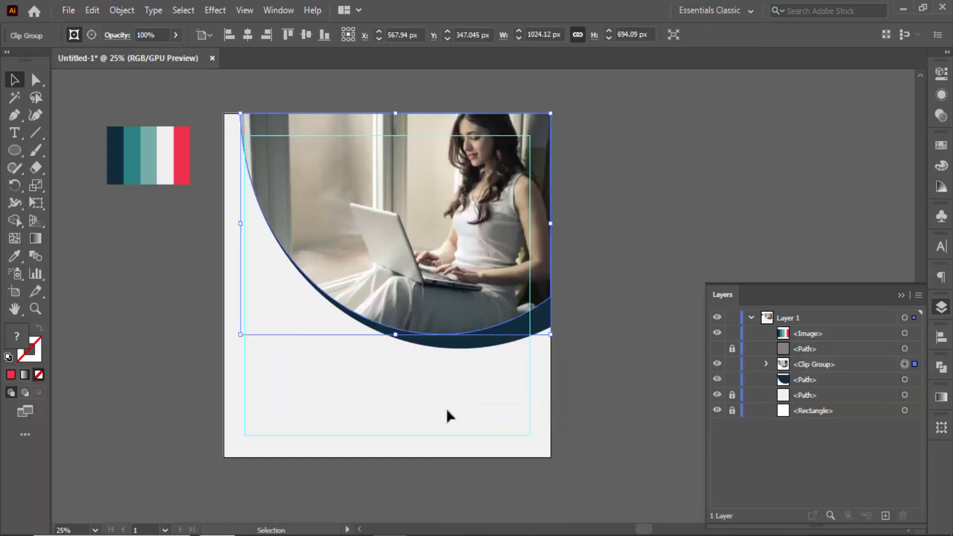
pyautogui.click(612, 293)
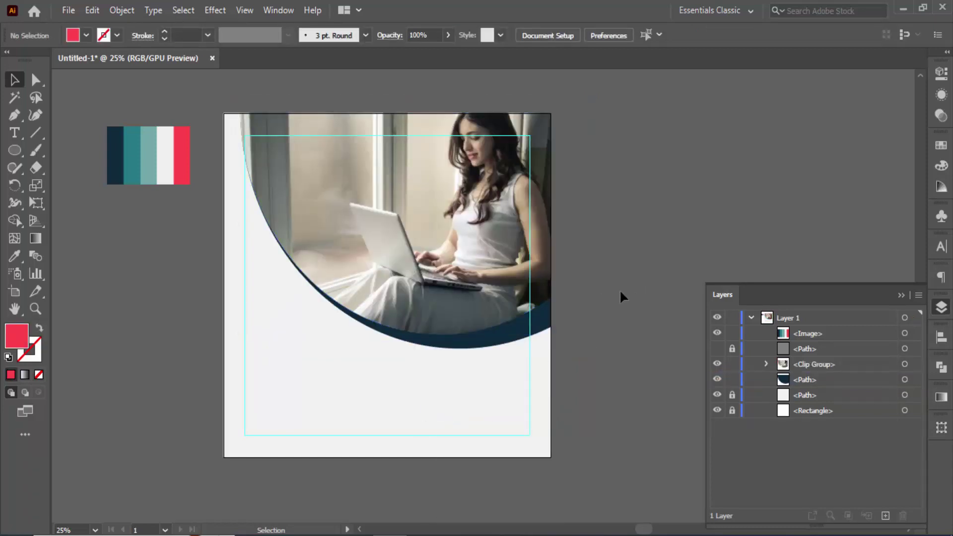
# Unlock the light-grey background path, fill it with the palette's light teal and lock it again
pyautogui.click(904, 395)
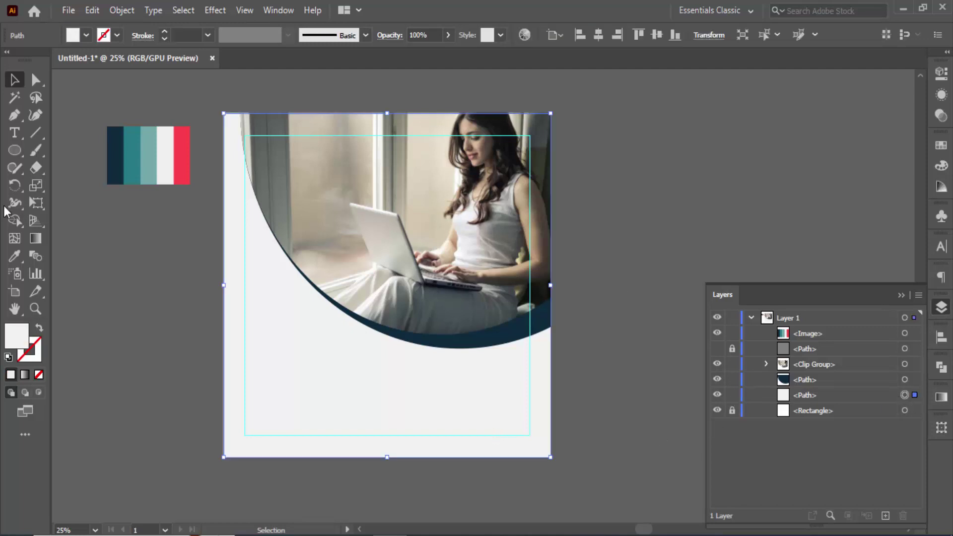
pyautogui.click(14, 255)
pyautogui.click(132, 167)
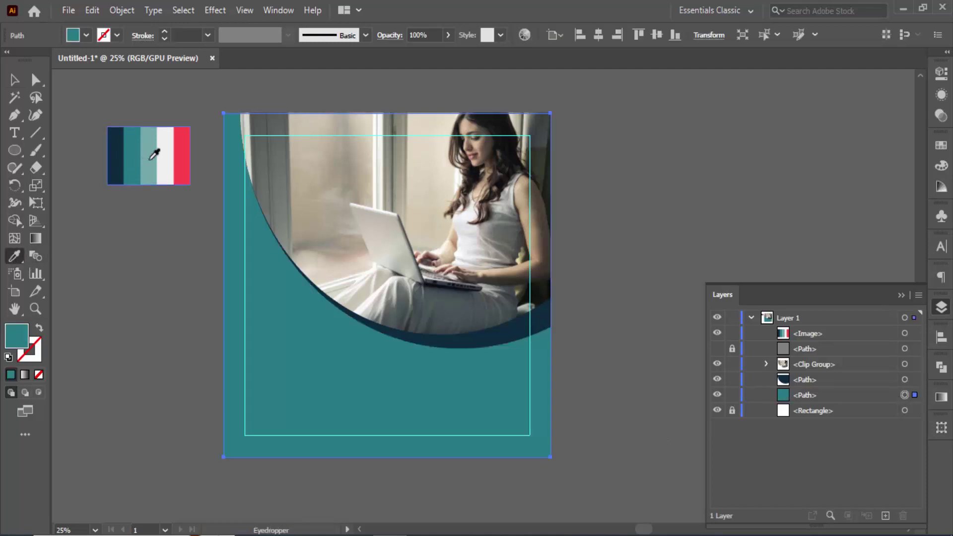
pyautogui.click(150, 158)
pyautogui.click(731, 395)
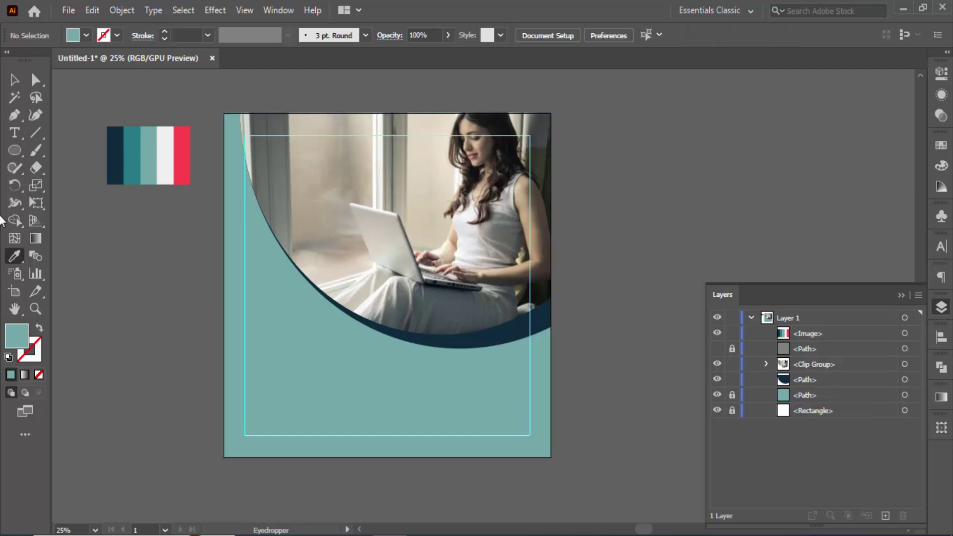
pyautogui.press('v')
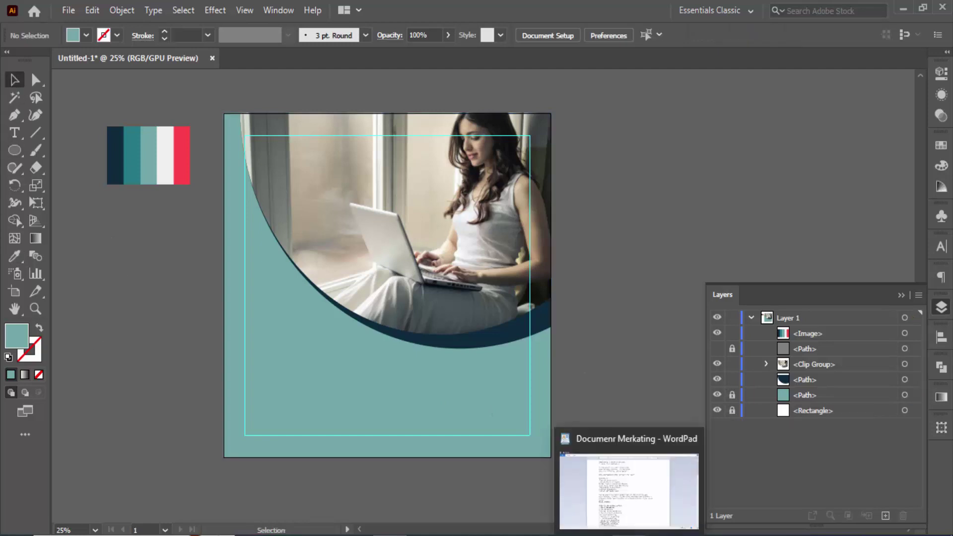
# Narrow the clipped photo and navy shape together from their left side, and lock both
pyautogui.click(905, 364)
pyautogui.keyDown('shift'); pyautogui.click(904, 379); pyautogui.keyUp('shift')
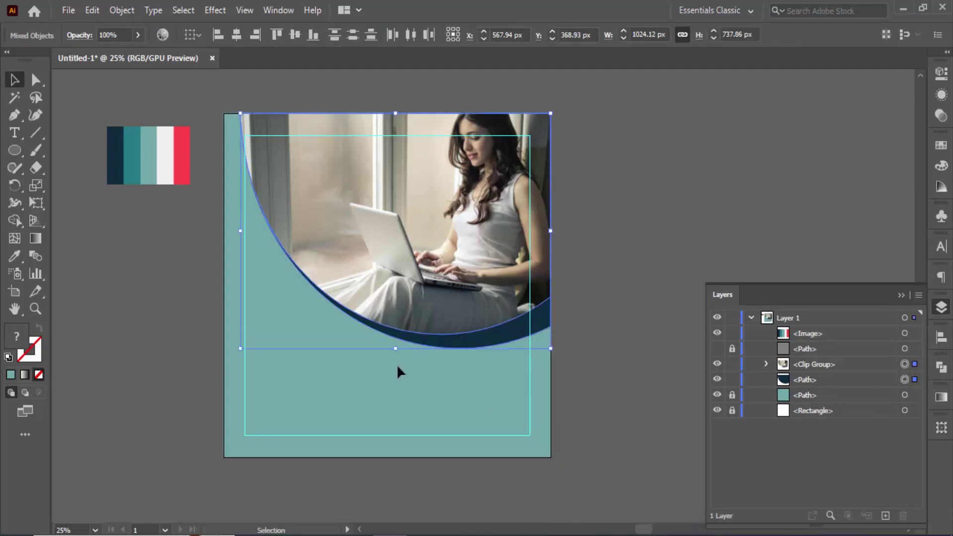
pyautogui.moveTo(240, 113); pyautogui.dragTo(255, 110)
pyautogui.click(136, 227)
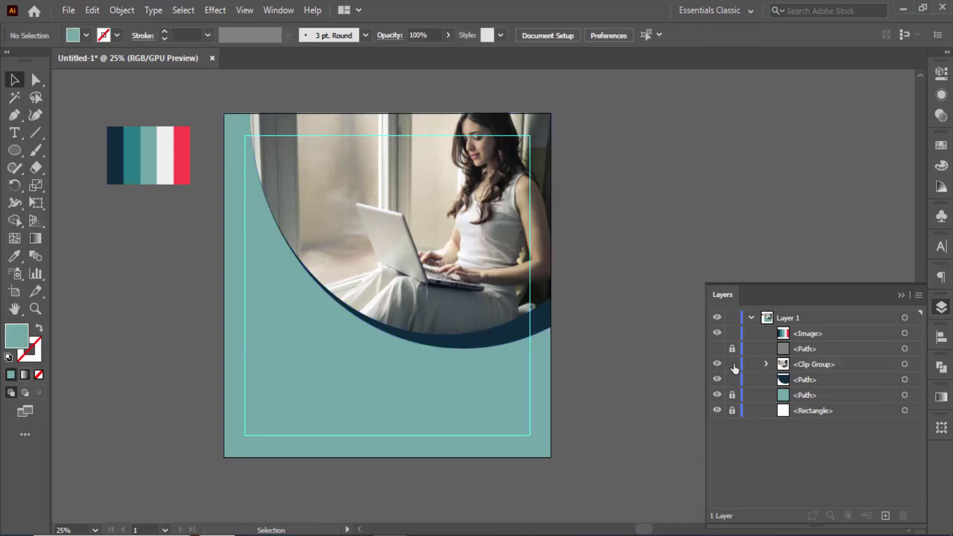
# Switch to the WordPad text document and copy the line "Digetal Marketing Agency"
pyautogui.hotkey('alt', 'Tab')
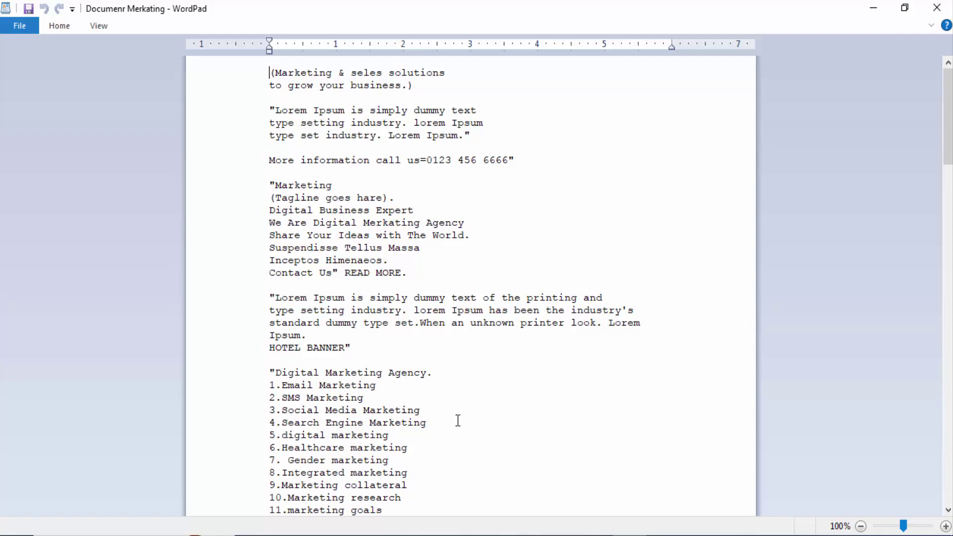
pyautogui.scroll(-10, 464, 310)
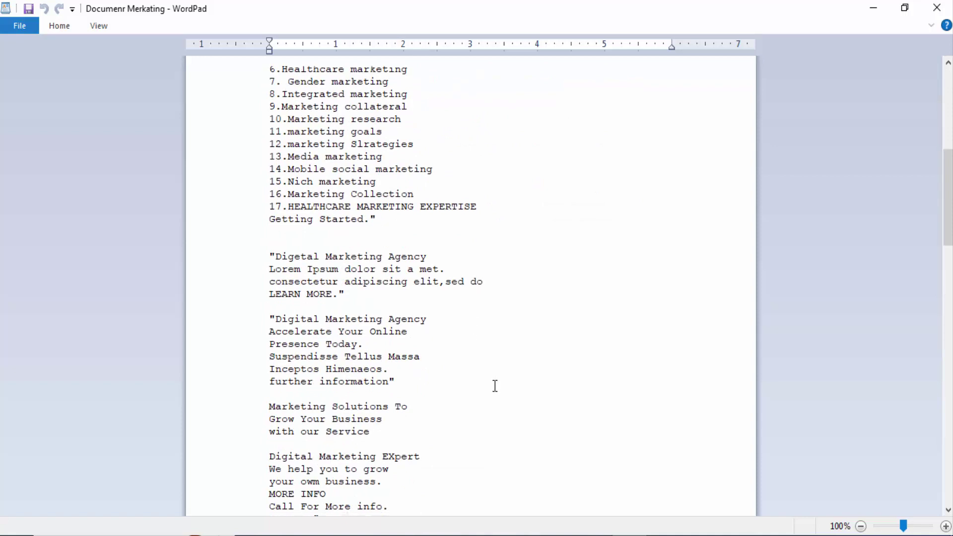
pyautogui.scroll(-2, 495, 385)
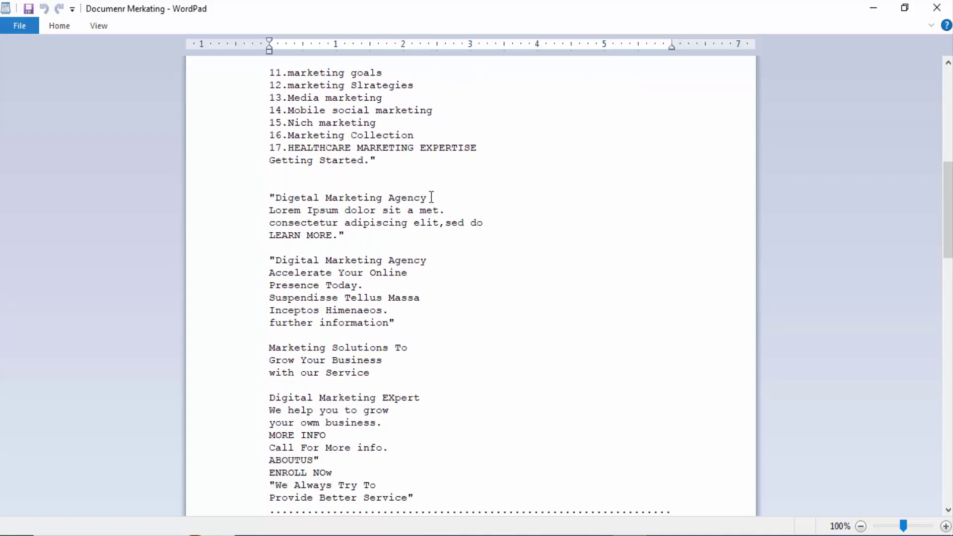
pyautogui.moveTo(431, 197); pyautogui.dragTo(306, 203)
pyautogui.rightClick(307, 197)
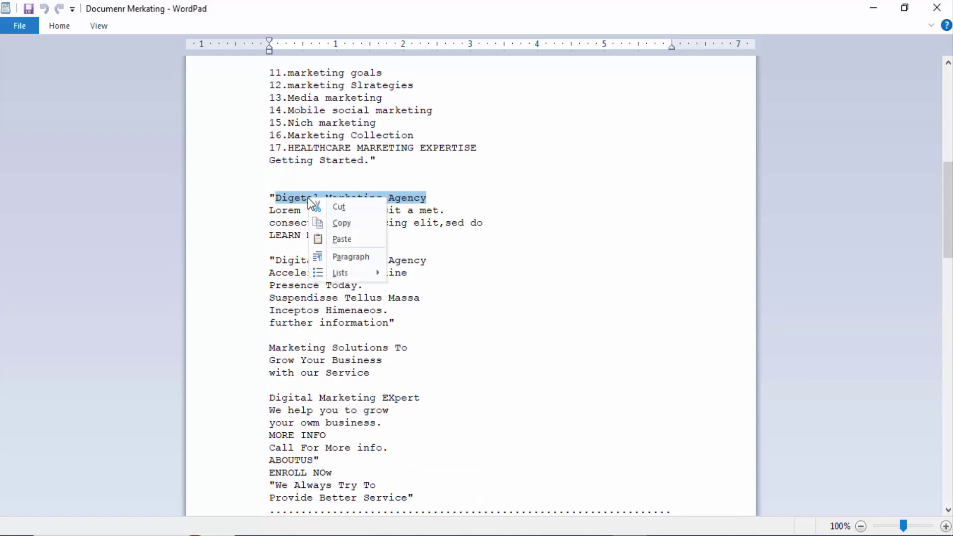
pyautogui.click(347, 225)
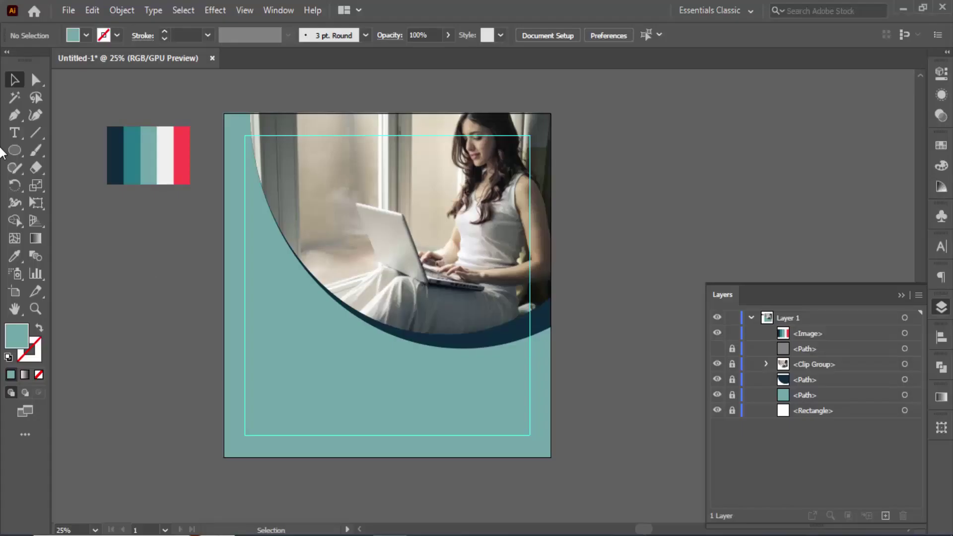
# Create a placeholder point-text object beside the artboard and enlarge it to about 55.6 pt
pyautogui.press('t')
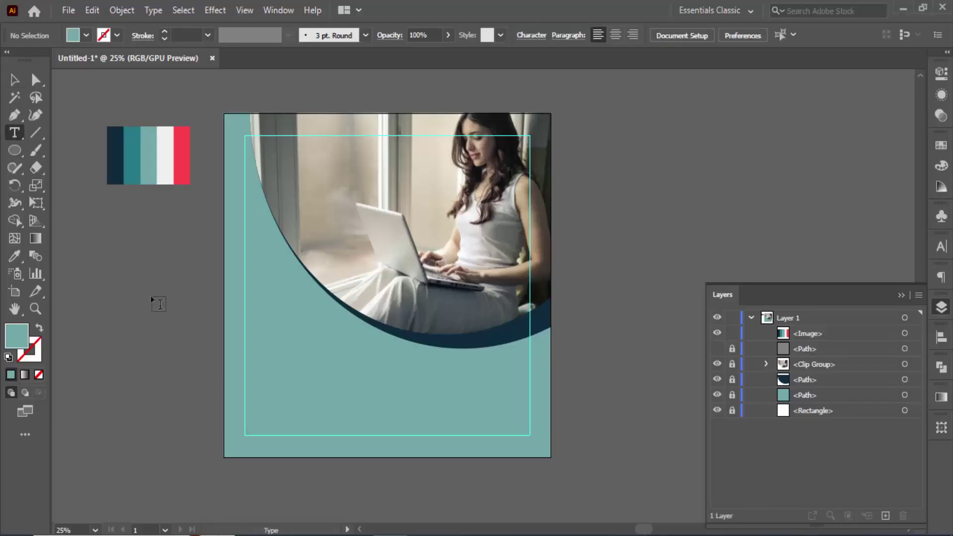
pyautogui.click(150, 296)
pyautogui.rightClick(150, 295)
pyautogui.click(132, 282)
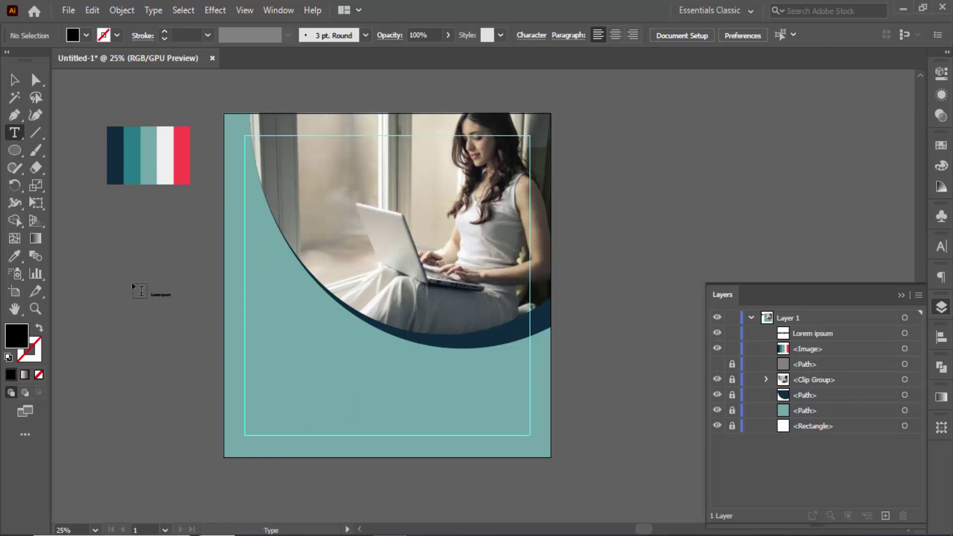
pyautogui.click(15, 79)
pyautogui.click(161, 297)
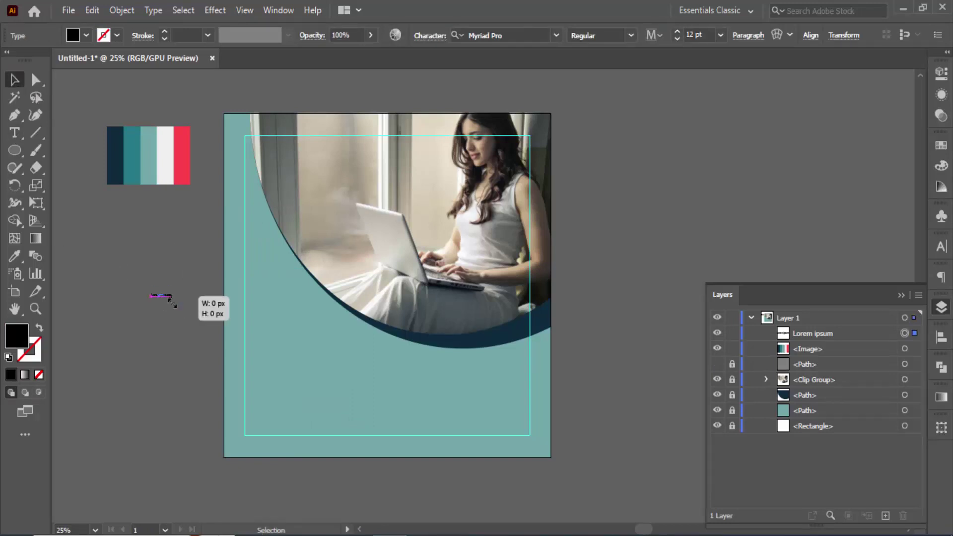
pyautogui.moveTo(170, 297); pyautogui.dragTo(207, 304)
pyautogui.click(93, 8)
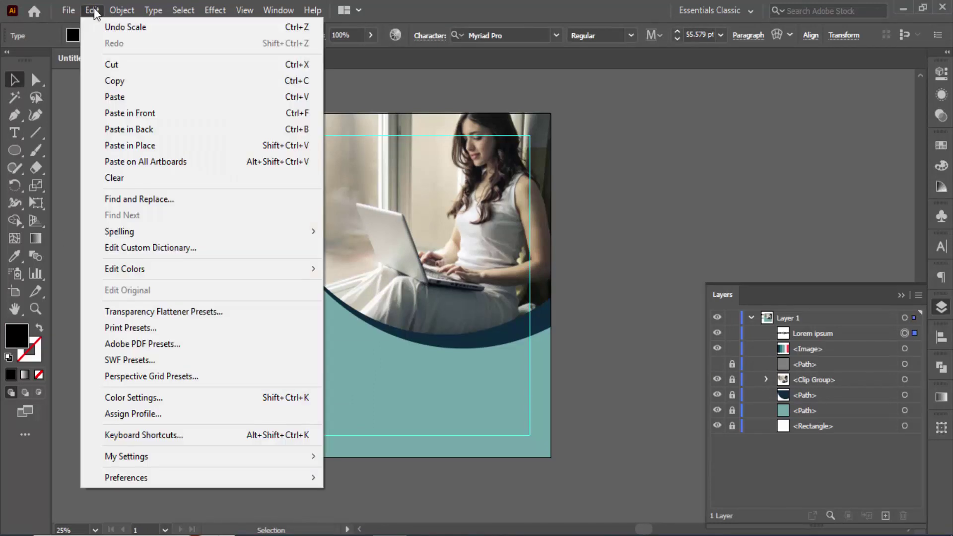
pyautogui.click(112, 95)
pyautogui.press('Delete')
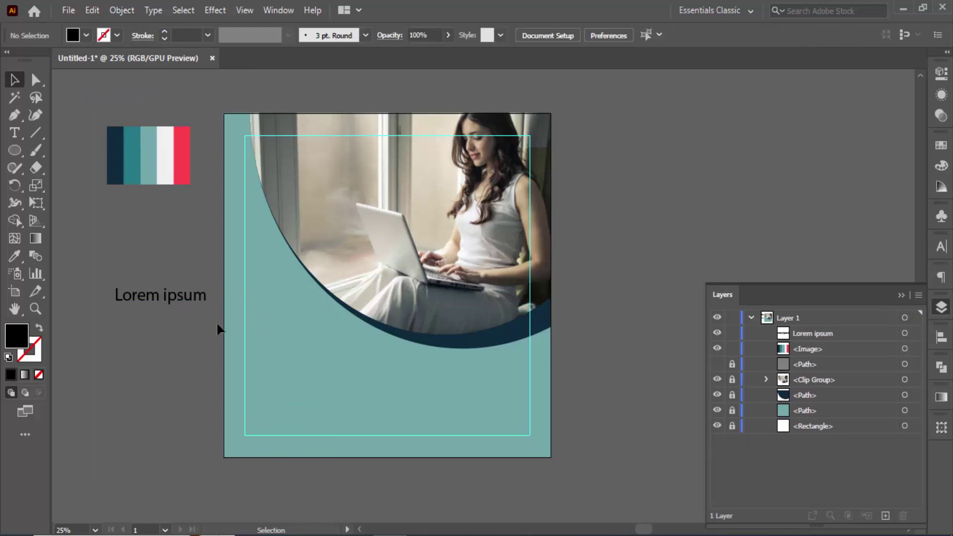
# Replace the placeholder text with the copied "Digetal Marketing Agency" and break the line before "Marketing"
pyautogui.click(14, 133)
pyautogui.rightClick(151, 290)
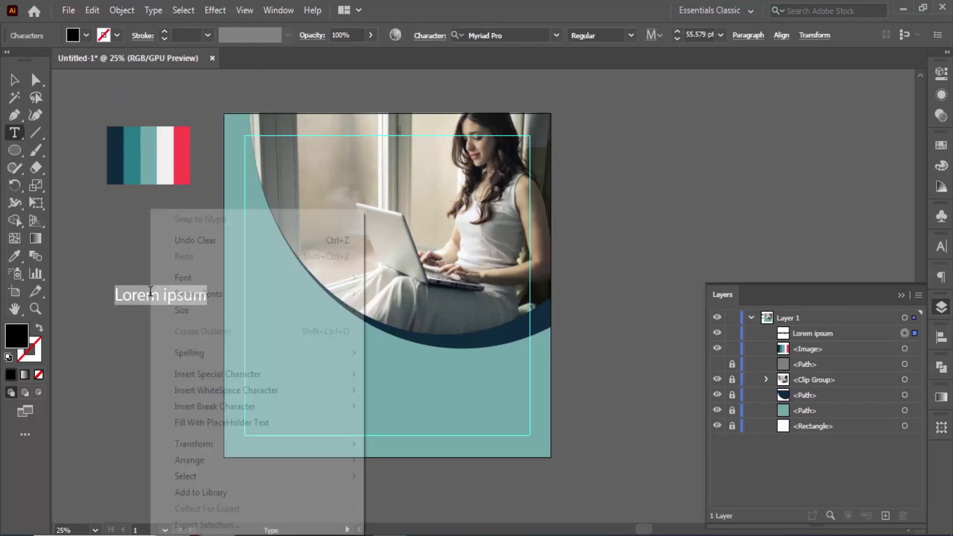
pyautogui.click(99, 9)
pyautogui.click(115, 97)
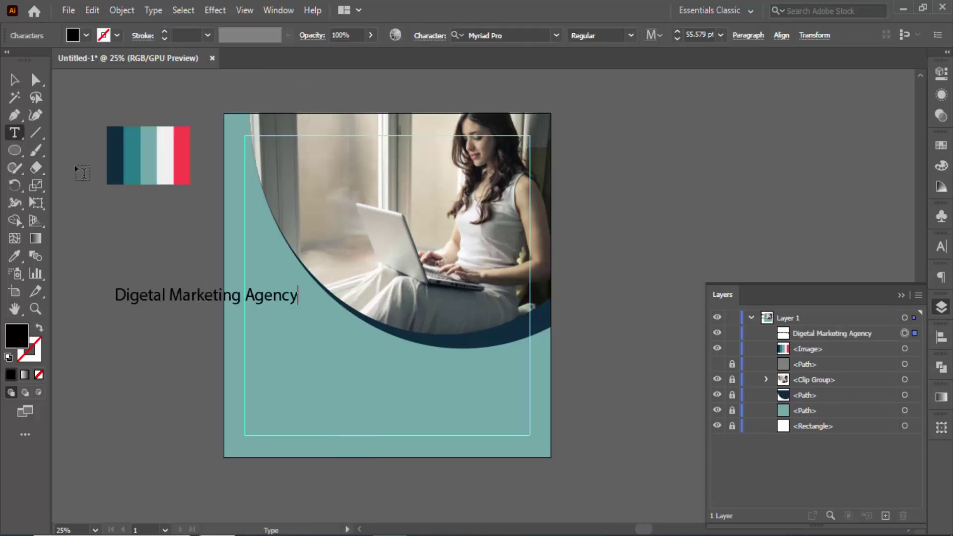
pyautogui.click(14, 79)
pyautogui.doubleClick(173, 296)
pyautogui.press('Return')
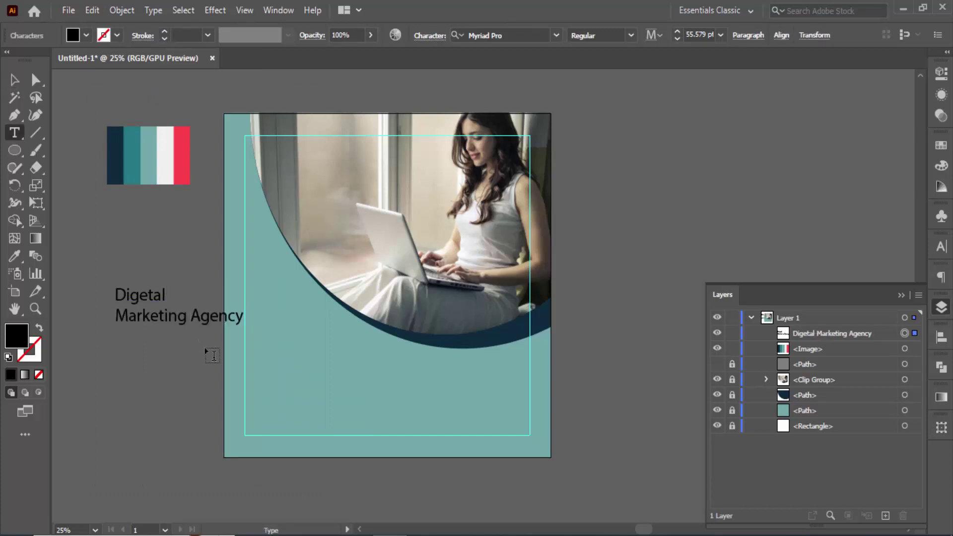
# Set the heading's font to Poppins SemiBold and its fill to white
pyautogui.click(14, 79)
pyautogui.click(511, 36)
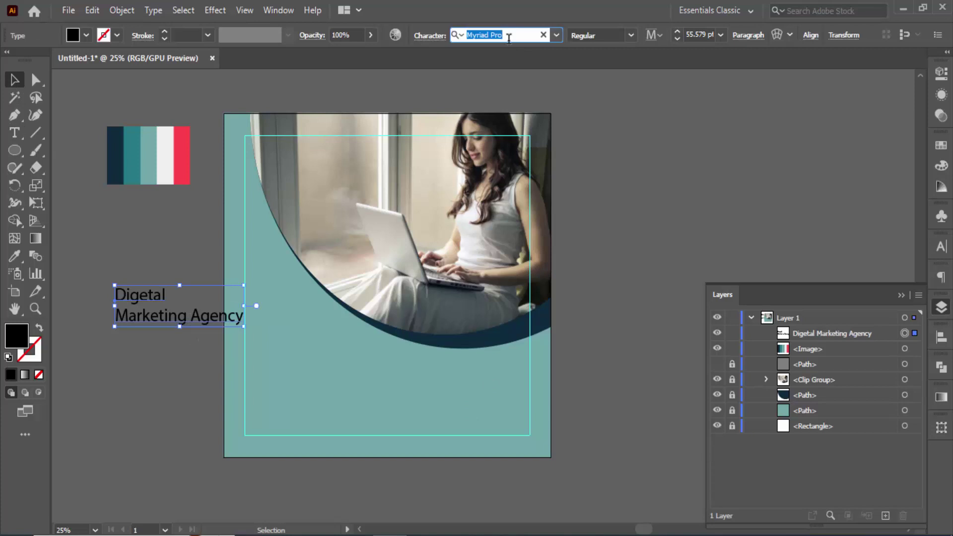
pyautogui.write('pop')
pyautogui.click(495, 333)
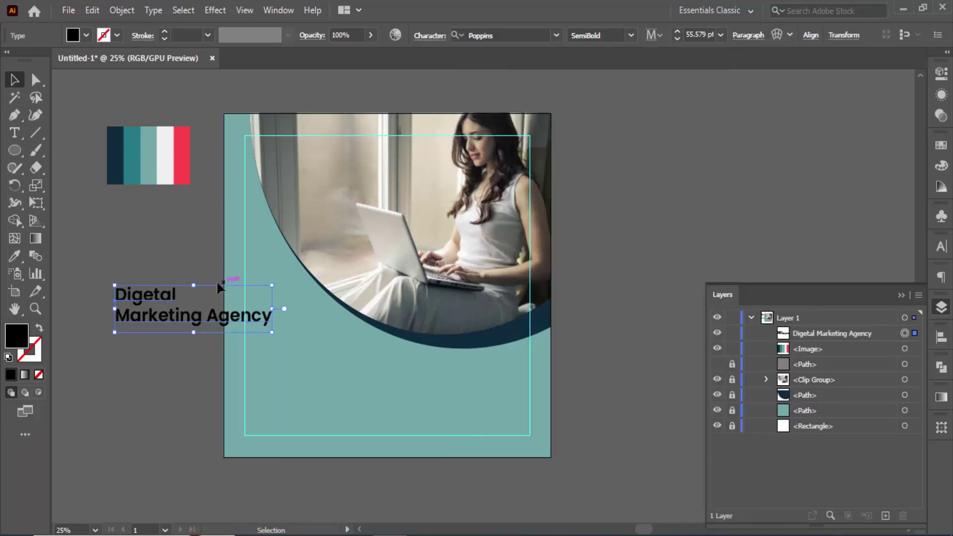
pyautogui.click(86, 35)
pyautogui.click(28, 60)
pyautogui.press('Escape')
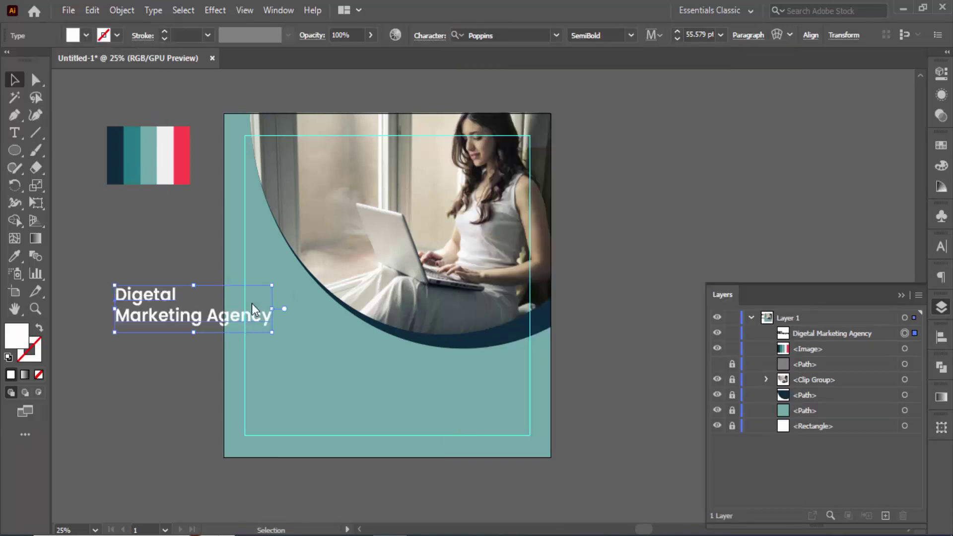
# Correct the heading's first word to "Digital" and move the text onto the artboard's left margin guide, below the photo
pyautogui.press('t')
pyautogui.click(149, 295)
pyautogui.press('BackSpace')
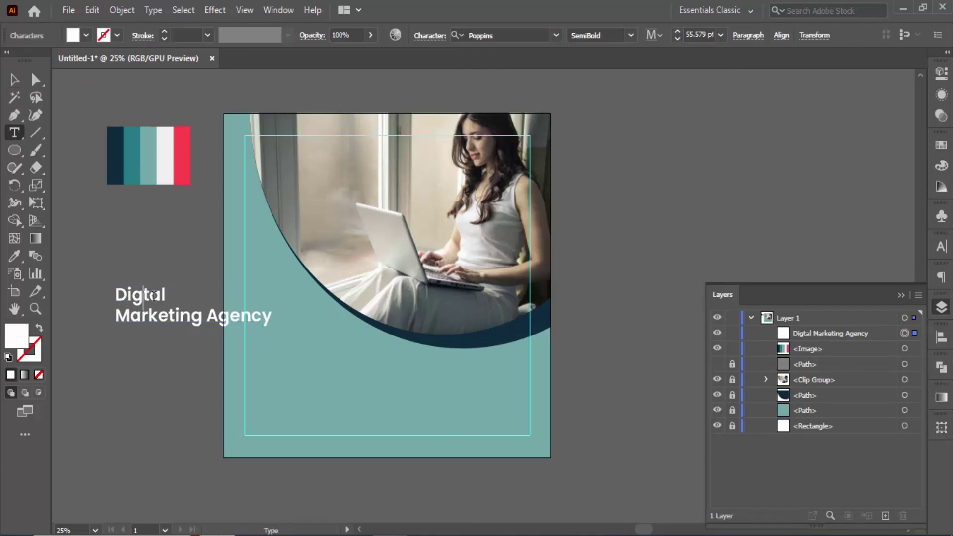
pyautogui.write('i')
pyautogui.press('Escape')
pyautogui.moveTo(170, 316); pyautogui.dragTo(303, 351)
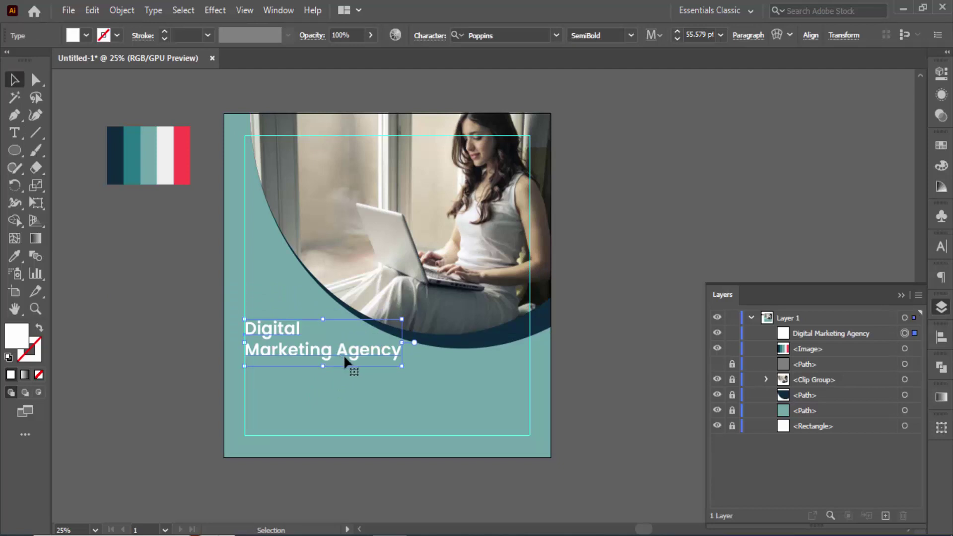
# Center-align the two heading lines and set them in all caps
pyautogui.click(748, 35)
pyautogui.click(637, 60)
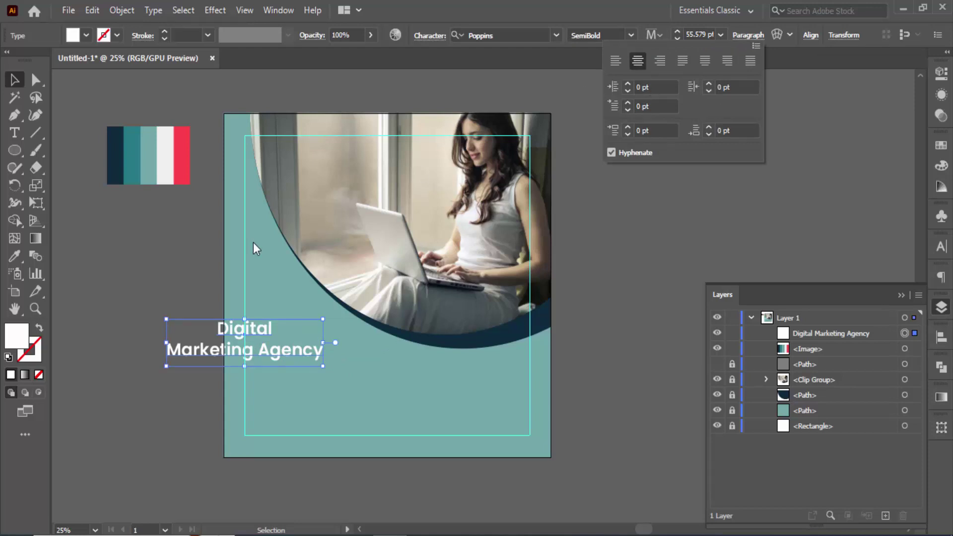
pyautogui.click(942, 247)
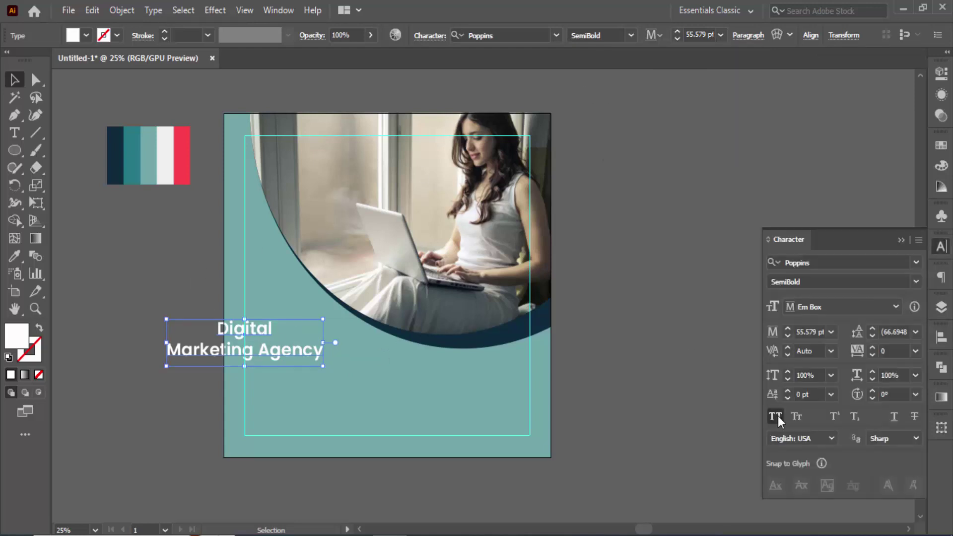
pyautogui.click(765, 413)
# Change the heading's weight to ExtraBold and move it back against the left margin guide
pyautogui.click(630, 35)
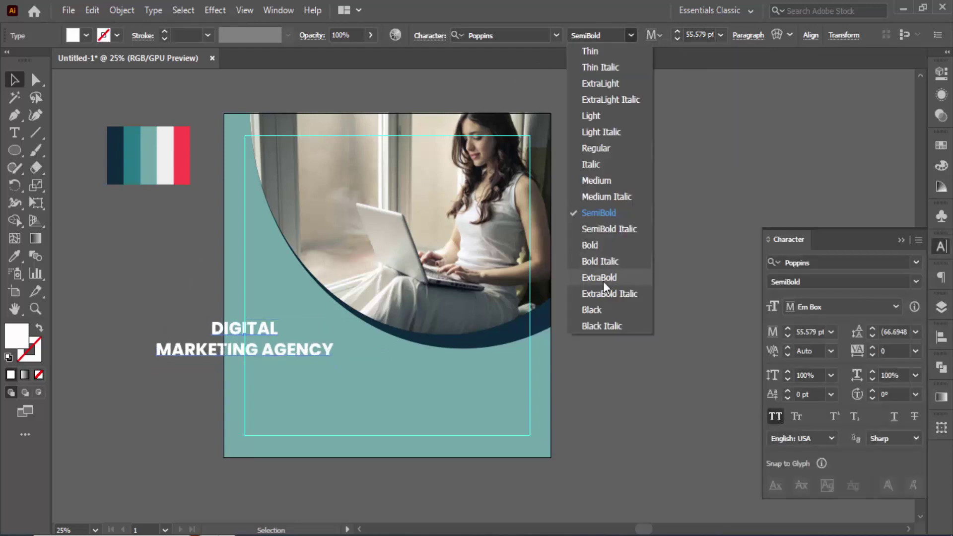
pyautogui.click(601, 278)
pyautogui.moveTo(297, 350); pyautogui.dragTo(386, 359)
pyautogui.hotkey('shift', 'Up')
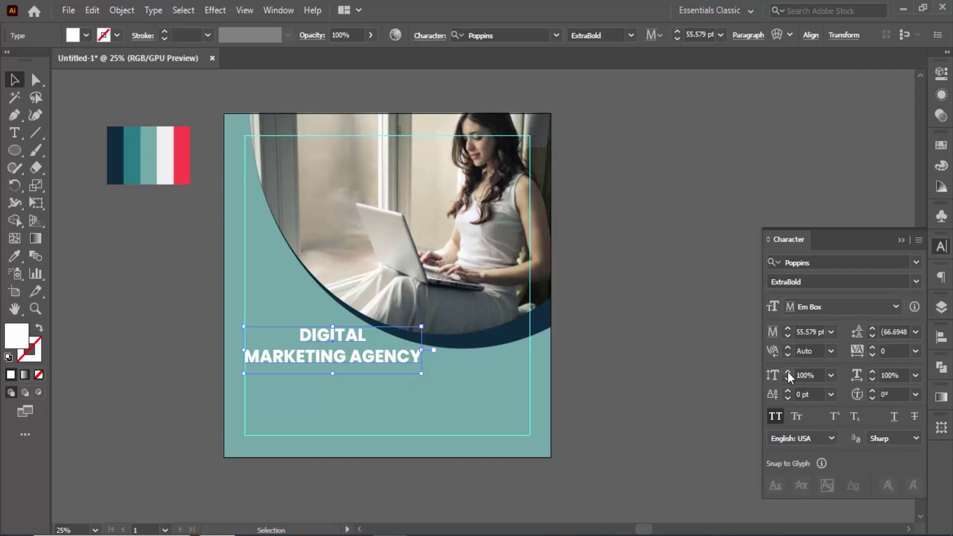
# Set the heading's vertical scale to 137% and its leading to 74 pt, keeping all caps on
pyautogui.moveTo(787, 371); pyautogui.dragTo(787, 378)
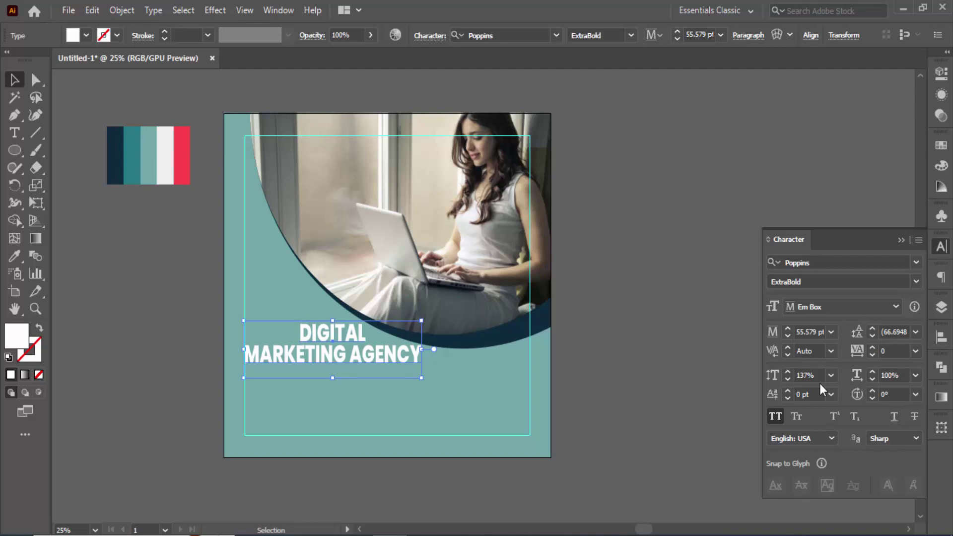
pyautogui.click(872, 328)
pyautogui.click(776, 416)
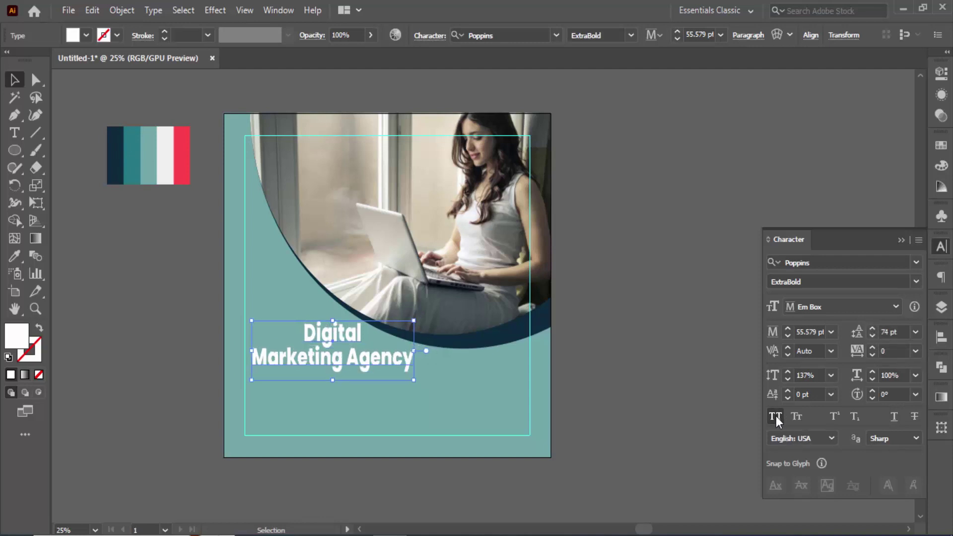
pyautogui.click(776, 416)
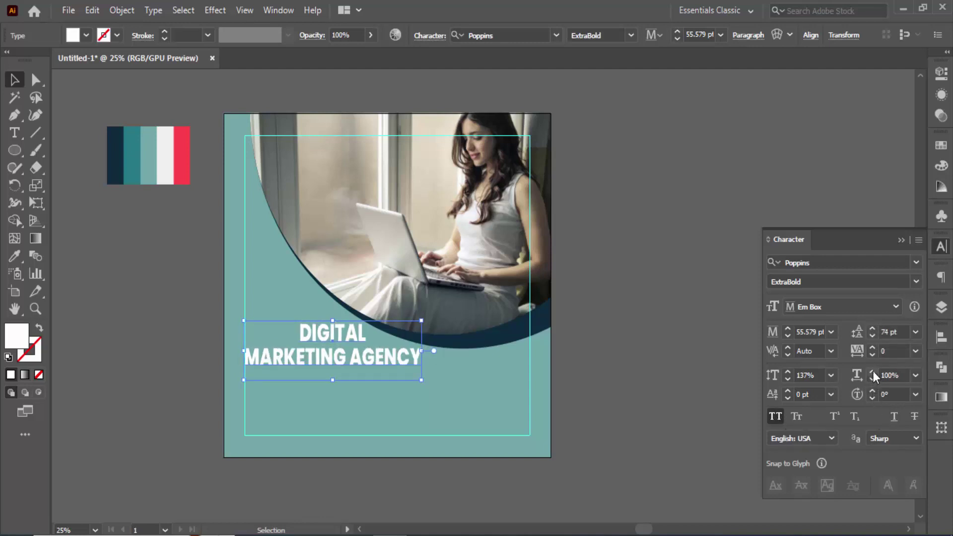
# Set the heading's tracking to 52 and vertical scale to 124%, with its left edge realigned to the margin guide
pyautogui.moveTo(869, 348); pyautogui.dragTo(869, 350)
pyautogui.moveTo(385, 361); pyautogui.dragTo(401, 366)
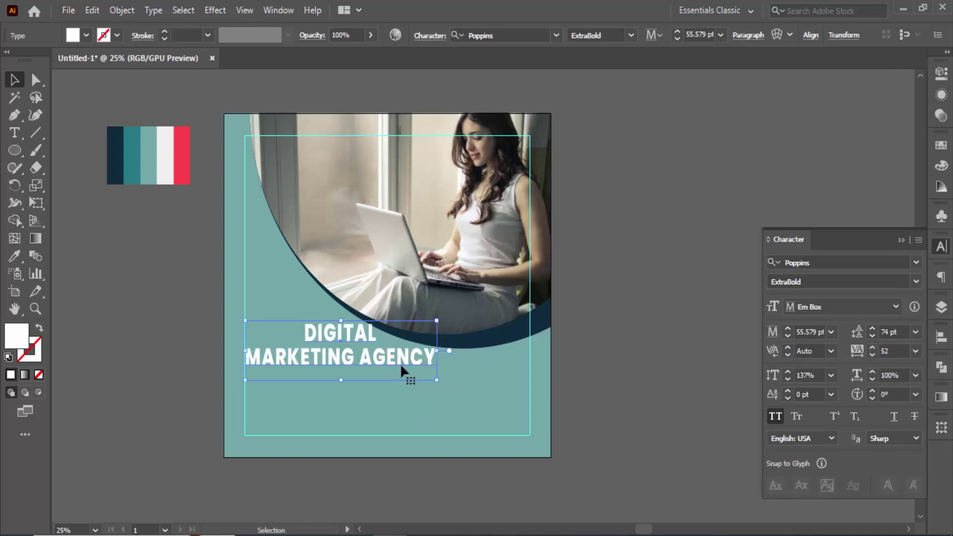
pyautogui.moveTo(785, 378); pyautogui.dragTo(785, 378)
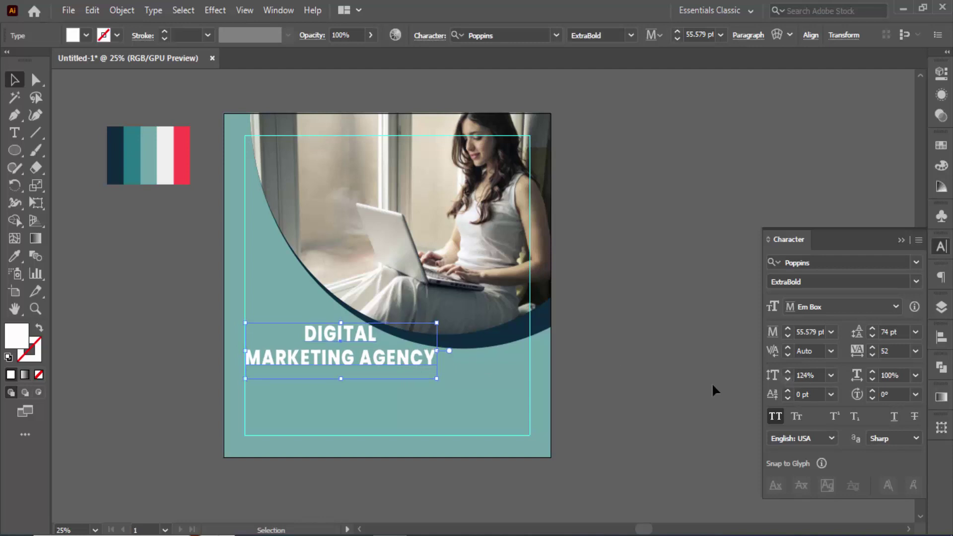
pyautogui.click(623, 367)
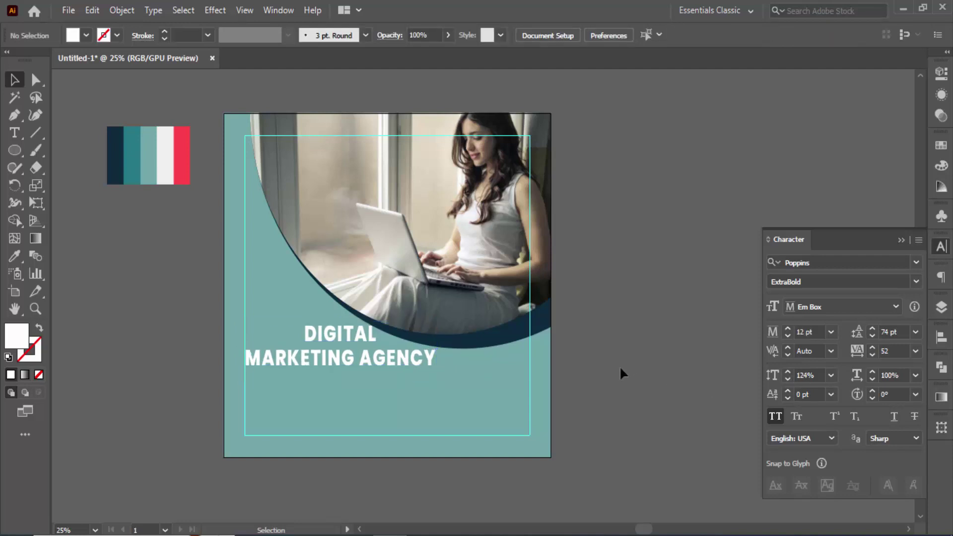
# Unlock the light teal background path and sample the palette's navy, red, light teal and darker teal as its fill
pyautogui.click(942, 307)
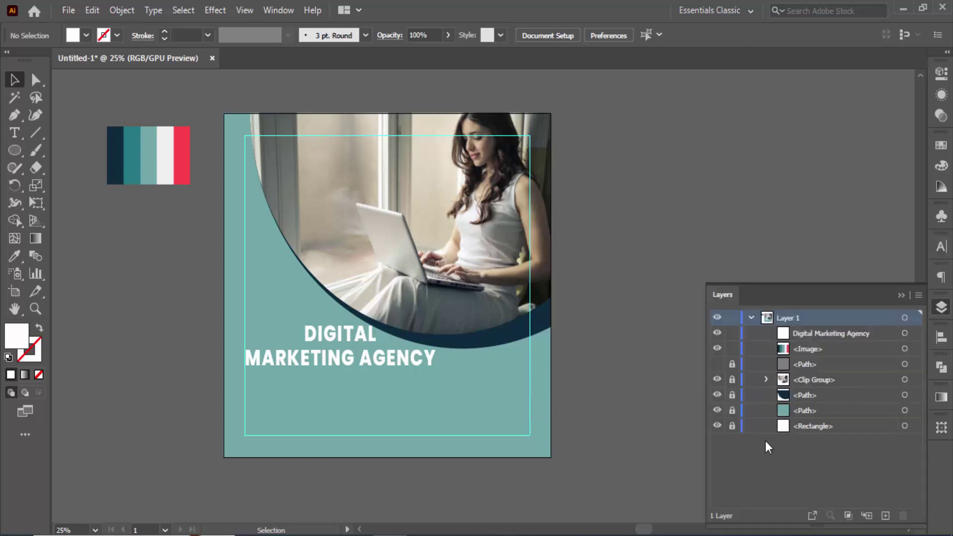
pyautogui.click(904, 410)
pyautogui.click(14, 255)
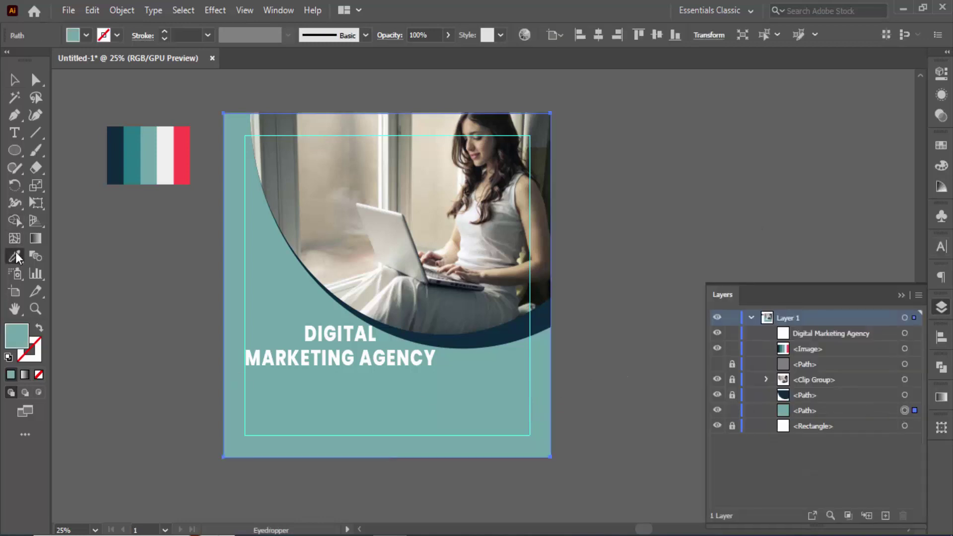
pyautogui.click(113, 163)
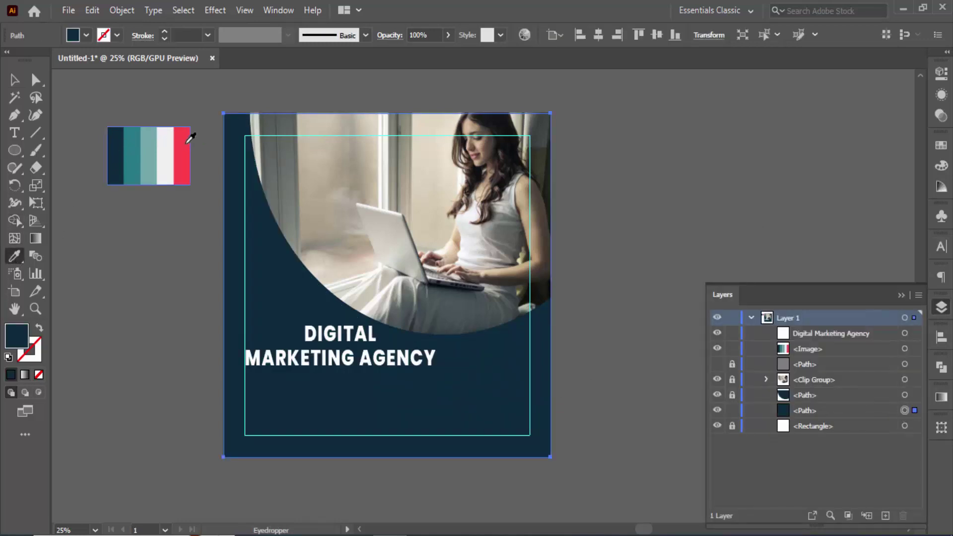
pyautogui.click(187, 143)
pyautogui.click(148, 152)
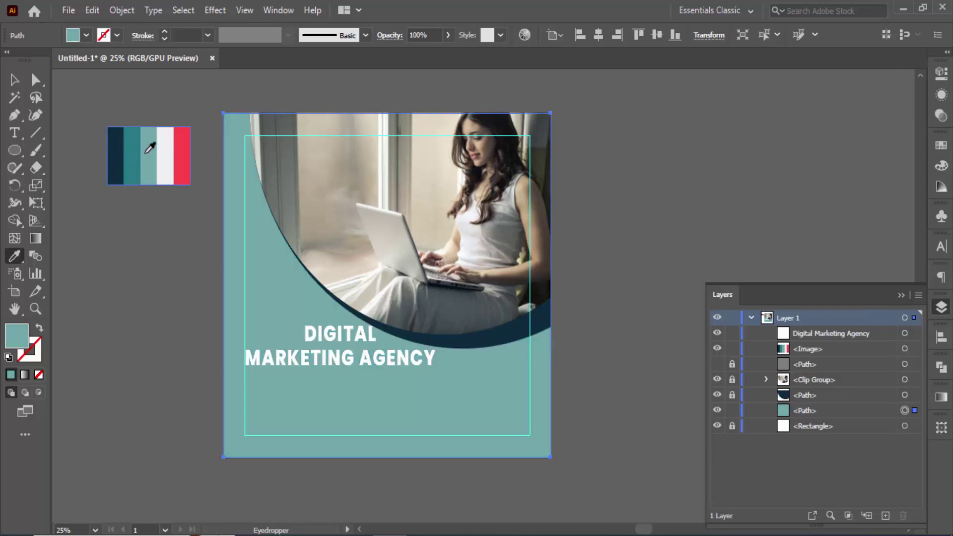
pyautogui.click(132, 151)
# Set the background path's fill to the deep teal #105156
pyautogui.doubleClick(17, 336)
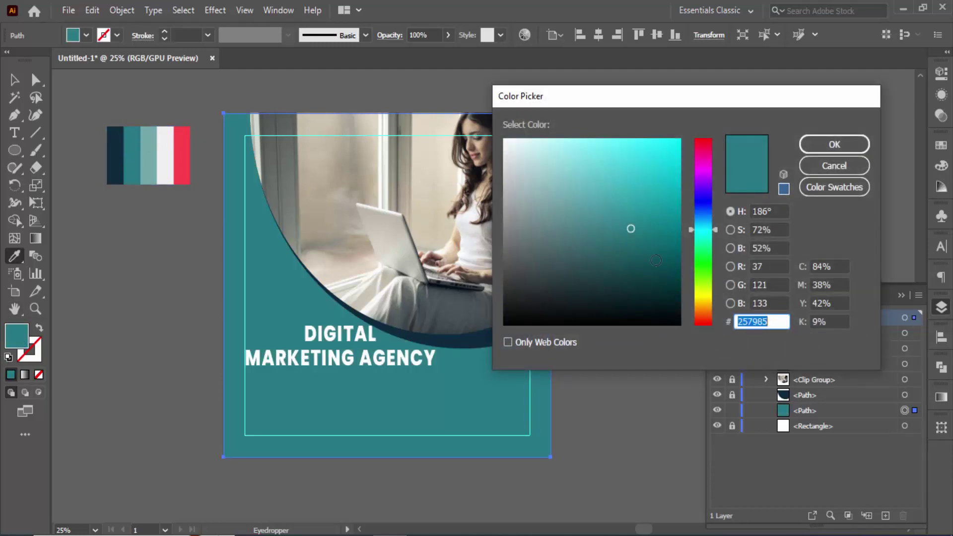
pyautogui.write('105156')
pyautogui.click(825, 144)
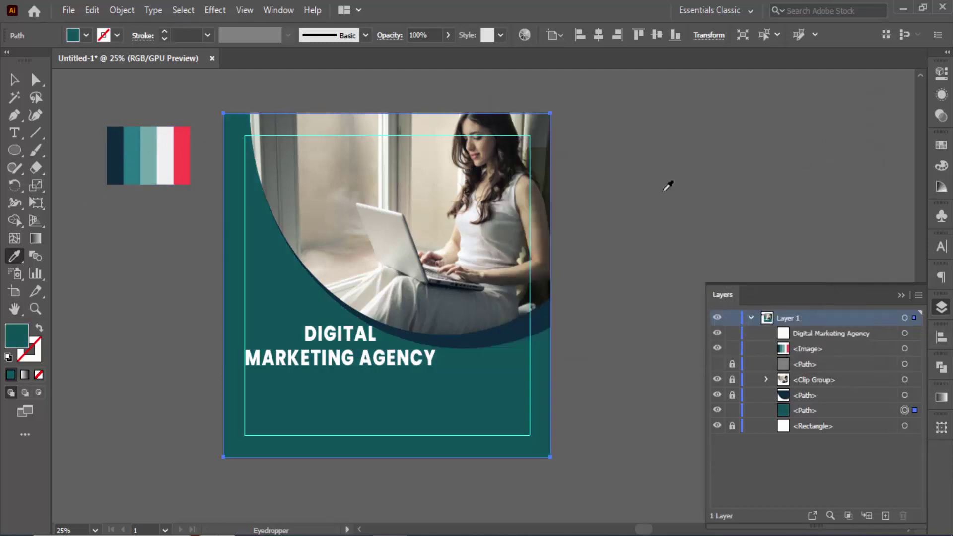
pyautogui.press('v')
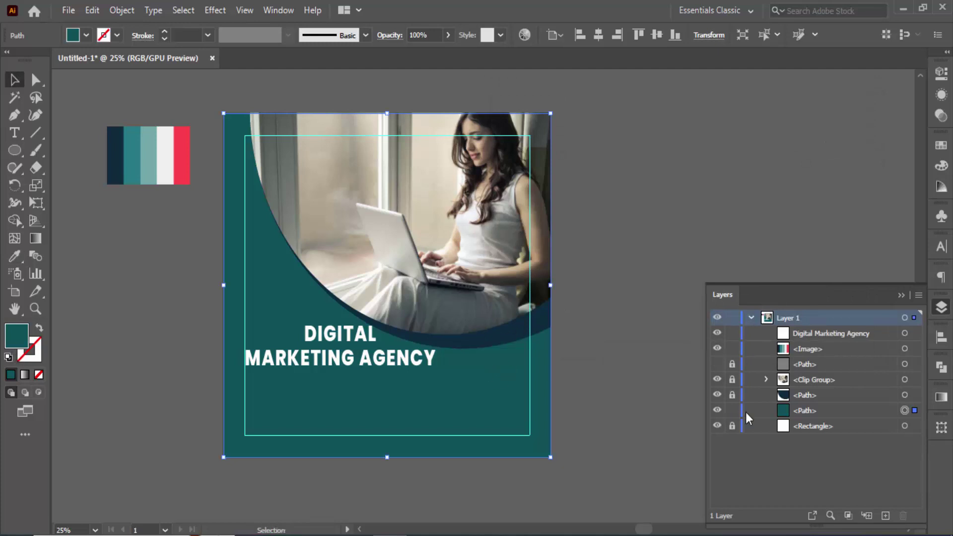
# Unlock the navy curved shape behind the photo and set its fill to blue #0E85C1
pyautogui.click(732, 394)
pyautogui.click(903, 395)
pyautogui.doubleClick(17, 337)
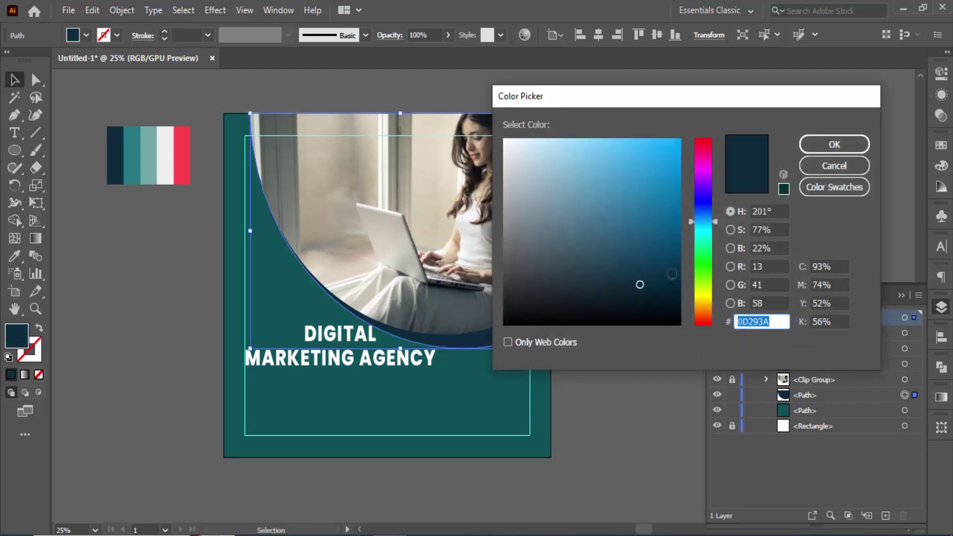
pyautogui.write('0E85C1')
pyautogui.click(817, 143)
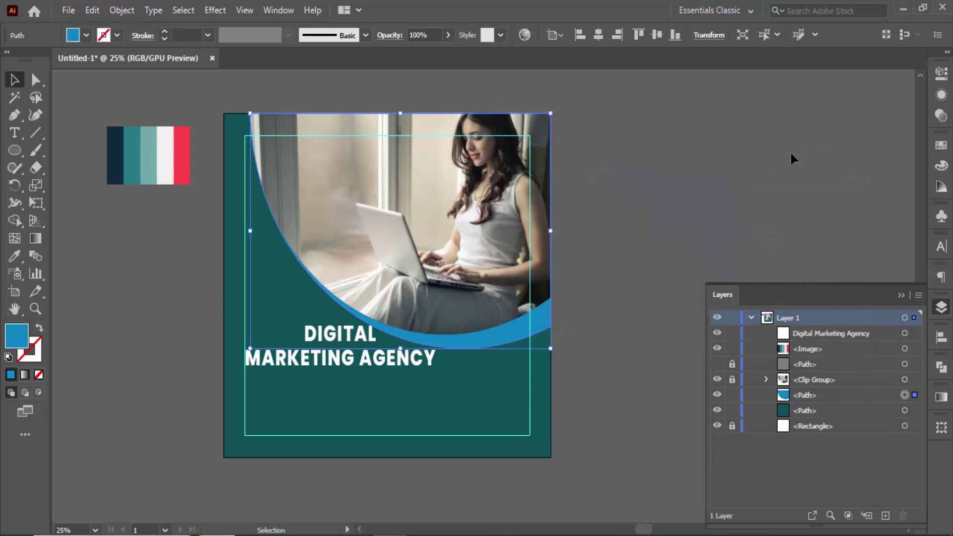
pyautogui.click(652, 219)
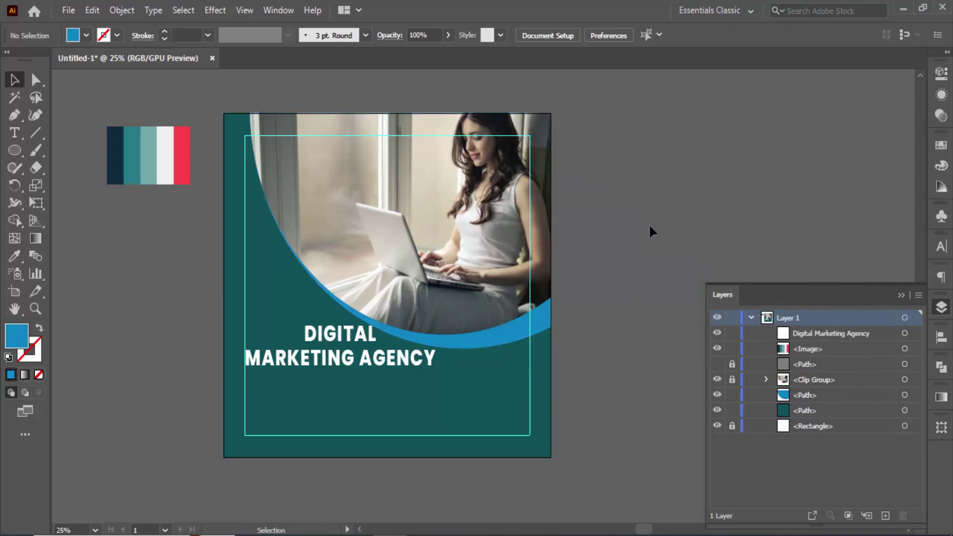
# Lock the deep teal background path
pyautogui.click(731, 410)
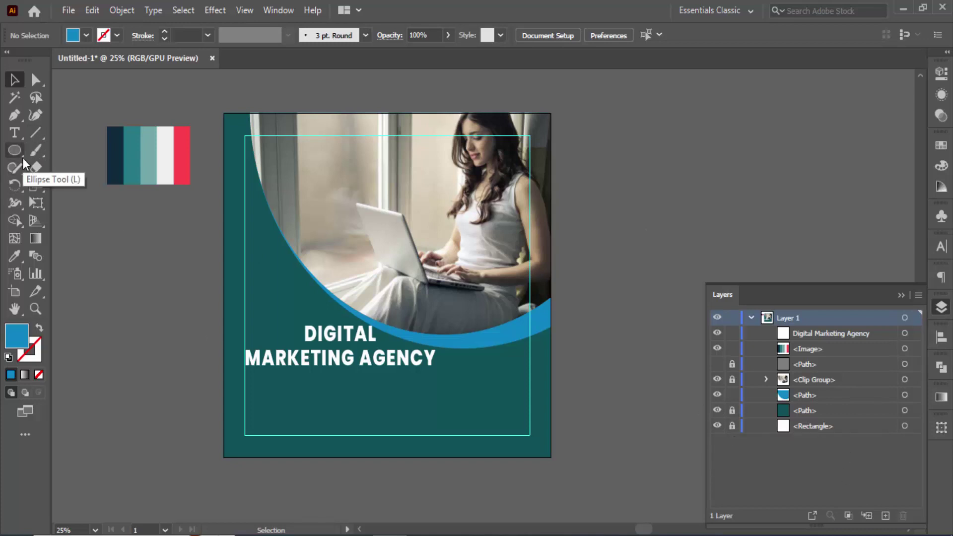
# Try sampling the photo's near-black tone as the background path's fill, undo it, and lock the path again
pyautogui.click(732, 410)
pyautogui.click(904, 410)
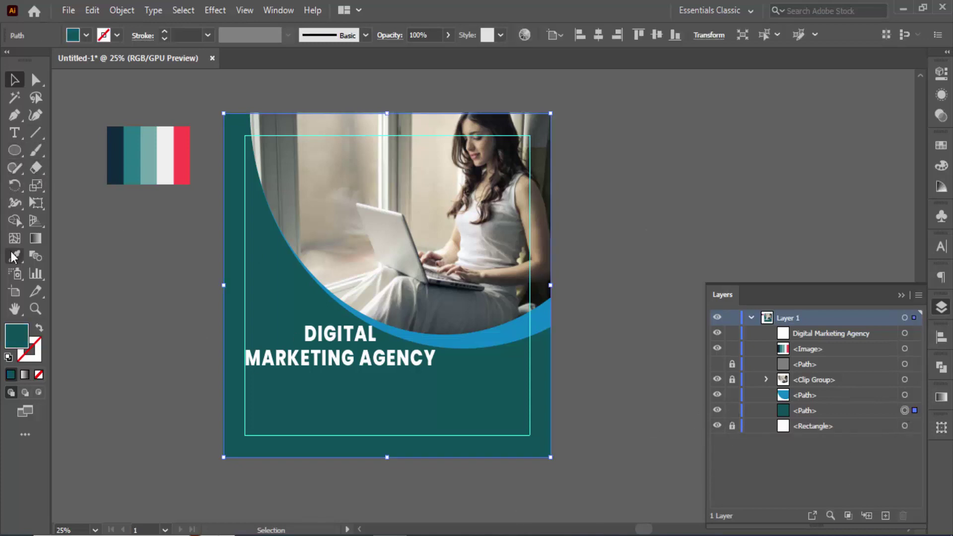
pyautogui.click(14, 256)
pyautogui.click(543, 289)
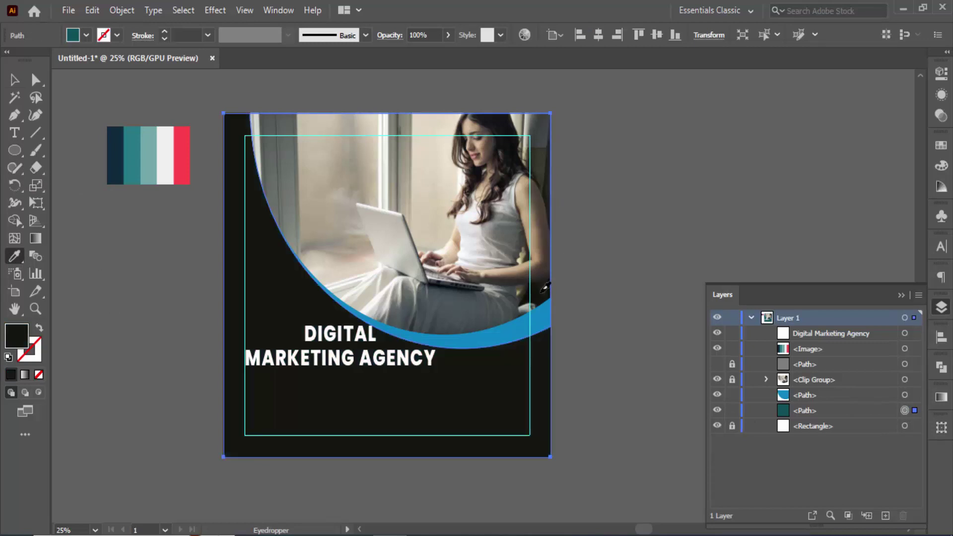
pyautogui.hotkey('ctrl', 'z')
pyautogui.click(724, 414)
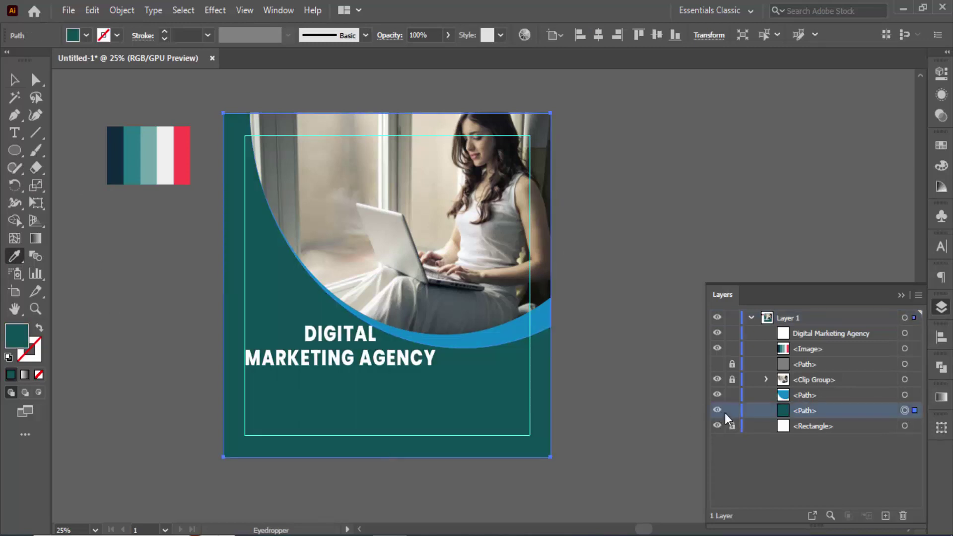
pyautogui.click(727, 411)
# Sample the photo's near-black, grey and cream tones for the curved accent behind the photo, keep the cream fill, and lock its path
pyautogui.click(904, 395)
pyautogui.click(547, 287)
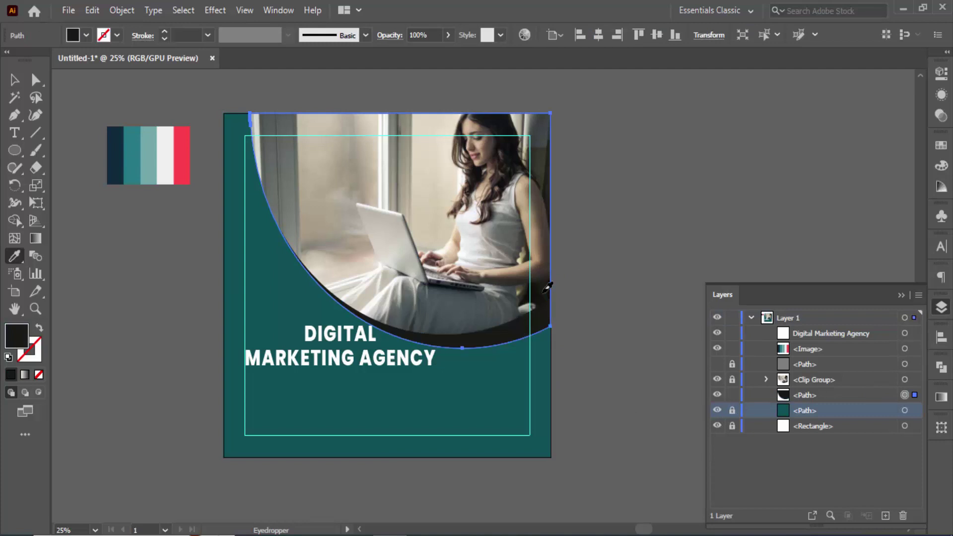
pyautogui.click(512, 237)
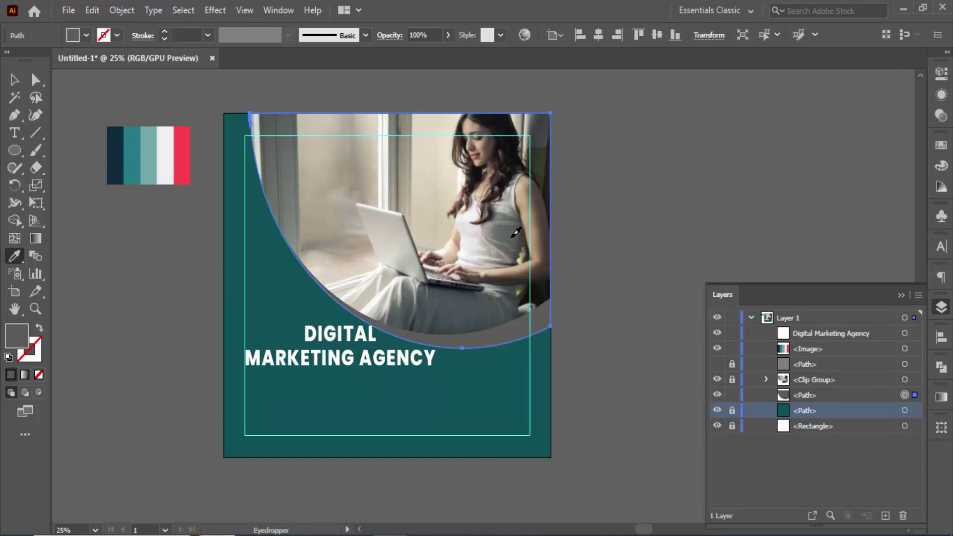
pyautogui.click(450, 176)
pyautogui.click(14, 79)
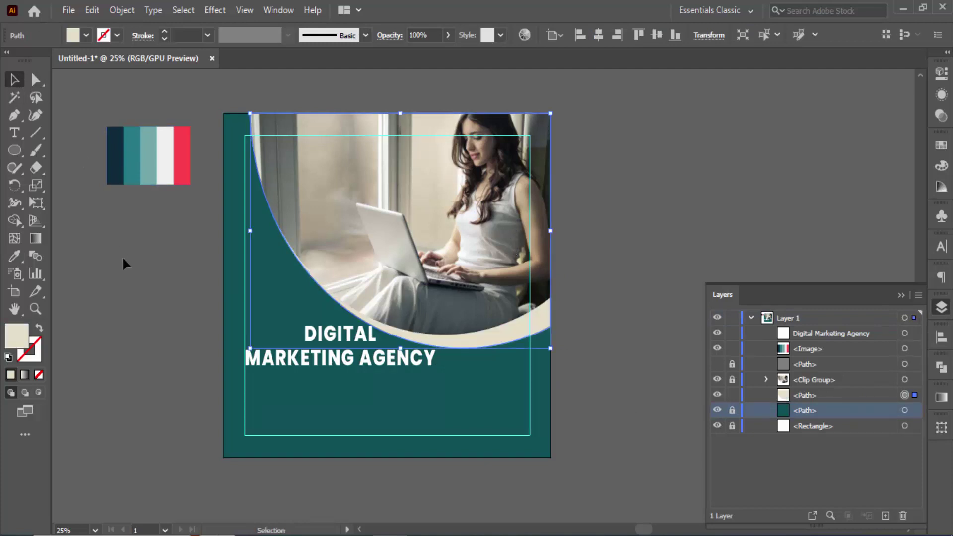
pyautogui.click(123, 256)
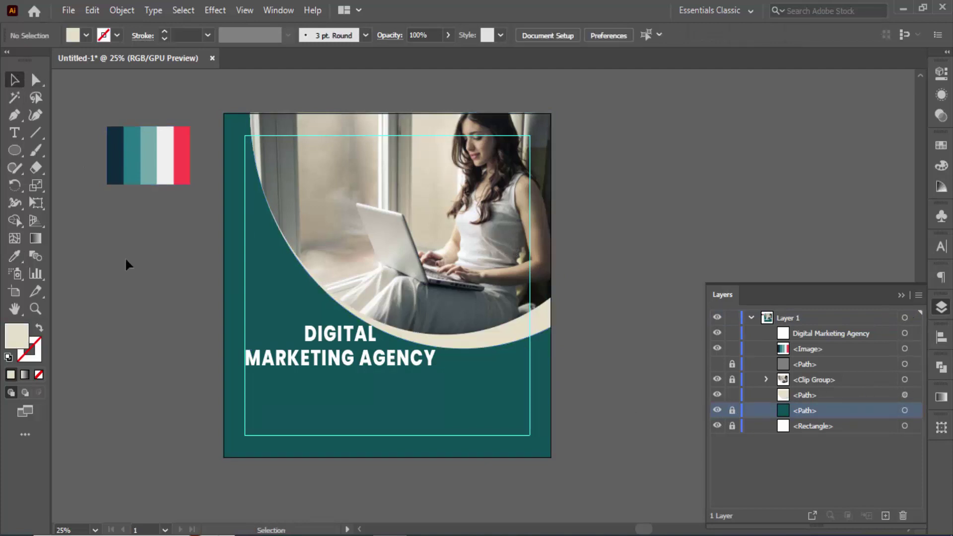
pyautogui.click(732, 395)
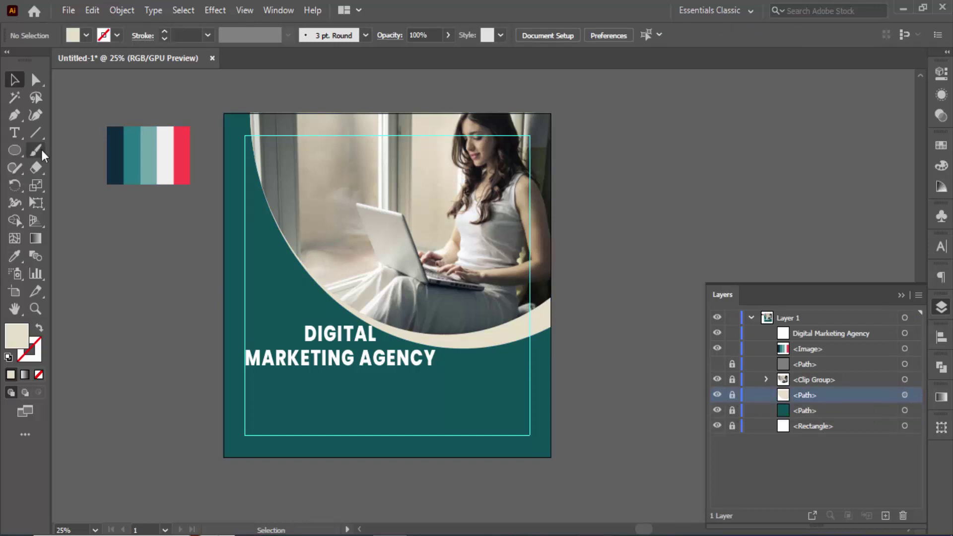
# Draw a horizontal line under the heading, spanning the width of MARKETING AGENCY, with a white 2 pt stroke
pyautogui.click(35, 132)
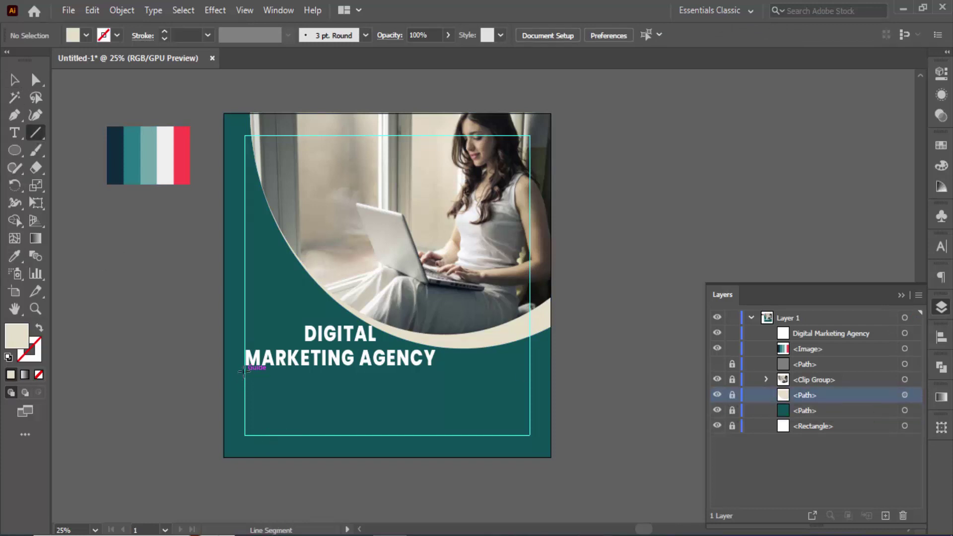
pyautogui.moveTo(243, 372); pyautogui.dragTo(436, 372)
pyautogui.click(86, 35)
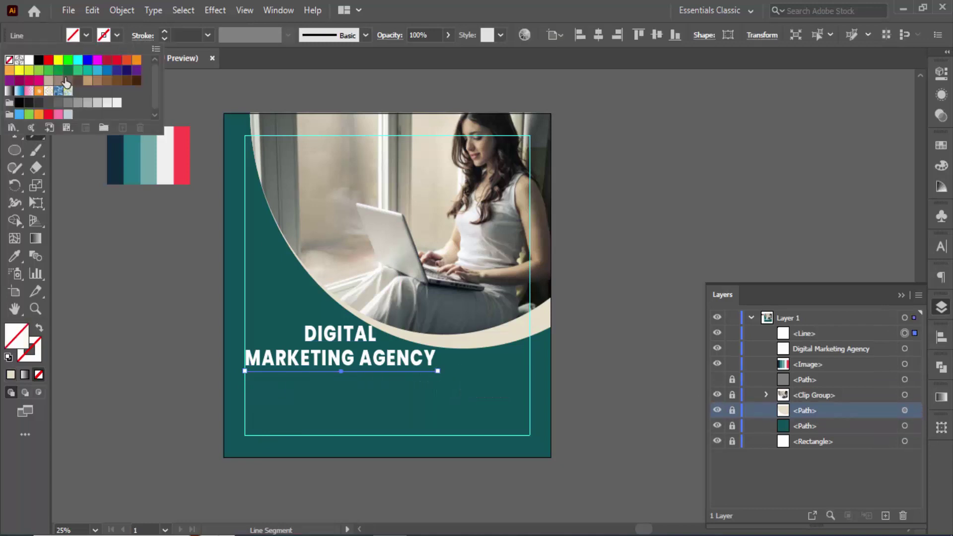
pyautogui.click(29, 60)
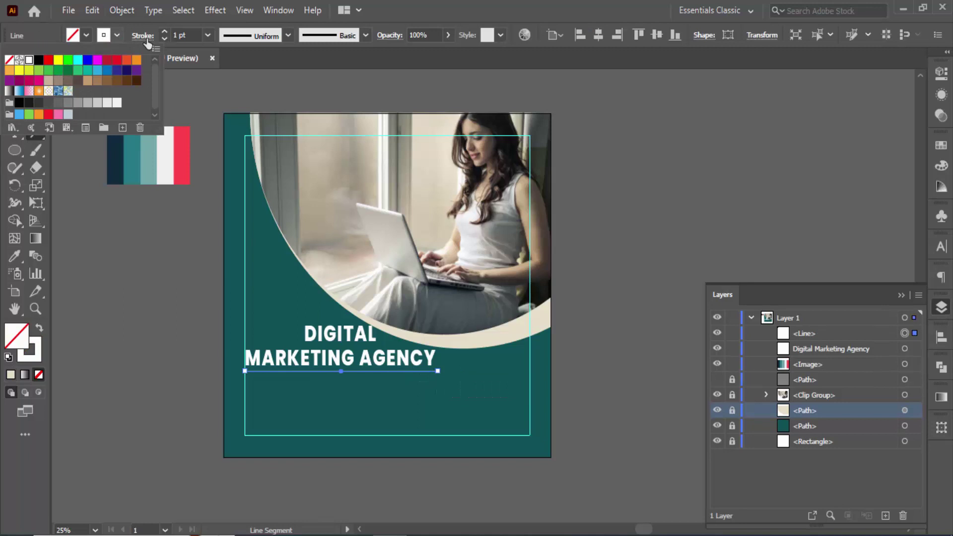
pyautogui.click(207, 36)
pyautogui.click(224, 115)
pyautogui.click(14, 79)
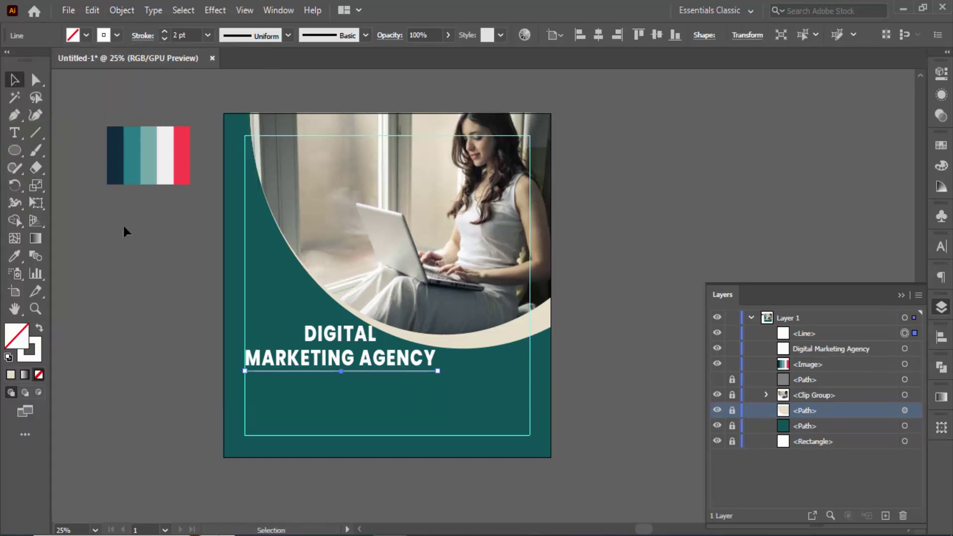
pyautogui.click(130, 238)
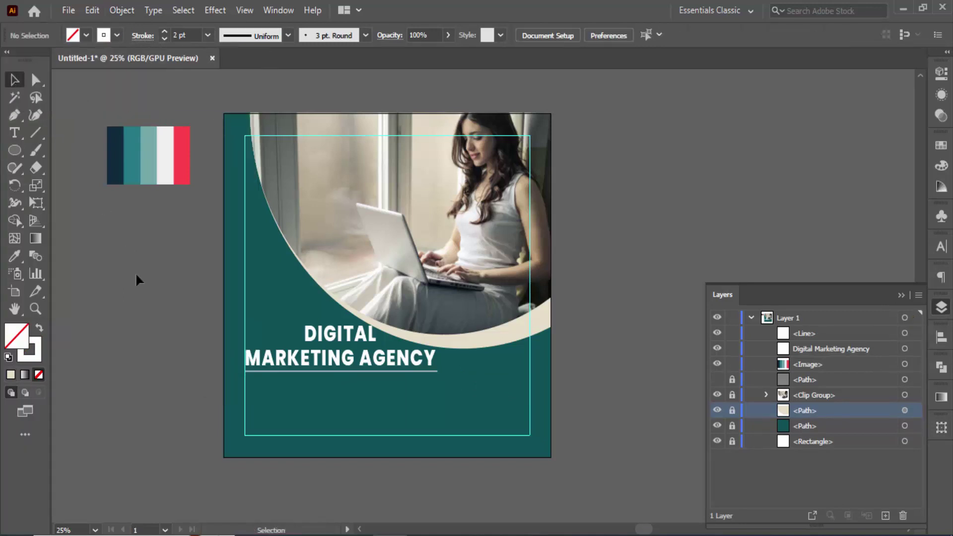
# Switch to the WordPad document, copy the two Lorem Ipsum lines, and place them in Illustrator as text beside the artboard
pyautogui.hotkey('alt', 'Tab')
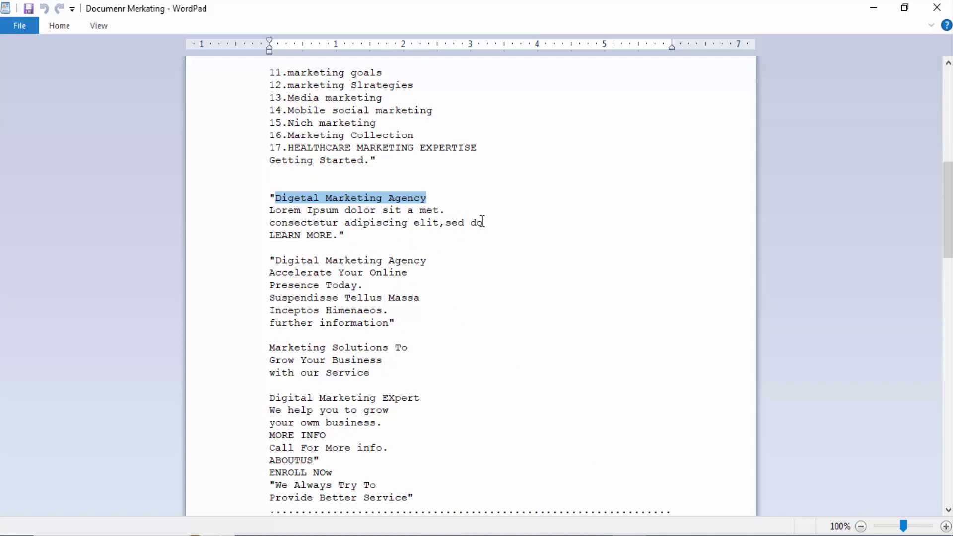
pyautogui.moveTo(482, 221); pyautogui.dragTo(284, 210)
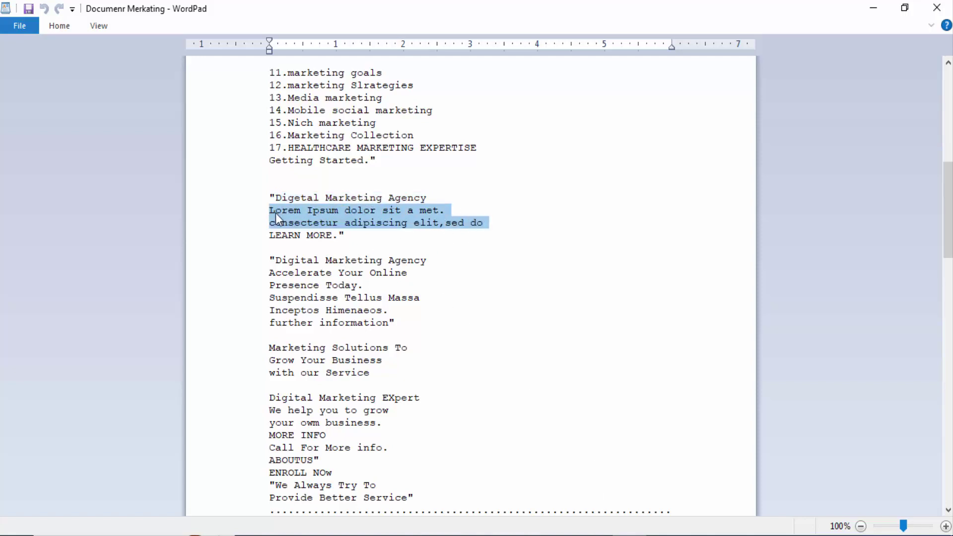
pyautogui.click(873, 8)
pyautogui.click(15, 133)
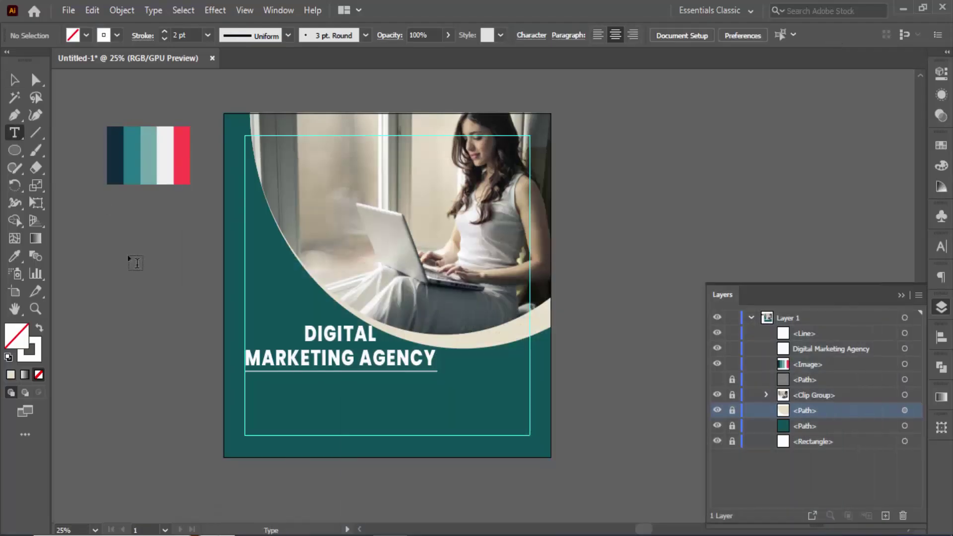
pyautogui.click(128, 254)
pyautogui.write('Lorem Ipsum dolor sit amet, consectetur adipiscing elit, sed do')
pyautogui.click(14, 80)
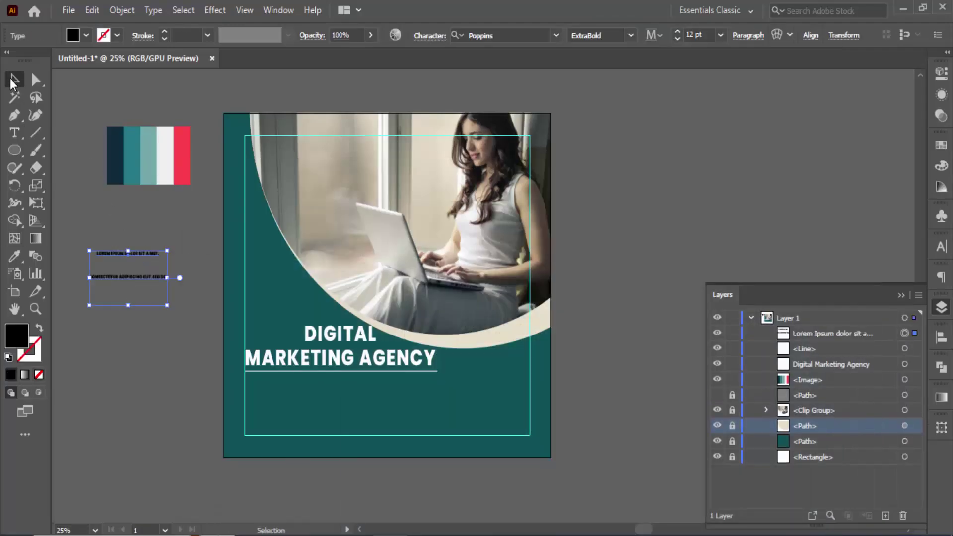
# Set the Lorem Ipsum text to 100% vertical scale, 0 tracking and 29 pt leading, and align it left
pyautogui.hotkey('ctrl', 't')
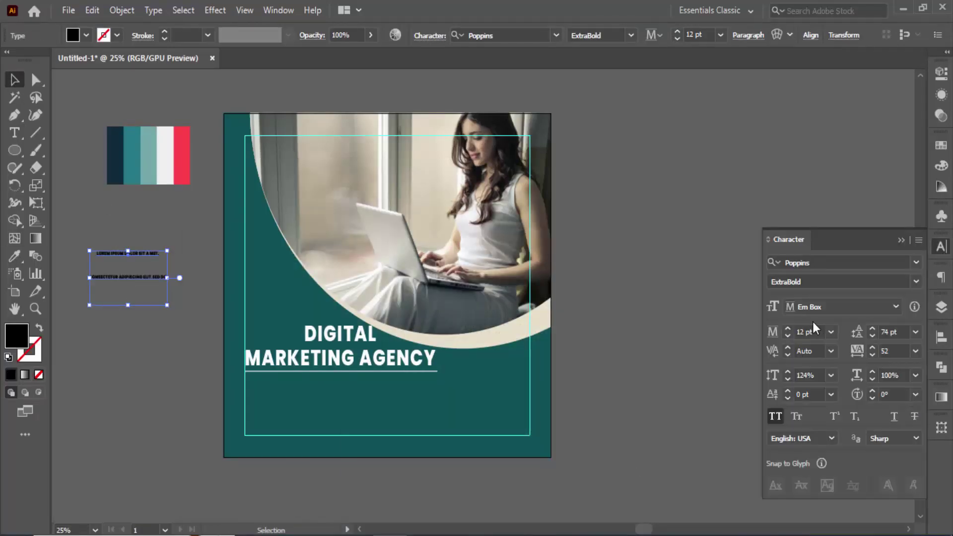
pyautogui.click(830, 375)
pyautogui.click(853, 284)
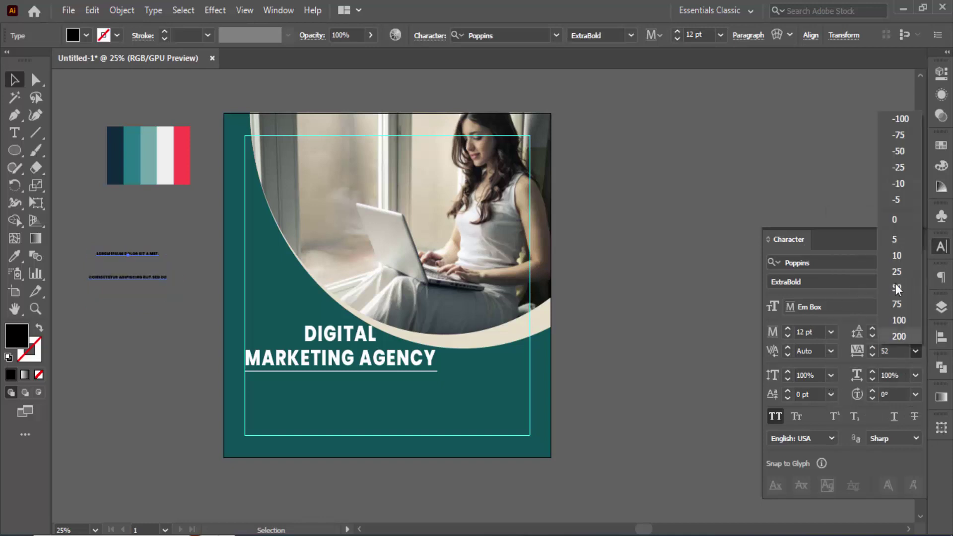
pyautogui.click(872, 337)
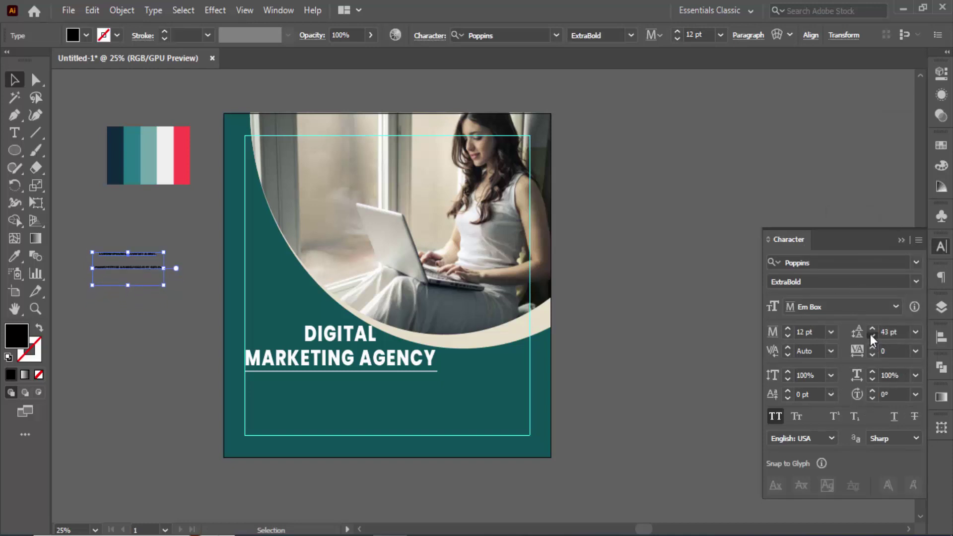
pyautogui.click(748, 37)
pyautogui.click(614, 62)
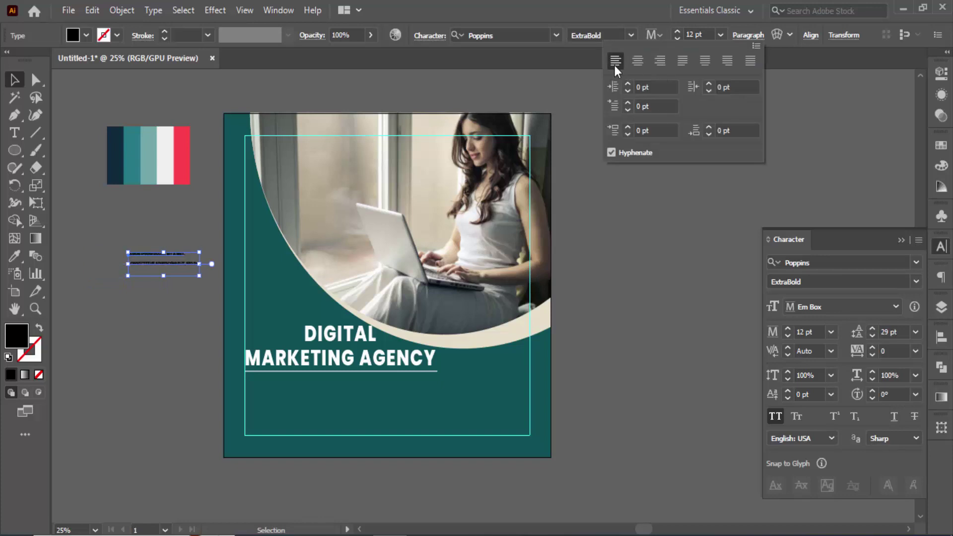
# Format the Lorem Ipsum text as 22 pt Poppins Medium in white, with All Caps turned off
pyautogui.click(697, 34)
pyautogui.write('22')
pyautogui.press('Return')
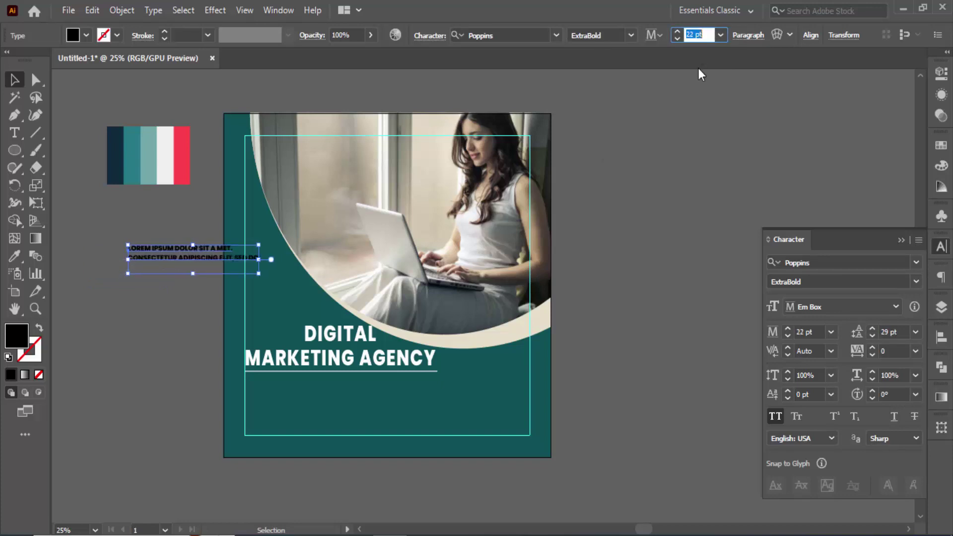
pyautogui.click(632, 37)
pyautogui.click(594, 183)
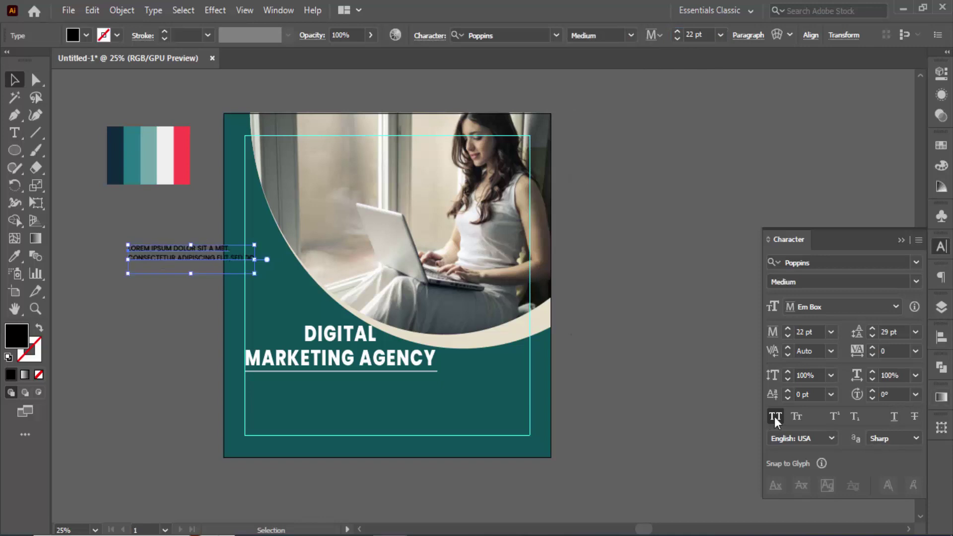
pyautogui.click(775, 416)
pyautogui.click(86, 35)
pyautogui.click(25, 62)
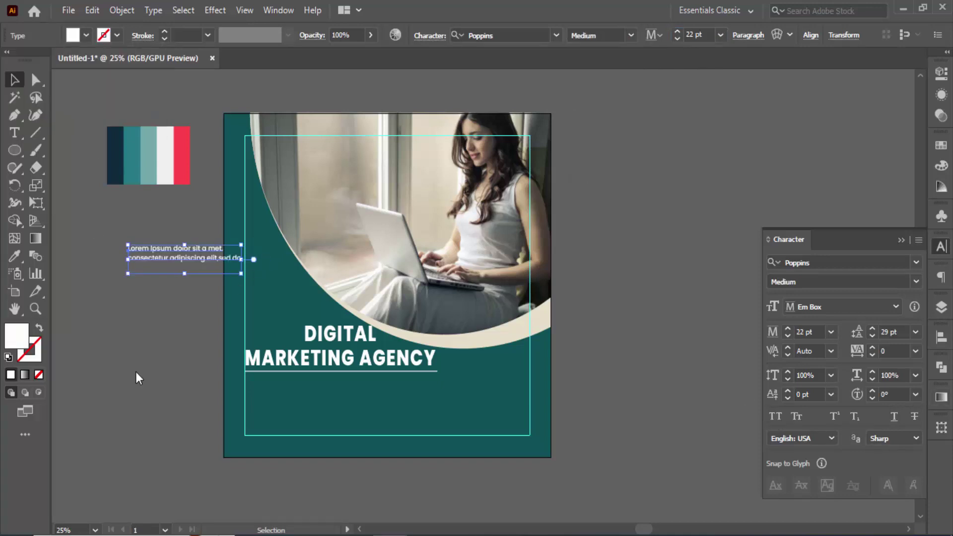
# Move the Lorem Ipsum text directly below the heading's line, with its left edge on the margin guide
pyautogui.moveTo(192, 255); pyautogui.dragTo(181, 408)
pyautogui.click(397, 452)
pyautogui.hotkey('ctrl', '=')
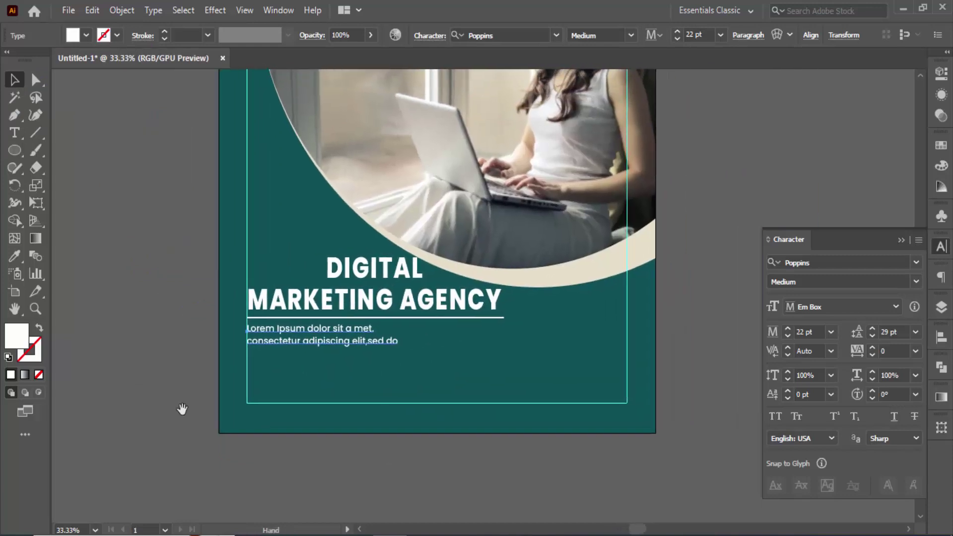
# Change the Lorem Ipsum text's style to Italic and its leading to 28 pt
pyautogui.click(630, 34)
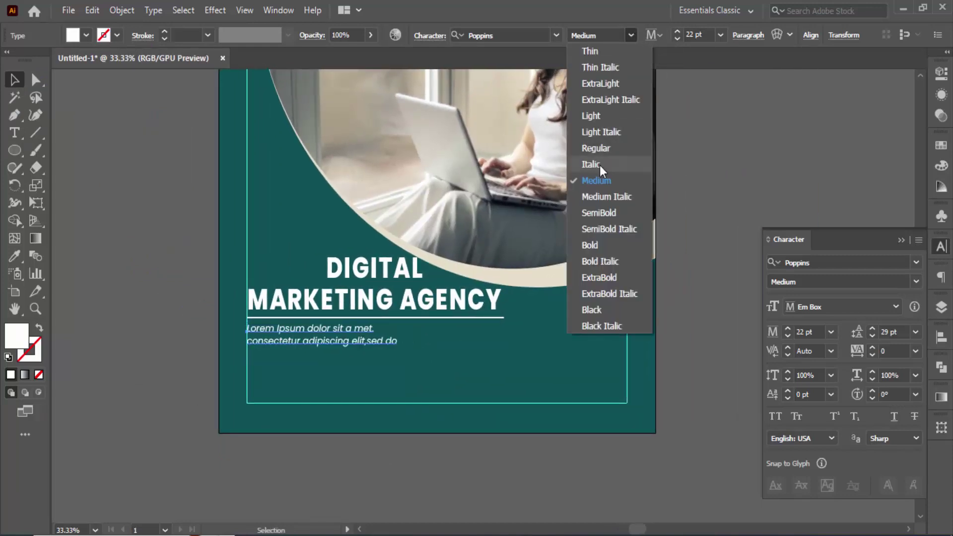
pyautogui.click(599, 166)
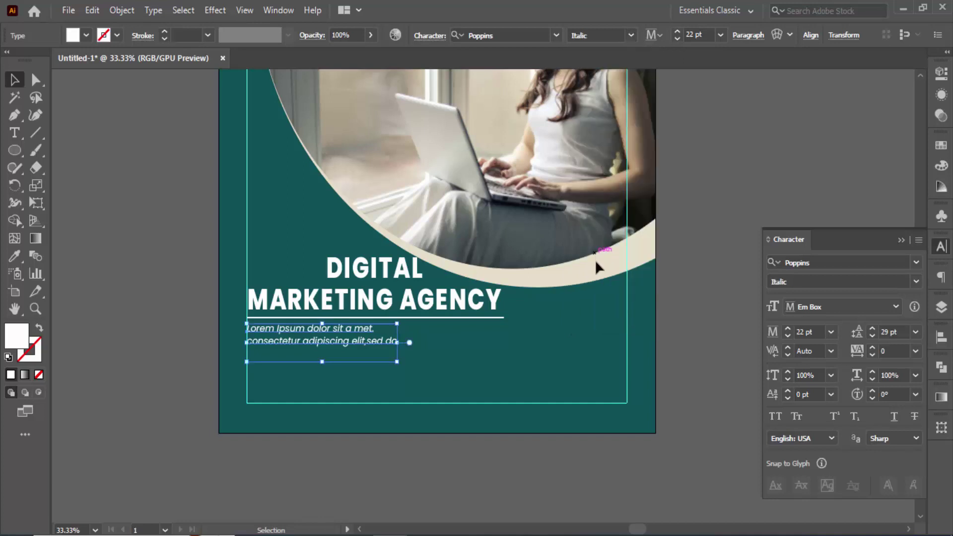
pyautogui.click(871, 338)
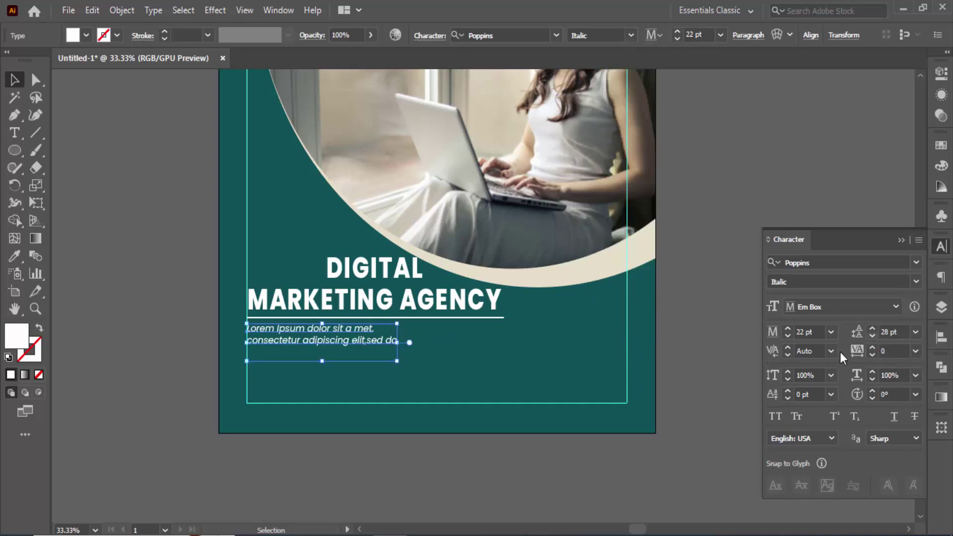
# Try stretching the Lorem Ipsum text slightly wider, and reset its horizontal scale to 100%
pyautogui.moveTo(397, 342); pyautogui.dragTo(402, 342)
pyautogui.click(914, 377)
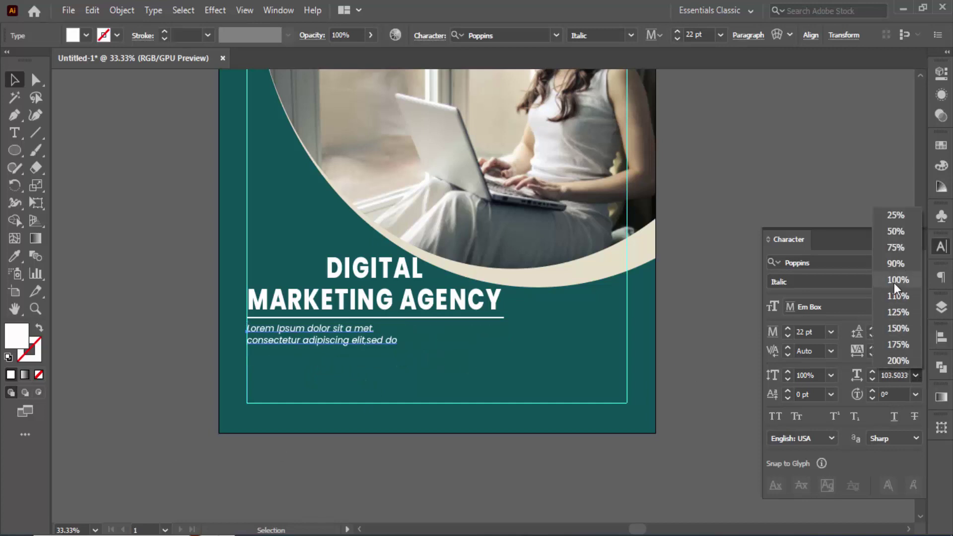
pyautogui.click(894, 283)
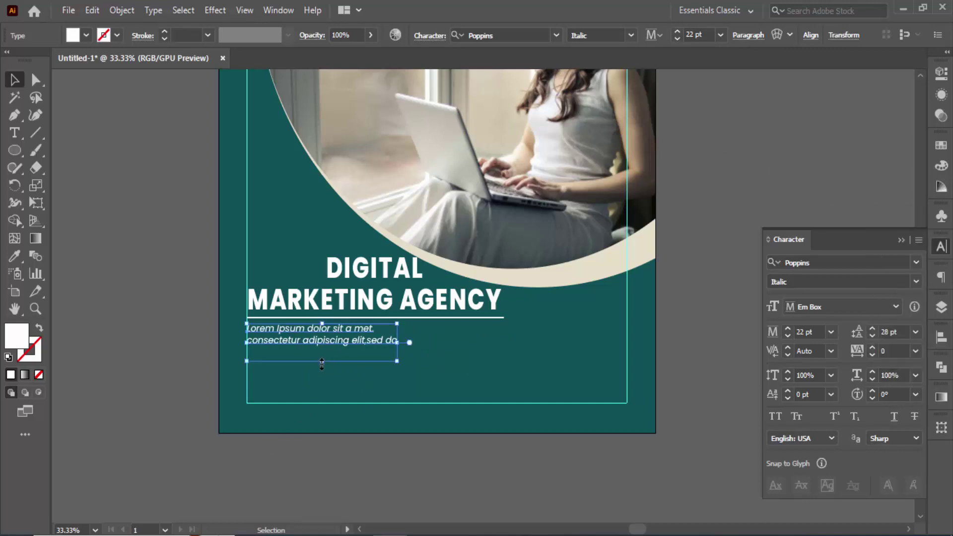
# Reduce the Lorem Ipsum text's height to a size of about 19.5 pt and set its horizontal scale to 100%
pyautogui.moveTo(322, 363); pyautogui.dragTo(322, 357)
pyautogui.click(915, 376)
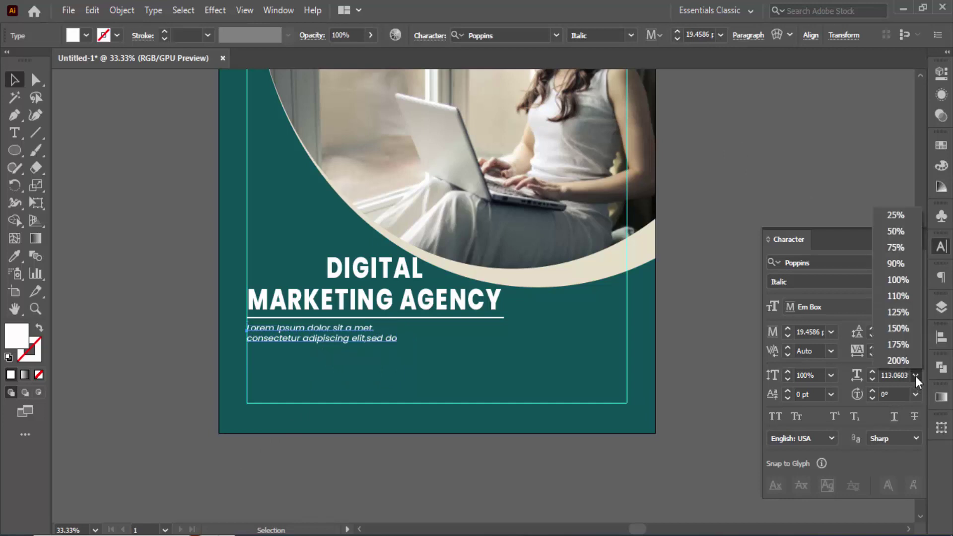
pyautogui.click(892, 283)
pyautogui.click(127, 323)
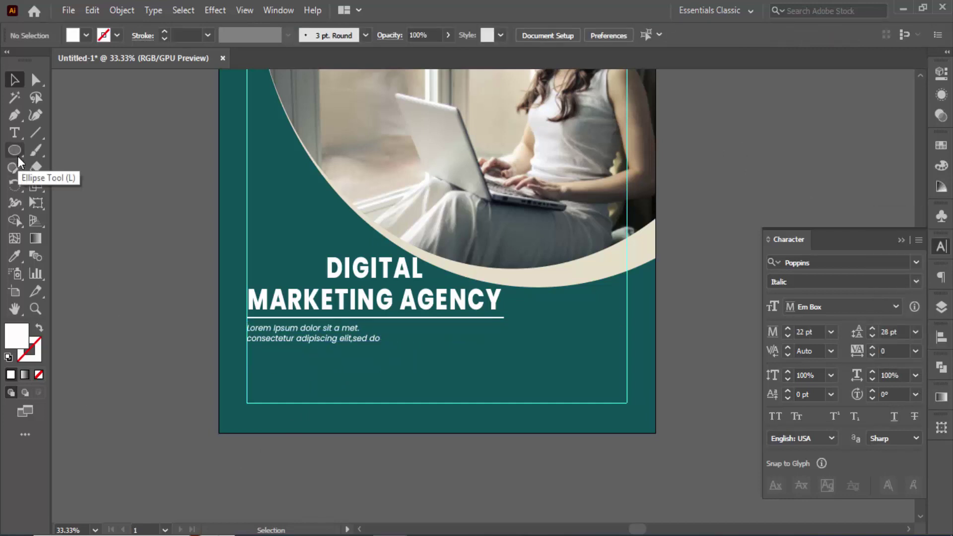
# Draw a white rectangle about 600 x 49 px resting on the lower margin guide, below the Lorem Ipsum text
pyautogui.moveTo(16, 153); pyautogui.dragTo(58, 151)
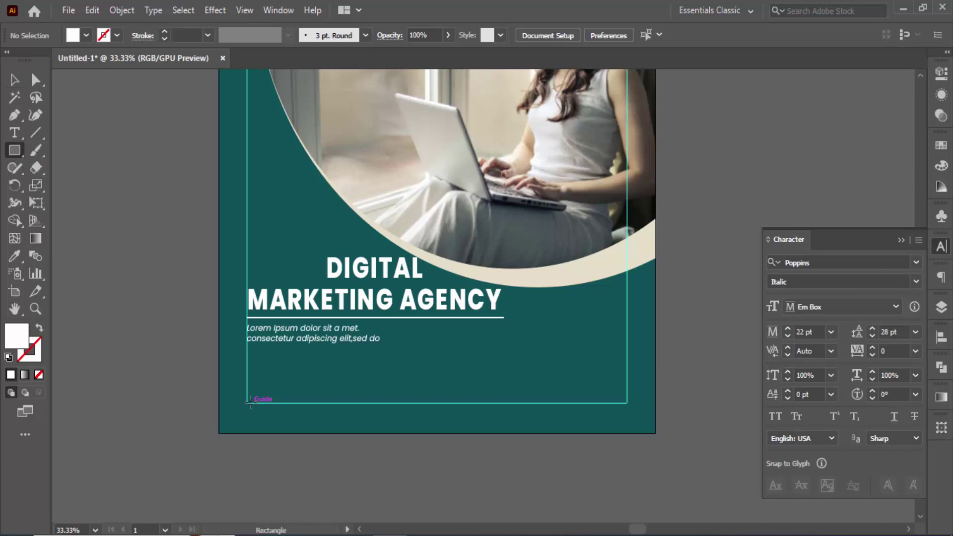
pyautogui.moveTo(335, 381); pyautogui.dragTo(579, 403)
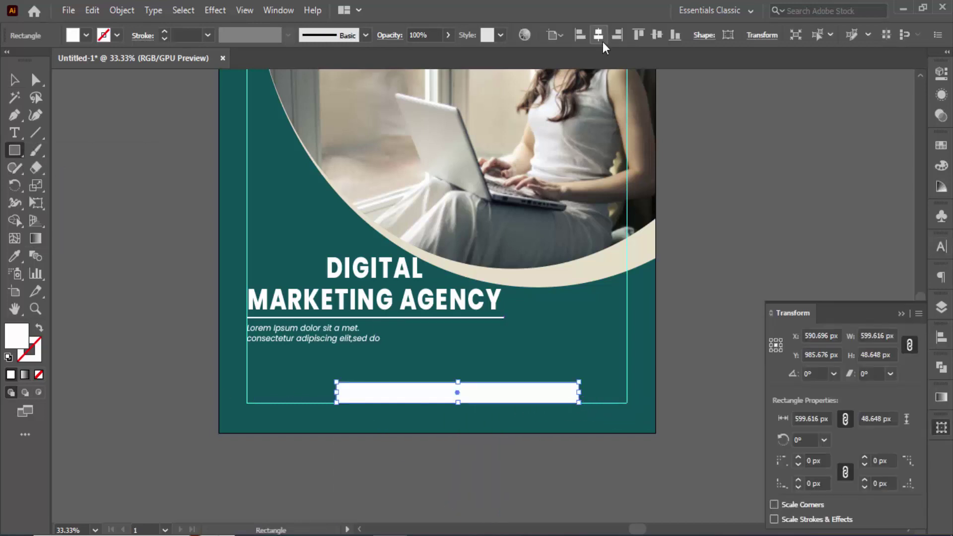
# Center the white rectangle horizontally on the artboard and fully round its corners into a pill shape
pyautogui.click(598, 34)
pyautogui.click(35, 80)
pyautogui.hotkey('ctrl', '+')
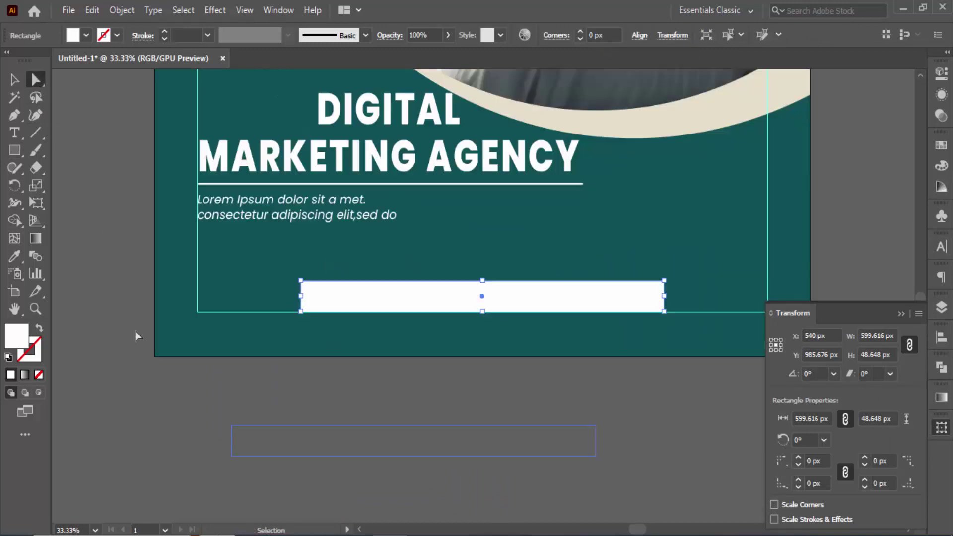
pyautogui.hotkey('ctrl', '+')
pyautogui.moveTo(252, 287); pyautogui.dragTo(372, 312)
pyautogui.click(14, 80)
pyautogui.click(141, 430)
# Add a text line below the artboard reading "Sign Up" followed by a long row of dots
pyautogui.click(14, 135)
pyautogui.click(308, 415)
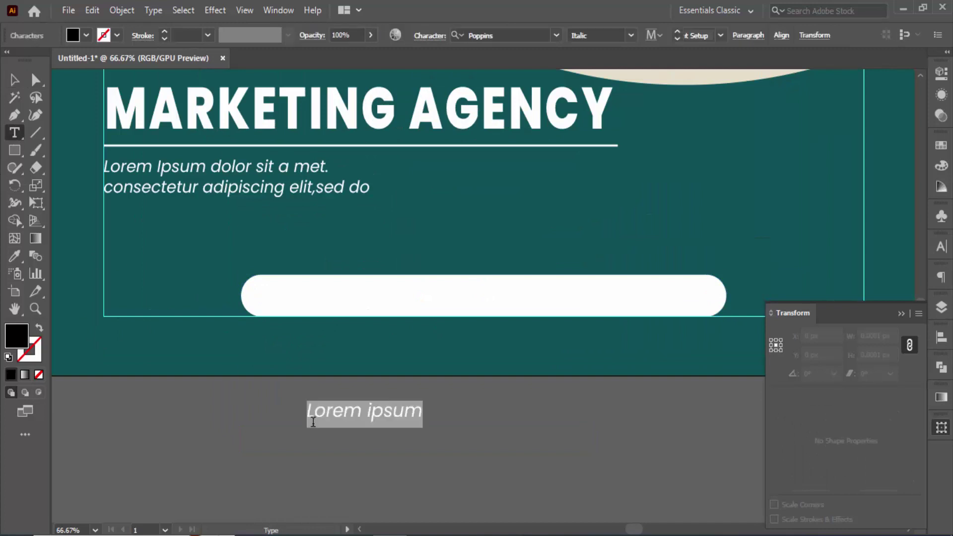
pyautogui.write('Sign')
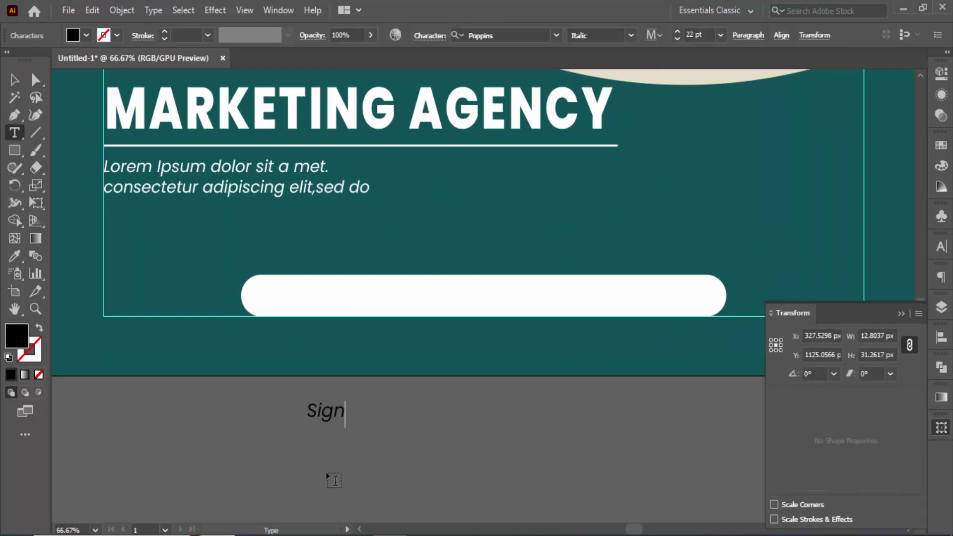
pyautogui.write(' Up')
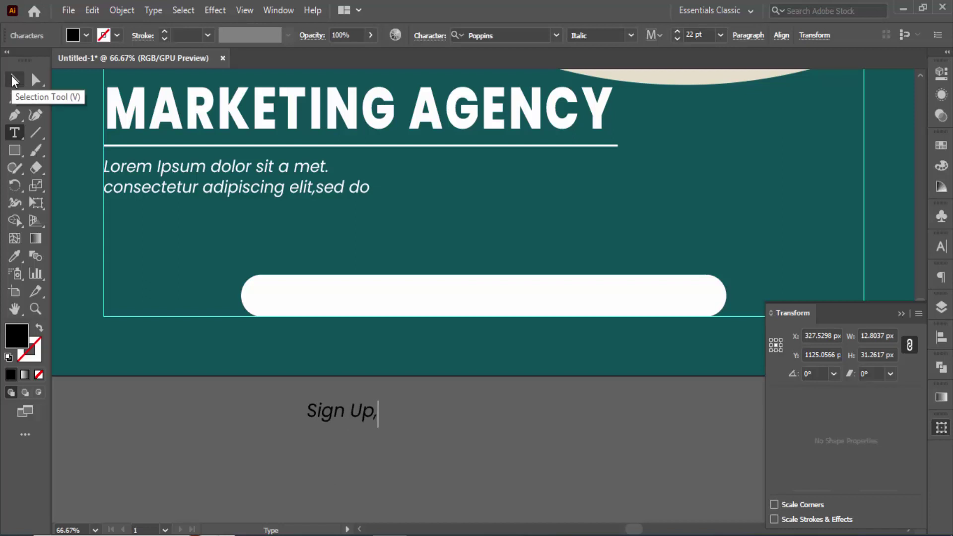
pyautogui.write('........................')
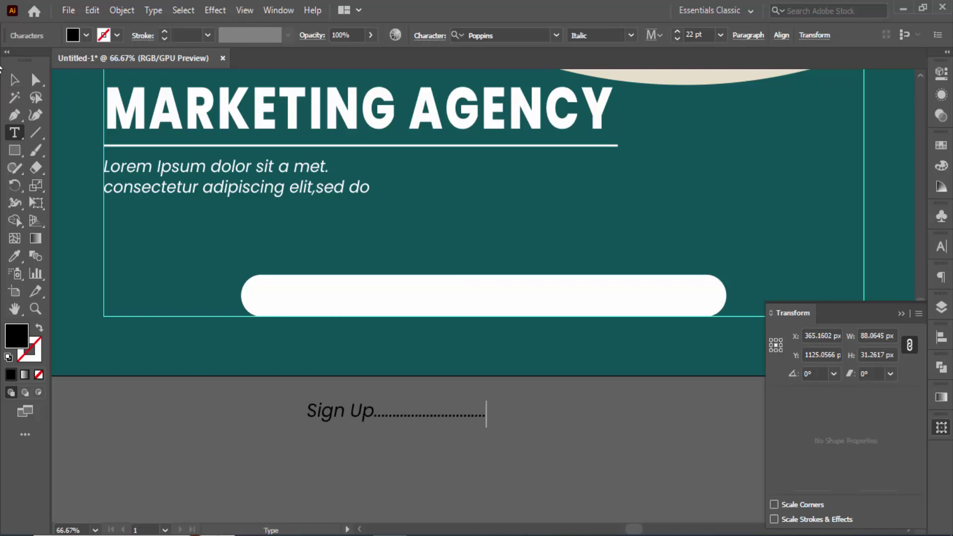
# Change the Sign Up text to the Bold style and All Caps
pyautogui.click(14, 82)
pyautogui.click(630, 35)
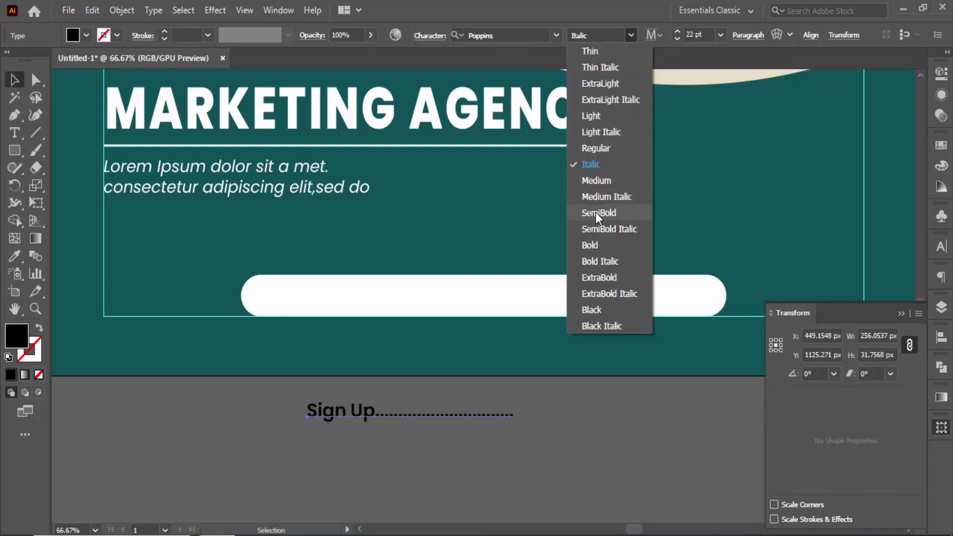
pyautogui.click(588, 244)
pyautogui.click(941, 247)
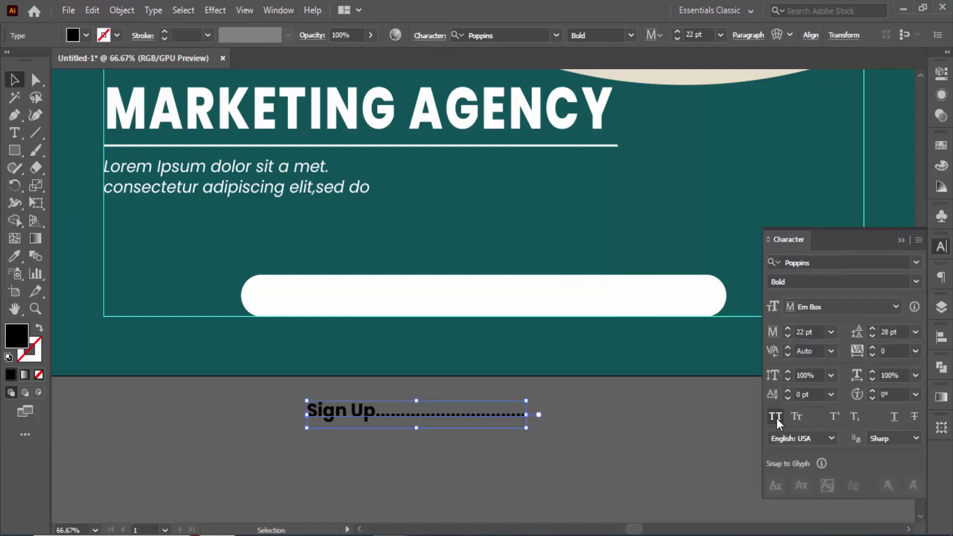
pyautogui.click(775, 417)
# Move the SIGN UP text onto the white pill bar and center it horizontally on the artboard
pyautogui.moveTo(356, 418); pyautogui.dragTo(411, 305)
pyautogui.click(810, 35)
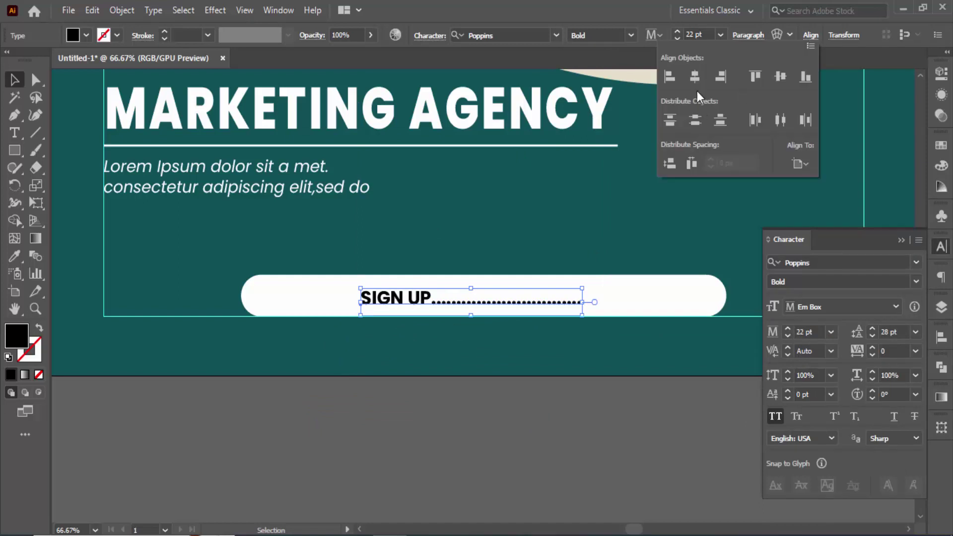
pyautogui.click(694, 75)
# Set the SIGN UP text's font size to 35 pt
pyautogui.hotkey('ctrl', '-')
pyautogui.hotkey('ctrl', '-')
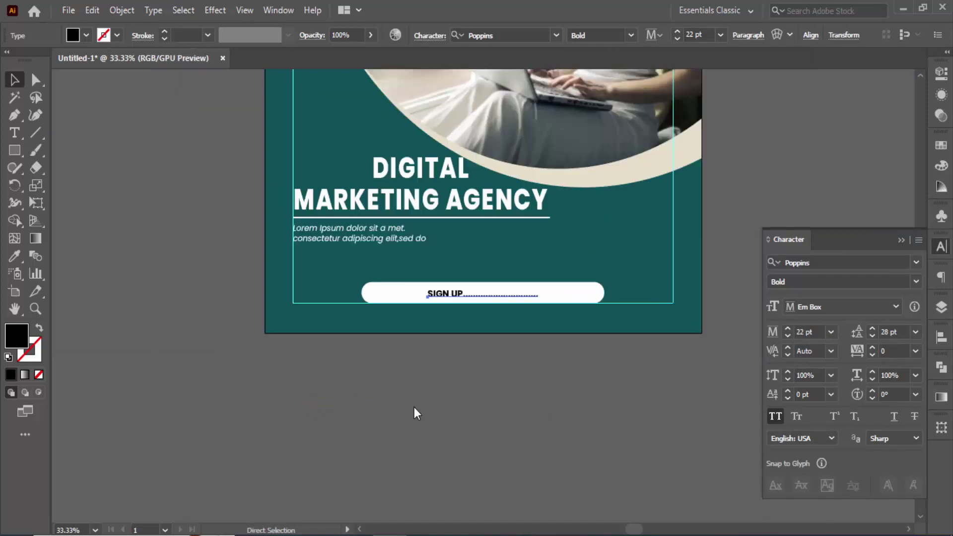
pyautogui.click(704, 34)
pyautogui.write('37')
pyautogui.press('Return')
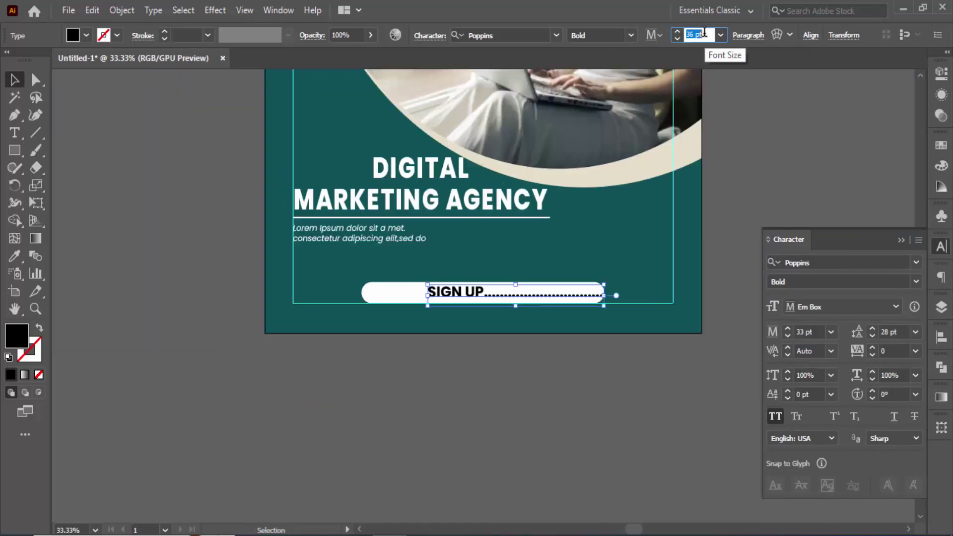
pyautogui.press('Down')
pyautogui.press('Down')
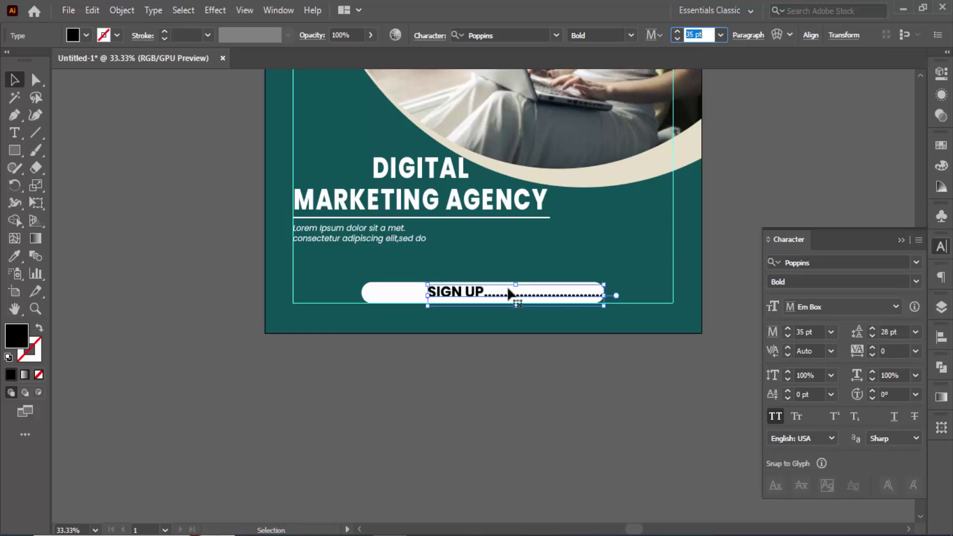
# Delete the last part of the dots after SIGN UP to shorten the text line
pyautogui.doubleClick(526, 296)
pyautogui.moveTo(571, 296); pyautogui.dragTo(628, 310)
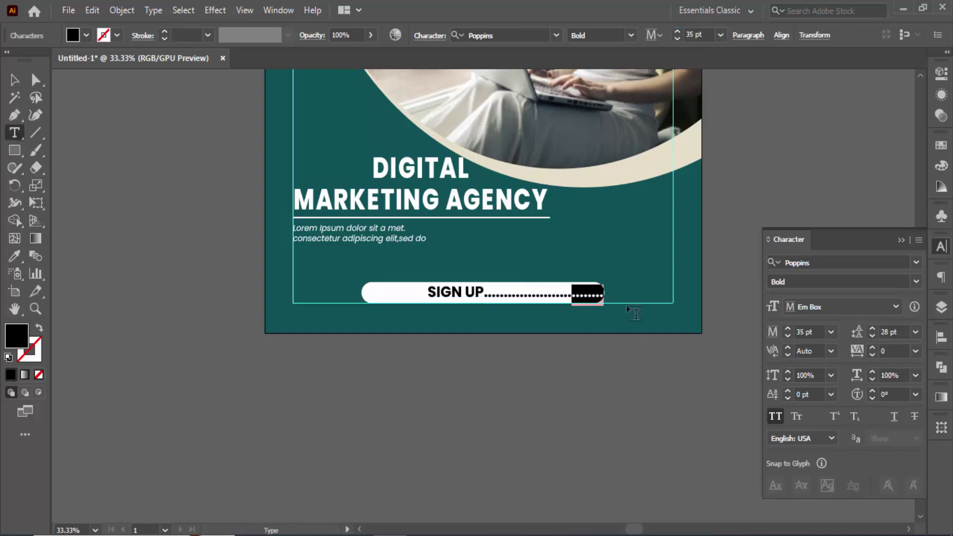
pyautogui.press('Delete')
pyautogui.click(16, 81)
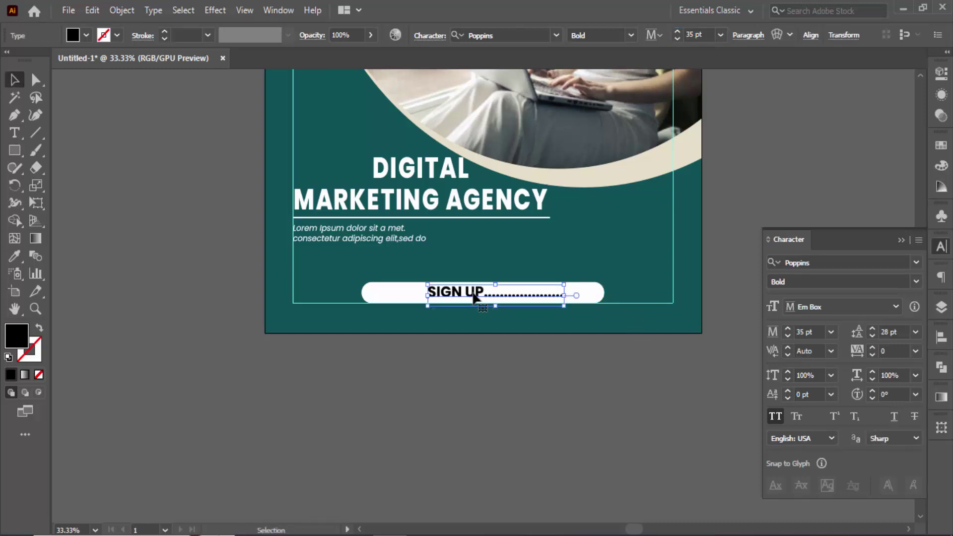
# Position the SIGN UP text near the left end of the white bar, nudging it slightly down and left
pyautogui.moveTo(473, 293); pyautogui.dragTo(424, 293)
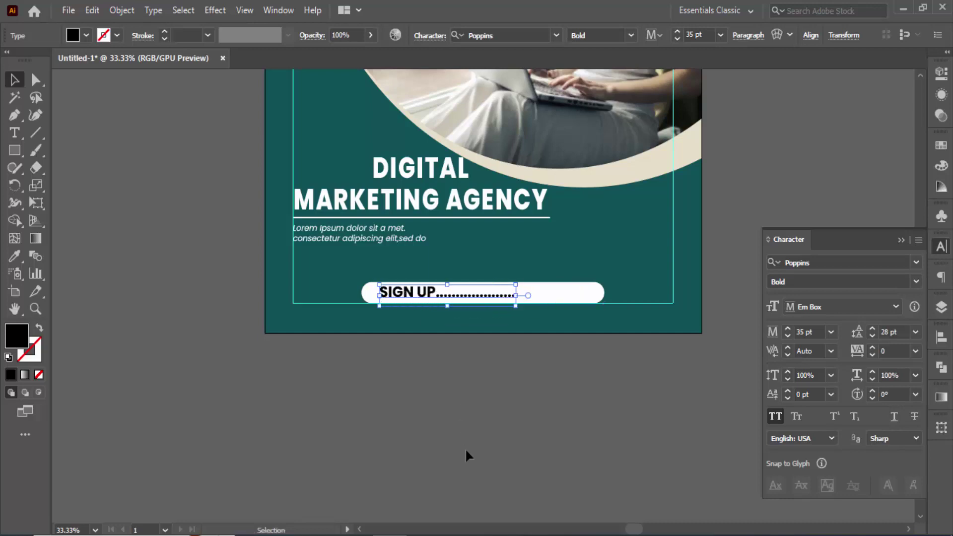
pyautogui.hotkey('ctrl', '+')
pyautogui.hotkey('ctrl', '+')
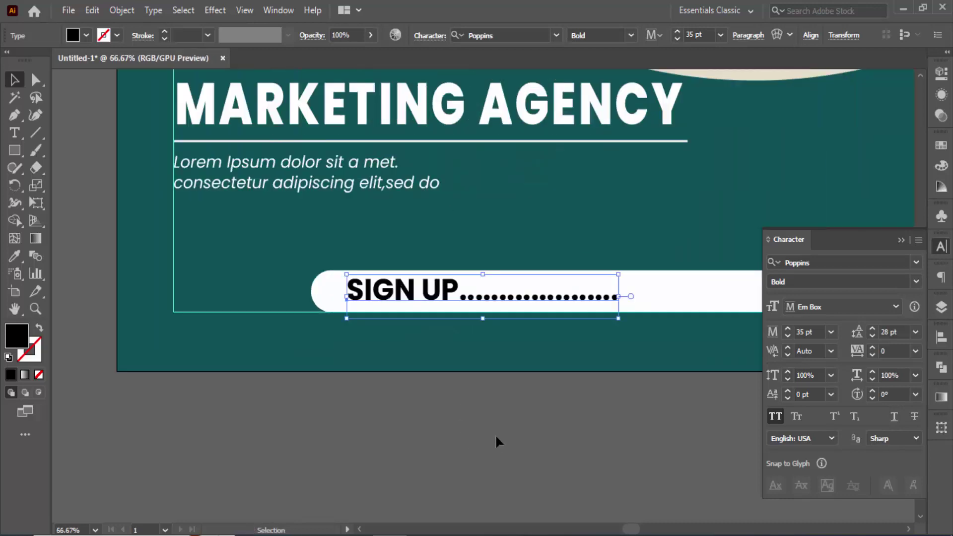
pyautogui.press('Down')
pyautogui.press('Down')
pyautogui.press('Down')
pyautogui.press('Down')
pyautogui.press('Down')
pyautogui.press('Down')
pyautogui.press('Left')
pyautogui.press('Left')
pyautogui.press('Left')
pyautogui.press('Left')
pyautogui.press('Left')
pyautogui.press('Left')
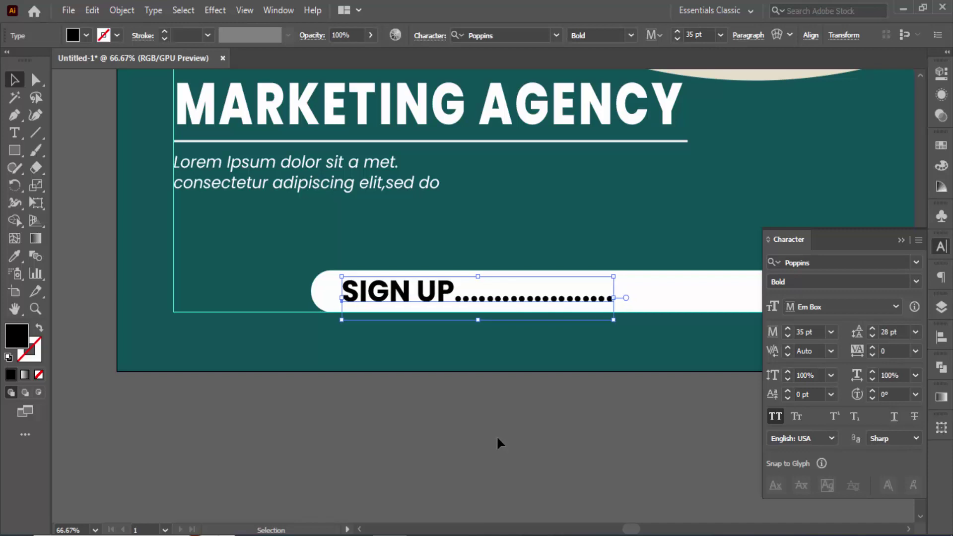
pyautogui.click(526, 468)
# Narrow the white bar slightly from its right end and shorten the row after SIGN UP to eleven dots
pyautogui.hotkey('ctrl', '-')
pyautogui.hotkey('ctrl', '-')
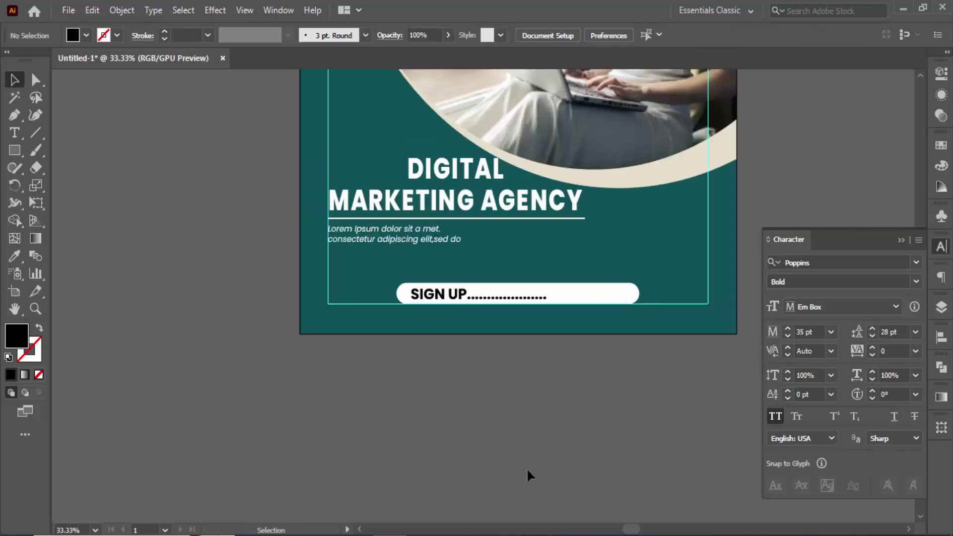
pyautogui.click(636, 297)
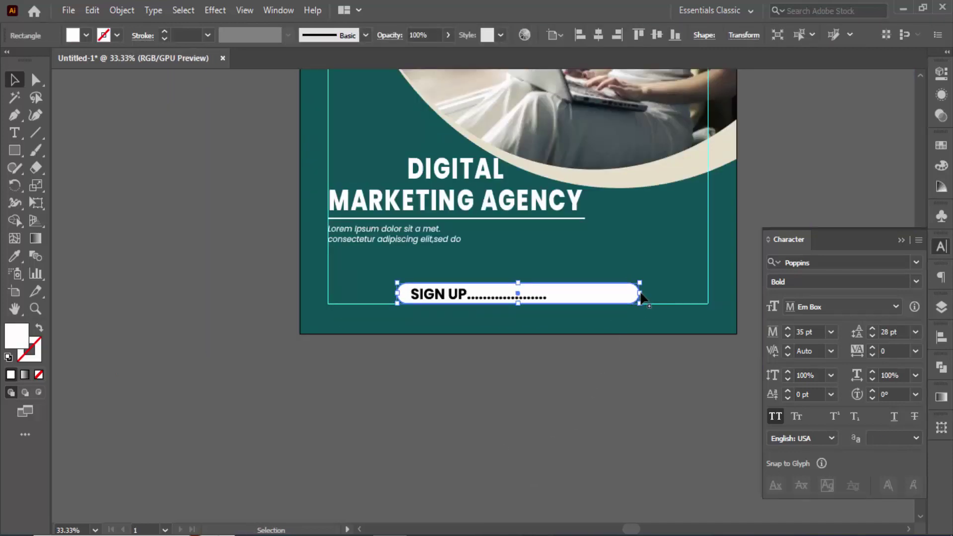
pyautogui.moveTo(637, 296); pyautogui.dragTo(624, 294)
pyautogui.click(14, 132)
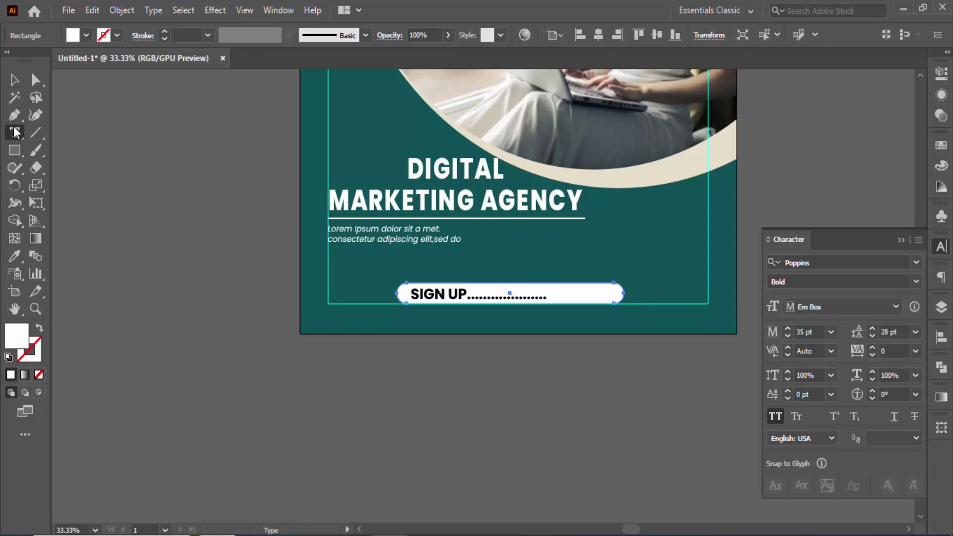
pyautogui.click(497, 297)
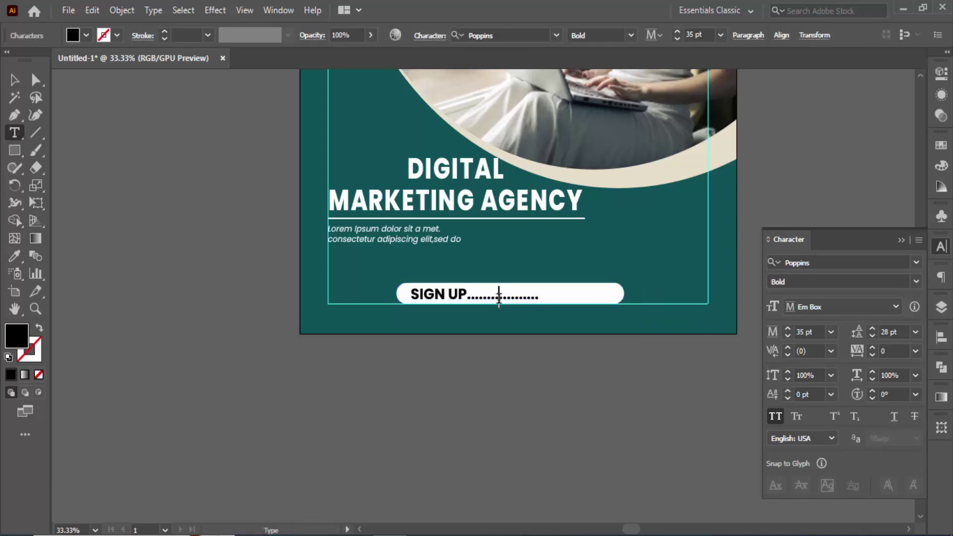
pyautogui.click(11, 82)
pyautogui.click(125, 258)
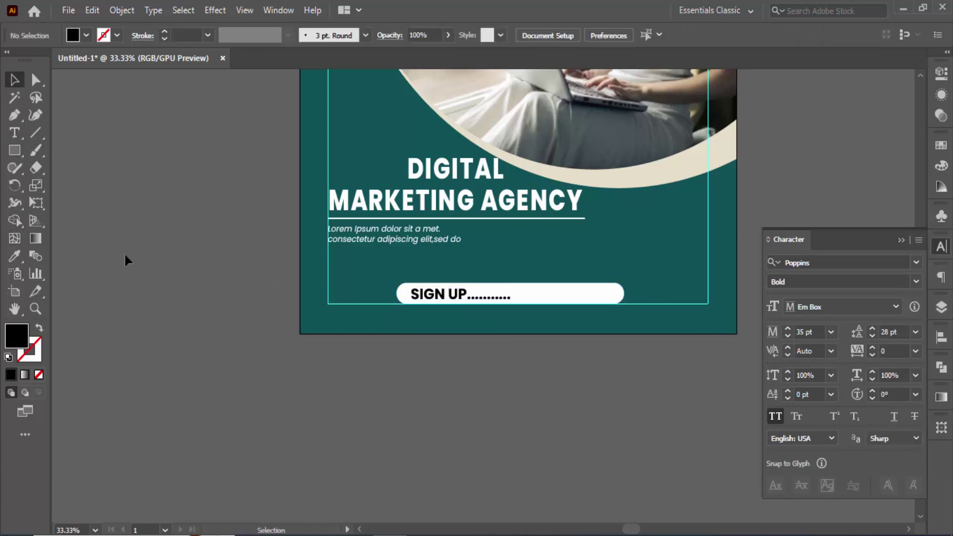
# Draw a black right-pointing triangle about 35 px wide with the Pen tool and place it near the white bar's right end
pyautogui.click(15, 115)
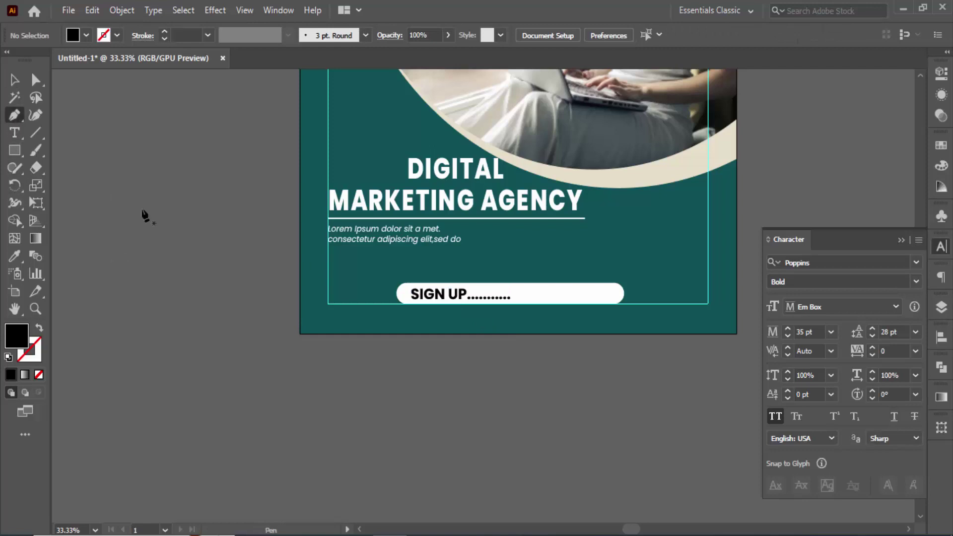
pyautogui.moveTo(169, 228)
pyautogui.mouseDown()
pyautogui.moveTo(181, 243)
pyautogui.moveTo(169, 254)
pyautogui.moveTo(171, 238)
pyautogui.mouseUp()
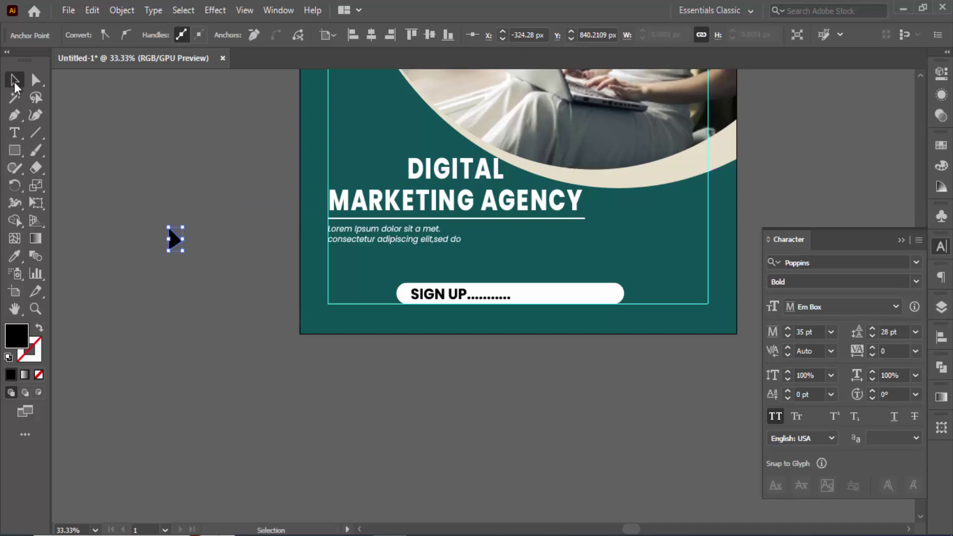
pyautogui.keyDown('ctrl'); pyautogui.click(173, 245); pyautogui.keyUp('ctrl')
pyautogui.click(170, 231)
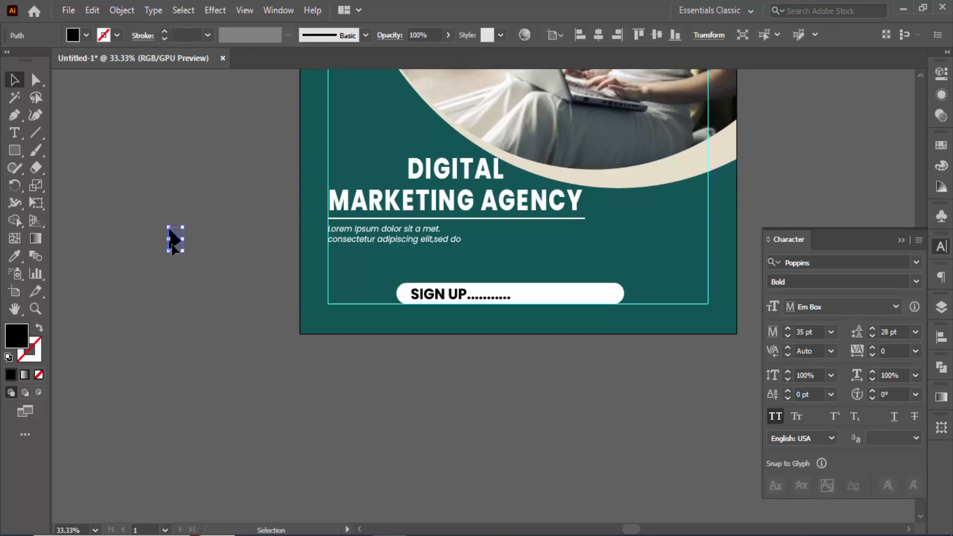
pyautogui.moveTo(171, 243); pyautogui.dragTo(604, 298)
pyautogui.click(587, 389)
# Select the white bar, SIGN UP text and triangle together and nudge them slightly above the lower margin guide
pyautogui.hotkey('ctrl', '=')
pyautogui.hotkey('ctrl', '=')
pyautogui.moveTo(585, 421); pyautogui.dragTo(362, 433)
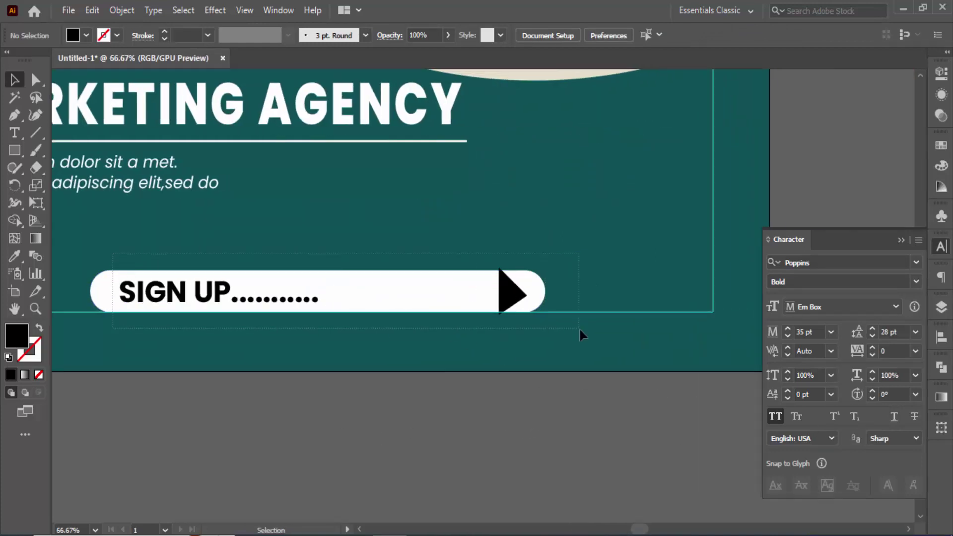
pyautogui.moveTo(578, 327); pyautogui.dragTo(578, 327)
pyautogui.press('Up')
pyautogui.press('Up')
pyautogui.press('Up')
pyautogui.press('Up')
pyautogui.press('Up')
pyautogui.press('Up')
pyautogui.press('Up')
pyautogui.press('Up')
pyautogui.press('Up')
pyautogui.press('Up')
pyautogui.press('Up')
pyautogui.press('Up')
pyautogui.press('Up')
pyautogui.press('Up')
pyautogui.press('Up')
pyautogui.press('Up')
# Reduce the triangle's height so it fits exactly between the white bar's upper and lower edges
pyautogui.click(540, 415)
pyautogui.click(506, 287)
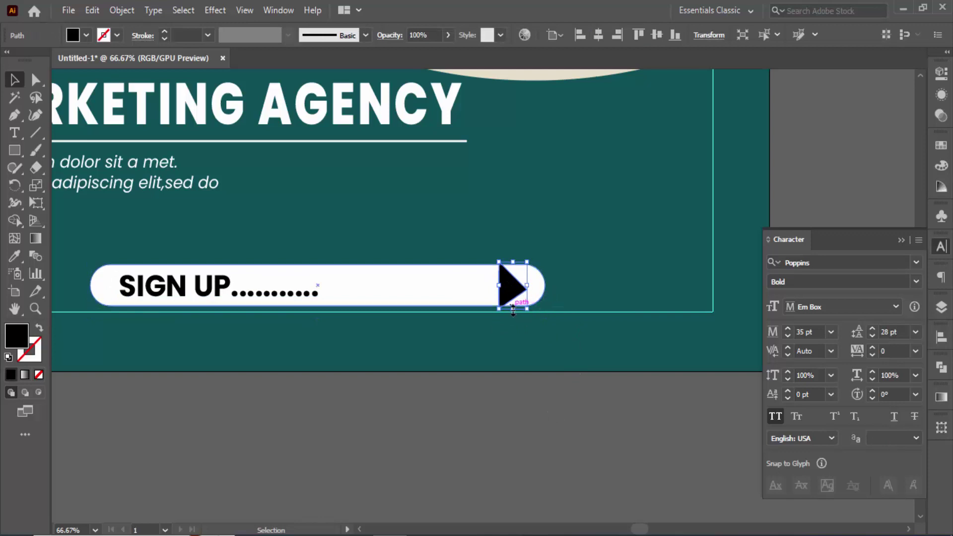
pyautogui.moveTo(513, 312); pyautogui.dragTo(513, 306)
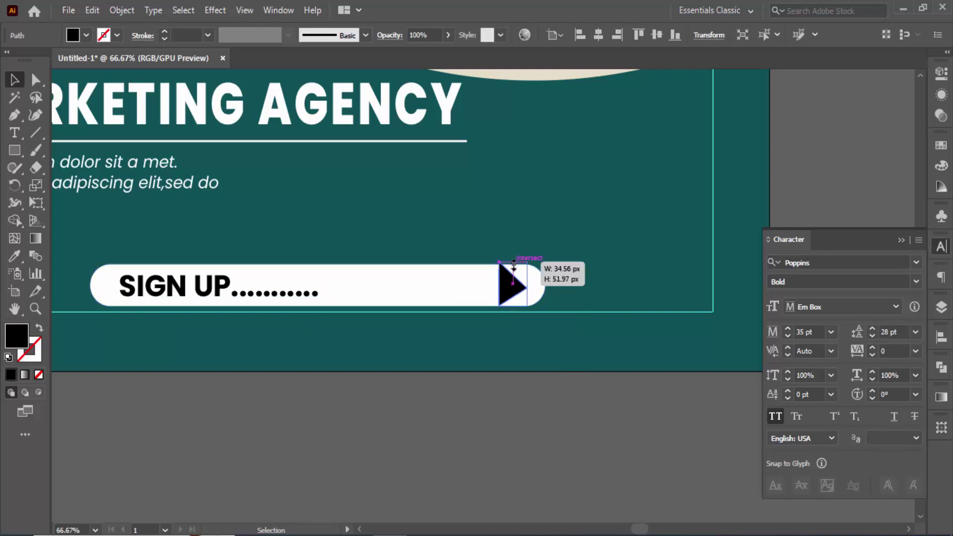
pyautogui.hotkey('ctrl', '=')
pyautogui.hotkey('ctrl', '=')
pyautogui.hotkey('ctrl', '=')
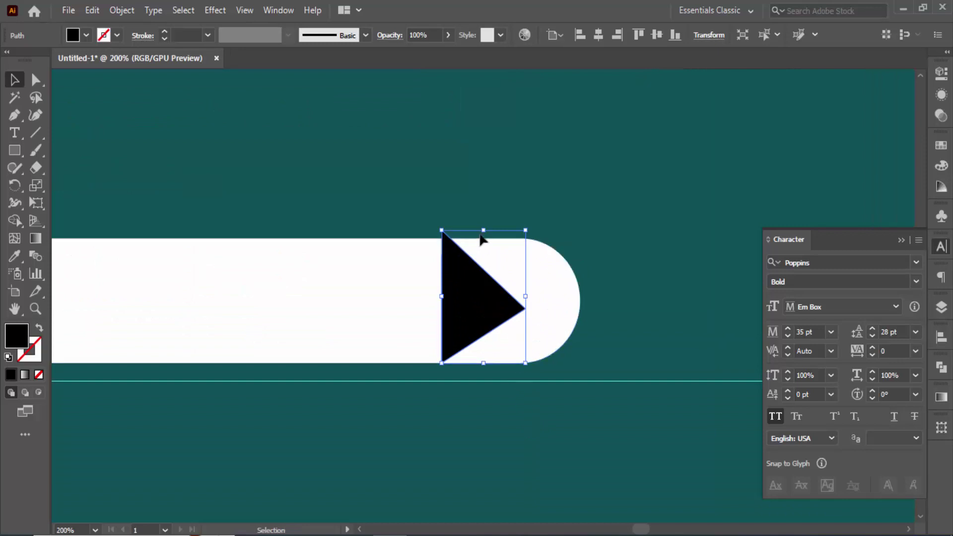
pyautogui.moveTo(483, 230); pyautogui.dragTo(481, 238)
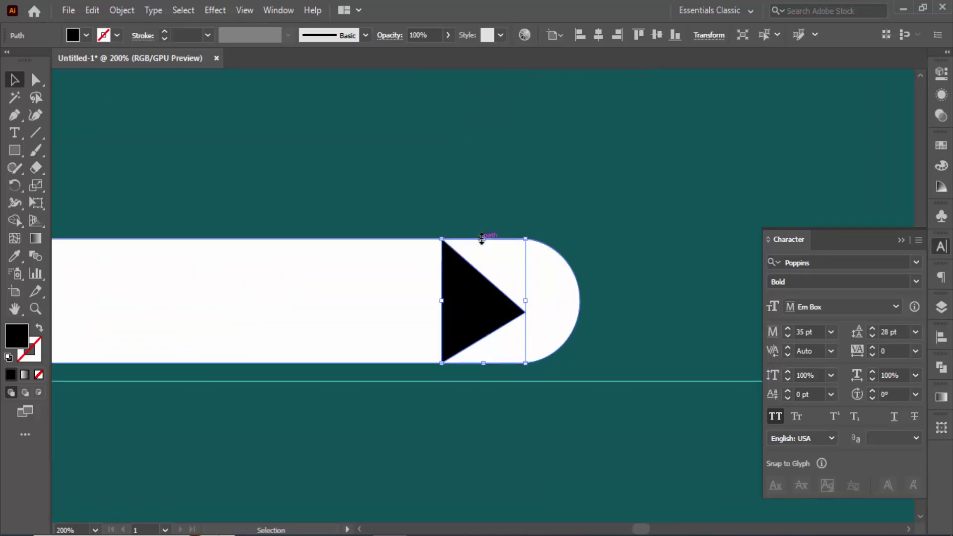
# Move the triangle's tip anchor up to the vertical center of the white bar
pyautogui.press('a')
pyautogui.click(525, 312)
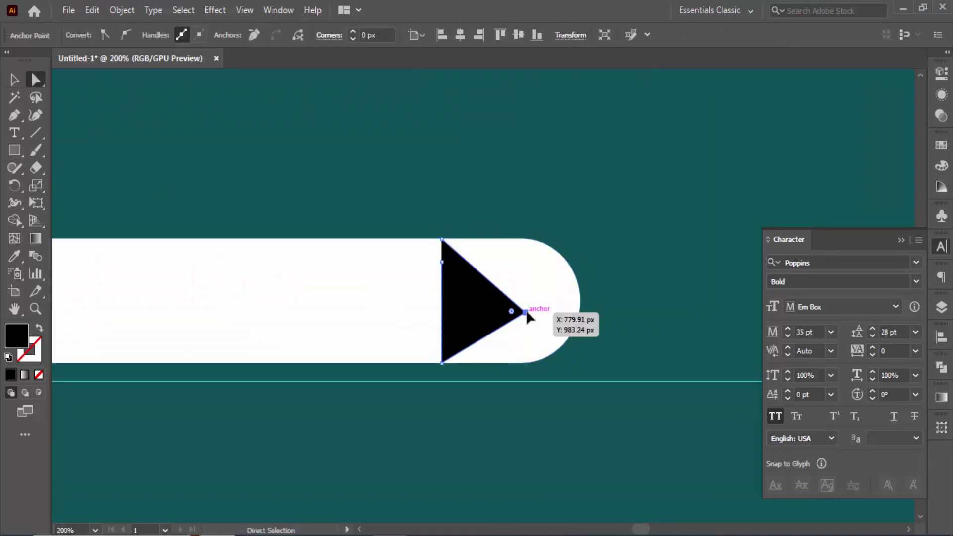
pyautogui.moveTo(526, 316); pyautogui.dragTo(526, 301)
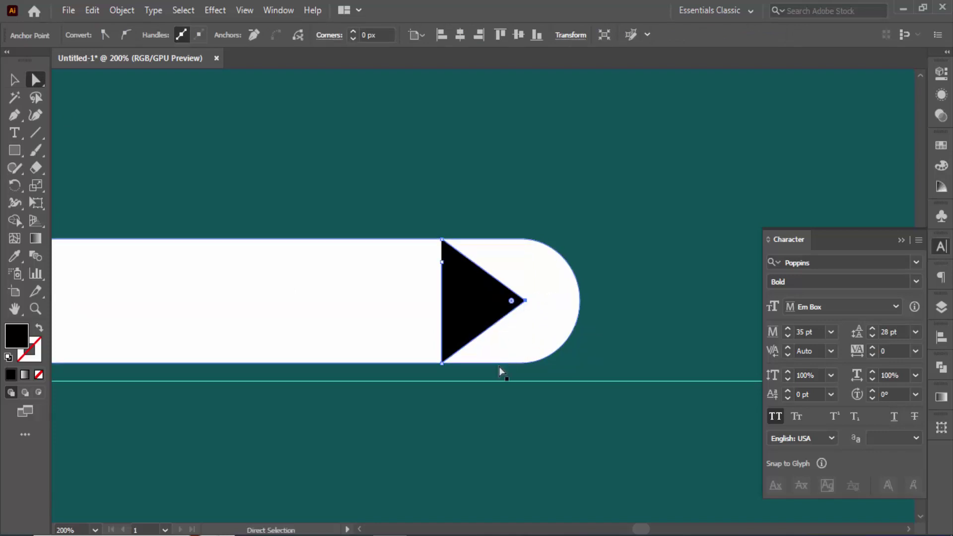
pyautogui.click(486, 394)
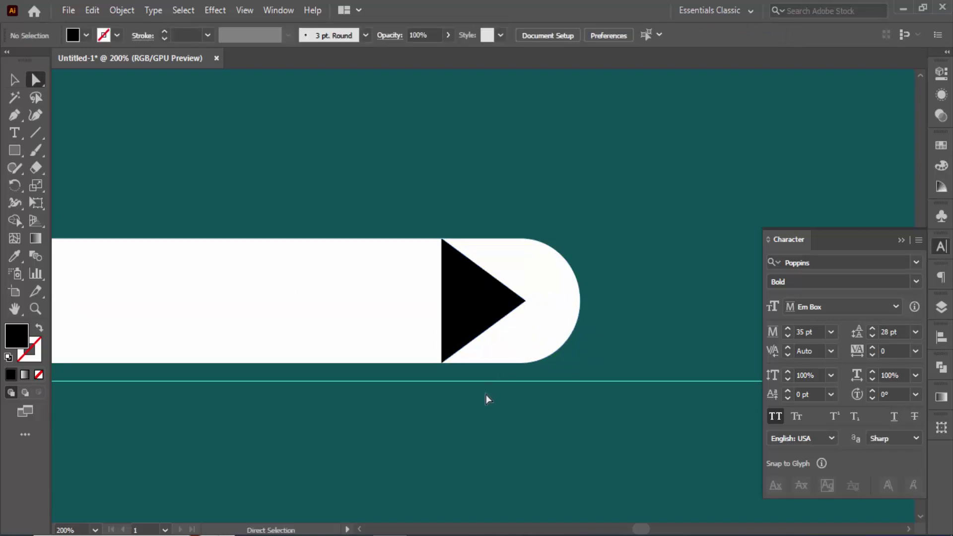
# Slightly round the corner at the triangle's right tip
pyautogui.click(525, 300)
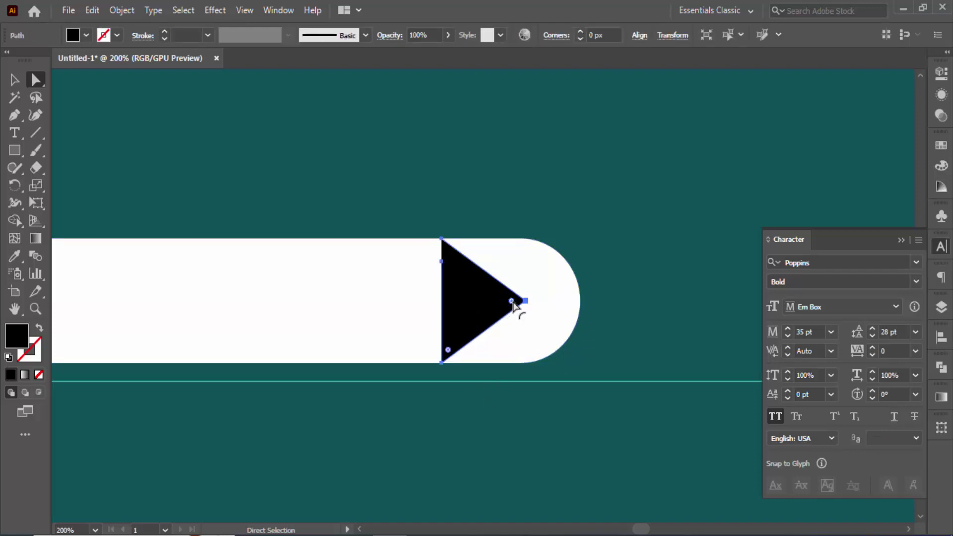
pyautogui.moveTo(513, 303); pyautogui.dragTo(518, 309)
pyautogui.press('v')
pyautogui.click(367, 441)
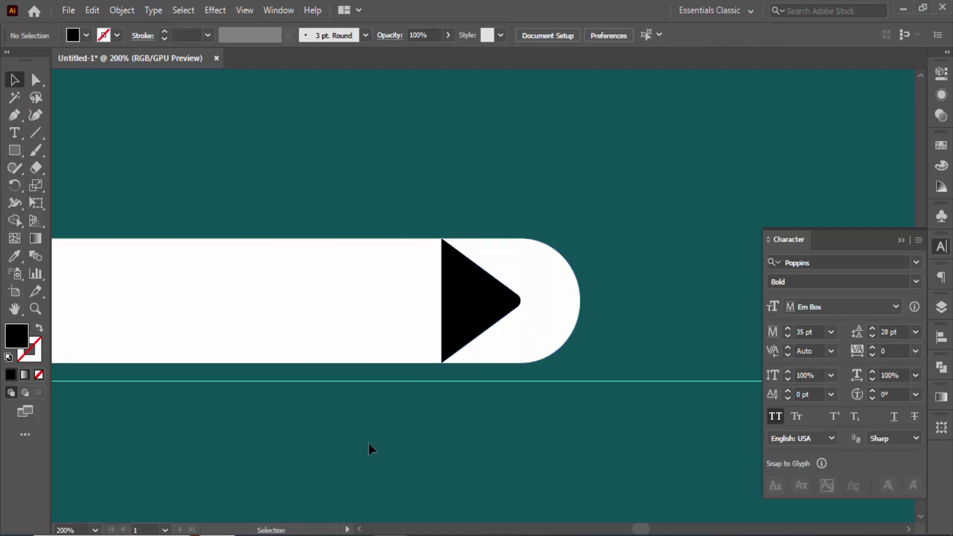
pyautogui.hotkey('ctrl', '-')
pyautogui.hotkey('ctrl', '-')
pyautogui.hotkey('ctrl', '-')
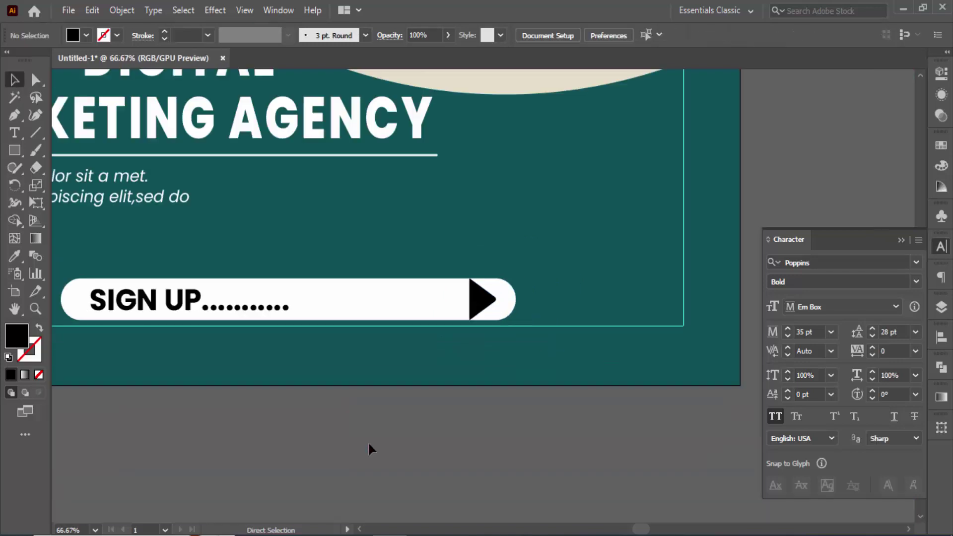
# Shorten the white SIGN UP bar from its right end so that the end meets the triangle's tip
pyautogui.click(422, 314)
pyautogui.moveTo(515, 300); pyautogui.dragTo(496, 304)
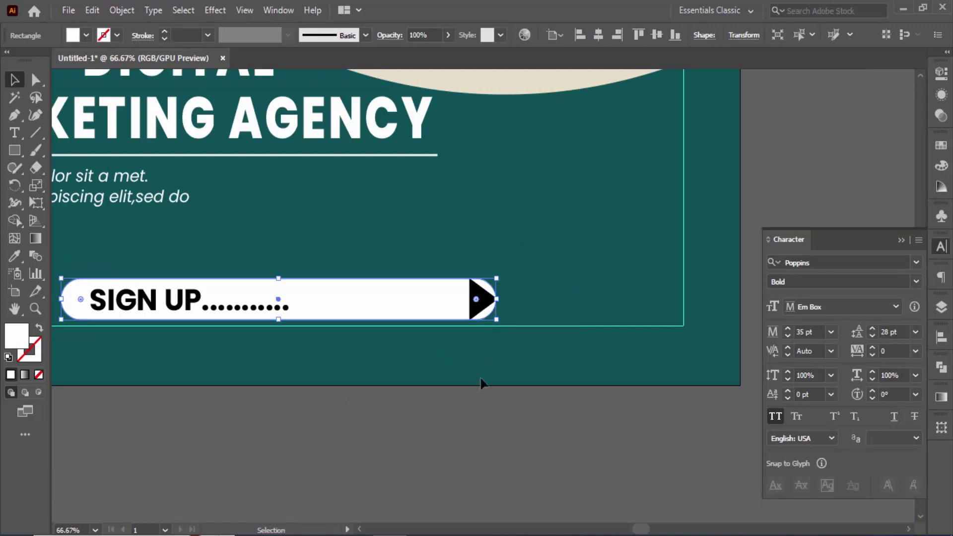
pyautogui.click(480, 382)
pyautogui.click(477, 302)
pyautogui.click(452, 405)
# Scale down the black triangle and place it inside the white bar, slightly in from the rounded right end
pyautogui.hotkey('ctrl', '-')
pyautogui.hotkey('ctrl', '-')
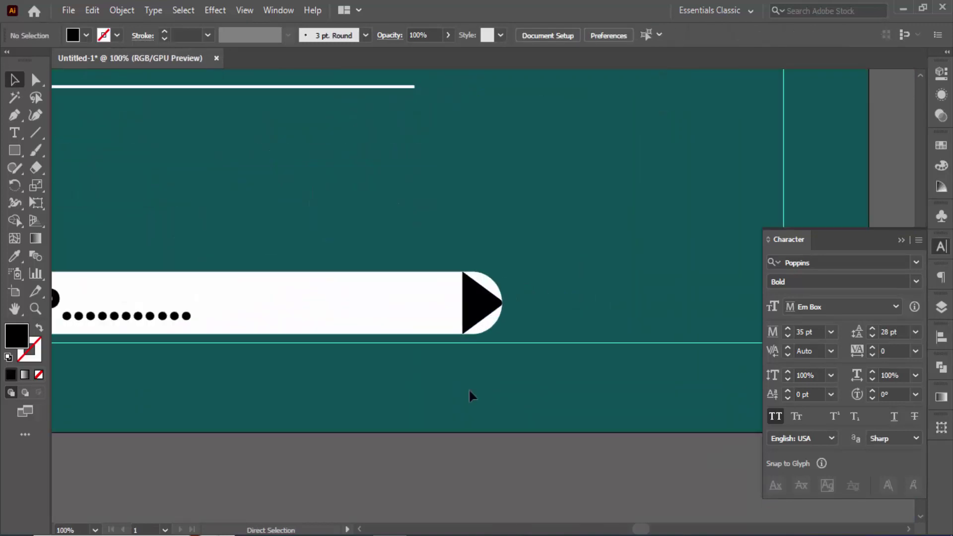
pyautogui.hotkey('ctrl', '+')
pyautogui.hotkey('ctrl', '+')
pyautogui.hotkey('ctrl', '+')
pyautogui.click(470, 317)
pyautogui.moveTo(470, 317); pyautogui.dragTo(488, 335)
pyautogui.click(479, 408)
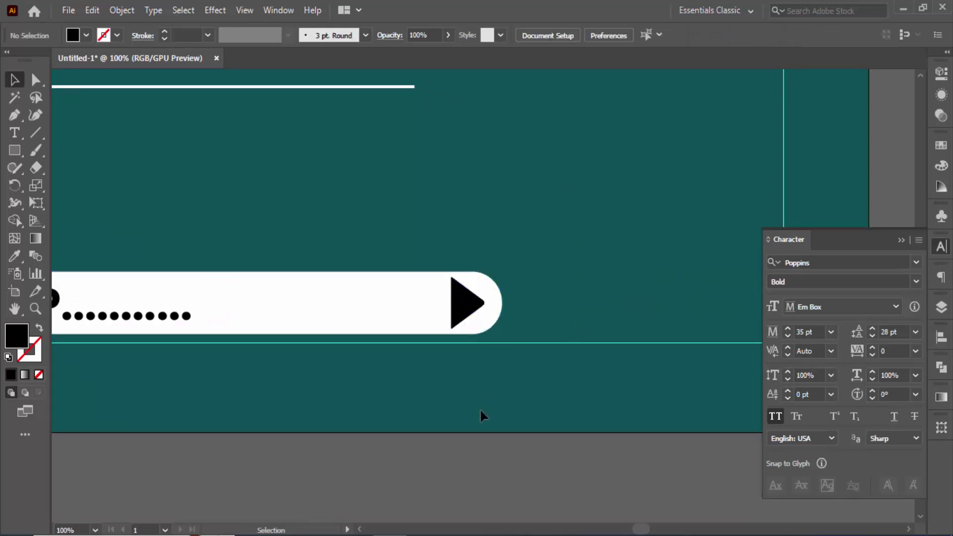
# Group the white bar, SIGN UP text and triangle, and center the group horizontally on the artboard
pyautogui.hotkey('ctrl', '-')
pyautogui.hotkey('ctrl', '-')
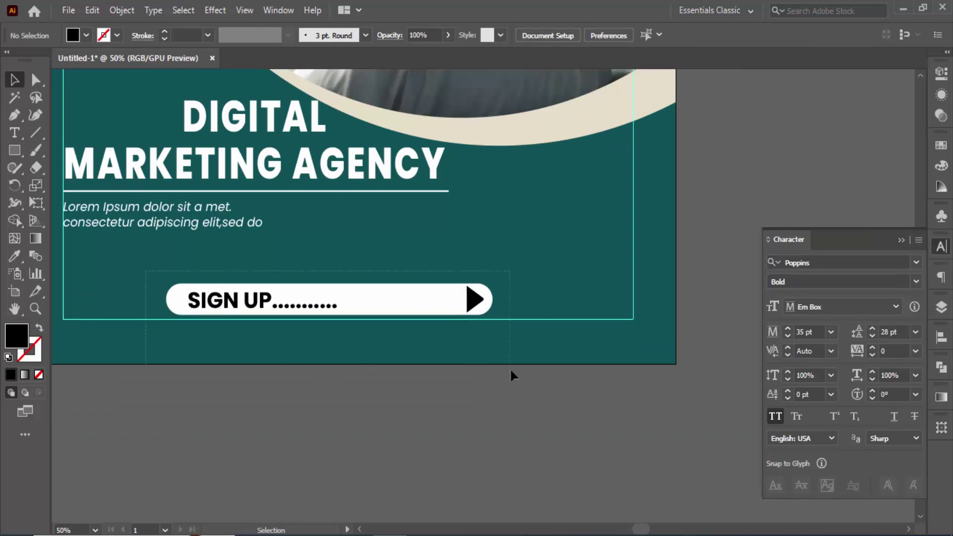
pyautogui.moveTo(510, 367); pyautogui.dragTo(434, 305)
pyautogui.rightClick(434, 305)
pyautogui.click(458, 175)
pyautogui.click(469, 36)
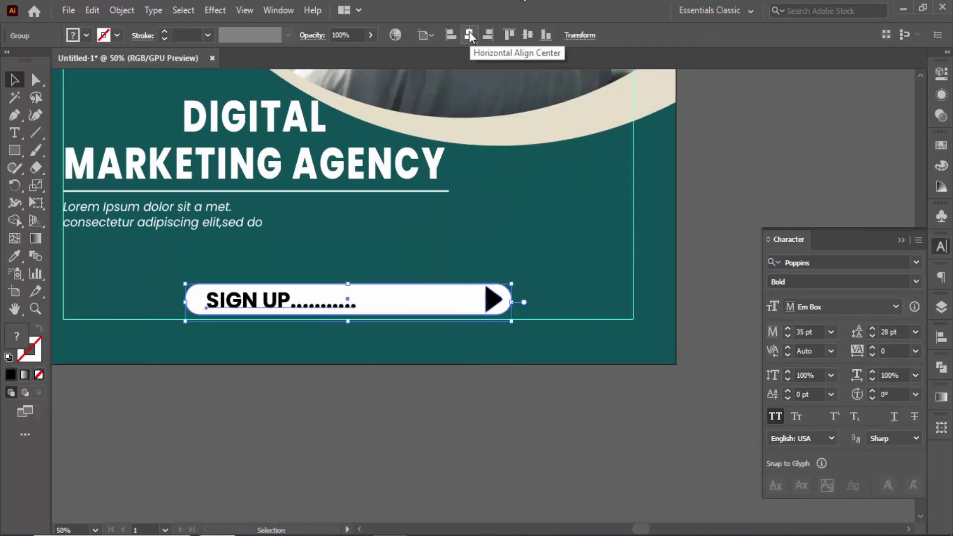
pyautogui.click(463, 412)
# Scale the SIGN UP button group down proportionally about its center so it sits above the lower margin guide
pyautogui.moveTo(175, 264); pyautogui.dragTo(582, 361)
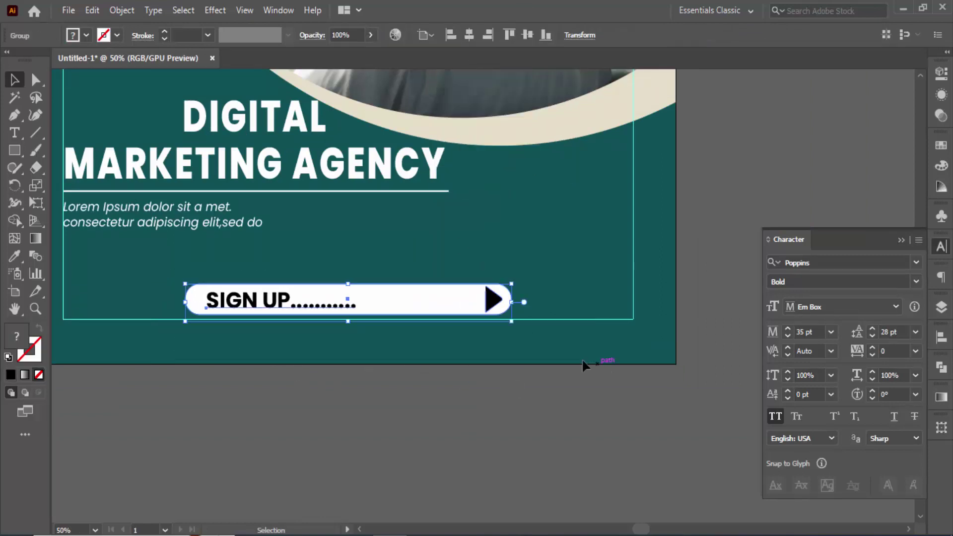
pyautogui.moveTo(511, 321); pyautogui.dragTo(483, 325)
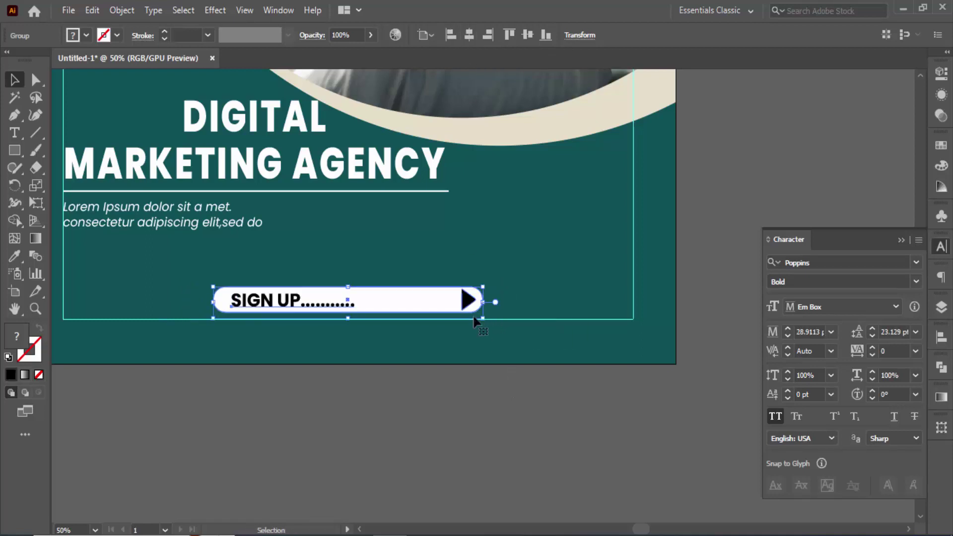
pyautogui.click(488, 429)
pyautogui.hotkey('ctrl', '-')
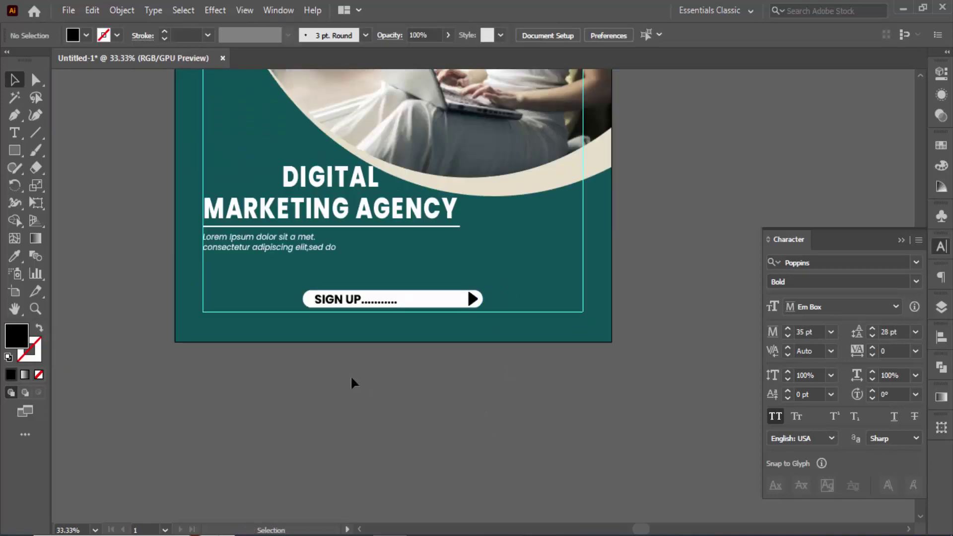
# Change the DIGITAL MARKETING AGENCY heading's font to 28 Days Later
pyautogui.scroll(2, 355, 374)
pyautogui.scroll(1, 355, 373)
pyautogui.click(317, 275)
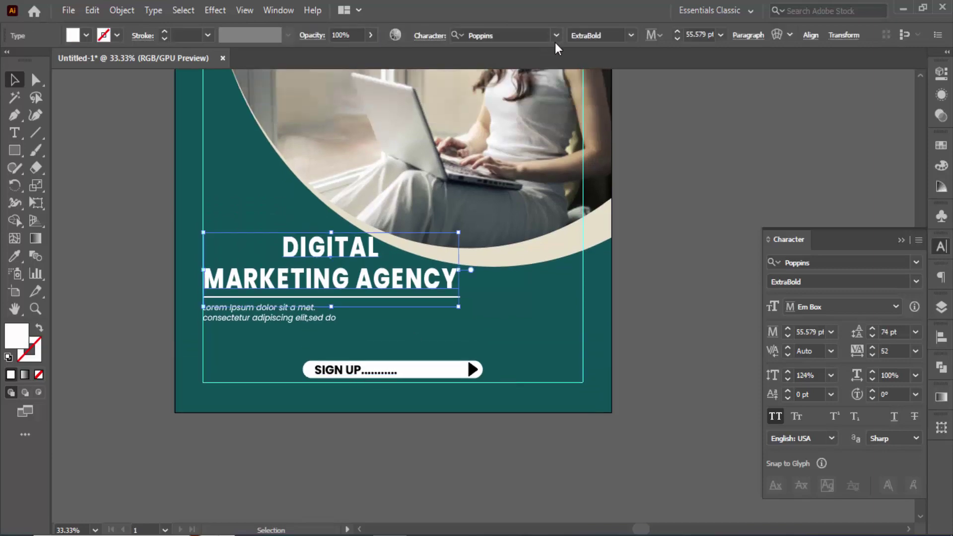
pyautogui.click(556, 34)
pyautogui.scroll(-6, 635, 268)
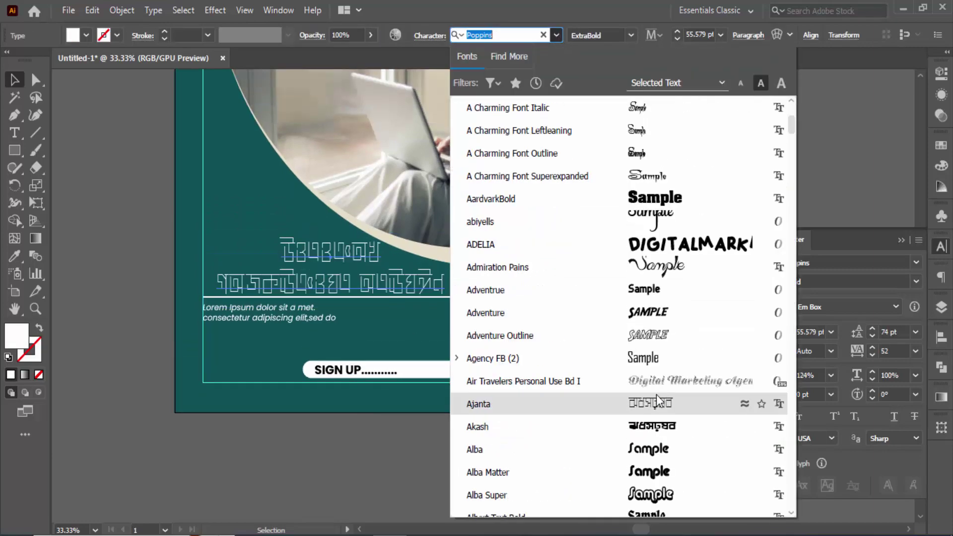
pyautogui.scroll(5, 645, 358)
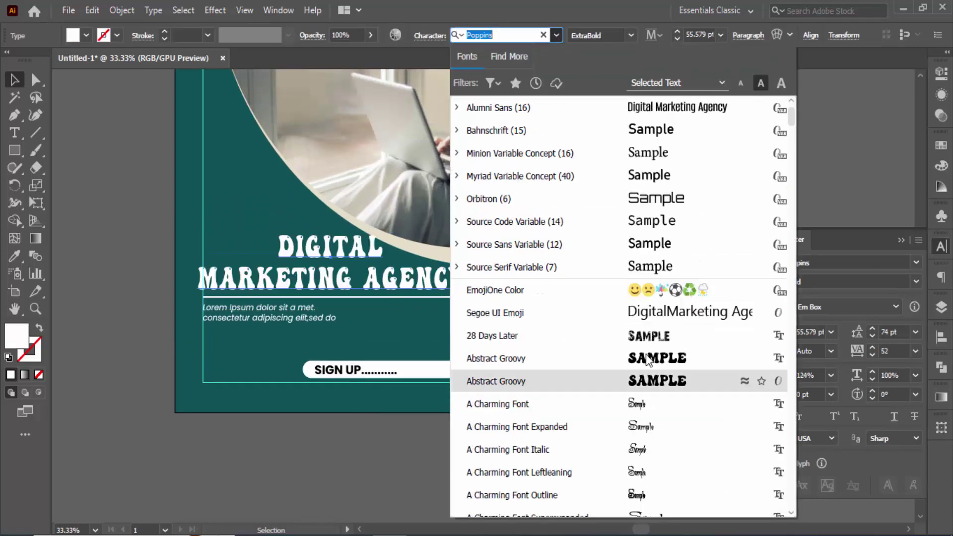
pyautogui.click(661, 334)
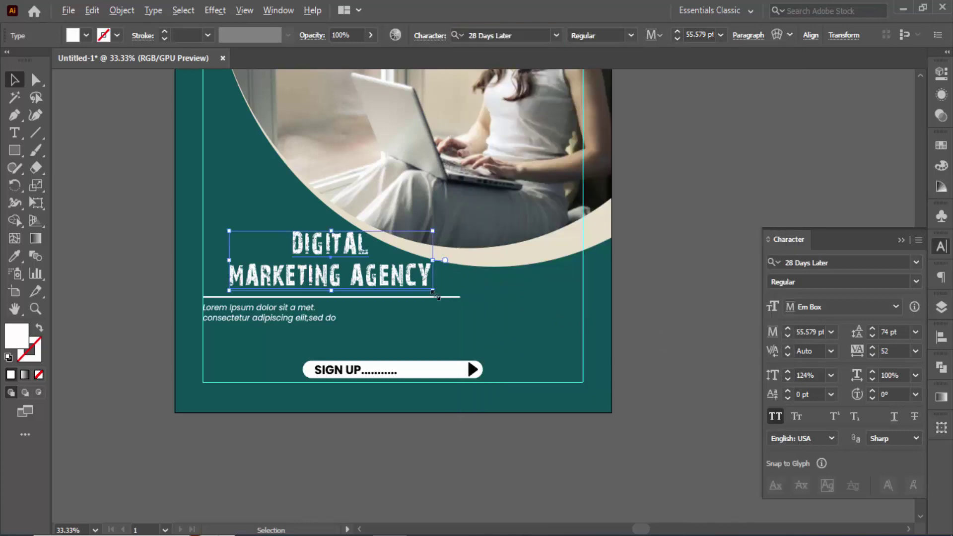
# Enlarge the heading to about 63.5 pt and align its left edge with the left margin guide above the divider line
pyautogui.moveTo(434, 292); pyautogui.dragTo(447, 294)
pyautogui.moveTo(389, 284); pyautogui.dragTo(376, 283)
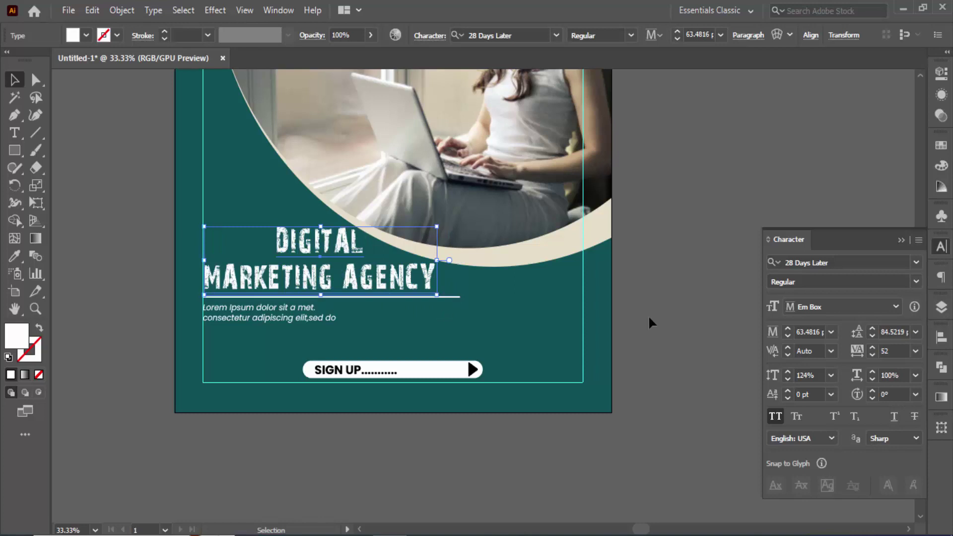
pyautogui.click(737, 310)
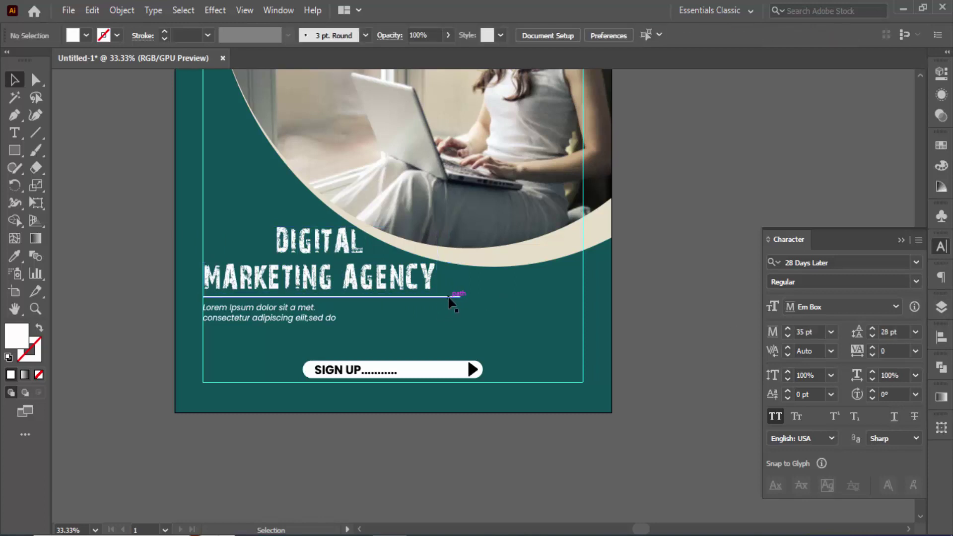
# Bring the orange and blue two-diamond icon from Logo, Contract.ai into the post document, placing it left of the artboard
pyautogui.scroll(5, 638, 303)
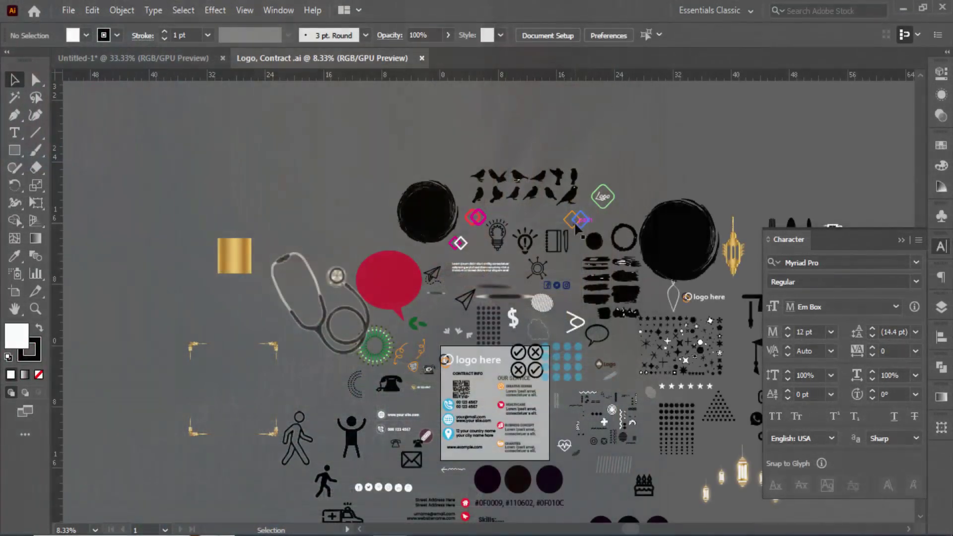
pyautogui.moveTo(170, 209); pyautogui.dragTo(130, 279)
pyautogui.moveTo(183, 300); pyautogui.dragTo(149, 275)
pyautogui.click(148, 292)
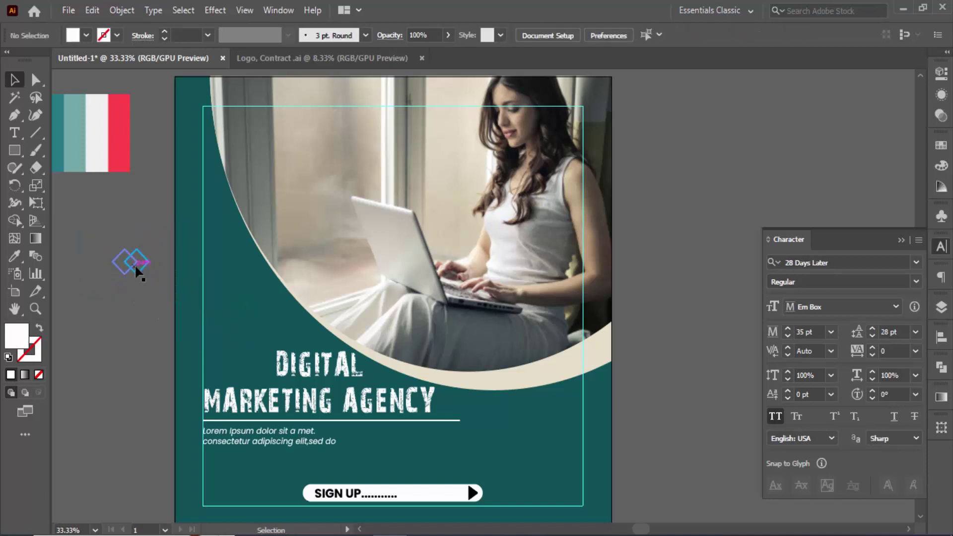
# Select the blue diamond's group within the two-diamond icon and fill it with white
pyautogui.click(941, 307)
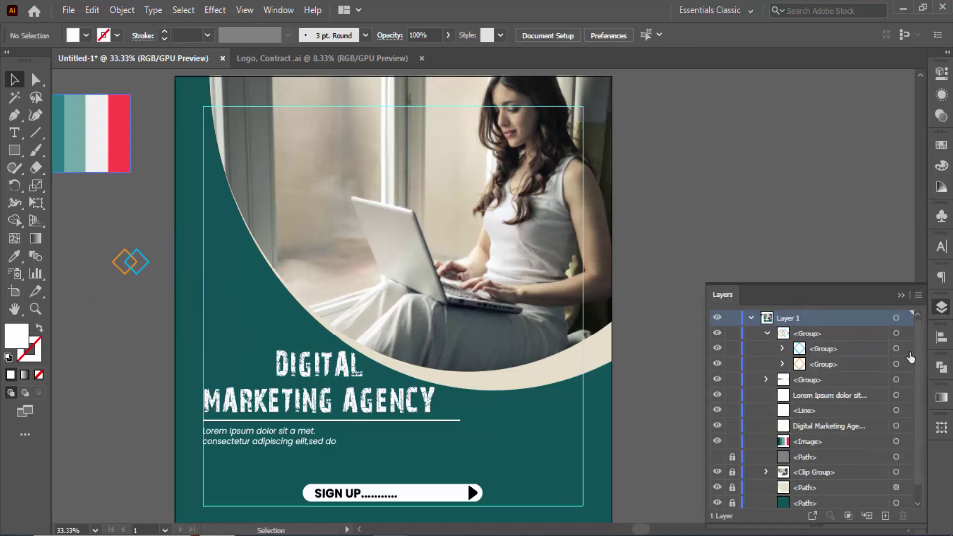
pyautogui.click(895, 349)
pyautogui.click(73, 35)
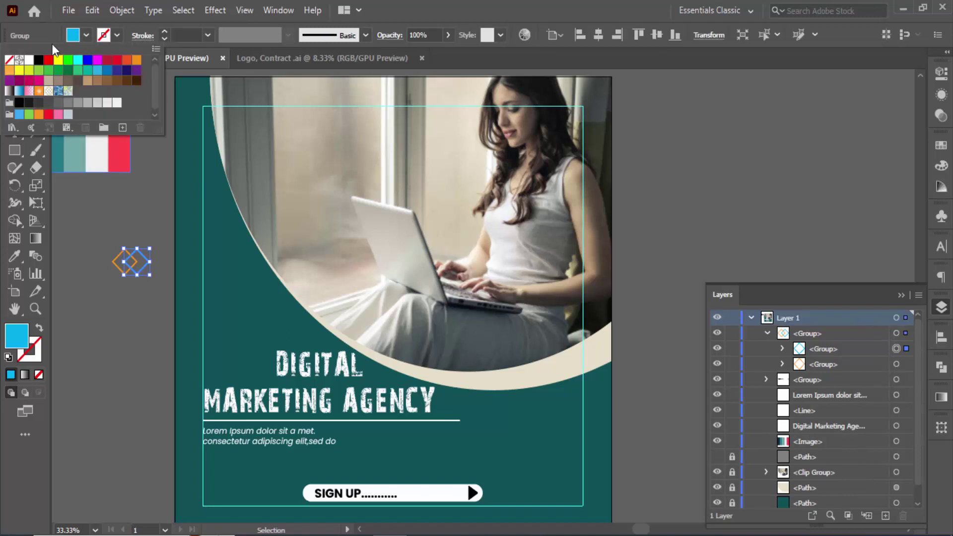
pyautogui.click(28, 60)
# Recolor the icon's orange diamond with the red sampled from the color palette image
pyautogui.click(896, 365)
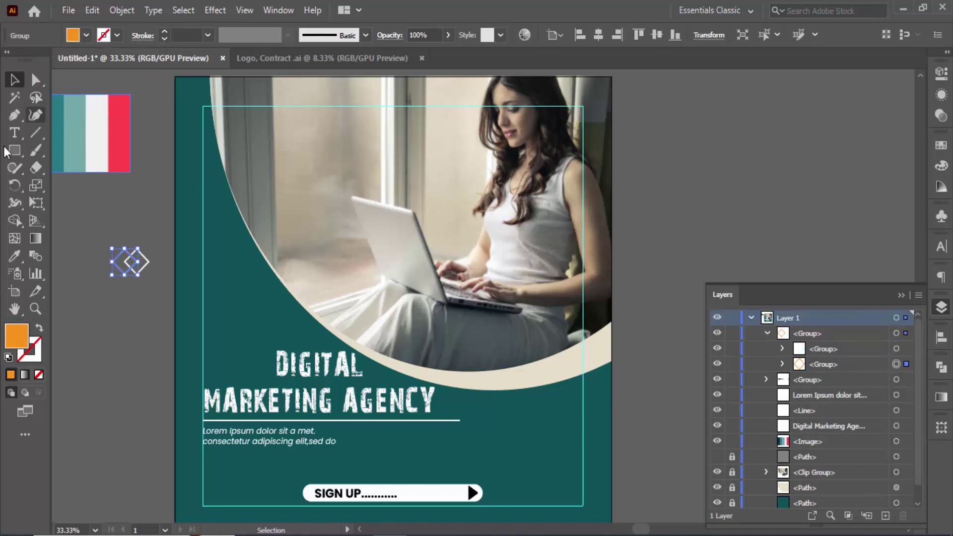
pyautogui.click(14, 256)
pyautogui.click(122, 134)
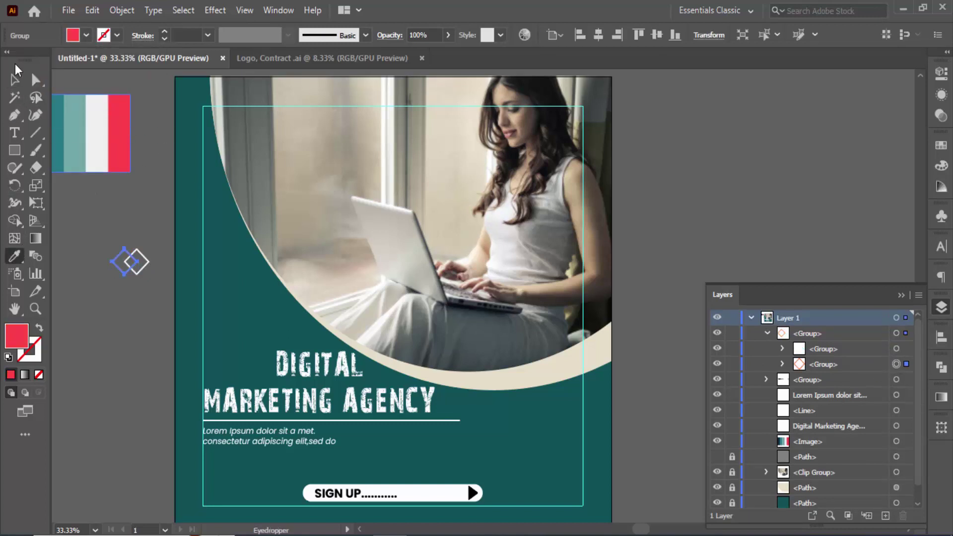
pyautogui.click(15, 79)
pyautogui.click(96, 335)
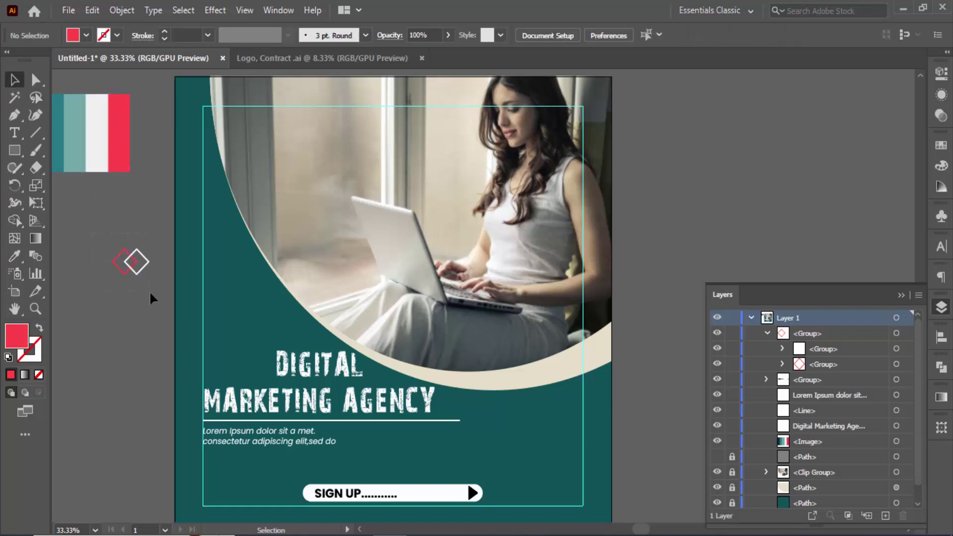
# Resize the two-diamond icon and place it below the photo near the right margin guide, level with the body text
pyautogui.click(132, 267)
pyautogui.moveTo(150, 276); pyautogui.dragTo(271, 365)
pyautogui.click(89, 458)
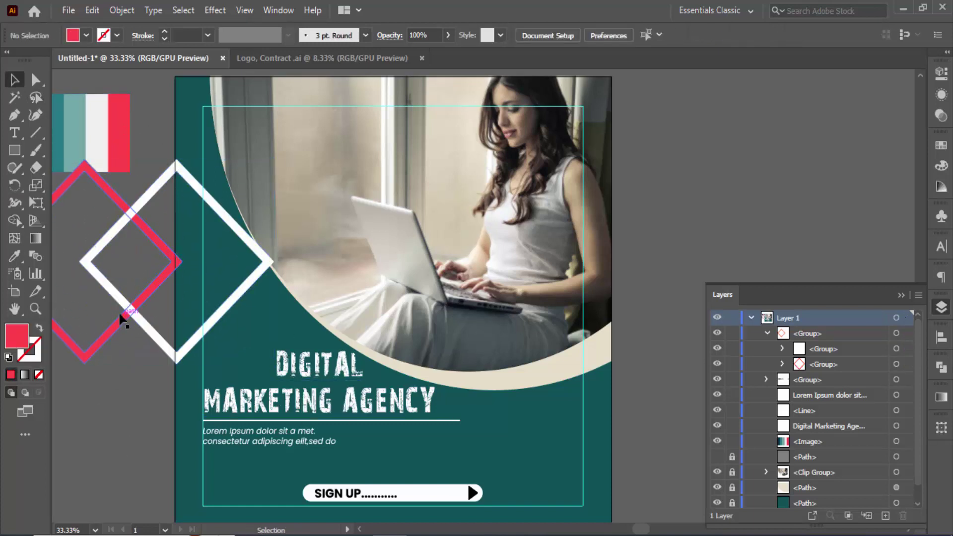
pyautogui.moveTo(122, 318); pyautogui.dragTo(458, 321)
pyautogui.hotkey('ctrl', '-')
pyautogui.hotkey('ctrl', '-')
pyautogui.hotkey('ctrl', '-')
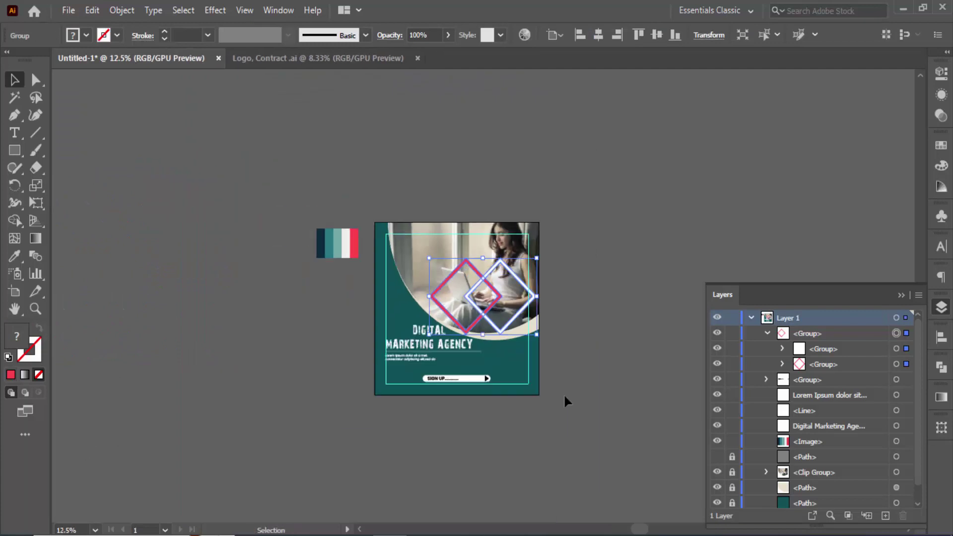
pyautogui.moveTo(536, 334); pyautogui.dragTo(499, 318)
pyautogui.hotkey('ctrl', '+')
pyautogui.hotkey('ctrl', '+')
pyautogui.hotkey('ctrl', '+')
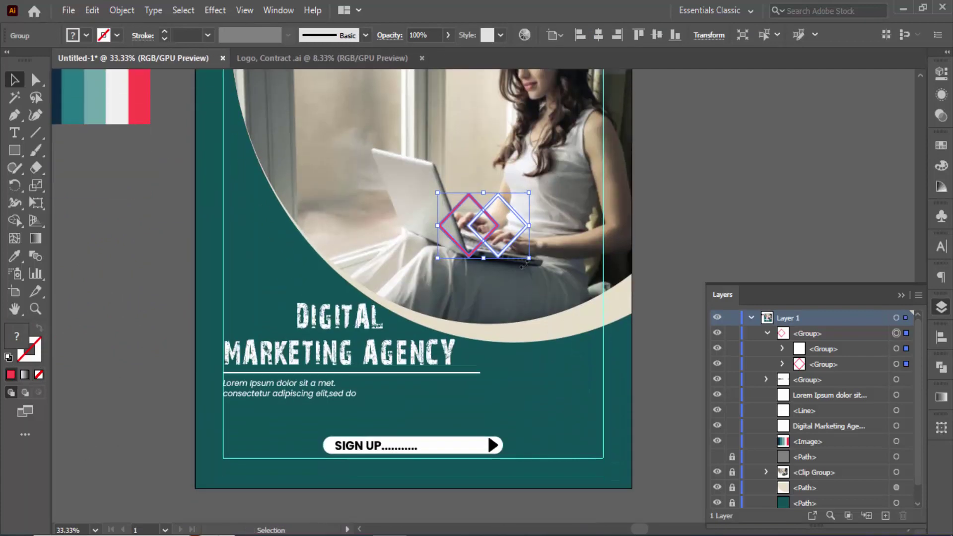
pyautogui.moveTo(522, 265); pyautogui.dragTo(596, 401)
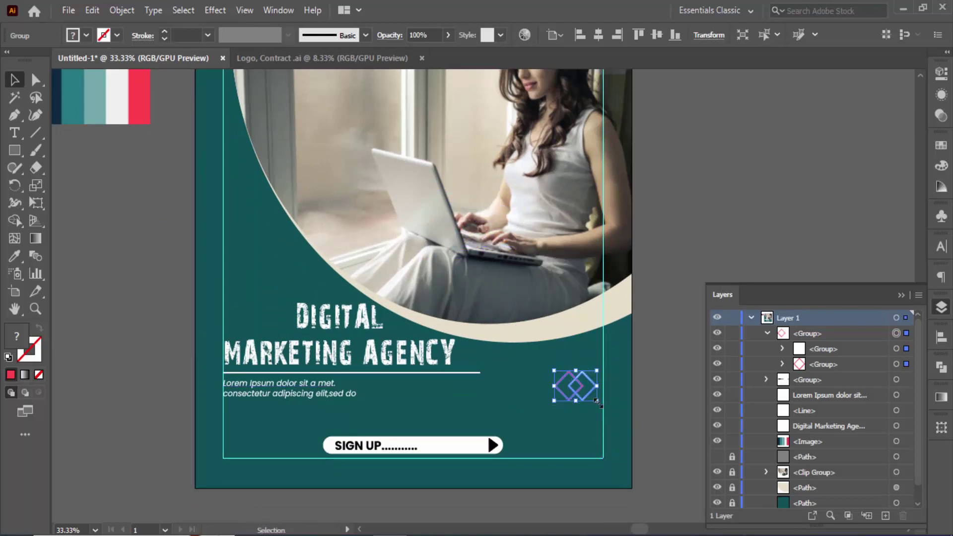
pyautogui.click(610, 417)
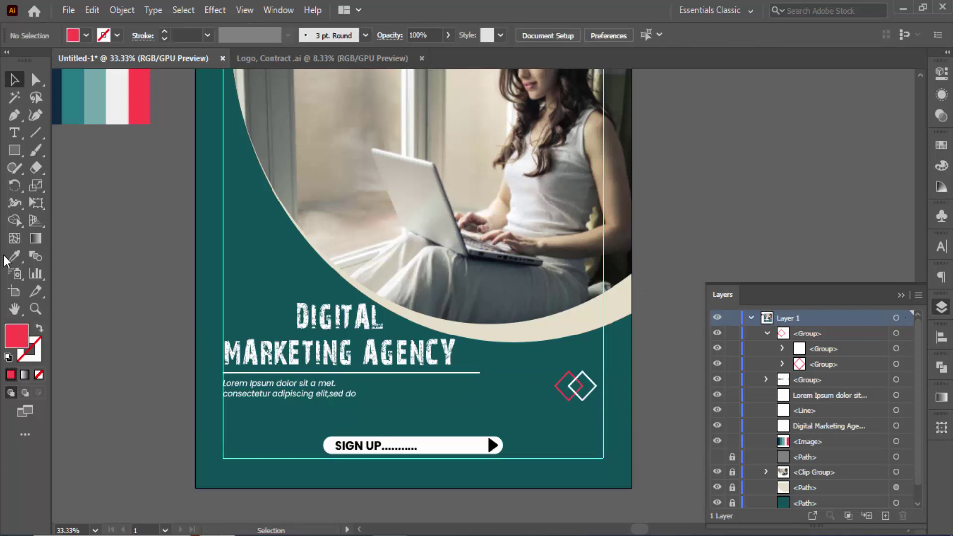
# Add a "Company Logo" text line left of the artboard and set its font to Poppins SemiBold
pyautogui.click(14, 132)
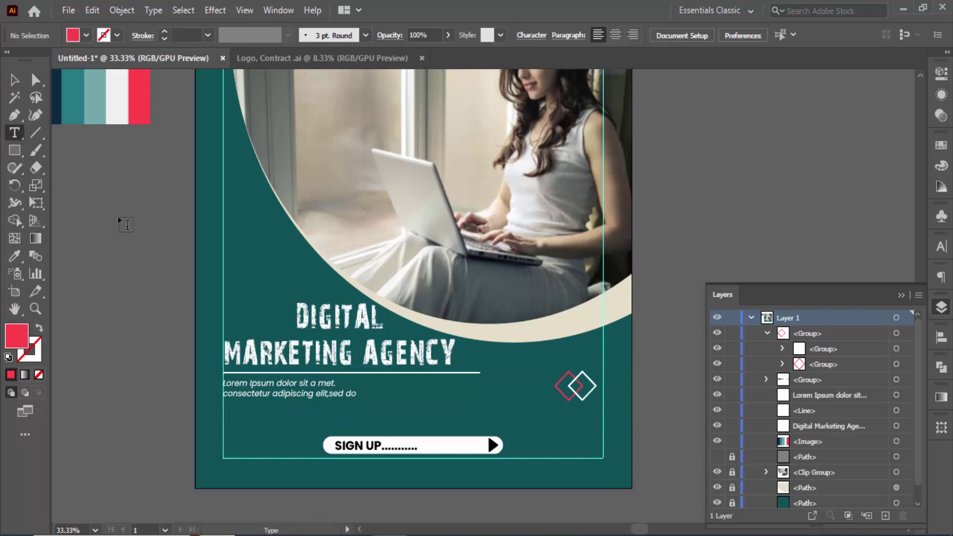
pyautogui.click(118, 215)
pyautogui.write('C')
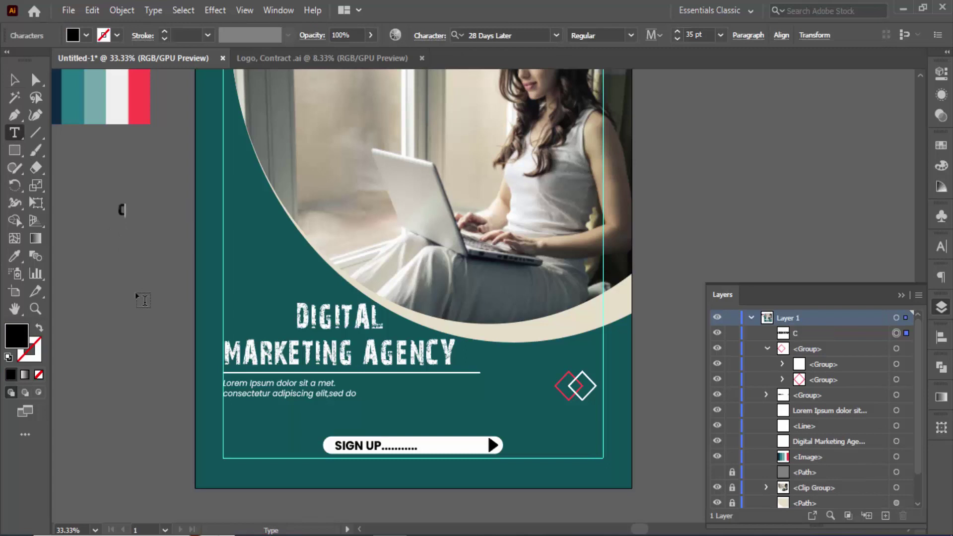
pyautogui.write('OMPANY')
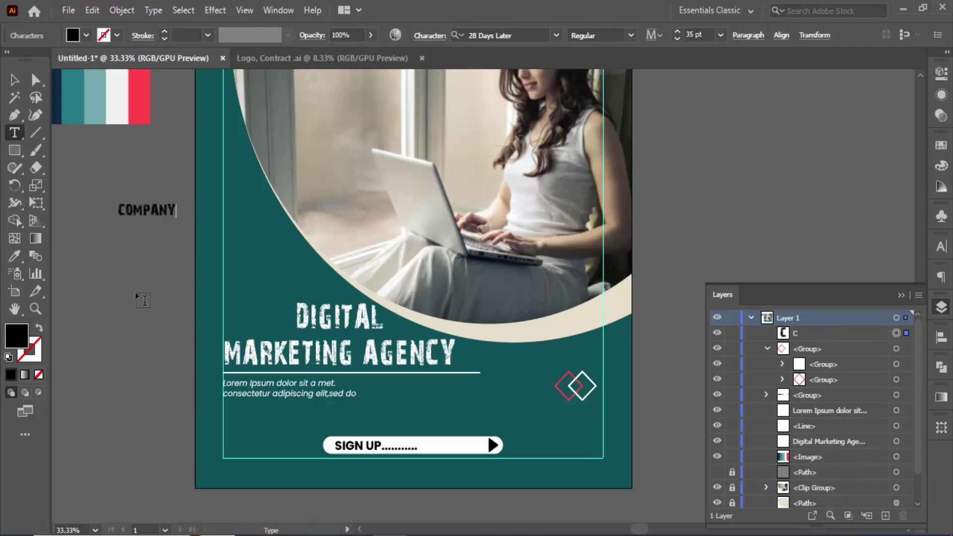
pyautogui.write(' LOGO')
pyautogui.press('Escape')
pyautogui.click(523, 36)
pyautogui.write('pop')
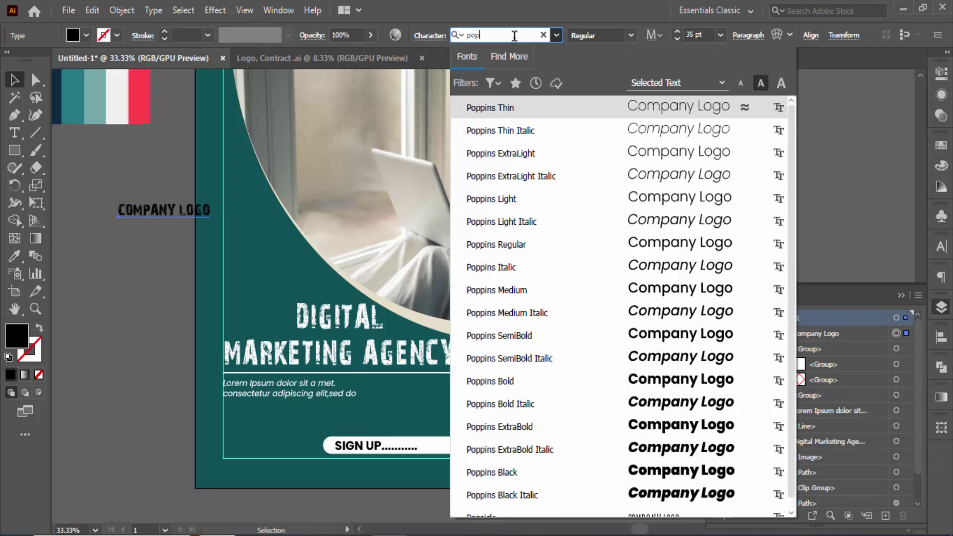
pyautogui.click(495, 337)
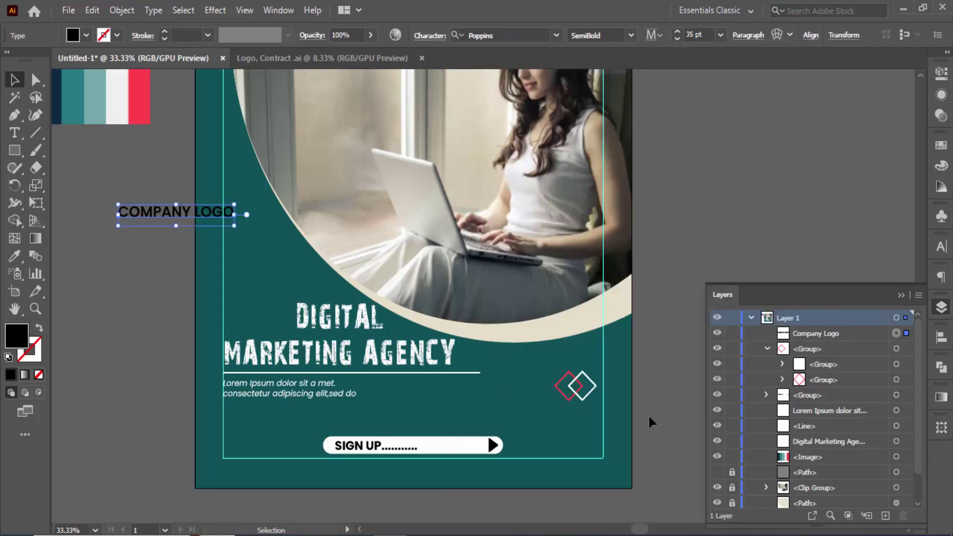
# Turn off All Caps for the Company Logo text and move it beneath the two-diamond icon
pyautogui.click(941, 246)
pyautogui.click(774, 416)
pyautogui.moveTo(189, 218); pyautogui.dragTo(561, 412)
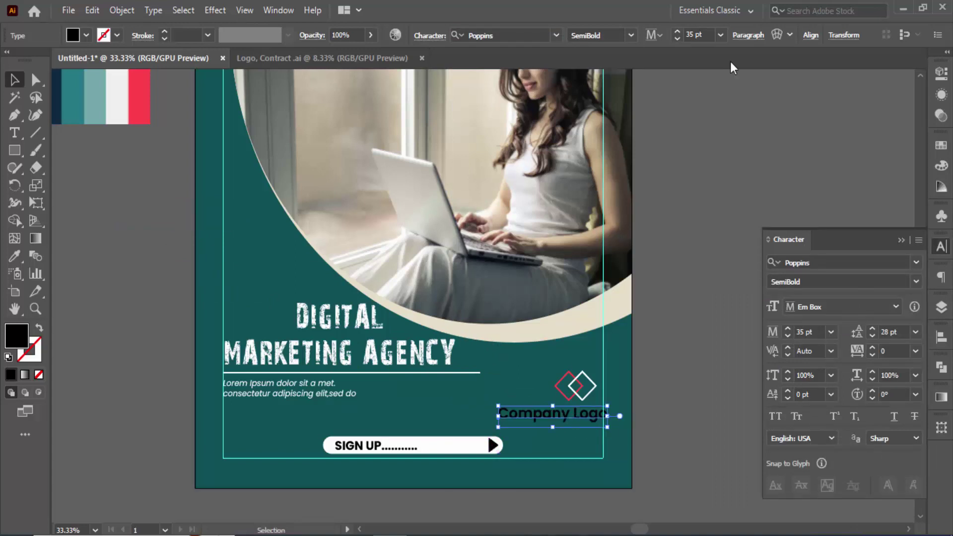
# Set the Company Logo text's size to 25 pt and fill it with white
pyautogui.click(696, 33)
pyautogui.press('Down')
pyautogui.press('Down')
pyautogui.press('Down')
pyautogui.press('Down')
pyautogui.press('Down')
pyautogui.press('Down')
pyautogui.press('Down')
pyautogui.press('Down')
pyautogui.press('Down')
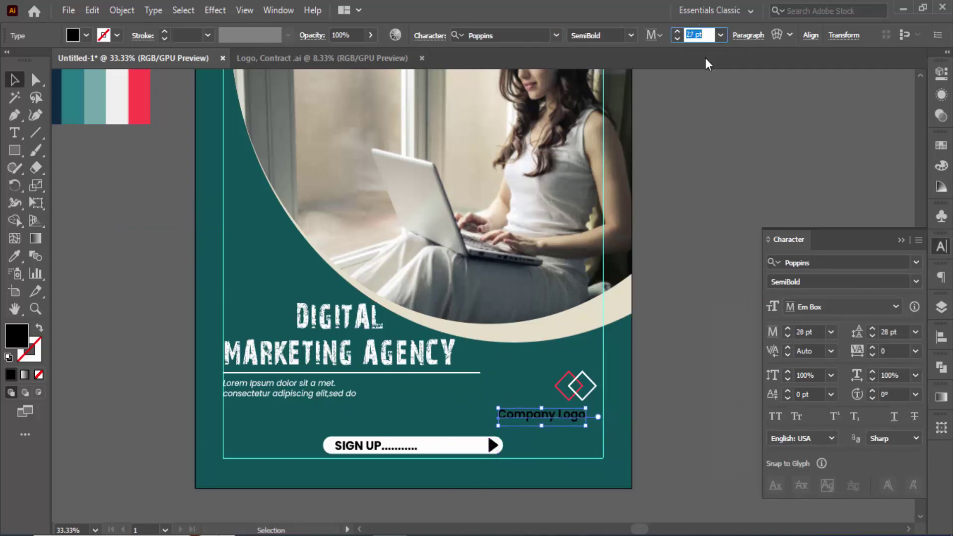
pyautogui.press('Down')
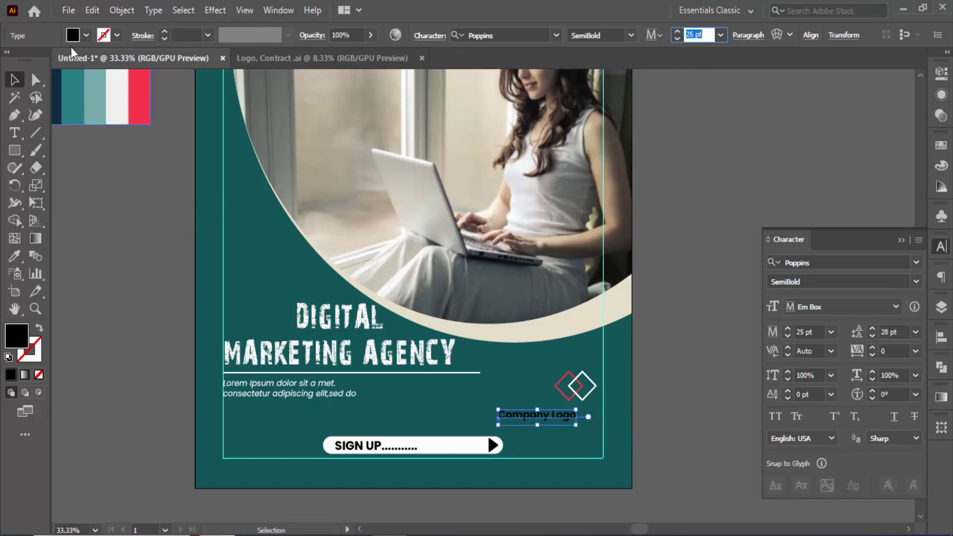
pyautogui.click(86, 35)
pyautogui.click(19, 60)
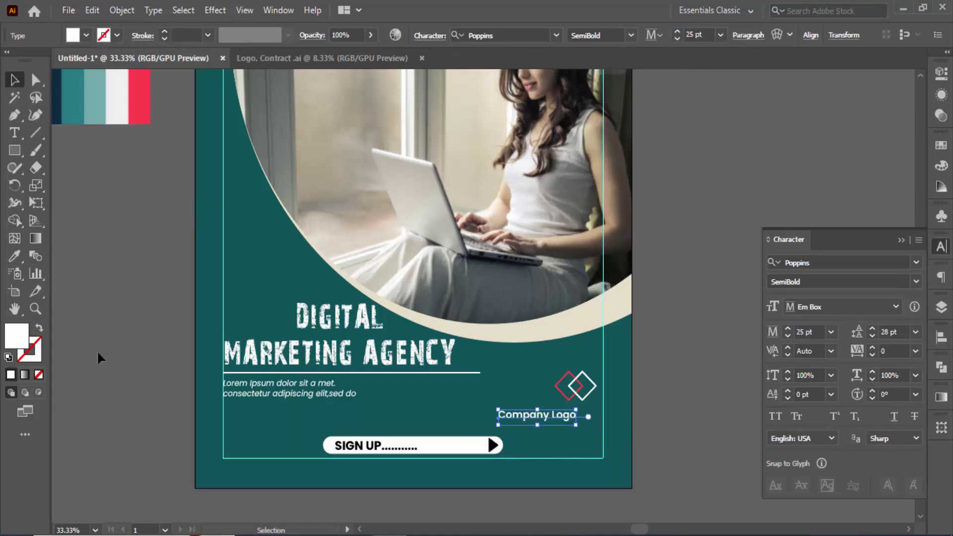
# Shift the SIGN UP button horizontally until its left end meets the left margin guide
pyautogui.click(359, 448)
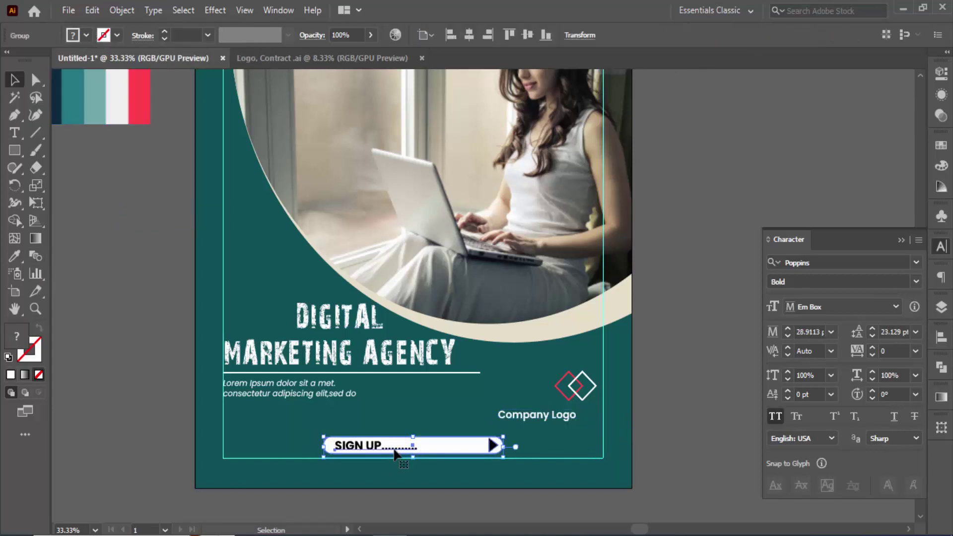
pyautogui.hotkey('shift', 'Left')
pyautogui.hotkey('shift', 'Left')
pyautogui.hotkey('shift', 'Left')
pyautogui.hotkey('shift', 'Left')
pyautogui.hotkey('shift', 'Left')
pyautogui.hotkey('shift', 'Left')
pyautogui.hotkey('shift', 'Left')
pyautogui.hotkey('shift', 'Left')
pyautogui.hotkey('shift', 'Left')
pyautogui.hotkey('shift', 'Left')
pyautogui.hotkey('shift', 'Left')
pyautogui.hotkey('shift', 'Left')
pyautogui.hotkey('shift', 'Left')
pyautogui.hotkey('shift', 'Left')
pyautogui.hotkey('shift', 'Left')
pyautogui.hotkey('shift', 'Left')
pyautogui.hotkey('shift', 'Left')
pyautogui.hotkey('shift', 'Left')
pyautogui.hotkey('shift', 'Left')
pyautogui.hotkey('shift', 'Left')
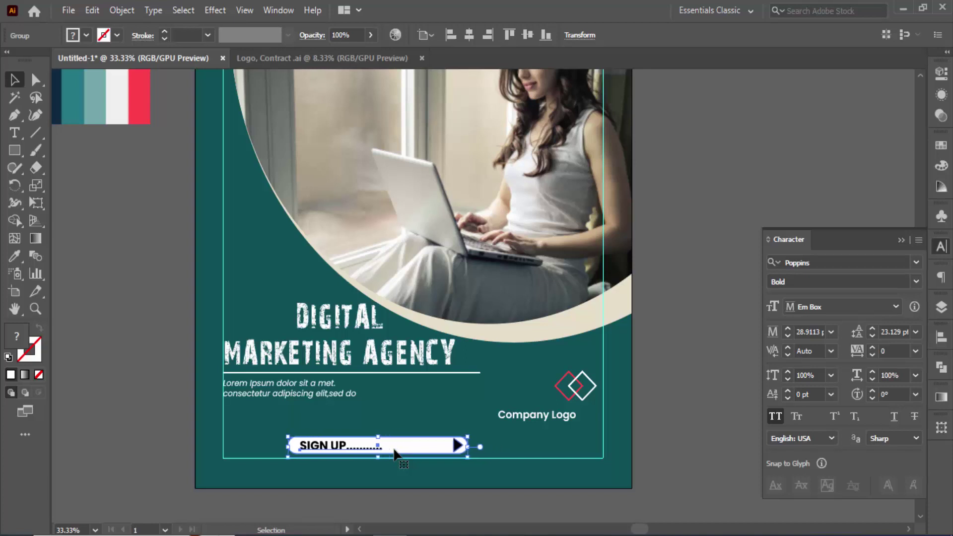
pyautogui.hotkey('shift', 'Left')
pyautogui.hotkey('shift', 'Left')
pyautogui.hotkey('shift', 'Left')
pyautogui.hotkey('shift', 'Left')
pyautogui.hotkey('shift', 'Left')
pyautogui.hotkey('shift', 'Left')
pyautogui.hotkey('shift', 'Left')
pyautogui.hotkey('shift', 'Left')
pyautogui.hotkey('shift', 'Left')
pyautogui.hotkey('shift', 'Left')
pyautogui.hotkey('shift', 'Left')
pyautogui.hotkey('shift', 'Left')
pyautogui.hotkey('shift', 'Left')
pyautogui.hotkey('shift', 'Left')
pyautogui.hotkey('shift', 'Left')
pyautogui.hotkey('shift', 'Left')
pyautogui.hotkey('shift', 'Left')
pyautogui.hotkey('shift', 'Left')
pyautogui.hotkey('shift', 'Left')
pyautogui.hotkey('shift', 'Left')
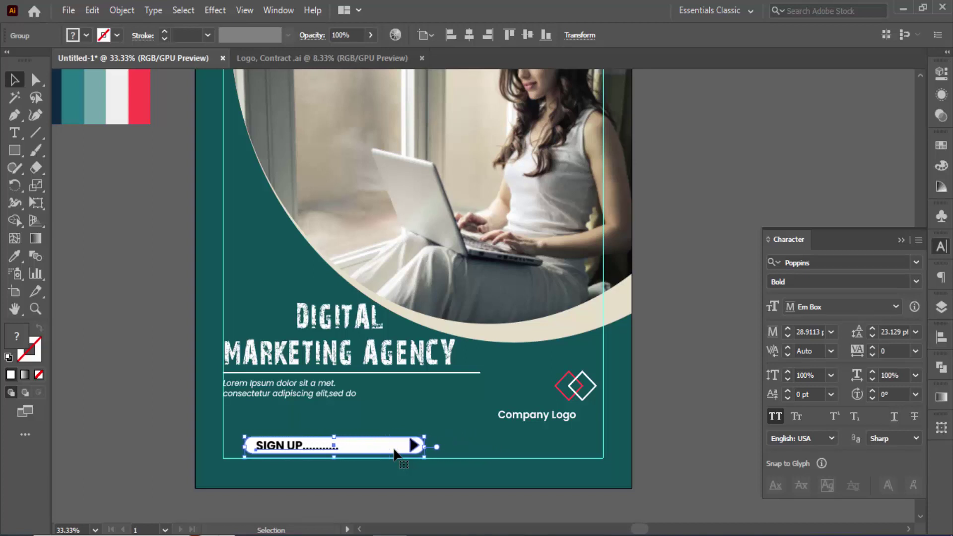
pyautogui.hotkey('shift', 'Left')
pyautogui.hotkey('shift', 'Left')
pyautogui.hotkey('shift', 'Left')
pyautogui.hotkey('shift', 'Left')
pyautogui.hotkey('shift', 'Left')
pyautogui.hotkey('shift', 'Left')
pyautogui.hotkey('shift', 'Left')
pyautogui.hotkey('shift', 'Left')
pyautogui.hotkey('shift', 'Left')
pyautogui.hotkey('shift', 'Left')
pyautogui.hotkey('shift', 'Left')
pyautogui.hotkey('shift', 'Left')
pyautogui.hotkey('shift', 'Left')
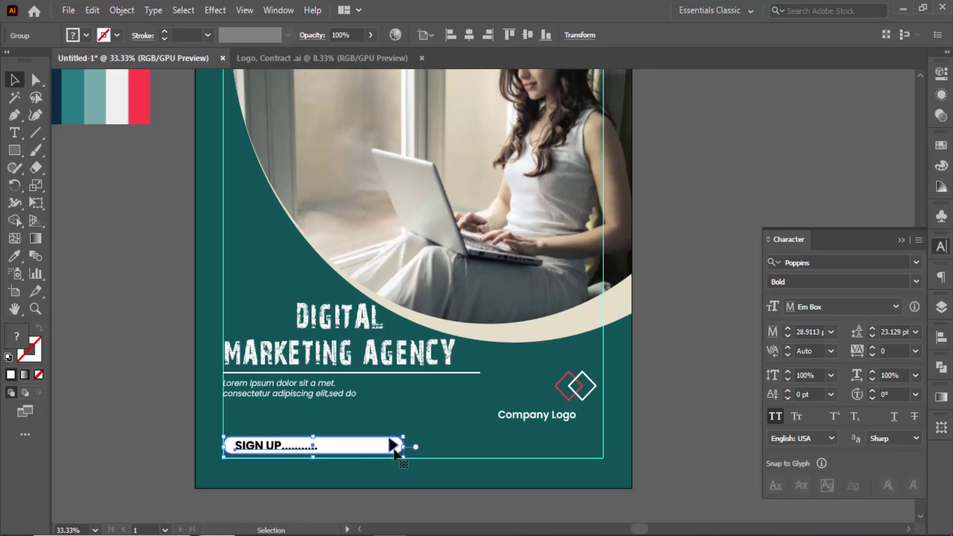
# Move the Company Logo text into the lower-right corner of the margin guides and place the two-diamond icon directly above it
pyautogui.moveTo(541, 419); pyautogui.dragTo(567, 452)
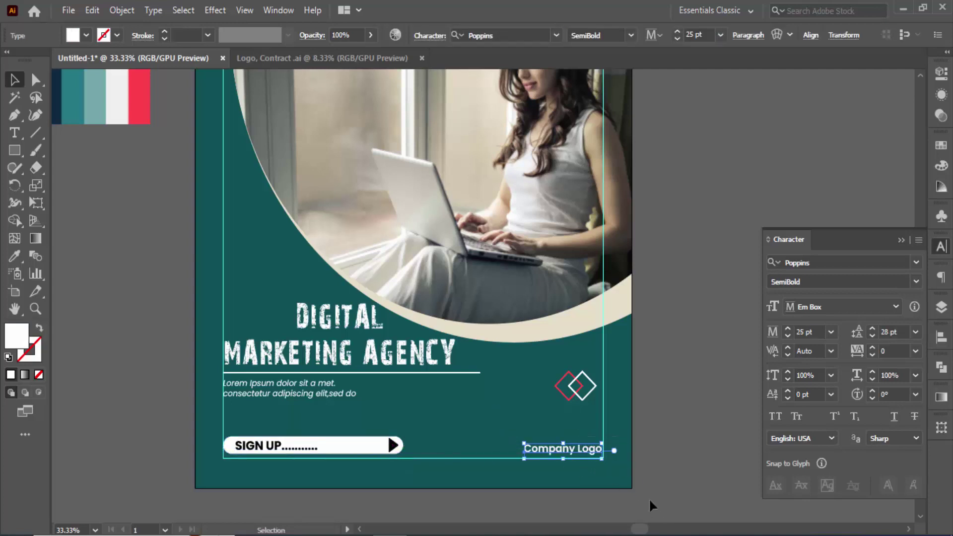
pyautogui.moveTo(643, 411); pyautogui.dragTo(570, 435)
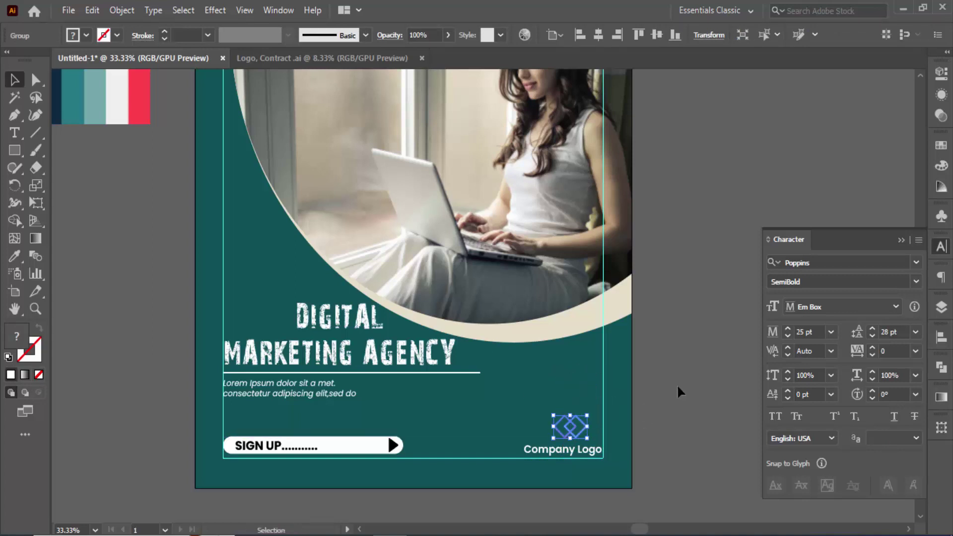
pyautogui.click(675, 378)
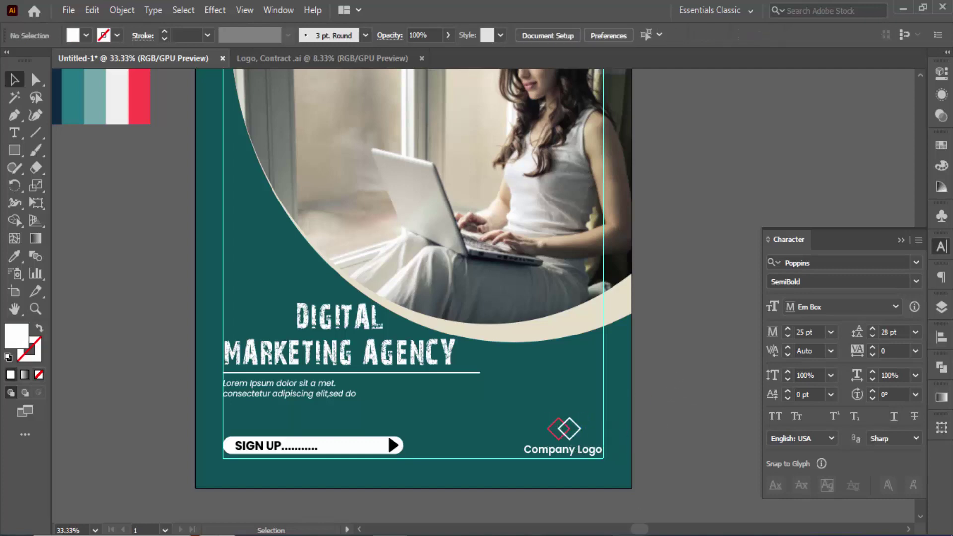
# Switch to the WordPad document and copy the passage from "Lorem Ipsum is simply dummy text" through "standard dummy type set"
pyautogui.click(629, 534)
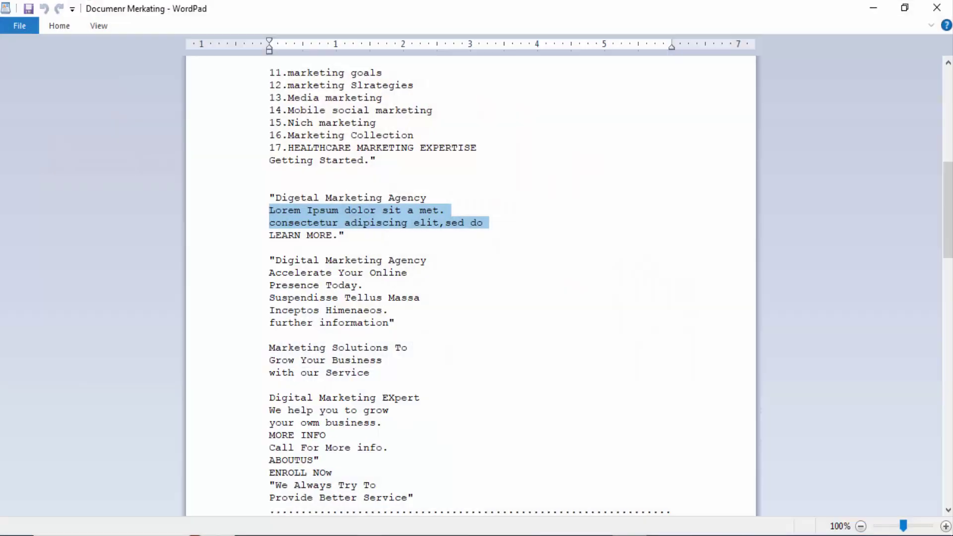
pyautogui.scroll(-20, 463, 361)
pyautogui.scroll(-12, 462, 361)
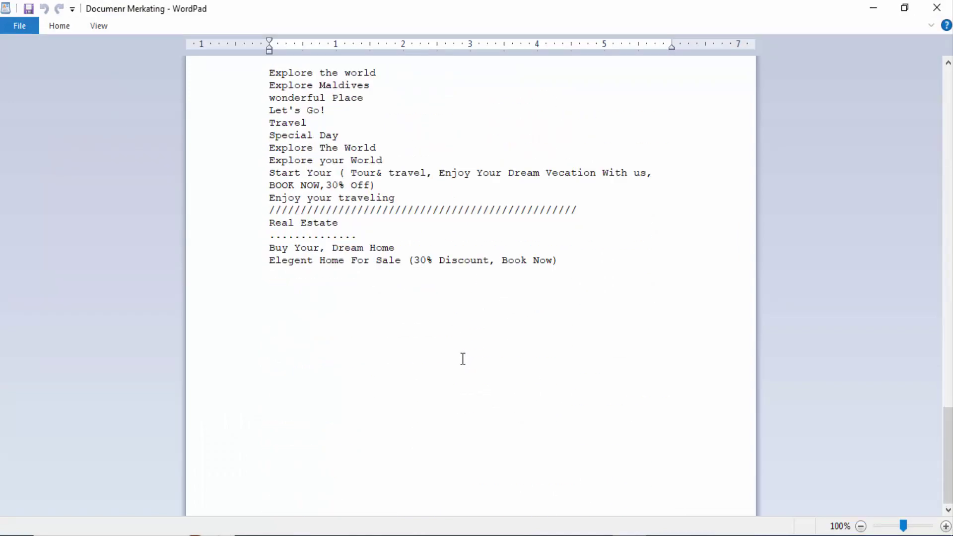
pyautogui.scroll(15, 462, 359)
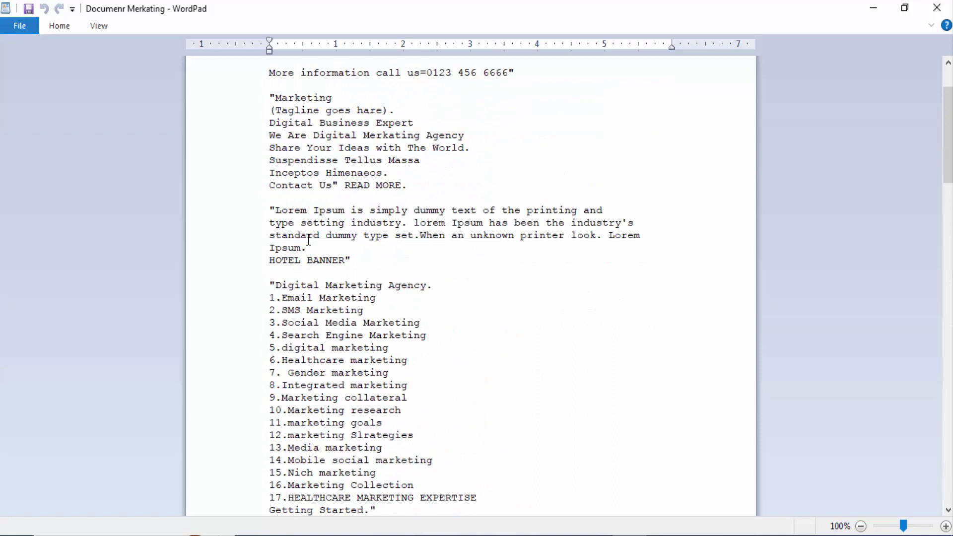
pyautogui.moveTo(277, 211); pyautogui.dragTo(404, 233)
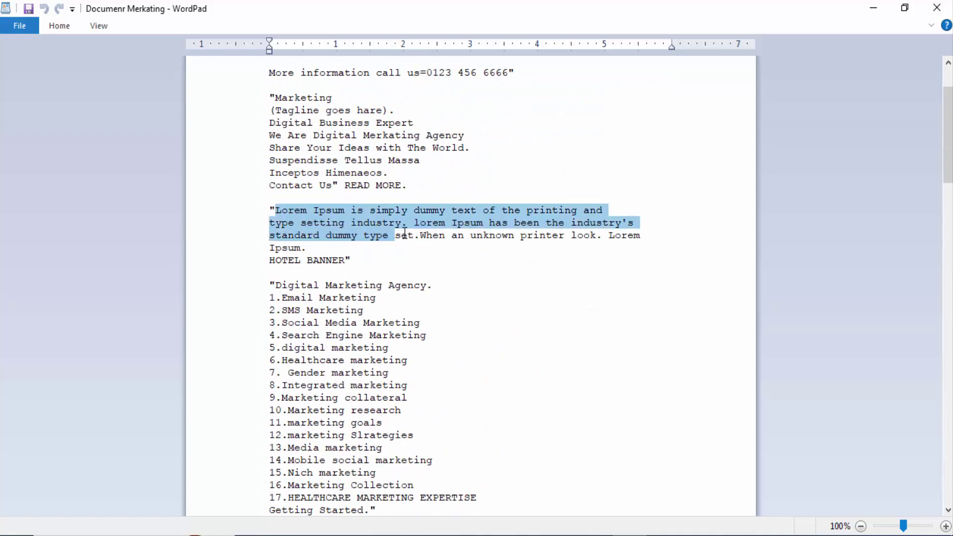
pyautogui.rightClick(418, 213)
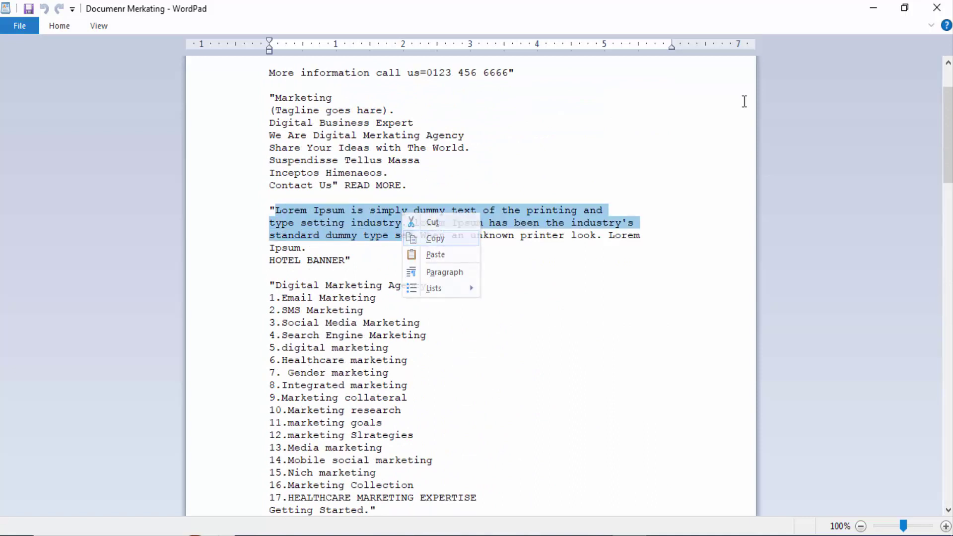
pyautogui.click(439, 237)
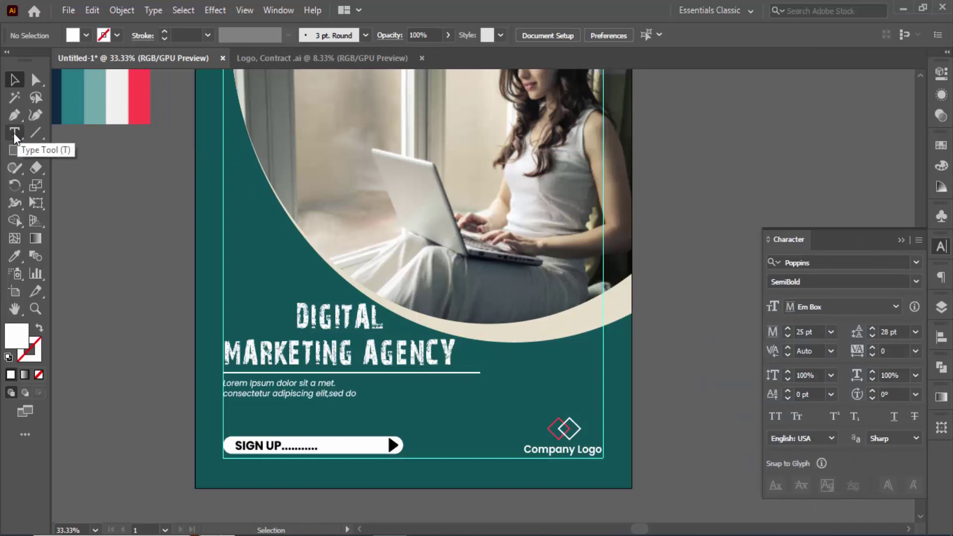
# Back in Illustrator, create a wide text area above the heading and replace its placeholder with the copied Lorem Ipsum passage
pyautogui.click(13, 133)
pyautogui.moveTo(118, 225); pyautogui.dragTo(412, 271)
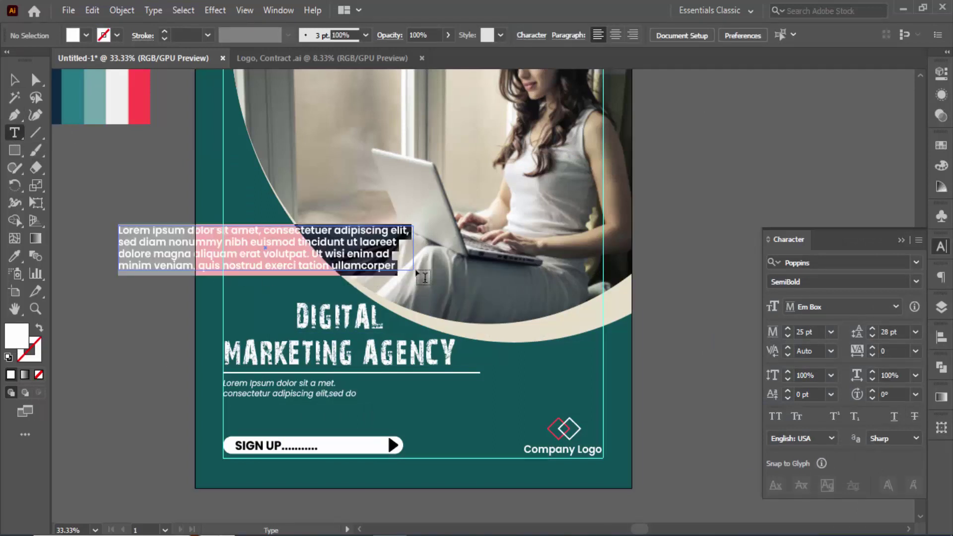
pyautogui.press('BackSpace')
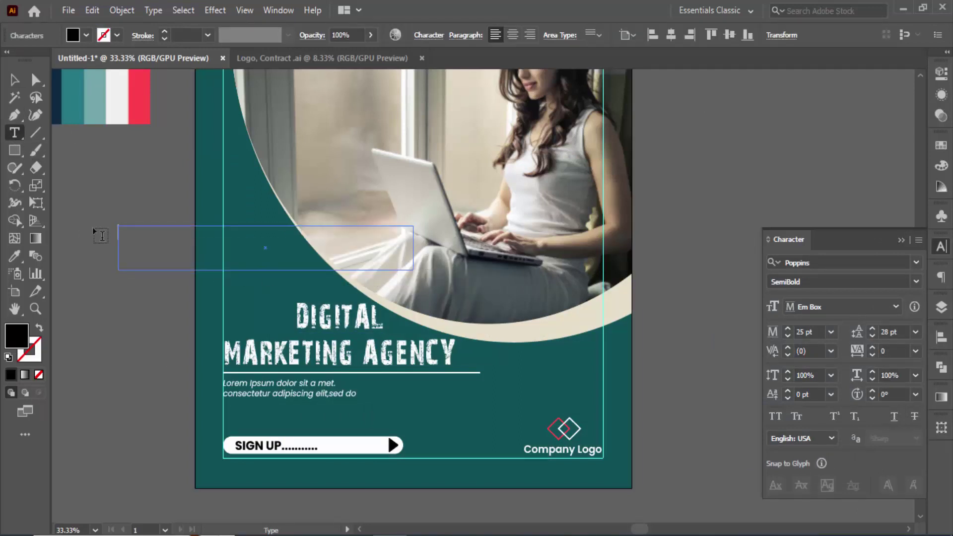
pyautogui.hotkey('ctrl', 'v')
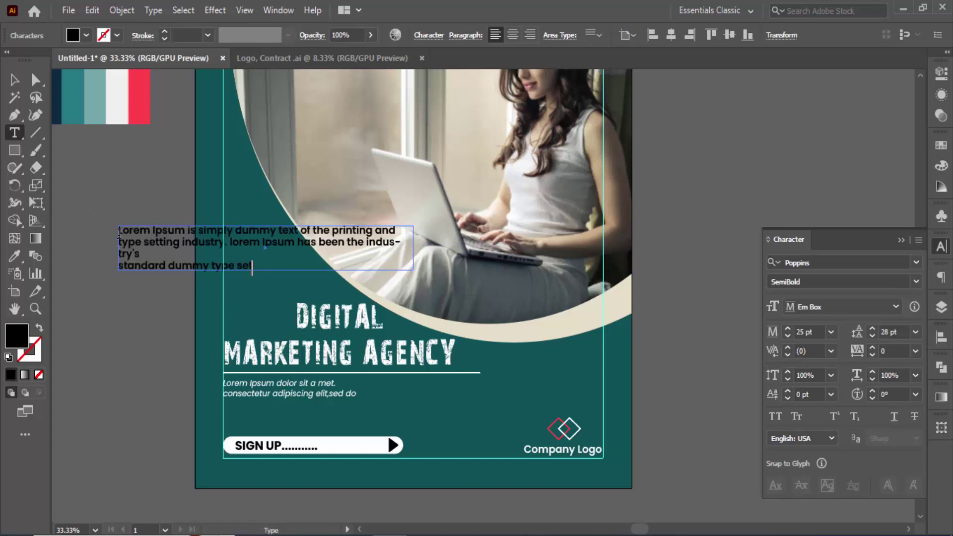
# Fill the new paragraph with white and match its text style to the existing body text using the Eyedropper
pyautogui.click(14, 80)
pyautogui.click(86, 35)
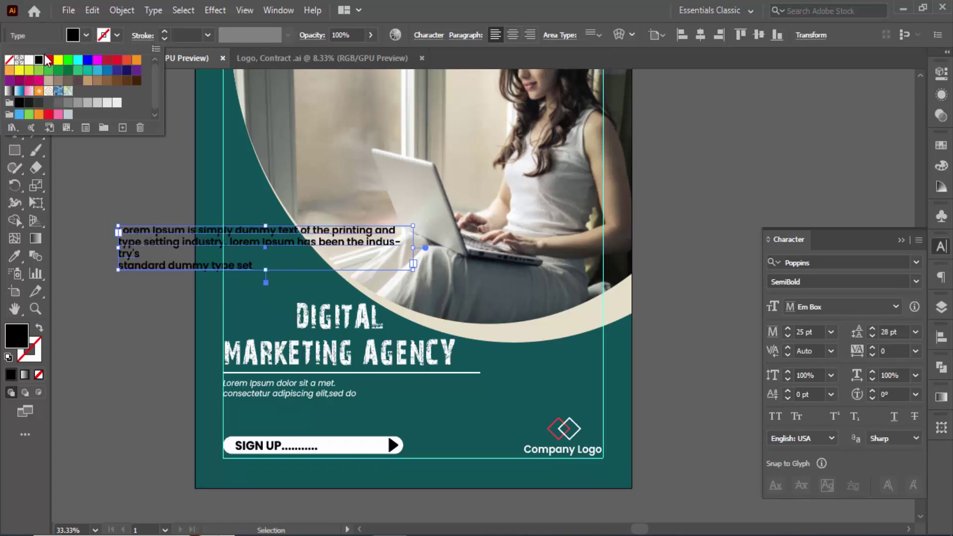
pyautogui.click(29, 59)
pyautogui.click(71, 209)
pyautogui.press('i')
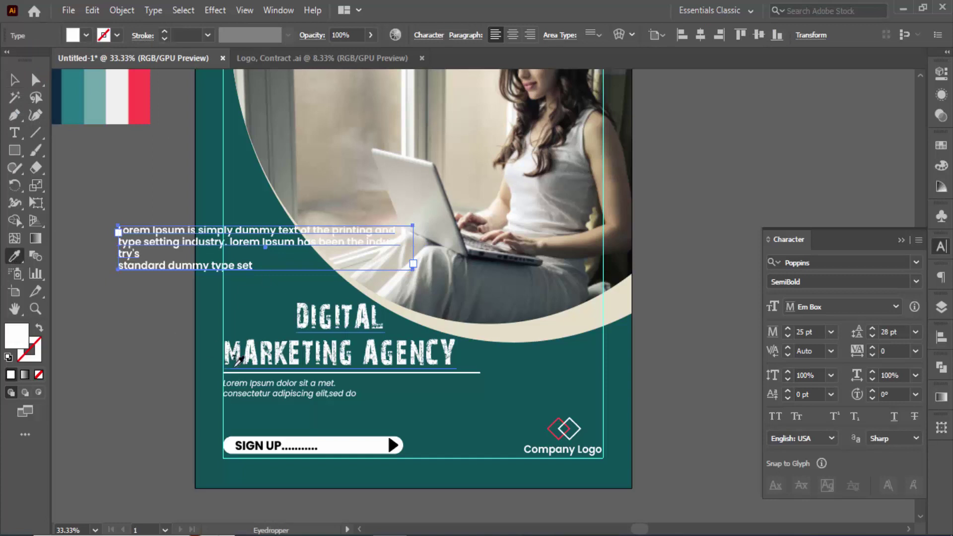
pyautogui.click(255, 382)
pyautogui.press('v')
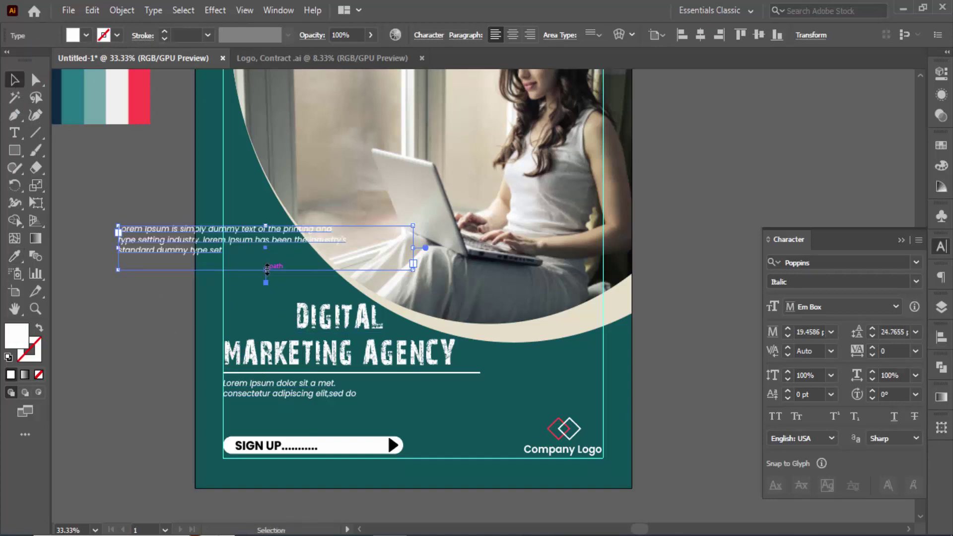
# Replace the old two-line body text with the new paragraph, aligned to the left margin guide just under the divider line
pyautogui.click(293, 393)
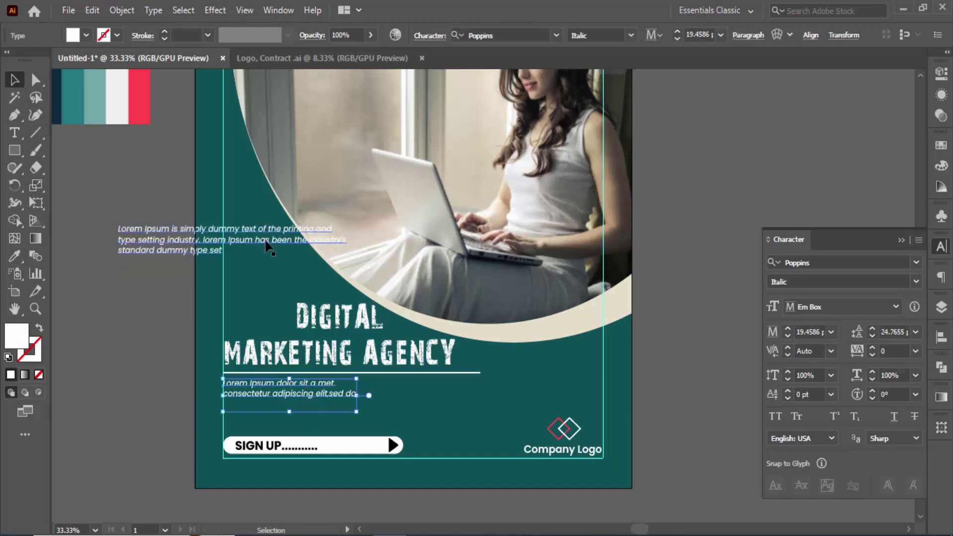
pyautogui.moveTo(267, 243); pyautogui.dragTo(330, 406)
pyautogui.click(277, 397)
pyautogui.moveTo(320, 400); pyautogui.dragTo(320, 397)
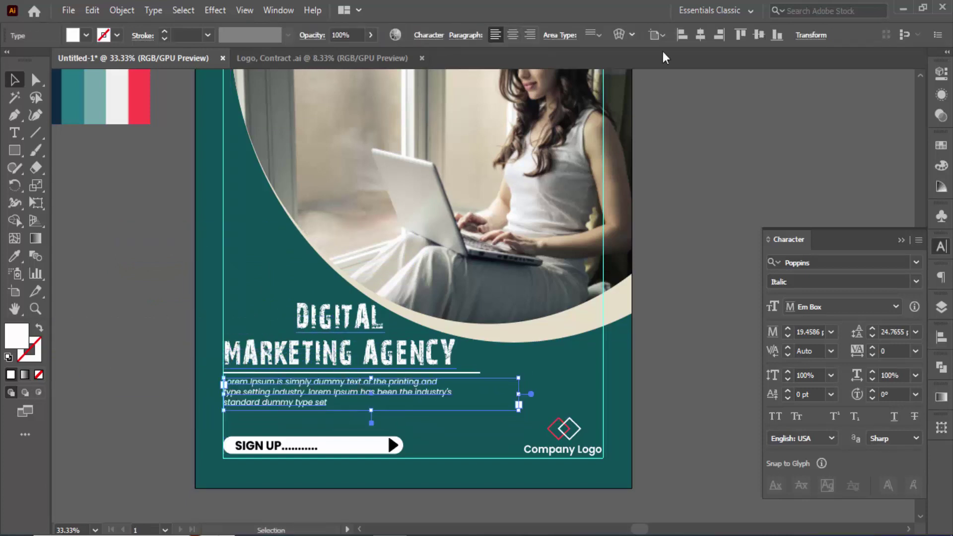
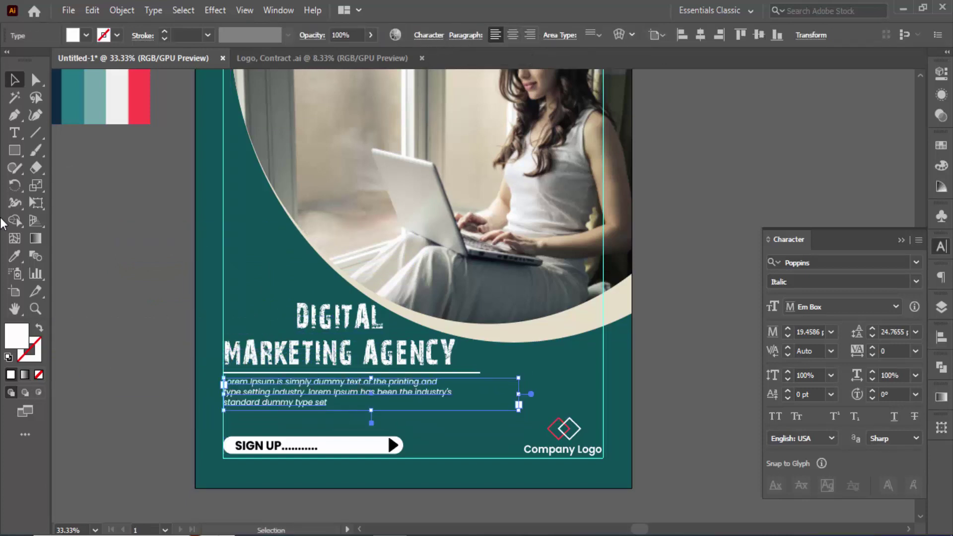
# Rebreak the paragraph so its first line ends with "type", and narrow the text frame to the divider line's width
pyautogui.hotkey('ctrl', '=')
pyautogui.moveTo(183, 265); pyautogui.dragTo(77, 293)
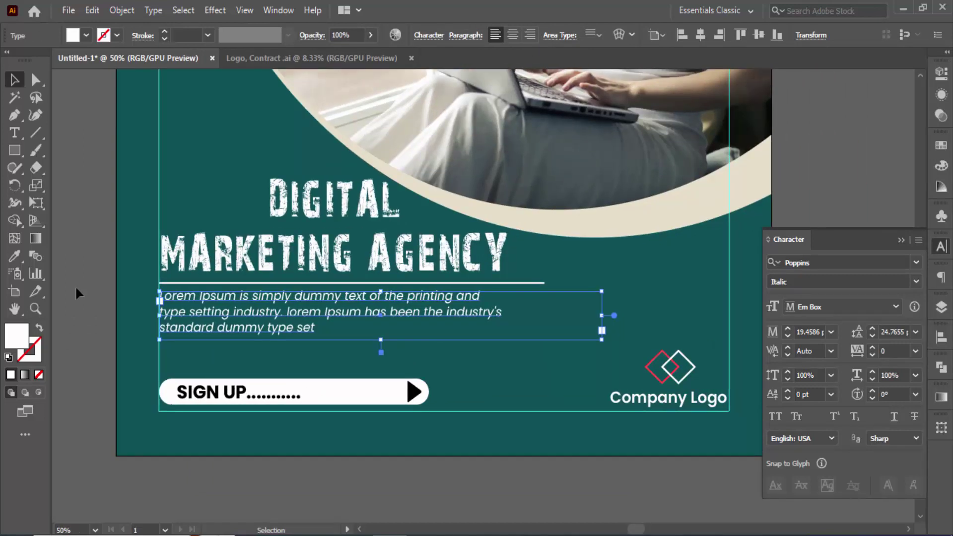
pyautogui.click(15, 132)
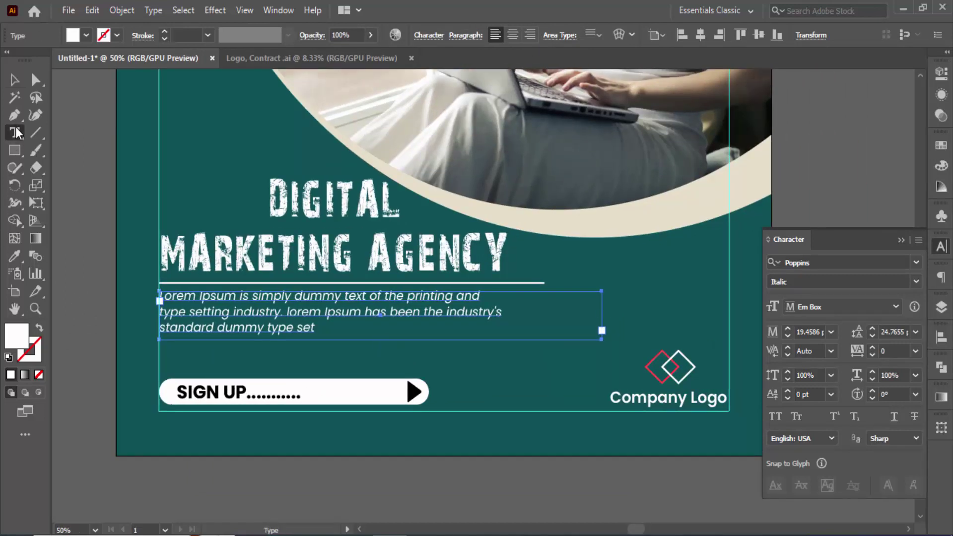
pyautogui.click(163, 315)
pyautogui.press('BackSpace')
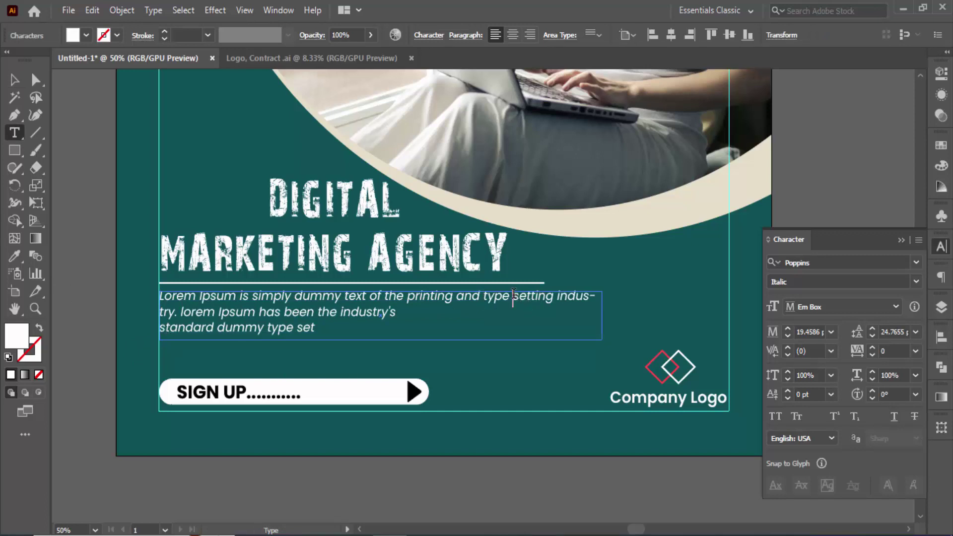
pyautogui.press('Return')
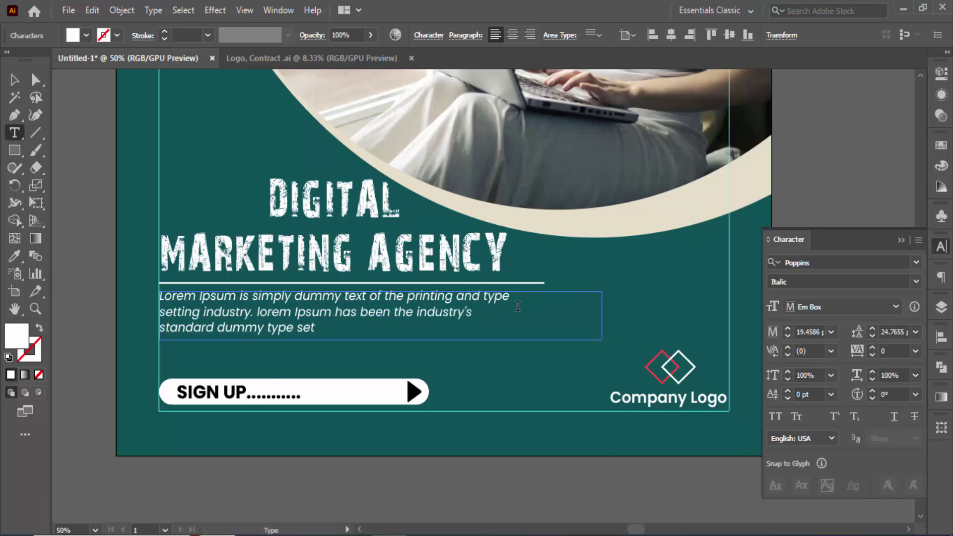
pyautogui.click(15, 81)
pyautogui.moveTo(601, 318); pyautogui.dragTo(544, 316)
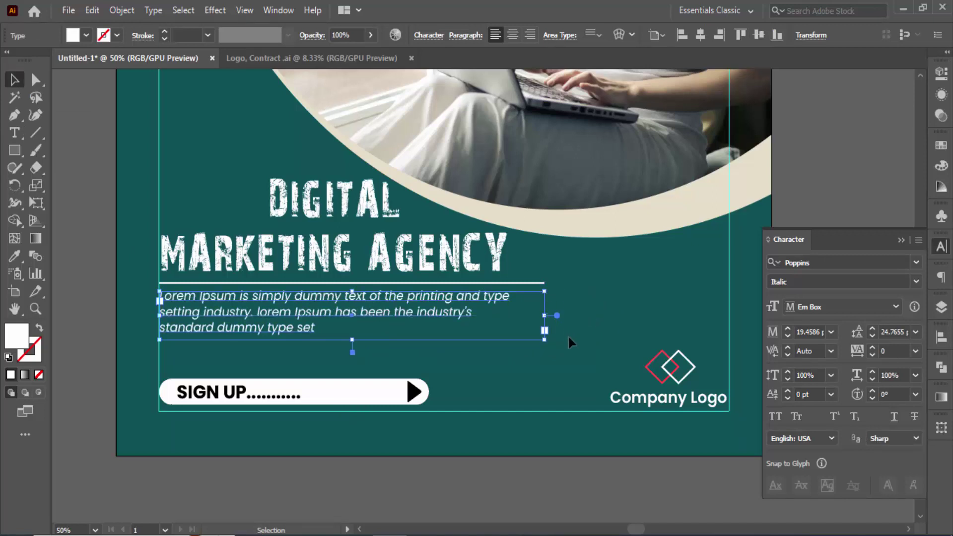
# Set the paragraph's font size to 21 pt and its leading to 28 pt
pyautogui.click(814, 329)
pyautogui.write('20')
pyautogui.press('Return')
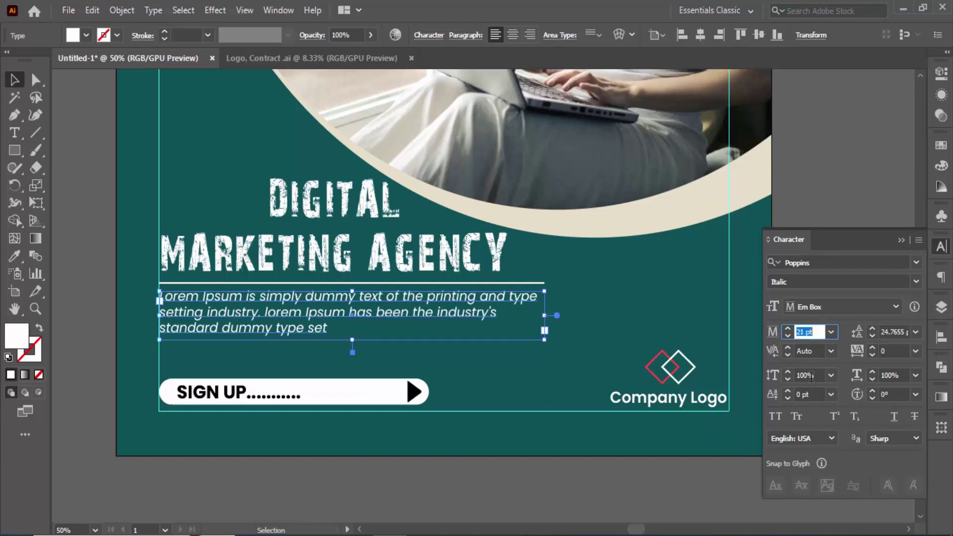
pyautogui.click(872, 328)
pyautogui.click(871, 328)
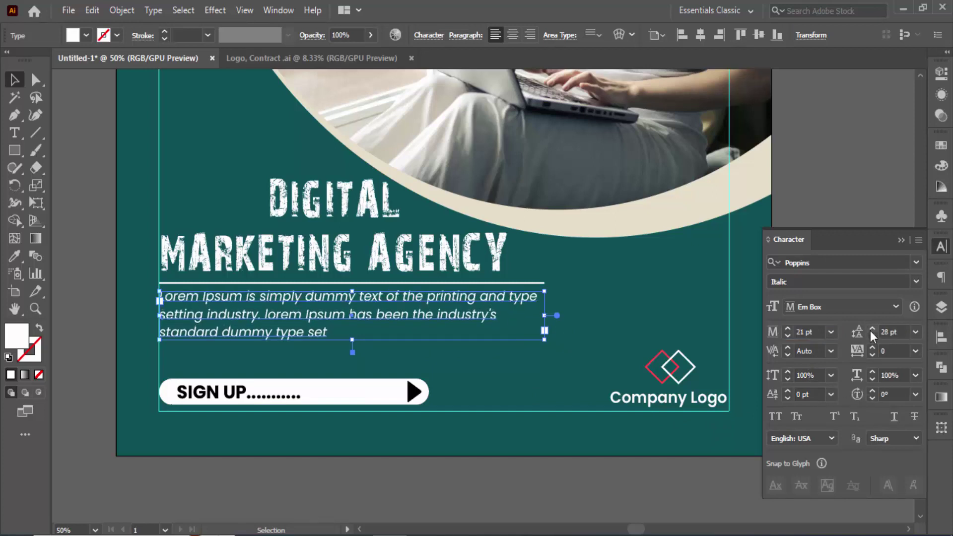
# Add a period at the end of the paragraph
pyautogui.press('t')
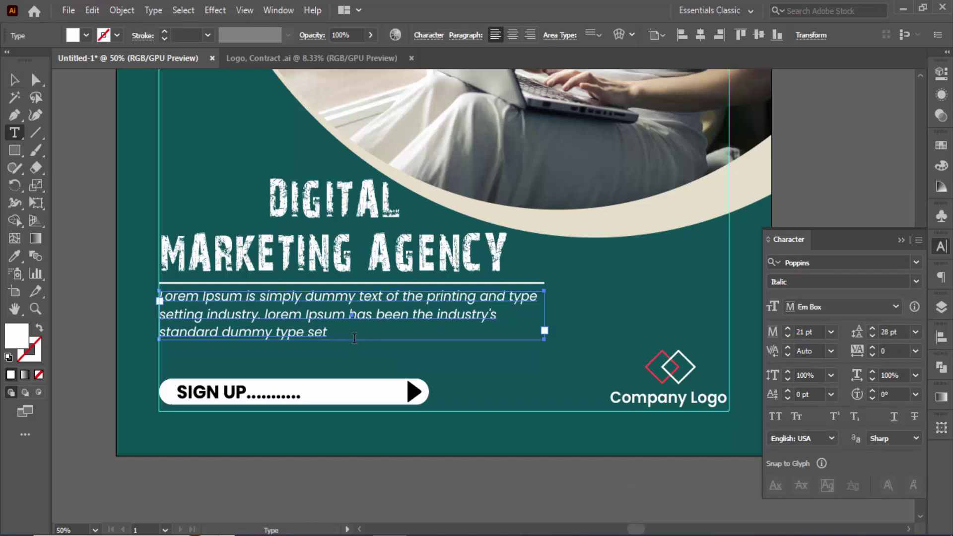
pyautogui.click(328, 332)
pyautogui.write('.')
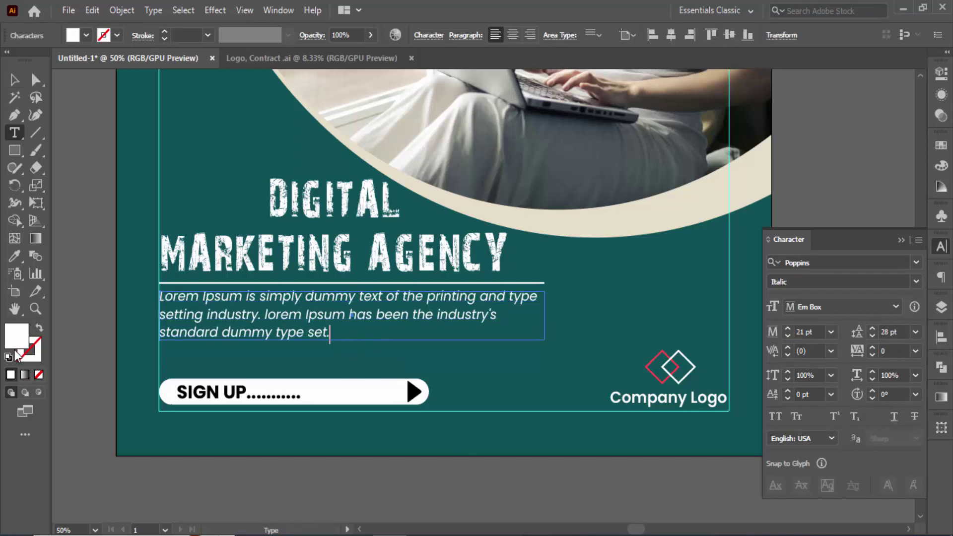
pyautogui.click(14, 80)
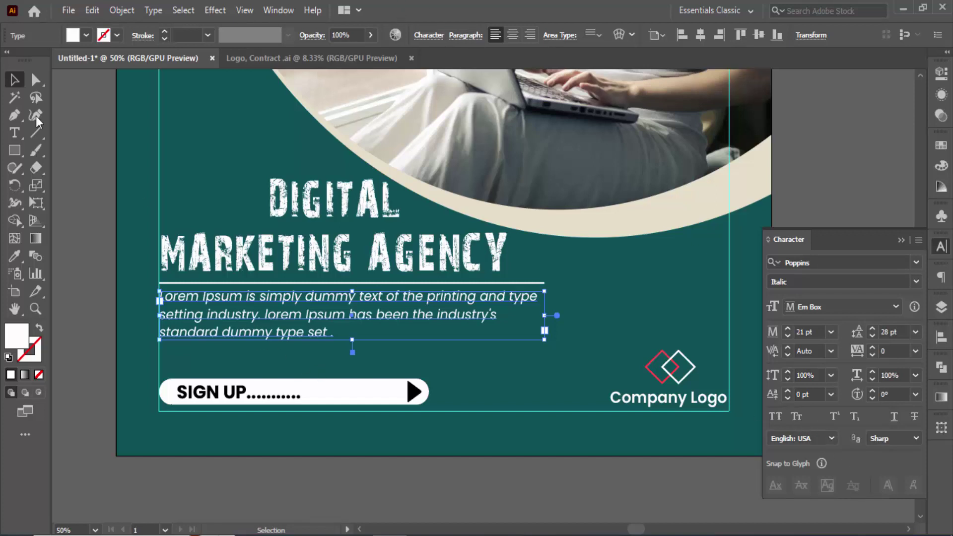
# Change the paragraph's font style to Poppins Regular
pyautogui.click(14, 133)
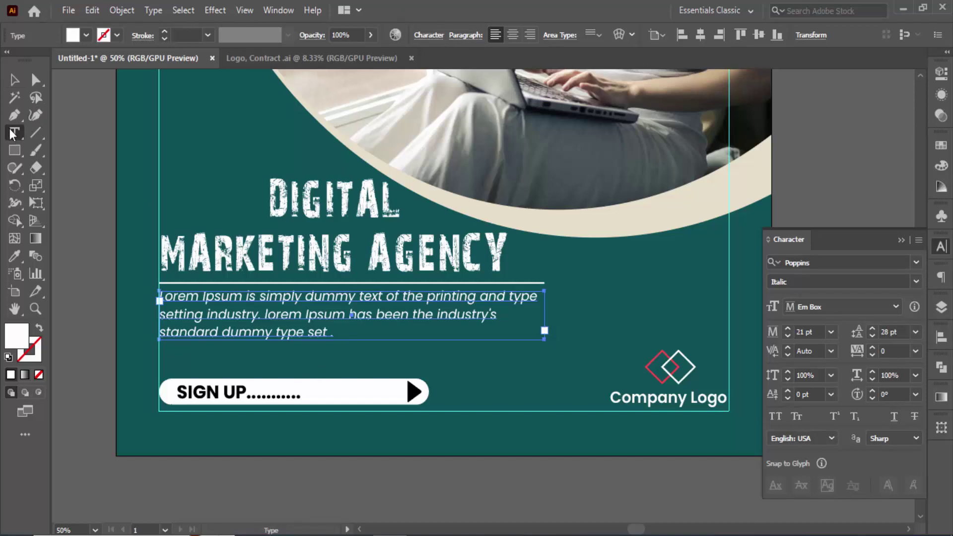
pyautogui.click(916, 281)
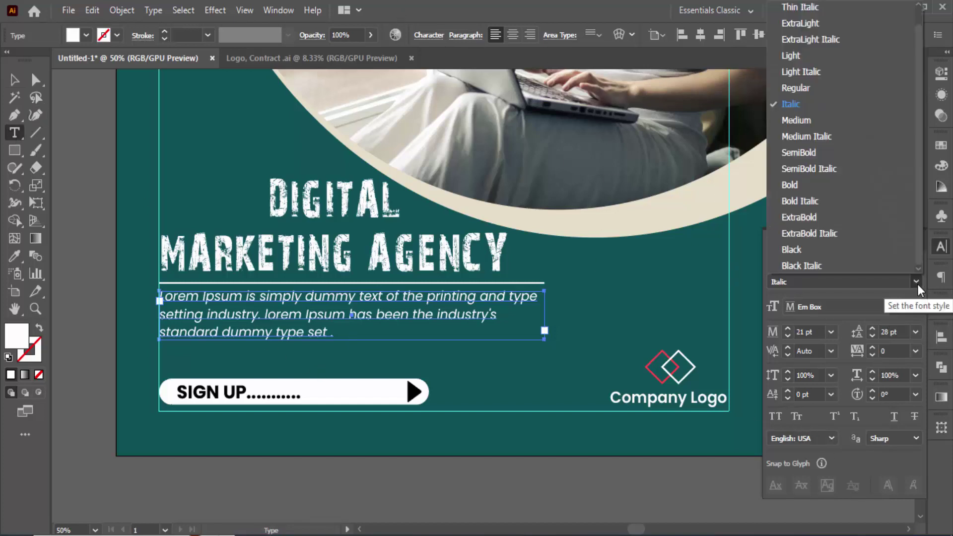
pyautogui.click(804, 88)
pyautogui.press('Escape')
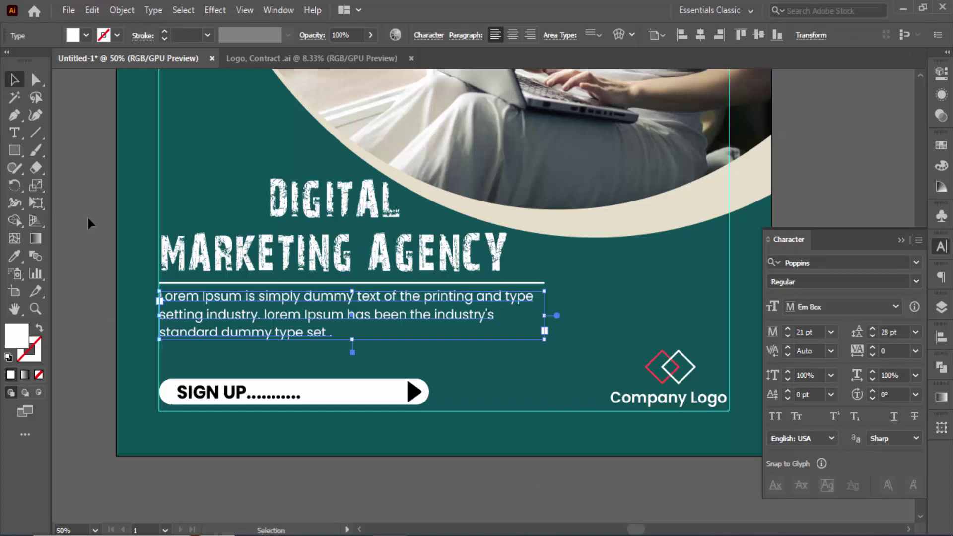
# Copy the Facebook, Twitter and Instagram icon group from Logo, Contract .ai into the post document beside the artboard
pyautogui.click(97, 269)
pyautogui.hotkey('ctrl', '-')
pyautogui.hotkey('ctrl', '-')
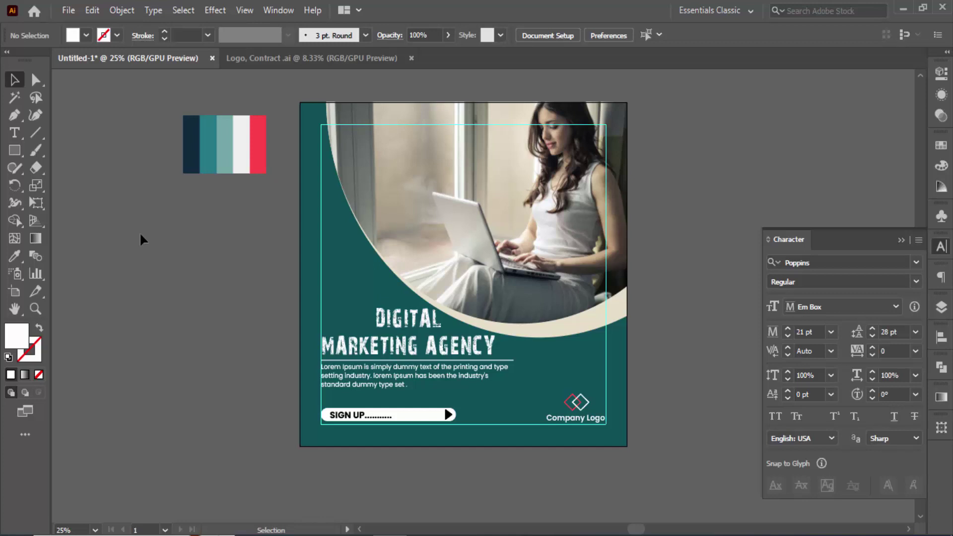
pyautogui.click(315, 58)
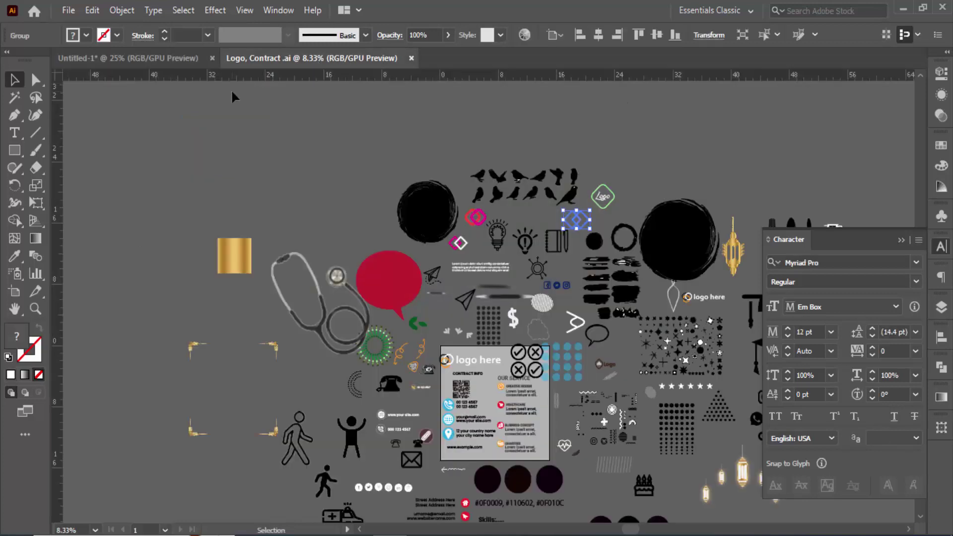
pyautogui.scroll(-1, 228, 103)
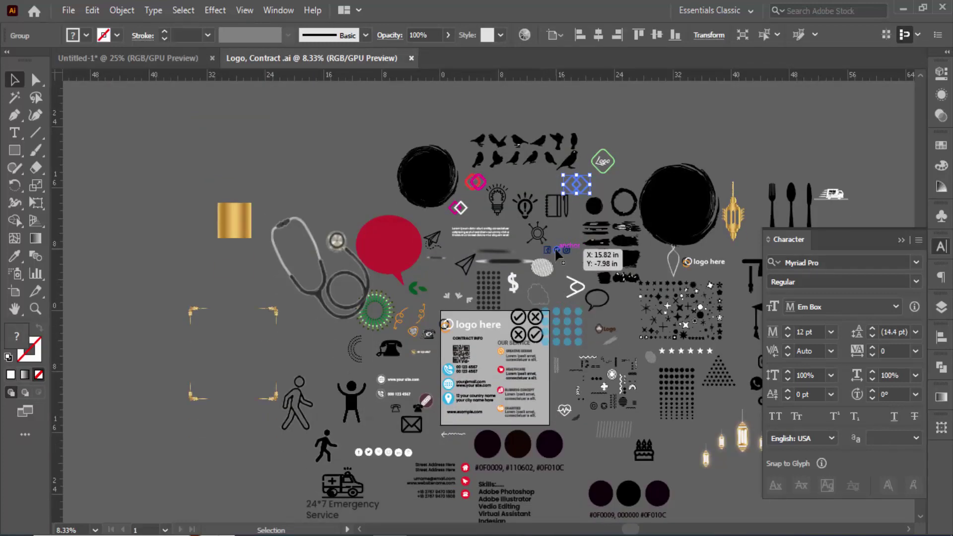
pyautogui.moveTo(721, 439); pyautogui.dragTo(173, 266)
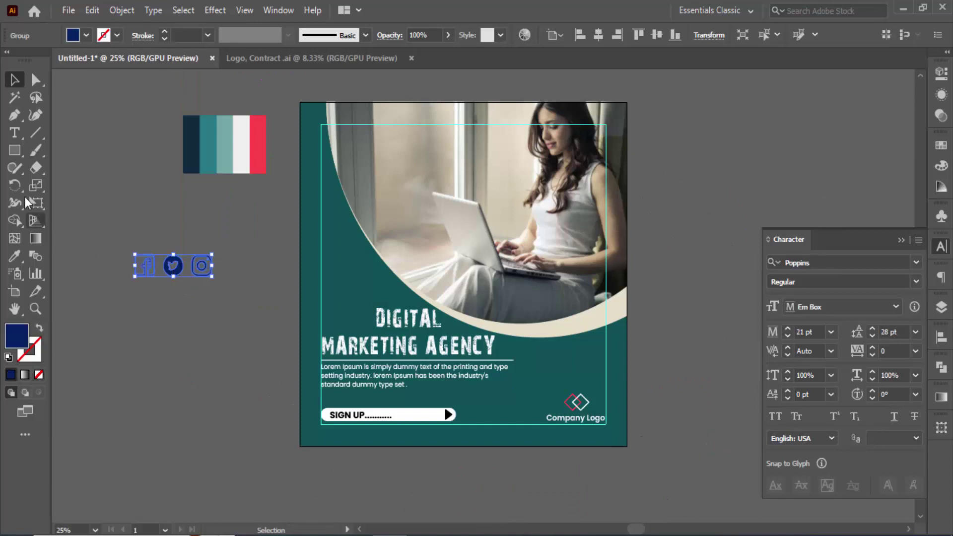
# Ungroup the social icons and stack Twitter and Instagram in a column below Facebook
pyautogui.rightClick(187, 269)
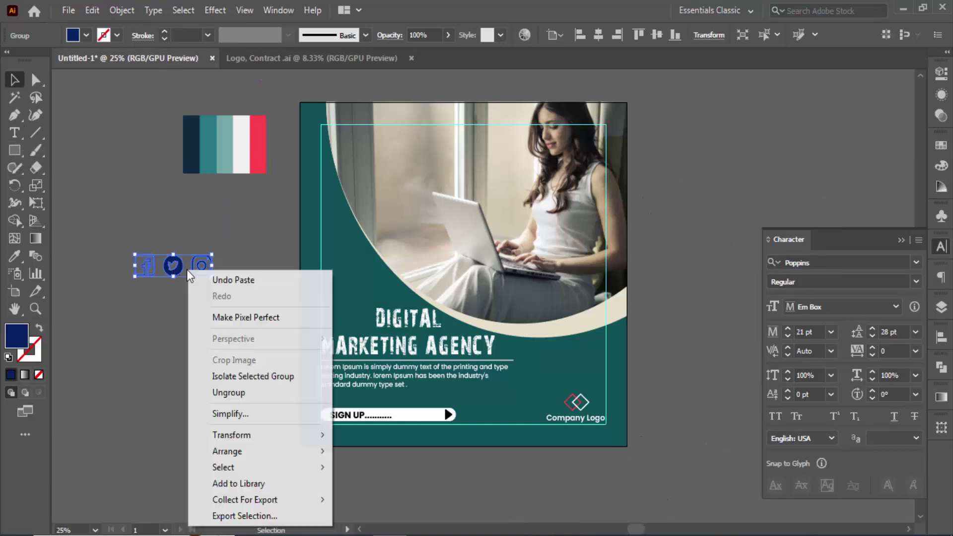
pyautogui.click(216, 389)
pyautogui.click(171, 291)
pyautogui.moveTo(172, 266); pyautogui.dragTo(144, 294)
pyautogui.moveTo(202, 265); pyautogui.dragTo(154, 322)
# Copy the LinkedIn icon from Logo, Contract .ai into the post document and place it below the Instagram icon
pyautogui.click(311, 59)
pyautogui.hotkey('ctrl', '+')
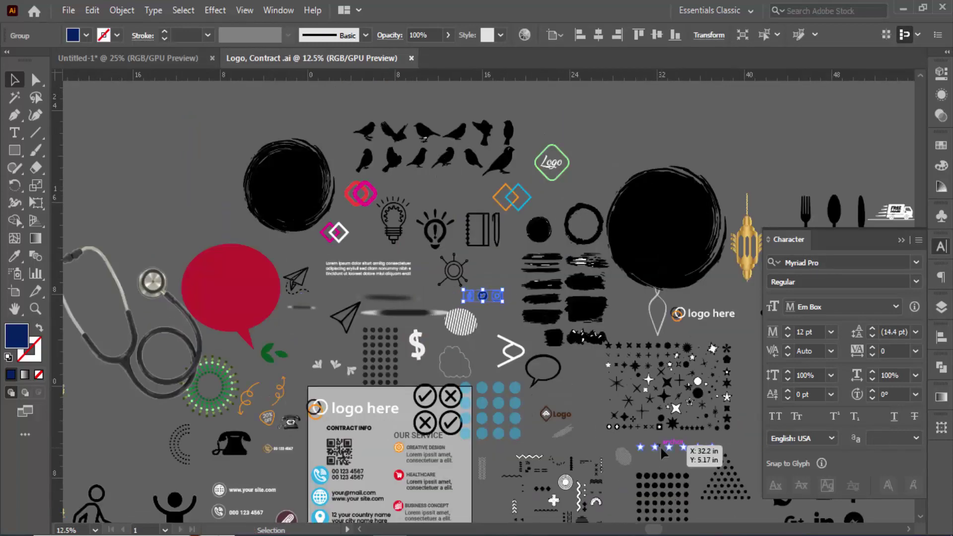
pyautogui.scroll(-5, 626, 421)
pyautogui.hscroll(6, 423, 477)
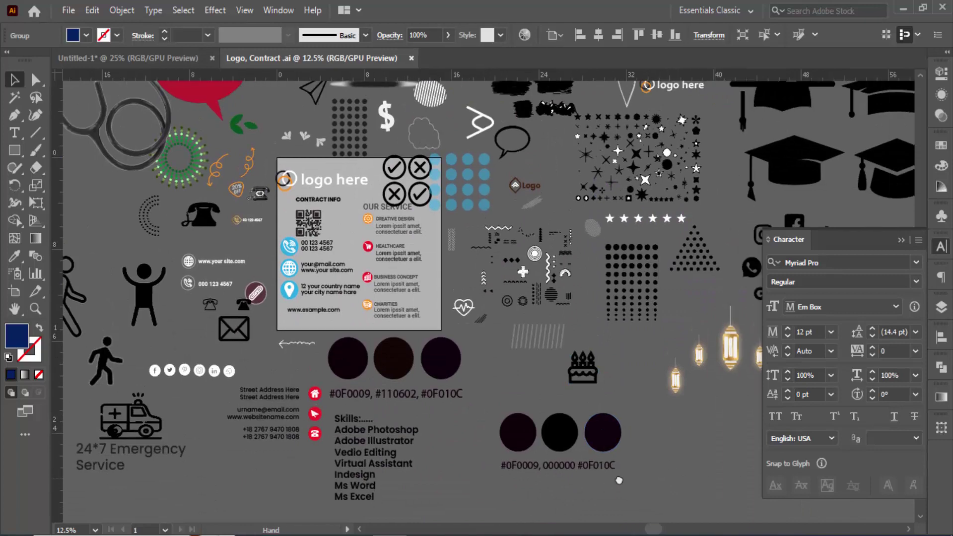
pyautogui.moveTo(543, 236); pyautogui.dragTo(164, 56)
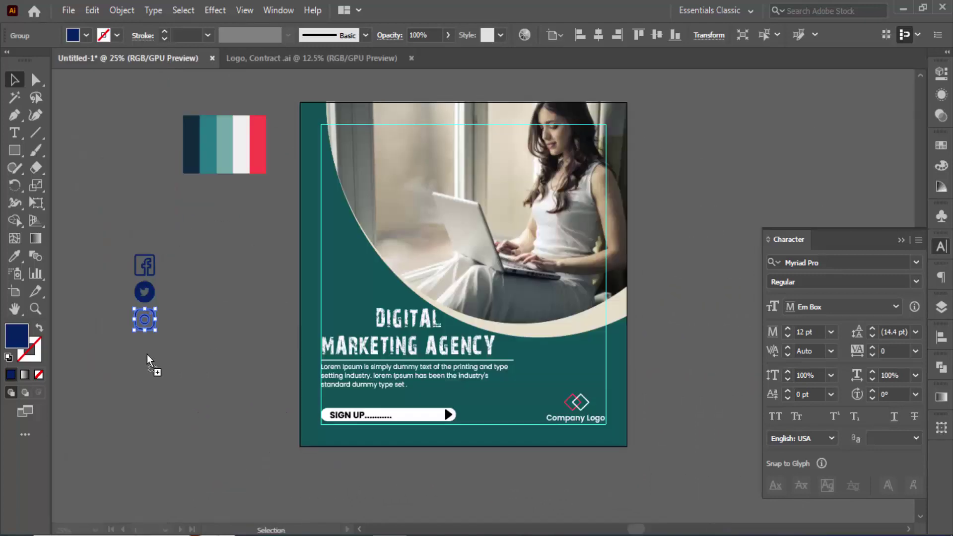
pyautogui.moveTo(146, 353)
pyautogui.mouseDown()
pyautogui.moveTo(164, 366)
pyautogui.moveTo(158, 358)
pyautogui.mouseUp()
pyautogui.moveTo(145, 320); pyautogui.dragTo(147, 322)
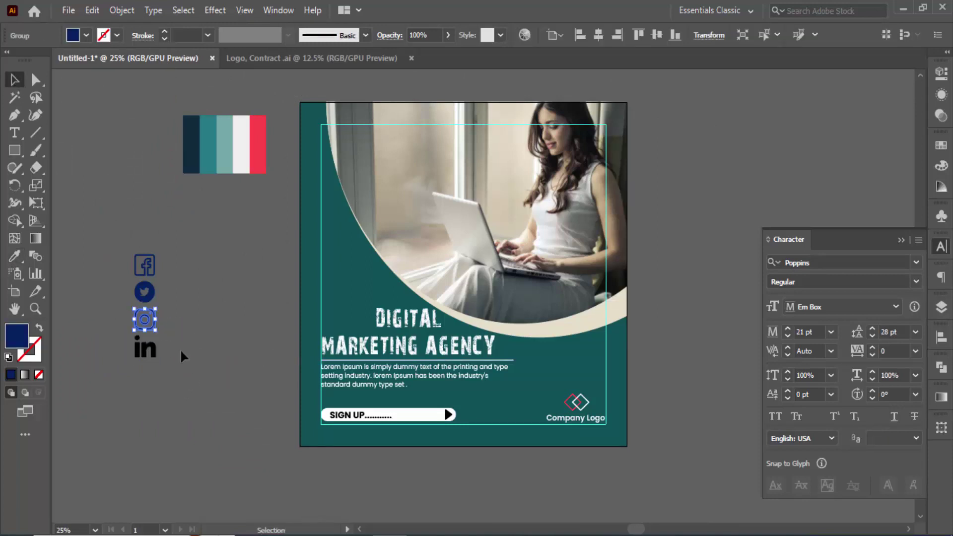
# Match the LinkedIn icon's fill to the Instagram icon's dark blue with the Eyedropper tool
pyautogui.click(146, 349)
pyautogui.press('i')
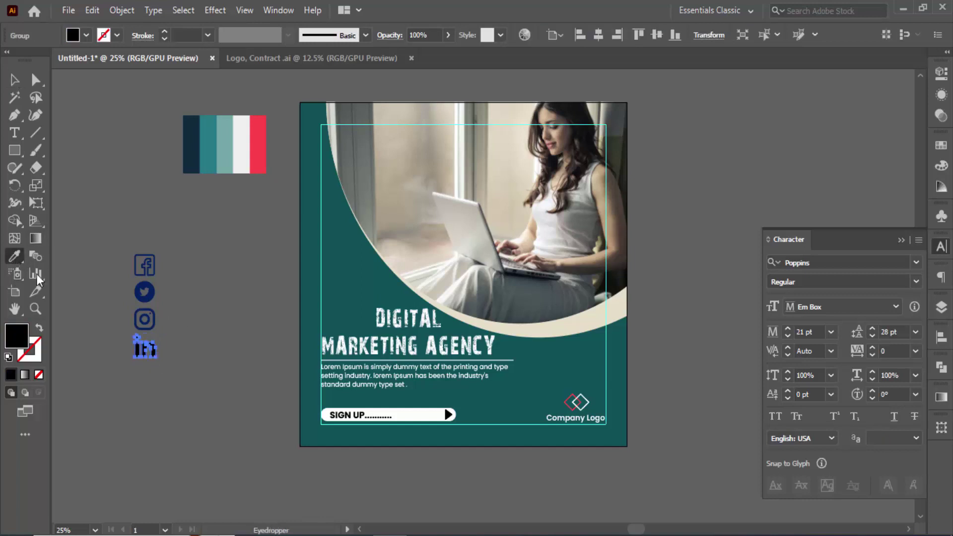
pyautogui.click(154, 311)
pyautogui.press('v')
pyautogui.click(214, 298)
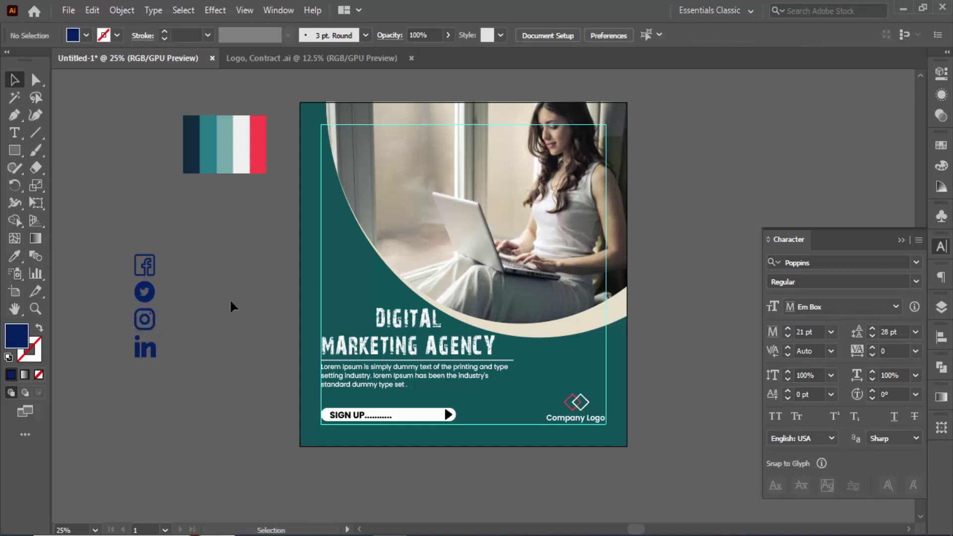
# Look through the assets in Logo, Contract .ai for further design elements and return to the post document
pyautogui.click(327, 58)
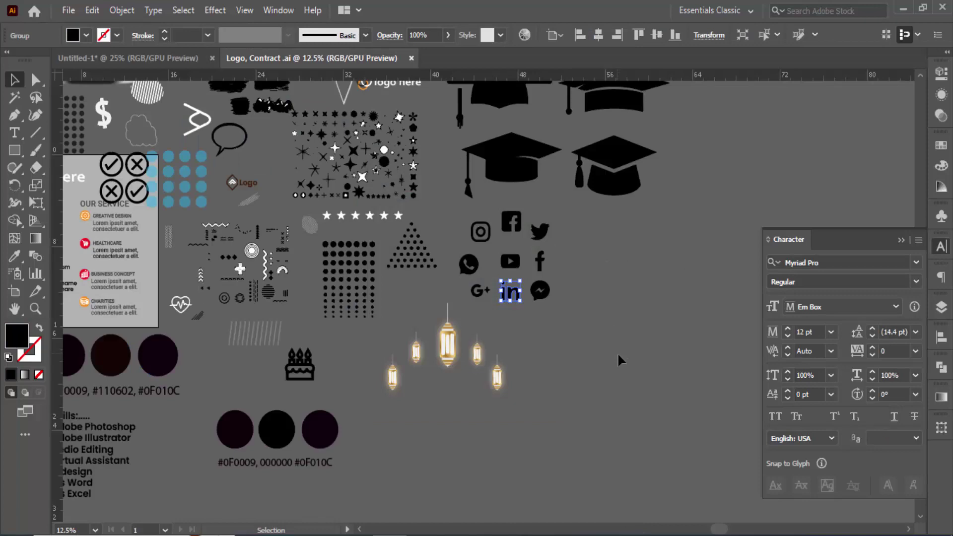
pyautogui.moveTo(393, 303); pyautogui.dragTo(447, 394)
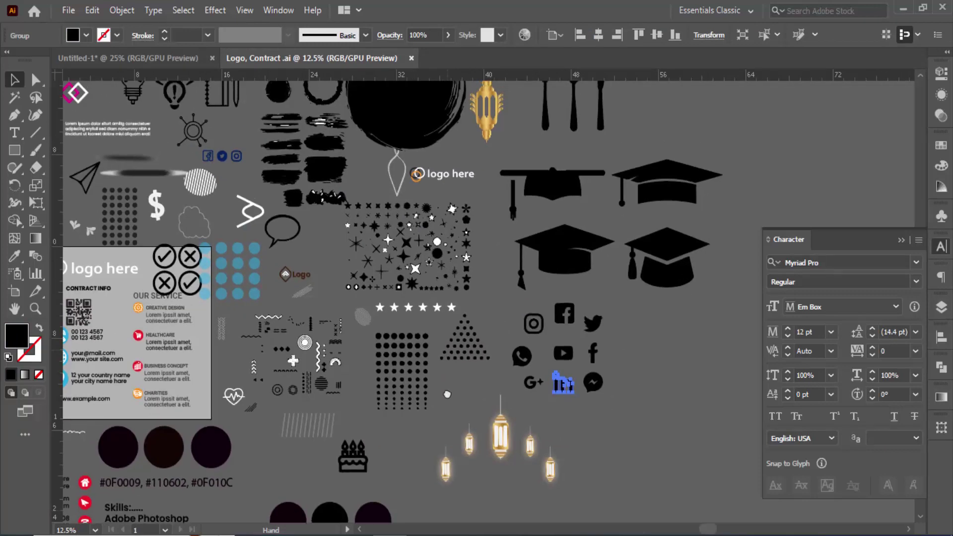
pyautogui.scroll(-1, 447, 394)
pyautogui.scroll(-3, 447, 486)
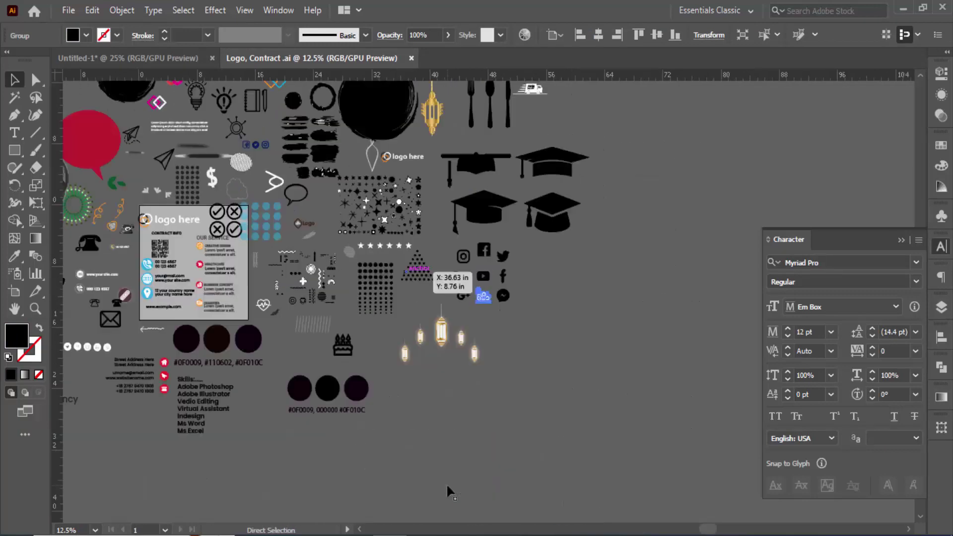
pyautogui.click(390, 471)
pyautogui.moveTo(329, 470); pyautogui.dragTo(458, 482)
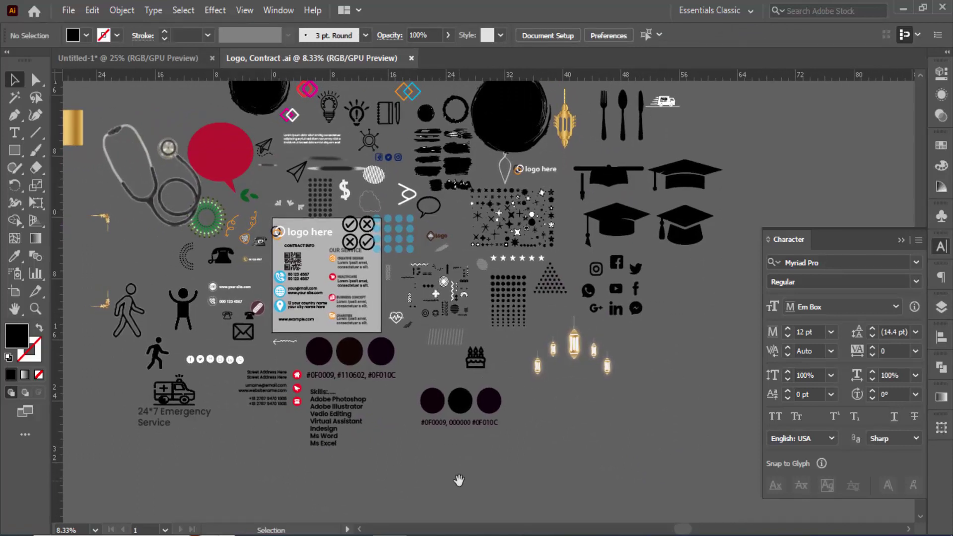
pyautogui.click(140, 55)
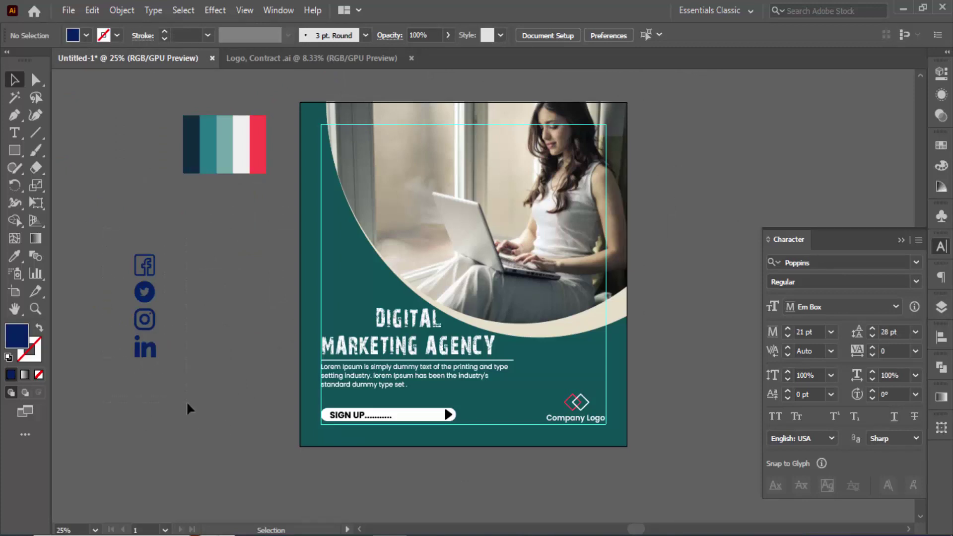
# Scale the four social icons down together and fill them with white
pyautogui.moveTo(187, 407); pyautogui.dragTo(149, 348)
pyautogui.moveTo(156, 360); pyautogui.dragTo(151, 335)
pyautogui.click(86, 35)
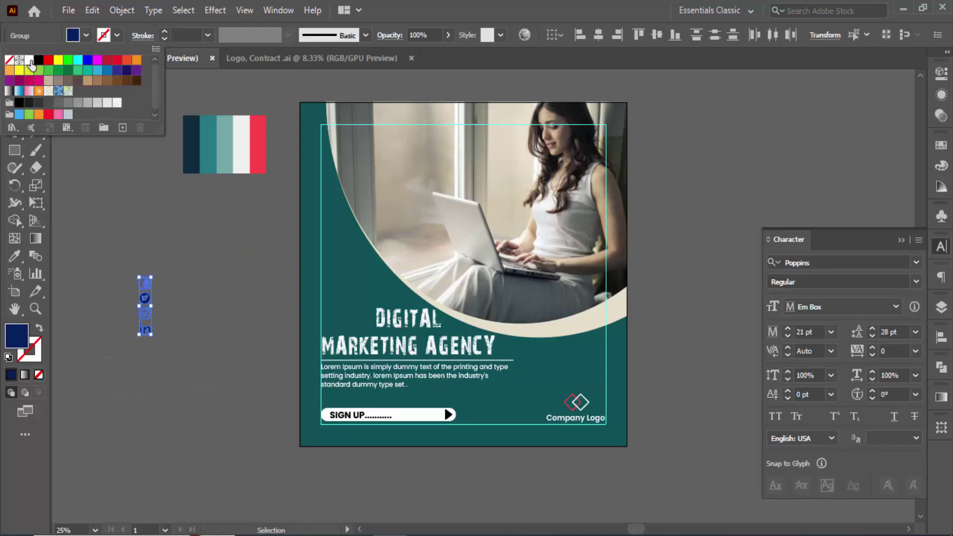
pyautogui.click(29, 59)
pyautogui.click(264, 257)
pyautogui.click(192, 280)
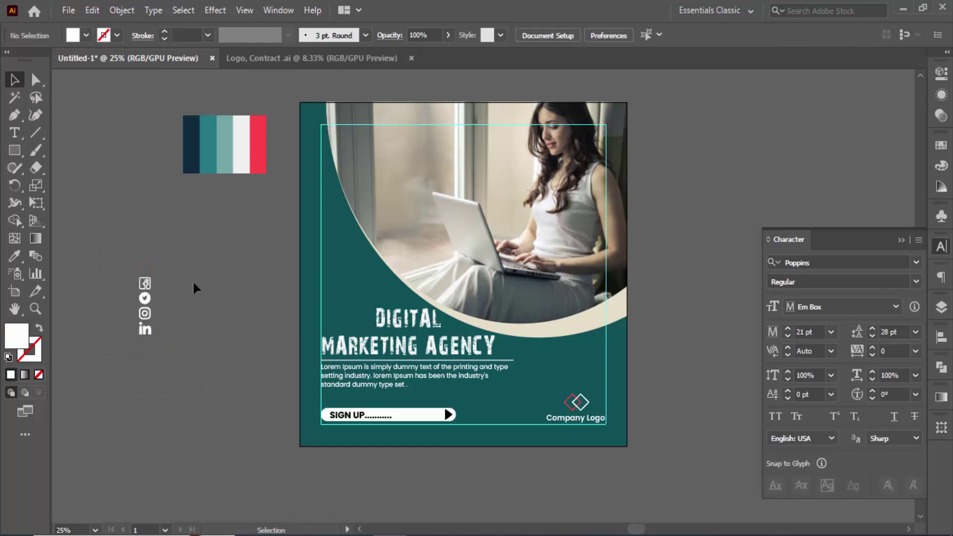
# Lower the LinkedIn icon slightly and distribute the vertical spacing of the four social icons evenly
pyautogui.click(145, 328)
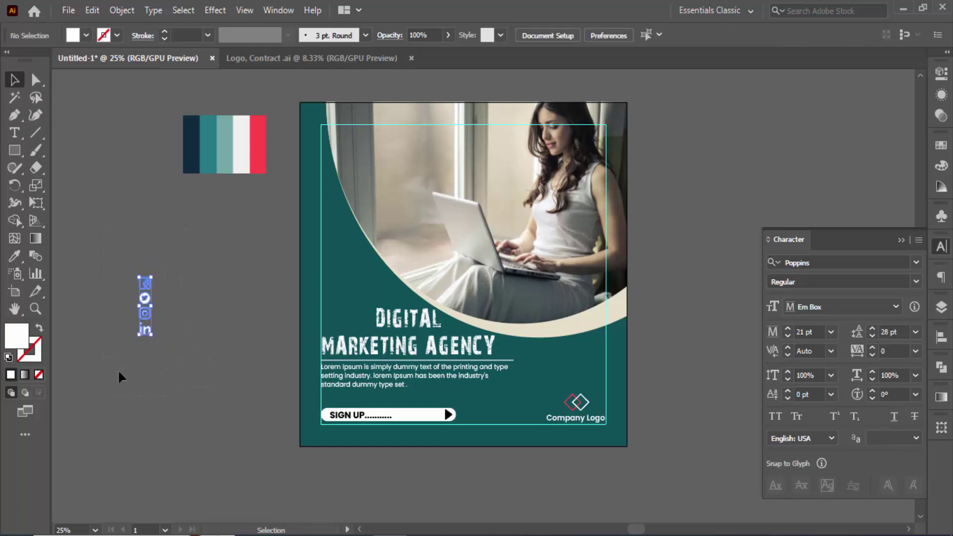
pyautogui.click(941, 337)
pyautogui.click(140, 422)
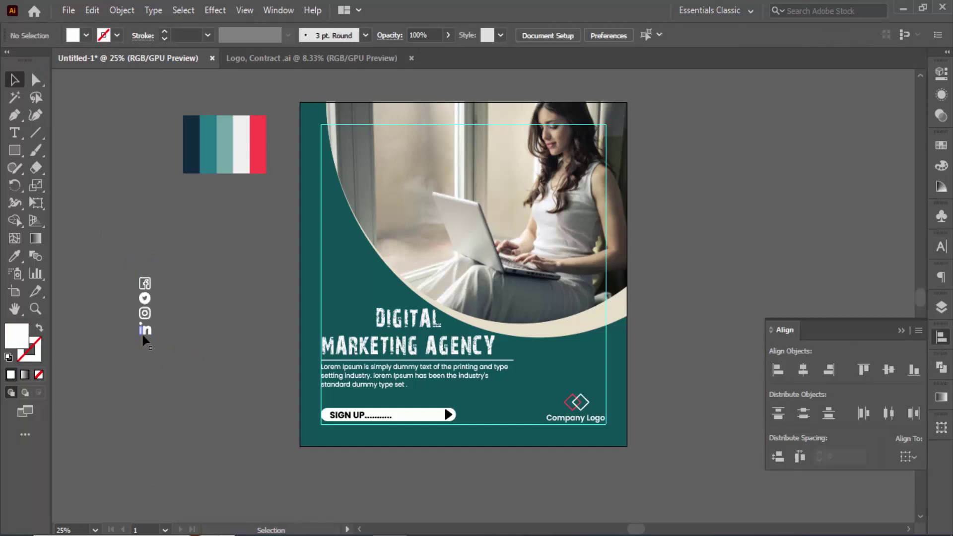
pyautogui.moveTo(144, 329); pyautogui.dragTo(144, 335)
pyautogui.moveTo(134, 270); pyautogui.dragTo(158, 346)
pyautogui.click(778, 457)
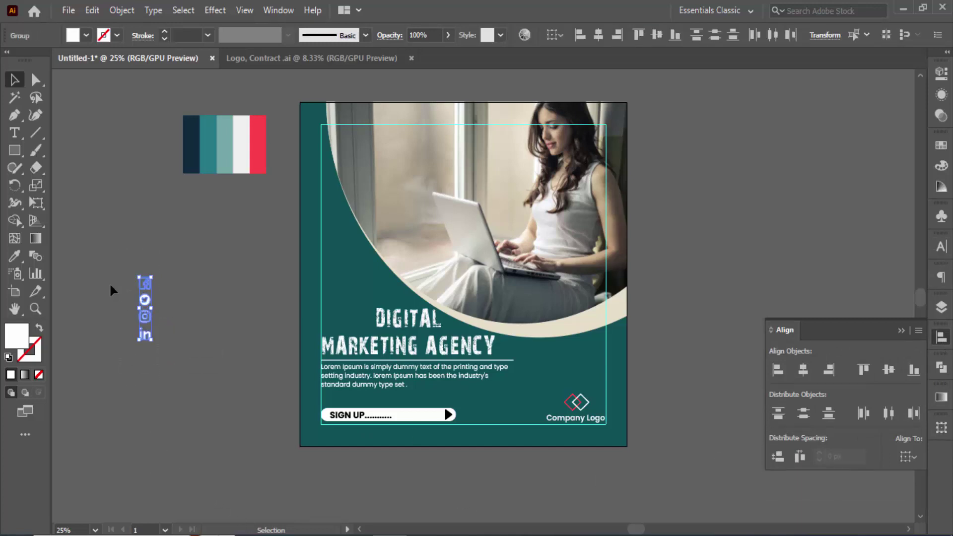
# Group the four social icons and place them on the teal strip at the artboard's upper left edge
pyautogui.rightClick(144, 322)
pyautogui.click(186, 197)
pyautogui.moveTo(144, 313); pyautogui.dragTo(313, 165)
pyautogui.click(200, 304)
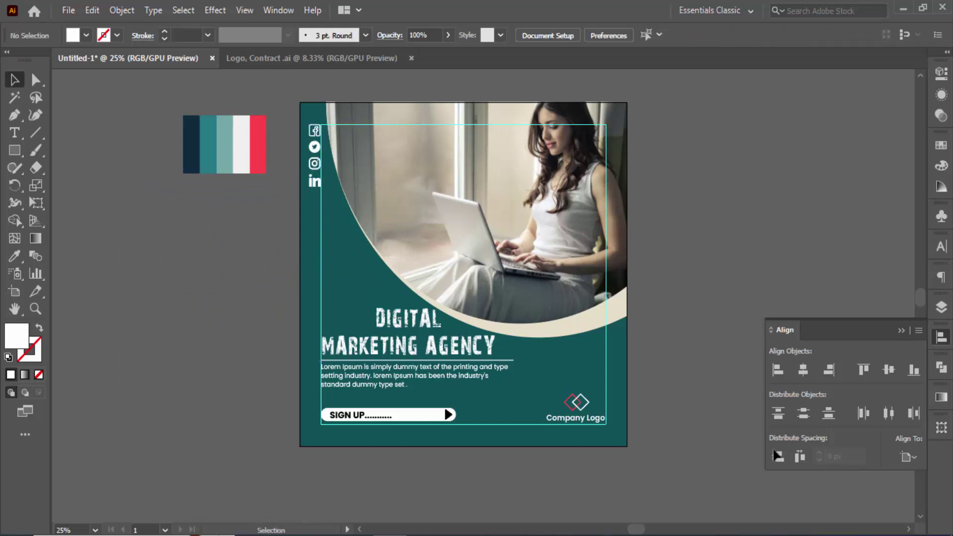
# Hide the margin guide rectangle to check the layout with the social icons
pyautogui.click(941, 307)
pyautogui.scroll(-3, 813, 397)
pyautogui.click(717, 500)
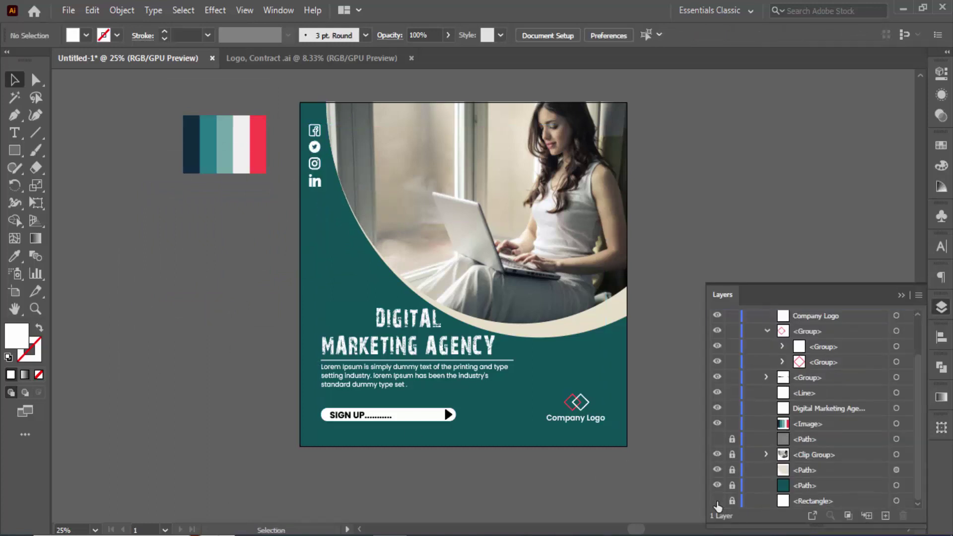
# Copy the black rectangular dot grid from Logo, Contract .ai into the post document and ungroup it
pyautogui.click(300, 60)
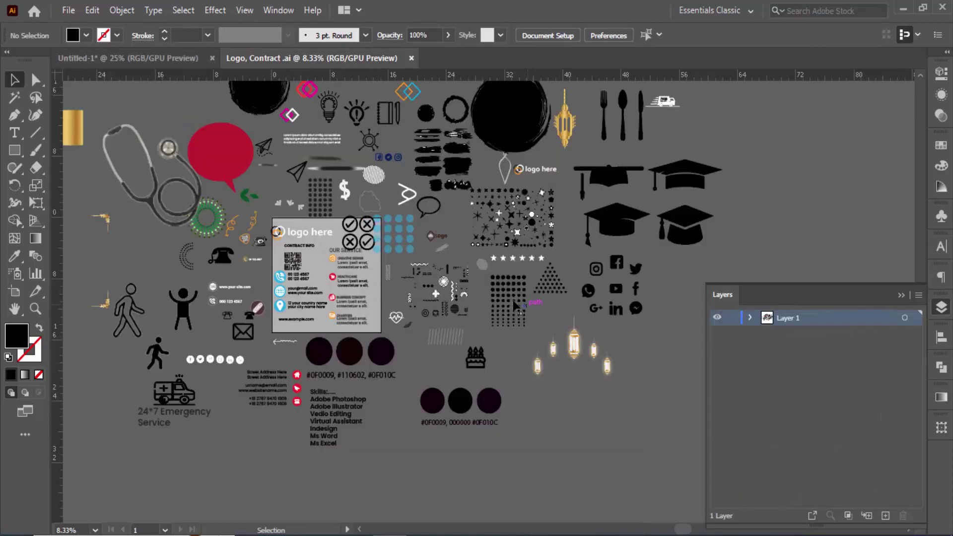
pyautogui.moveTo(512, 303); pyautogui.dragTo(142, 298)
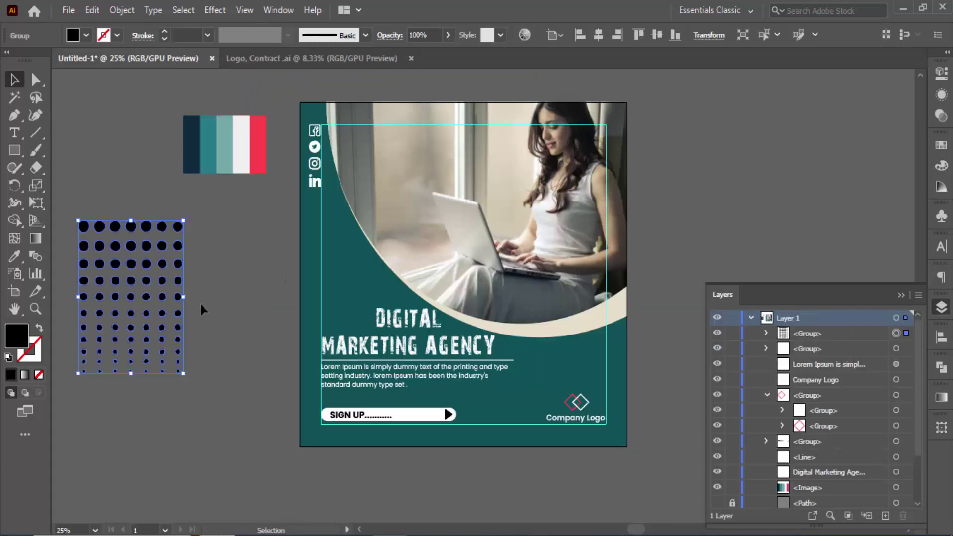
pyautogui.rightClick(99, 282)
pyautogui.click(133, 400)
pyautogui.click(210, 326)
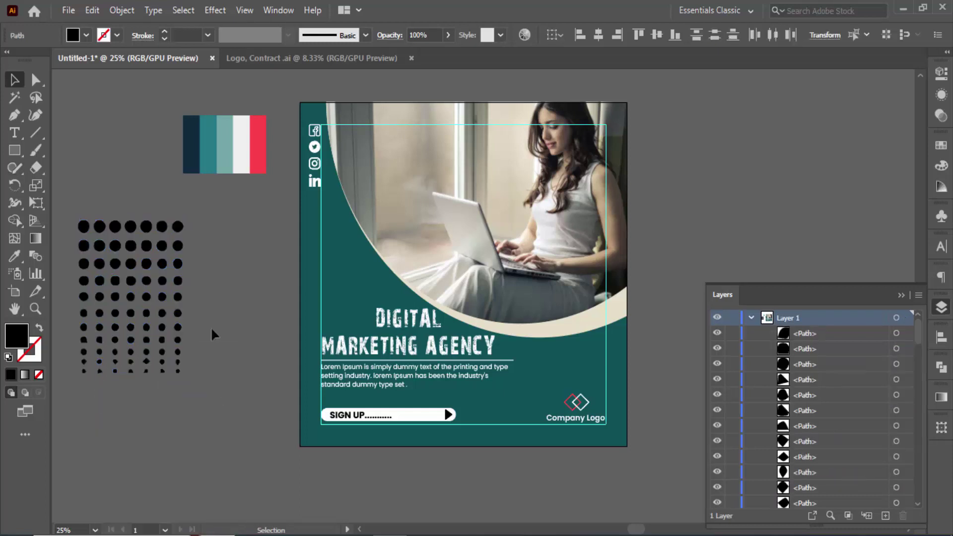
# Delete the three rightmost columns of the dot grid and group the remaining four columns
pyautogui.moveTo(205, 400); pyautogui.dragTo(213, 403)
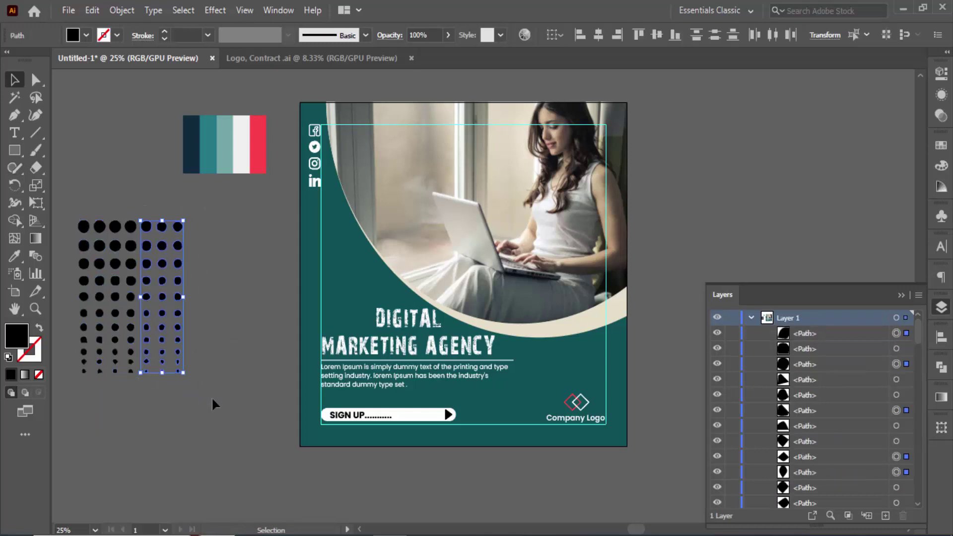
pyautogui.press('Delete')
pyautogui.moveTo(84, 197); pyautogui.dragTo(119, 337)
pyautogui.rightClick(111, 342)
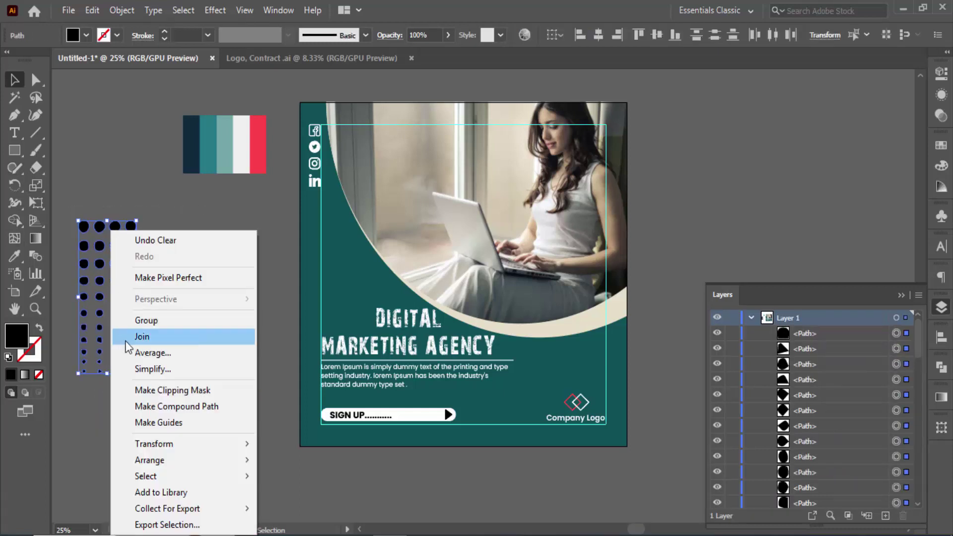
pyautogui.click(133, 336)
pyautogui.hotkey('ctrl', 'z')
pyautogui.hotkey('ctrl', 'z')
# Scale the dot grid down to well under half its size and fill it with light grey
pyautogui.moveTo(94, 261); pyautogui.dragTo(119, 326)
pyautogui.click(85, 35)
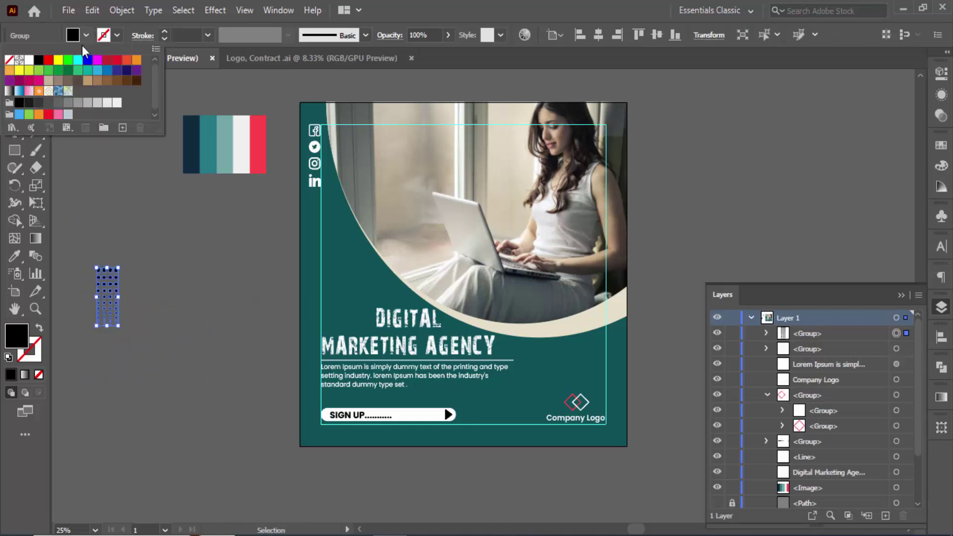
pyautogui.click(107, 102)
pyautogui.click(104, 299)
# Place the dot grid beneath the LinkedIn icon at a slightly smaller size and reduce its opacity
pyautogui.moveTo(115, 281); pyautogui.dragTo(323, 208)
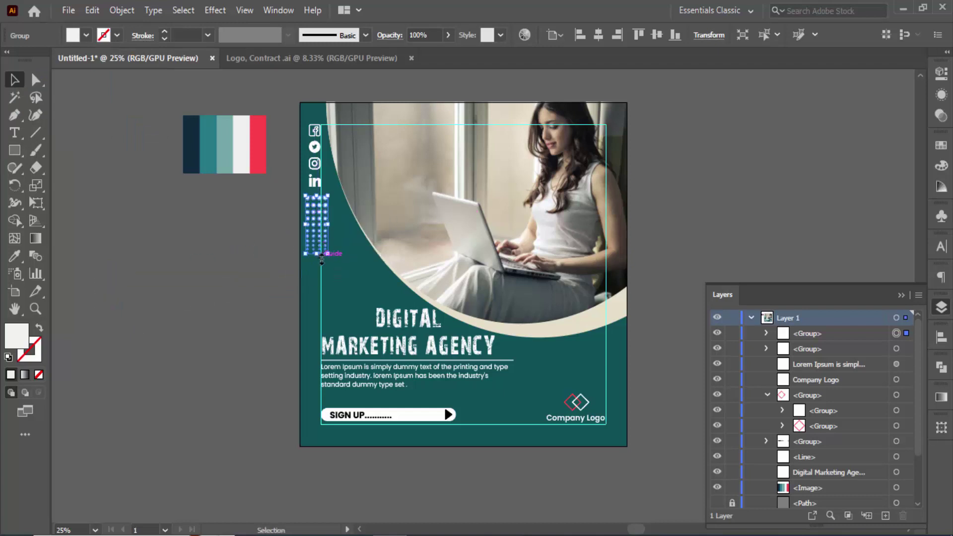
pyautogui.moveTo(322, 258); pyautogui.dragTo(319, 222)
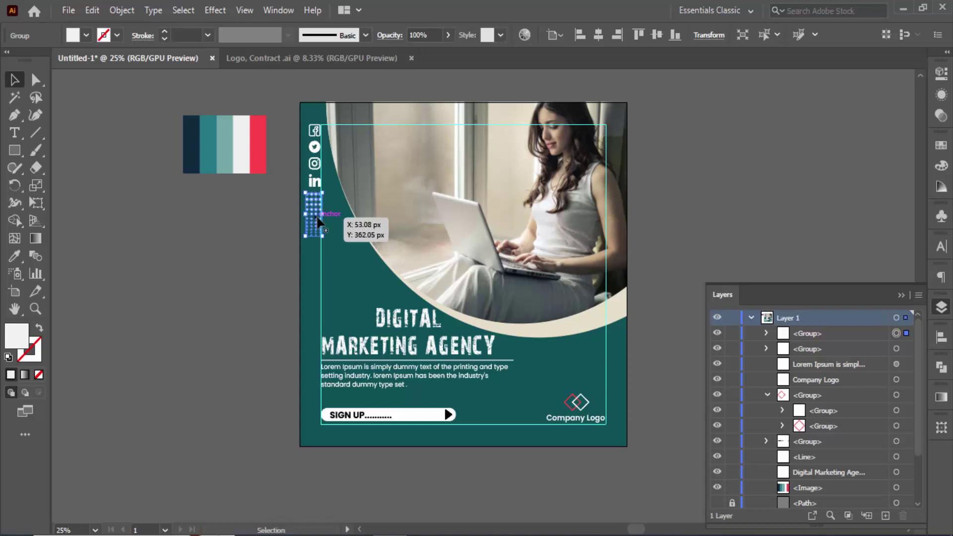
pyautogui.click(448, 34)
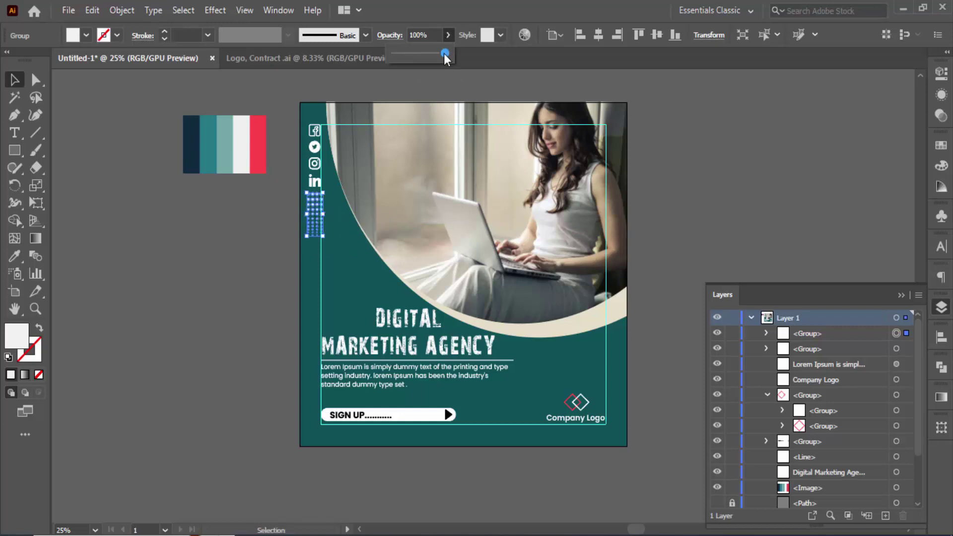
pyautogui.click(249, 266)
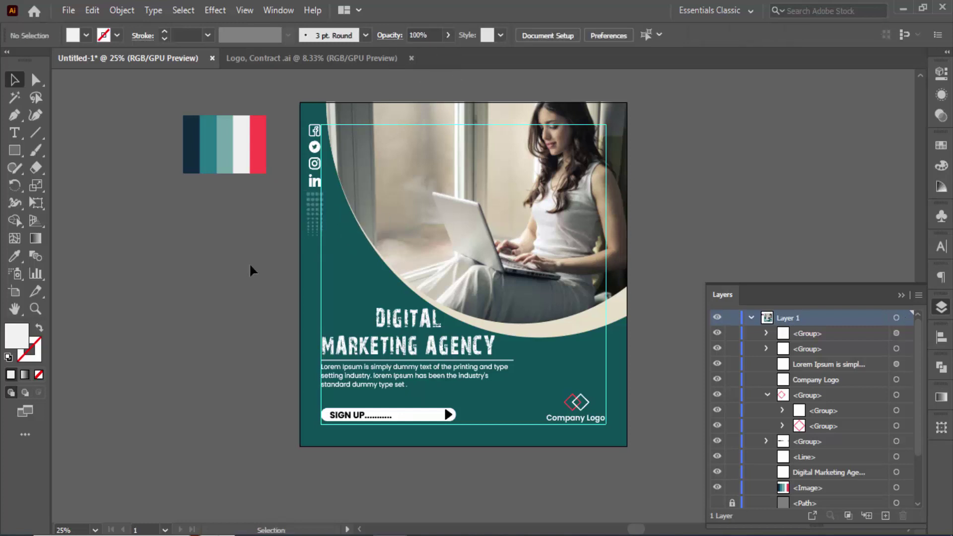
# Hide the margin guide rectangle again and check the dot grid's placement under the social icons
pyautogui.scroll(-3, 714, 506)
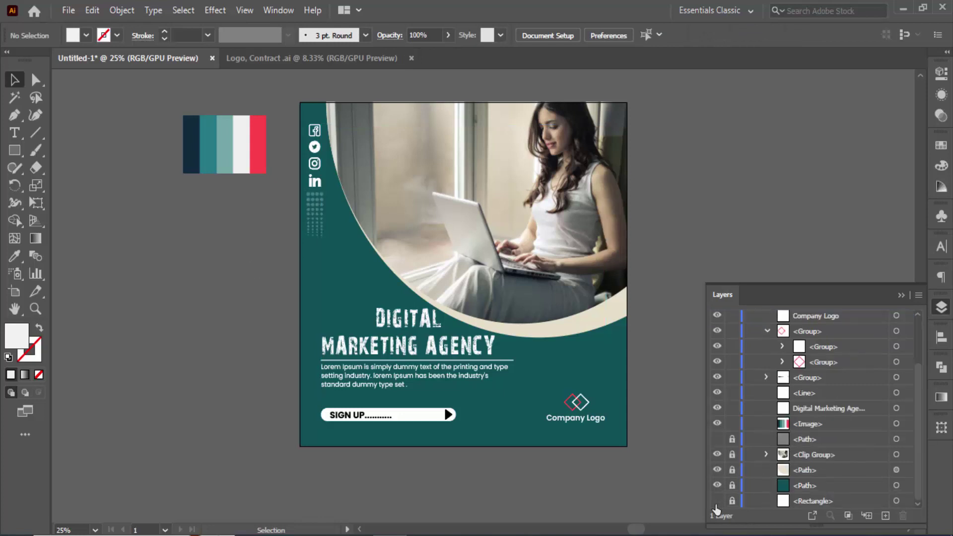
pyautogui.click(315, 219)
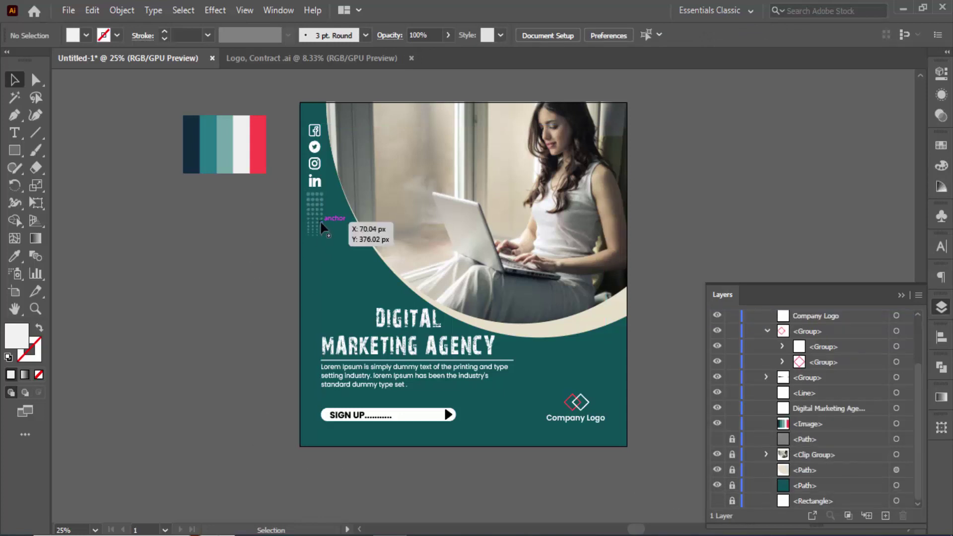
# Duplicate the dot grid and place the copy above the logo, near the artboard's right edge
pyautogui.click(92, 10)
pyautogui.click(115, 81)
pyautogui.click(92, 10)
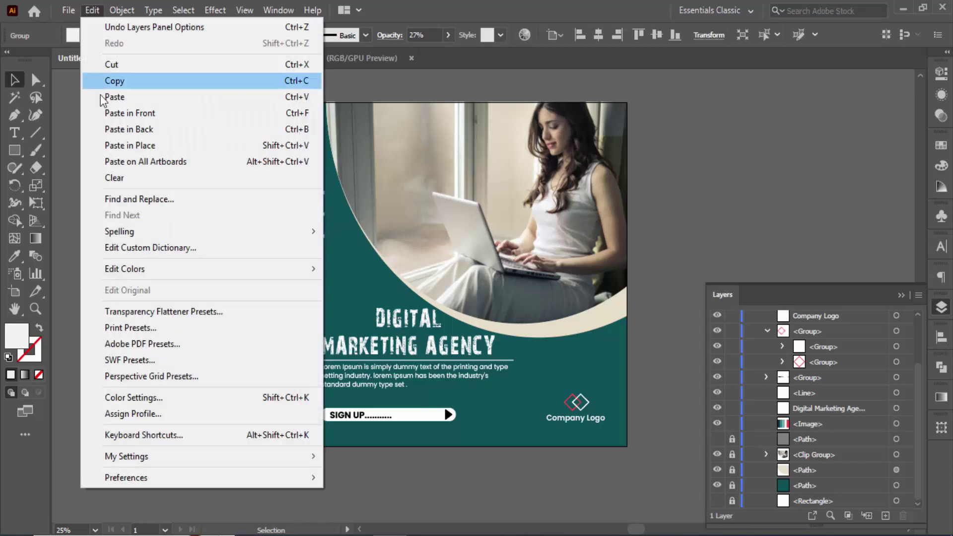
pyautogui.click(114, 113)
pyautogui.moveTo(320, 214); pyautogui.dragTo(609, 361)
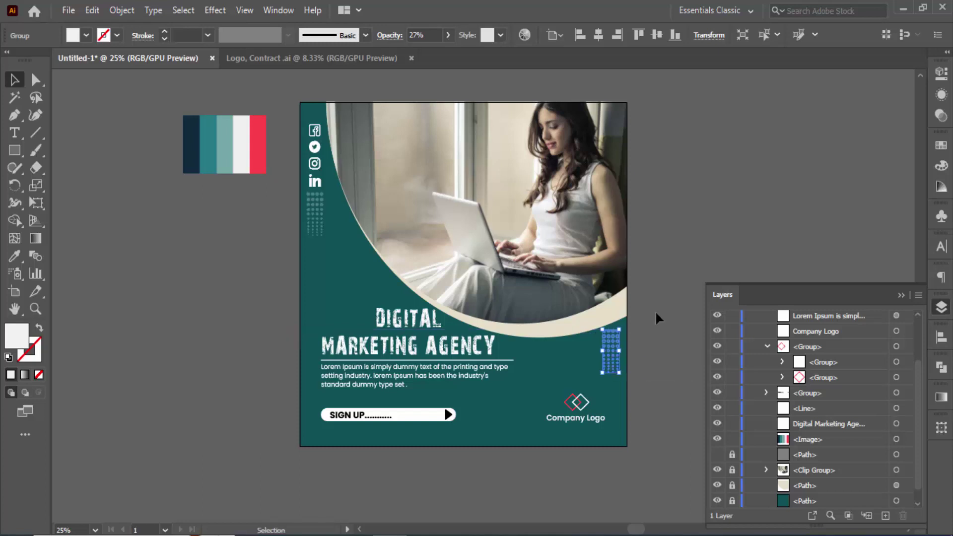
pyautogui.press('Return')
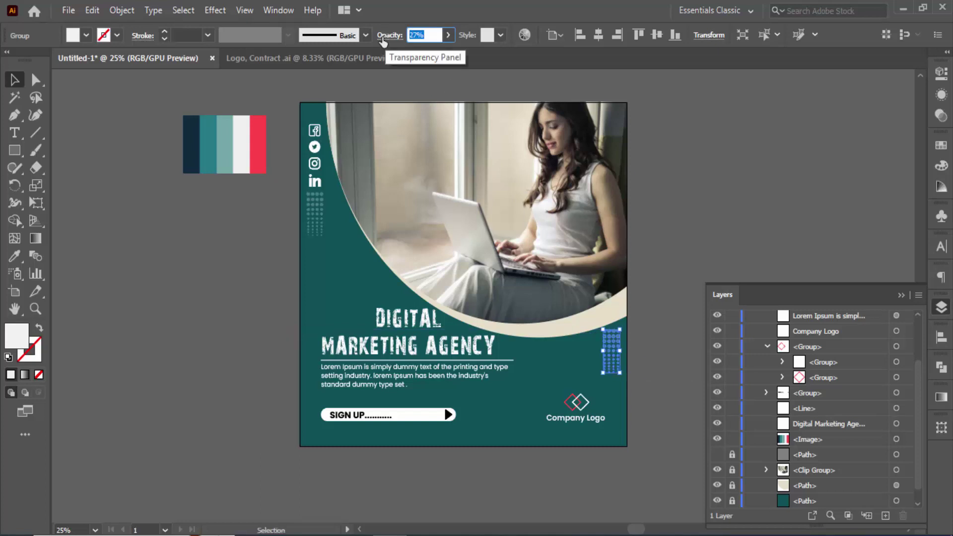
# Set the opacity of the dot grid under the social icons to 27%
pyautogui.click(233, 297)
pyautogui.click(313, 222)
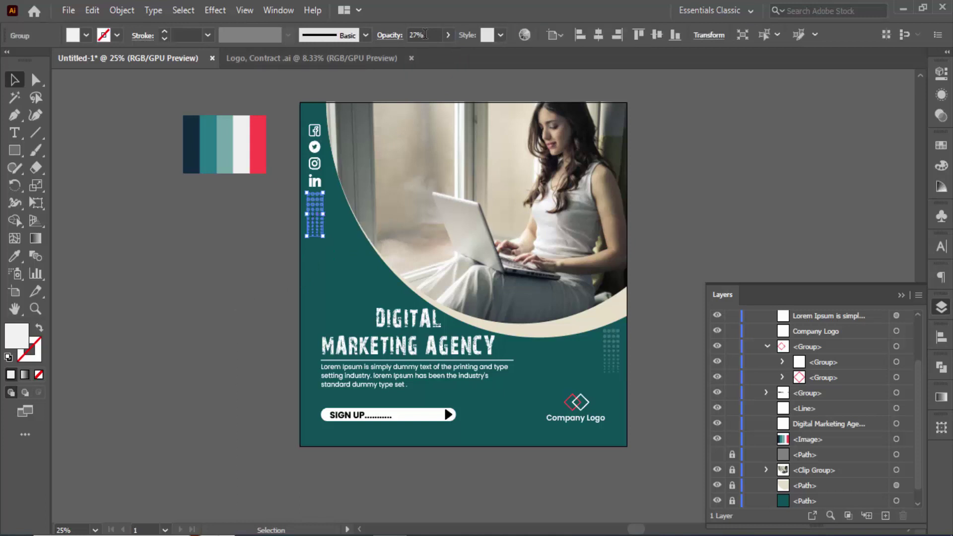
pyautogui.click(419, 35)
pyautogui.write('27')
pyautogui.press('Return')
pyautogui.click(203, 298)
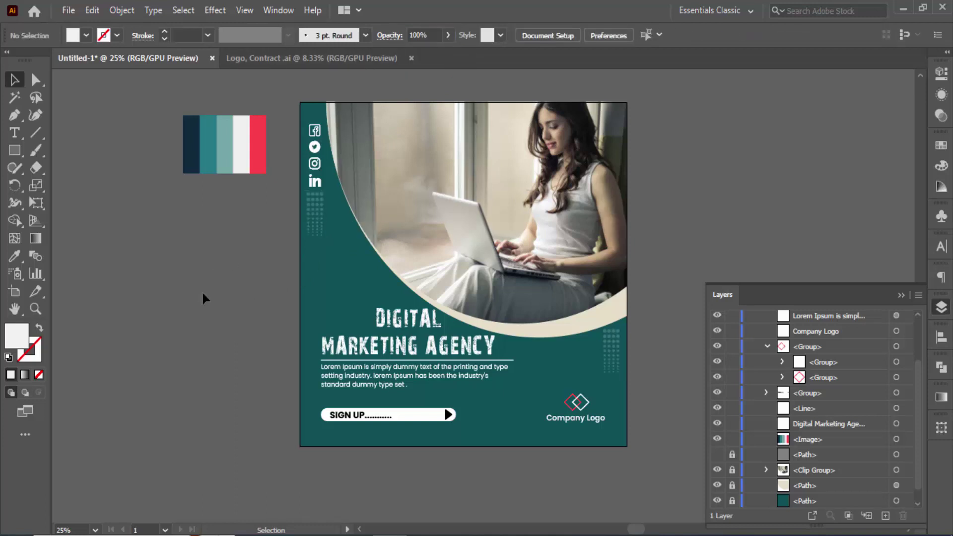
# Move the colour palette image farther up and away from the artboard
pyautogui.hscroll(3, 152, 253)
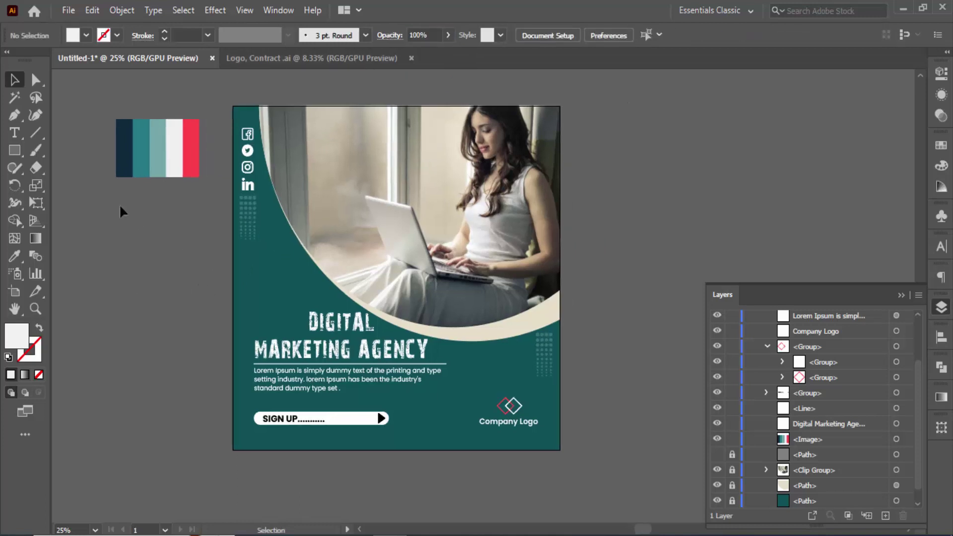
pyautogui.click(106, 132)
pyautogui.click(69, 185)
# Draw a closed wavy shape across the post with the Curvature tool, extending beyond both sides of the artboard
pyautogui.click(35, 114)
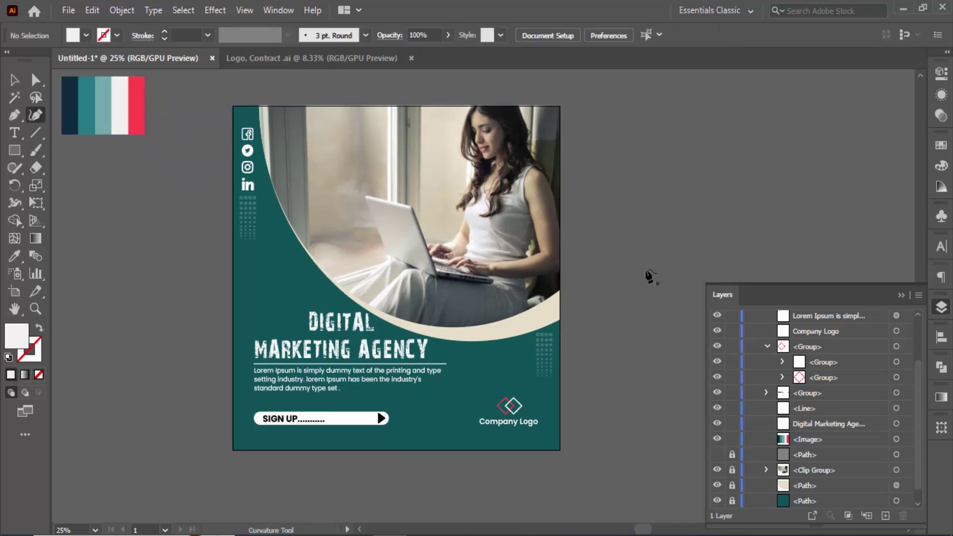
pyautogui.click(617, 298)
pyautogui.click(404, 135)
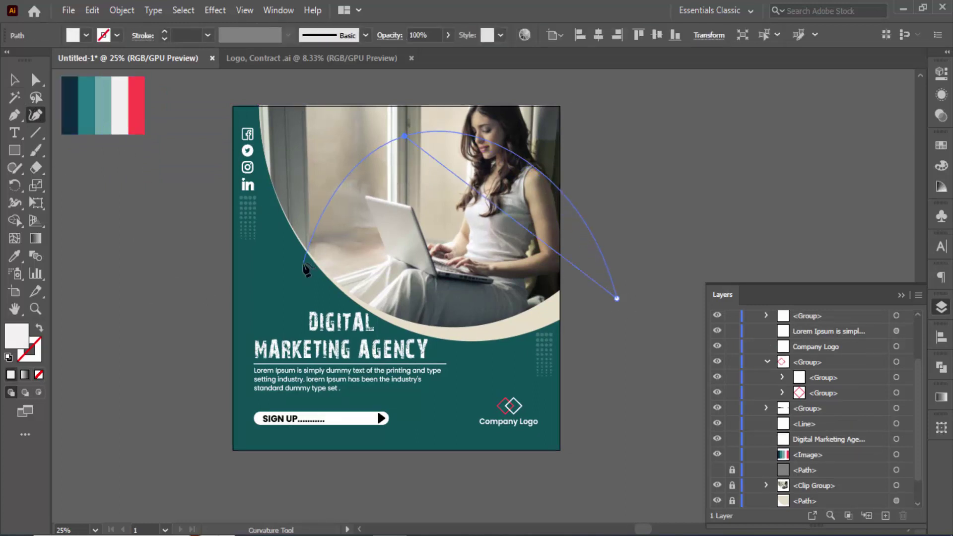
pyautogui.click(289, 276)
pyautogui.click(183, 211)
pyautogui.click(155, 425)
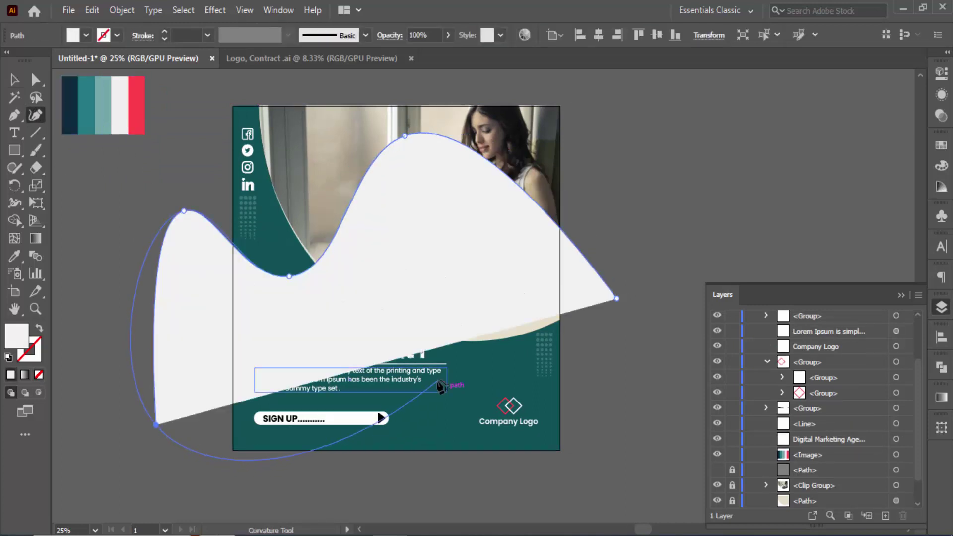
pyautogui.click(440, 352)
pyautogui.click(547, 491)
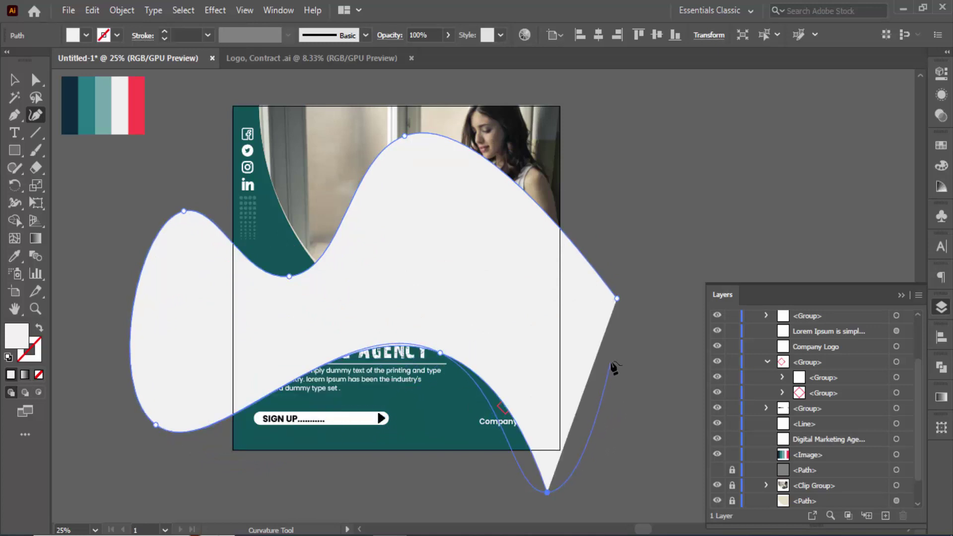
pyautogui.click(616, 299)
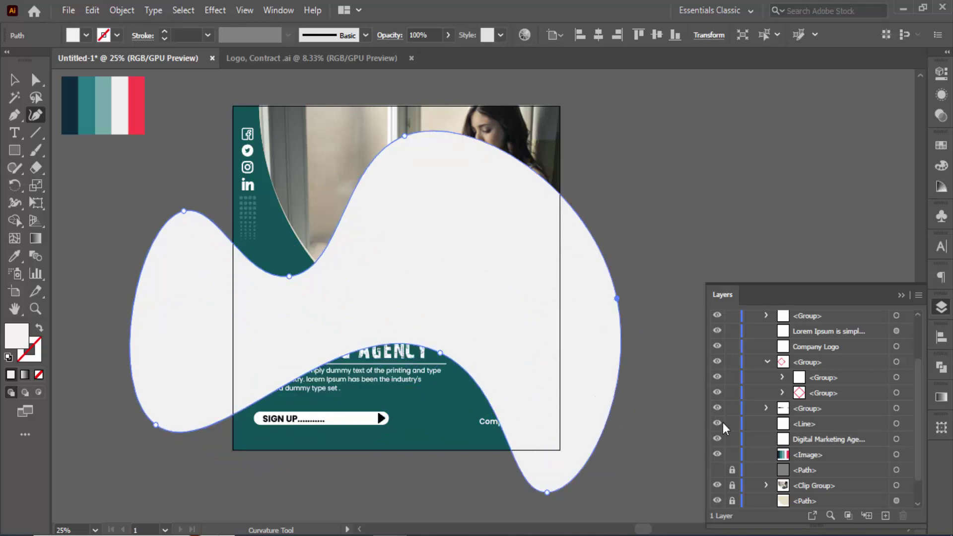
# Show and unlock the hidden grey square path and bring it to the front
pyautogui.click(716, 471)
pyautogui.click(732, 469)
pyautogui.click(858, 471)
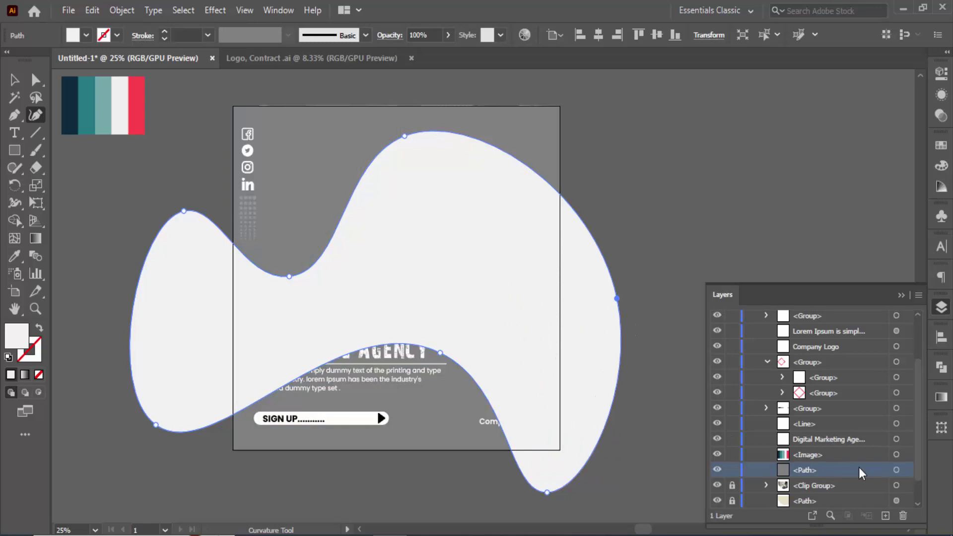
pyautogui.click(895, 470)
pyautogui.click(14, 79)
pyautogui.rightClick(280, 149)
pyautogui.moveTo(317, 436)
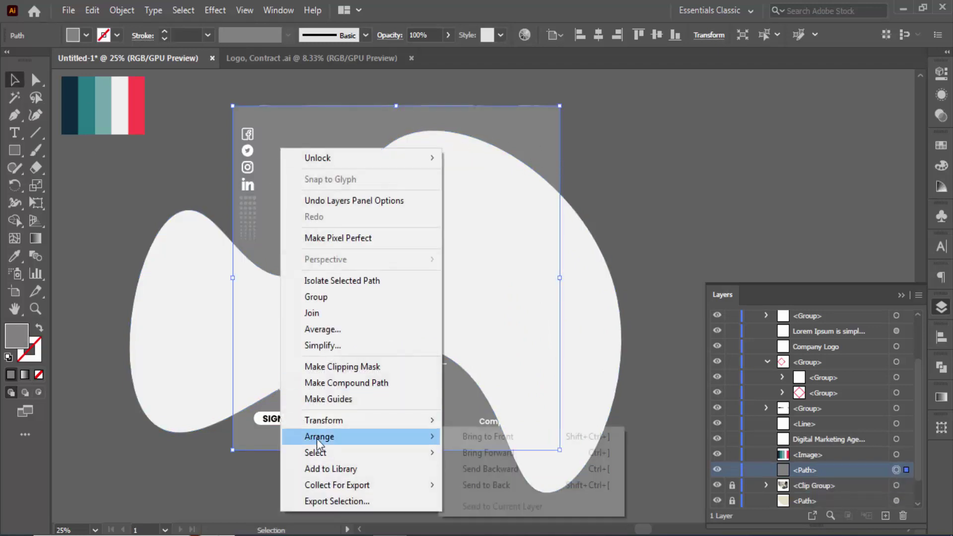
pyautogui.click(472, 436)
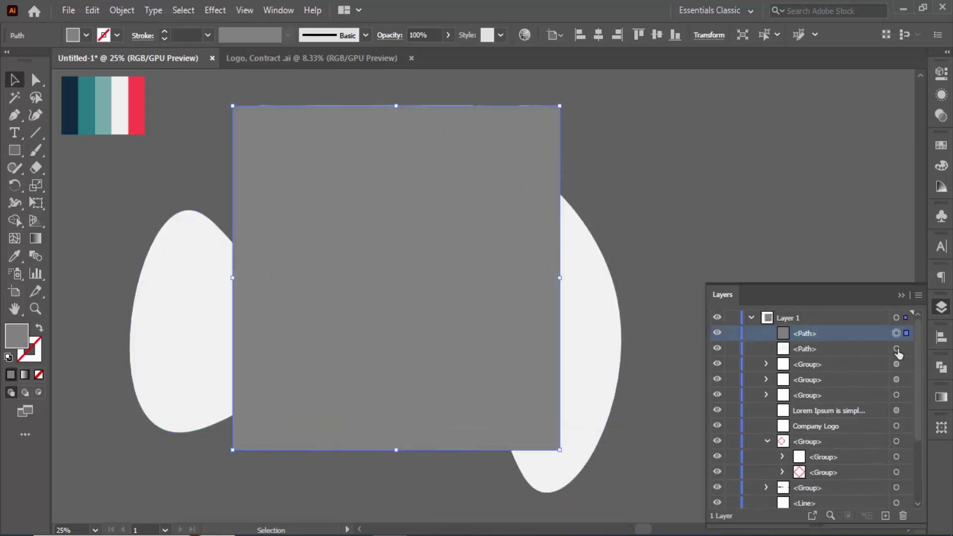
# Swap the fill and stroke of the wavy shape to turn it into an outline
pyautogui.keyDown('shift'); pyautogui.click(896, 348); pyautogui.keyUp('shift')
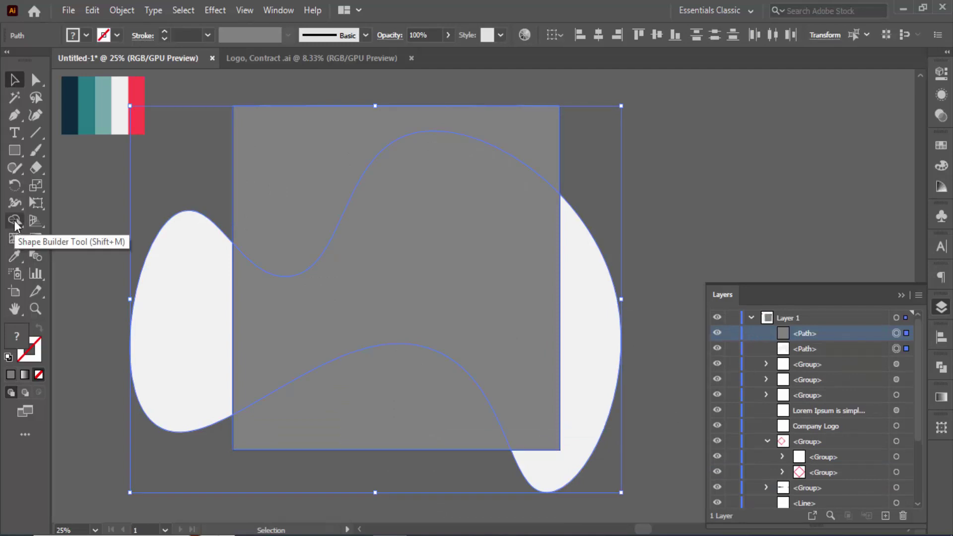
pyautogui.click(897, 352)
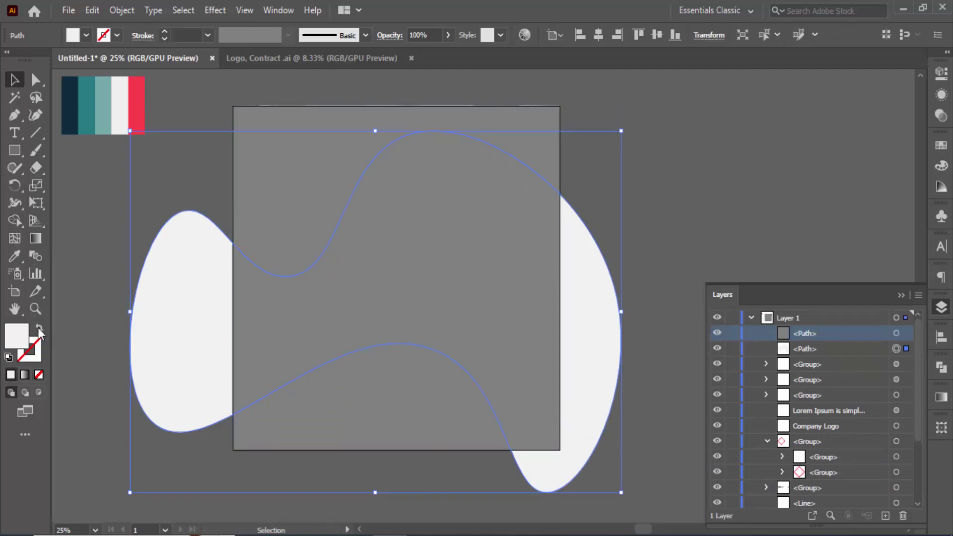
pyautogui.hotkey('shift', 'x')
# Trim away the parts of the wavy outline outside the grey square with the Shape Builder tool
pyautogui.keyDown('shift'); pyautogui.click(905, 333); pyautogui.keyUp('shift')
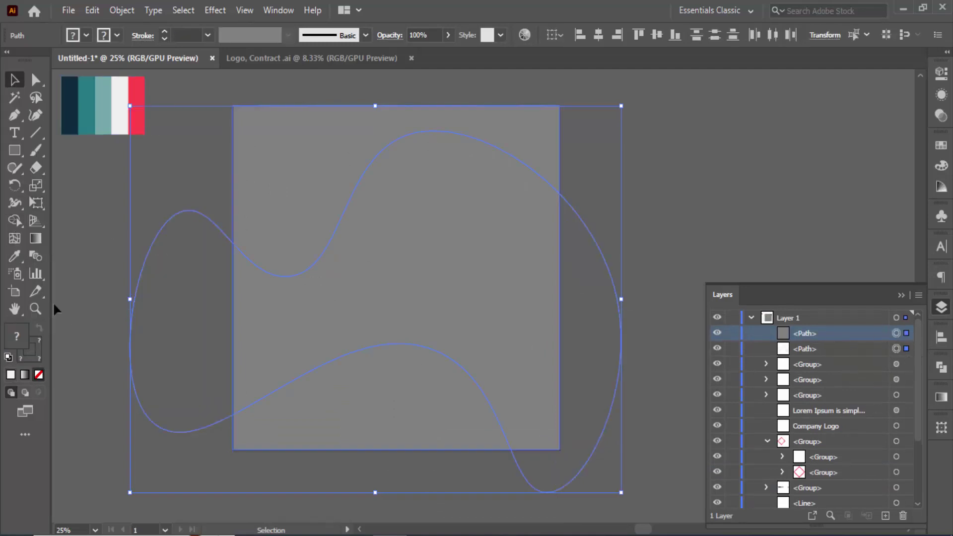
pyautogui.click(14, 221)
pyautogui.keyDown('alt'); pyautogui.click(614, 354); pyautogui.keyUp('alt')
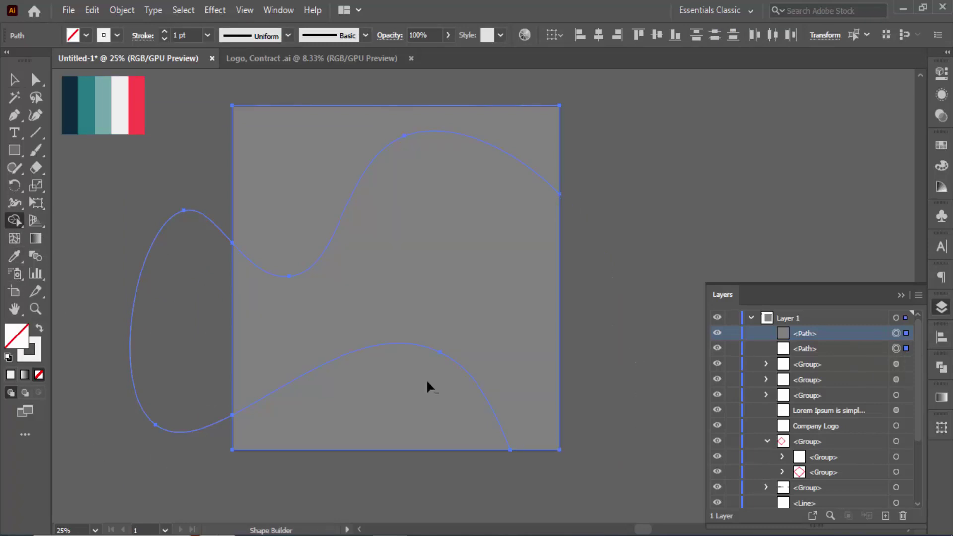
pyautogui.keyDown('alt'); pyautogui.click(133, 372); pyautogui.keyUp('alt')
# Lock and hide the grey square, and group the two remaining curved lines
pyautogui.click(731, 333)
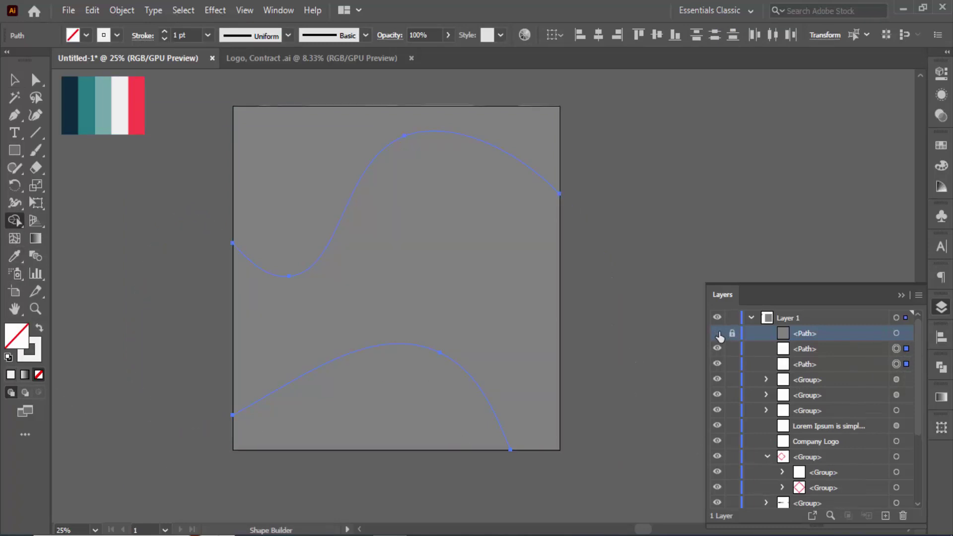
pyautogui.click(717, 333)
pyautogui.press('v')
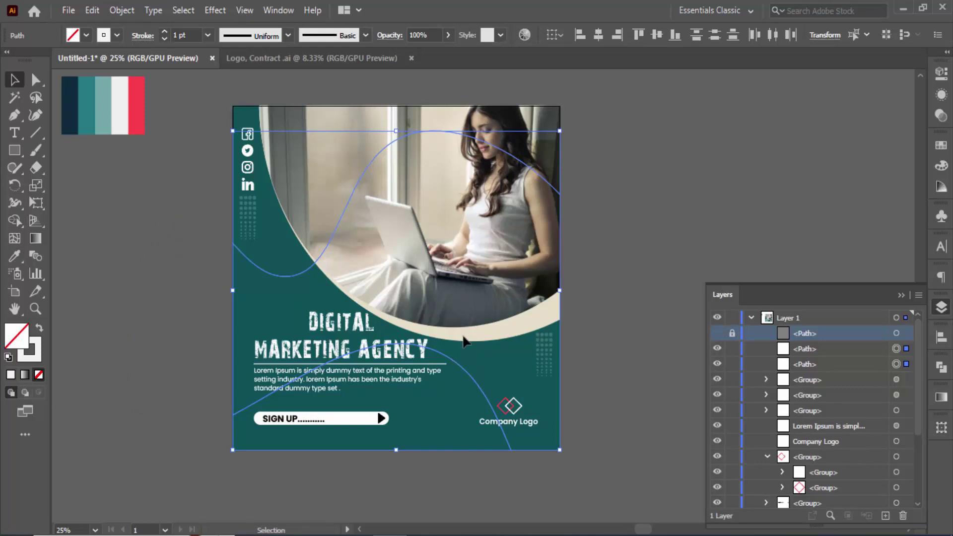
pyautogui.rightClick(324, 269)
pyautogui.click(337, 318)
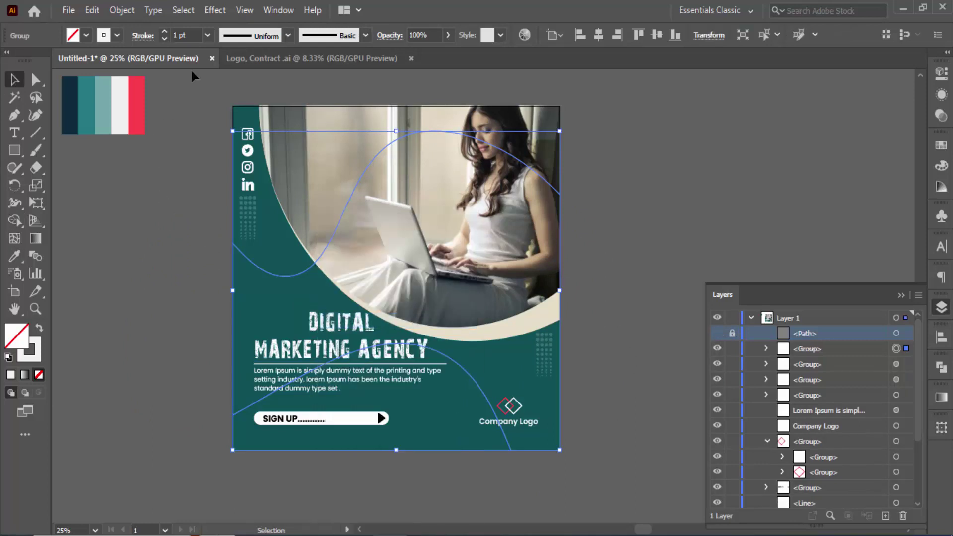
# Try a 0.75 pt stroke on the grouped curved lines
pyautogui.click(207, 35)
pyautogui.click(218, 82)
pyautogui.click(652, 198)
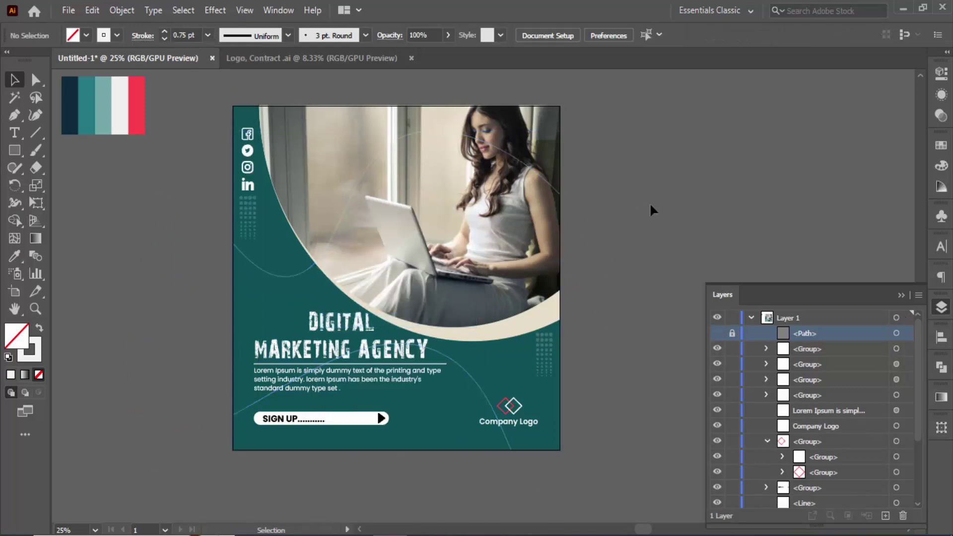
# Set the stroke weight of the grouped curved lines to 0.5 pt
pyautogui.click(895, 349)
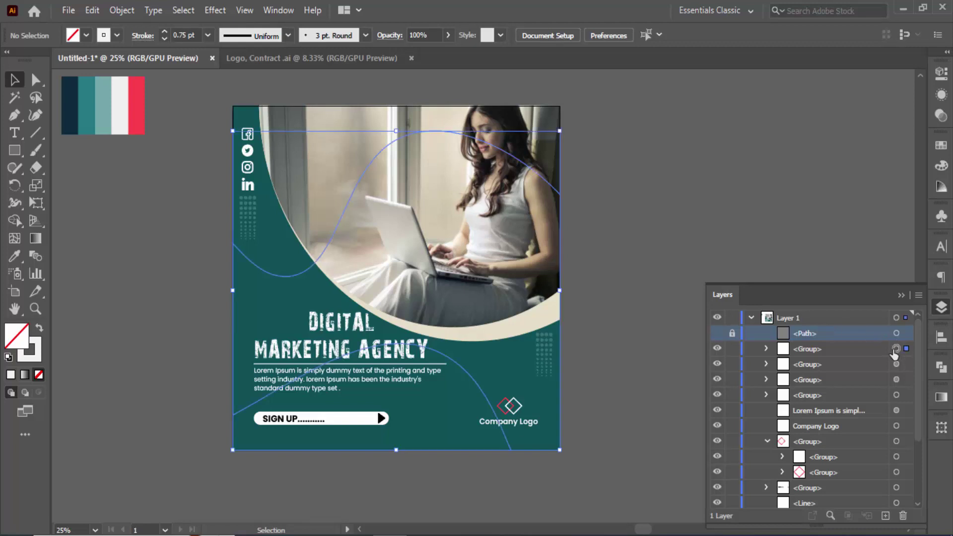
pyautogui.click(208, 35)
pyautogui.click(216, 64)
pyautogui.click(639, 212)
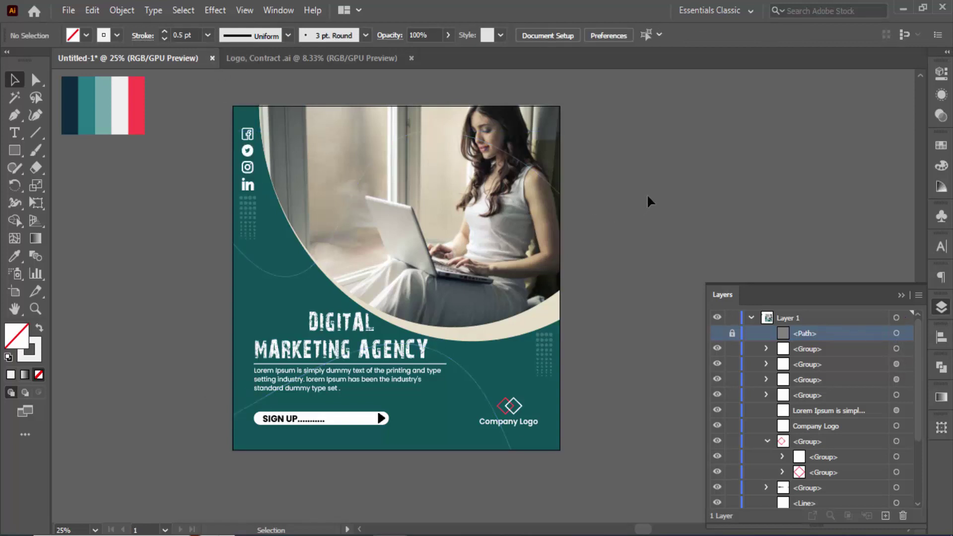
# Delete the colour palette image and collapse the logo icon's group in the layer list
pyautogui.click(100, 115)
pyautogui.press('Delete')
pyautogui.click(766, 440)
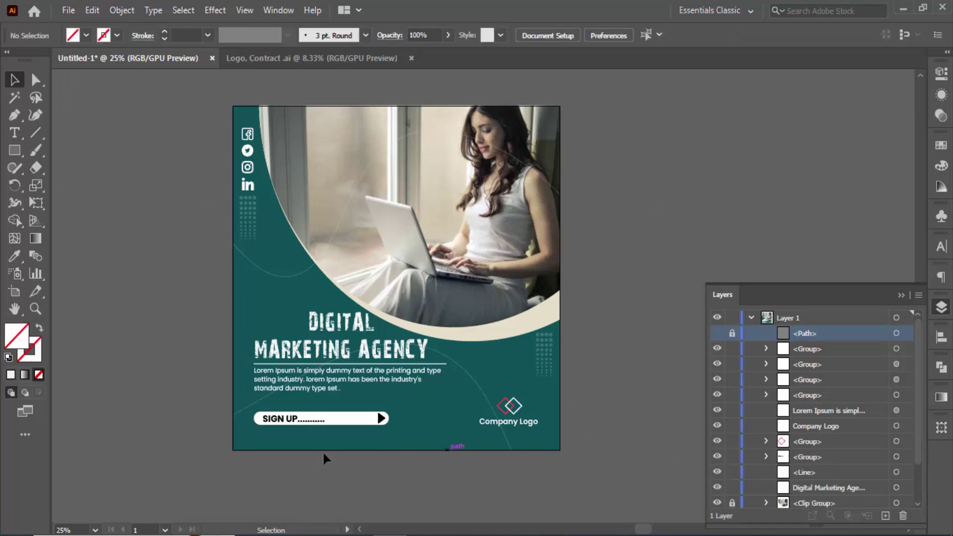
# Ungroup the SIGN UP button into its arrow, text and rectangle
pyautogui.rightClick(279, 419)
pyautogui.click(330, 289)
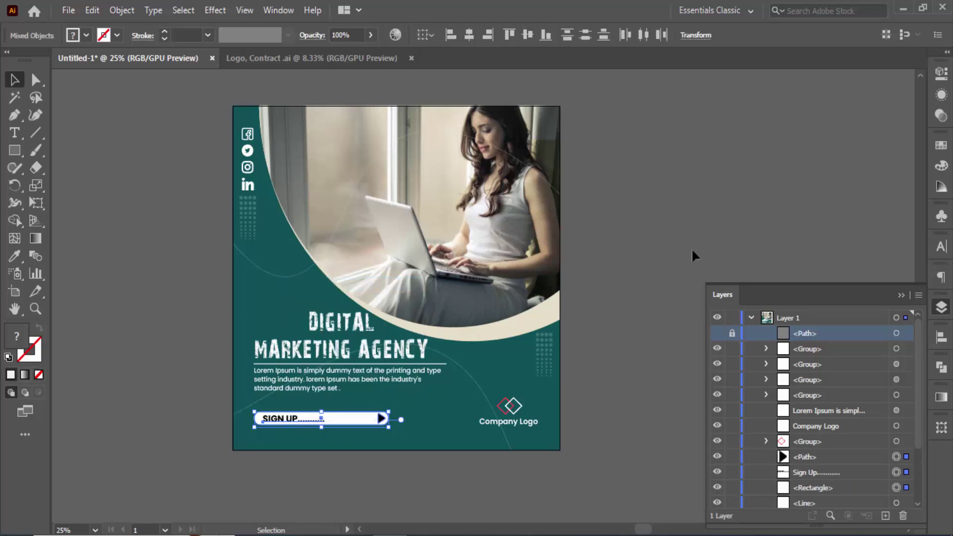
pyautogui.click(596, 418)
# Group the diamond logo icon with the Company Logo text
pyautogui.click(511, 406)
pyautogui.keyDown('shift'); pyautogui.click(532, 423); pyautogui.keyUp('shift')
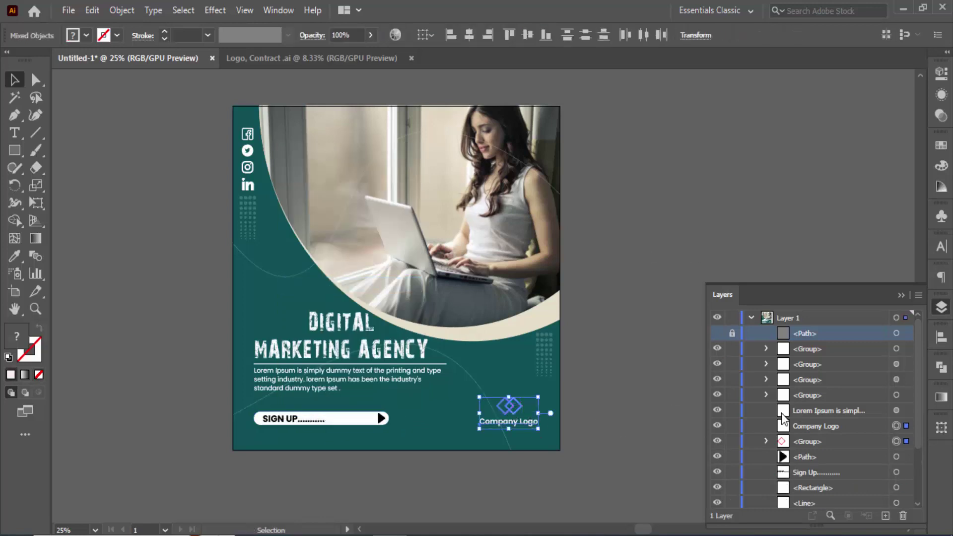
pyautogui.rightClick(510, 404)
pyautogui.click(556, 276)
# Rename the new logo group as Logo and lock it
pyautogui.click(799, 428)
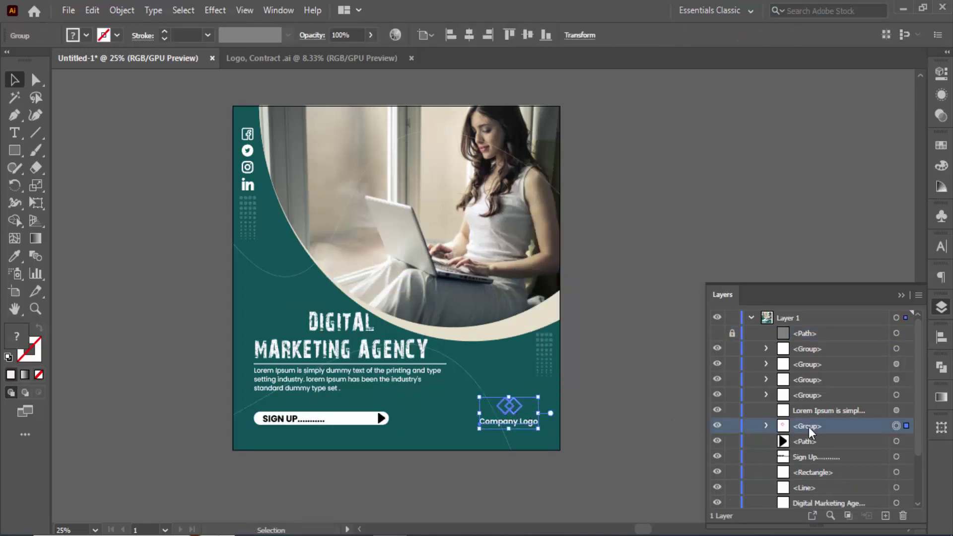
pyautogui.doubleClick(828, 427)
pyautogui.write('Logo')
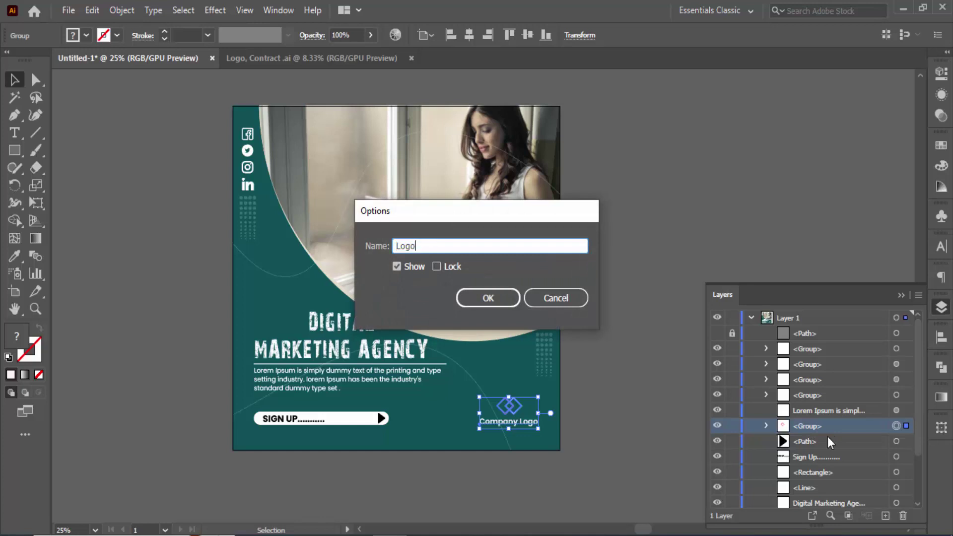
pyautogui.click(491, 297)
pyautogui.hotkey('ctrl', '2')
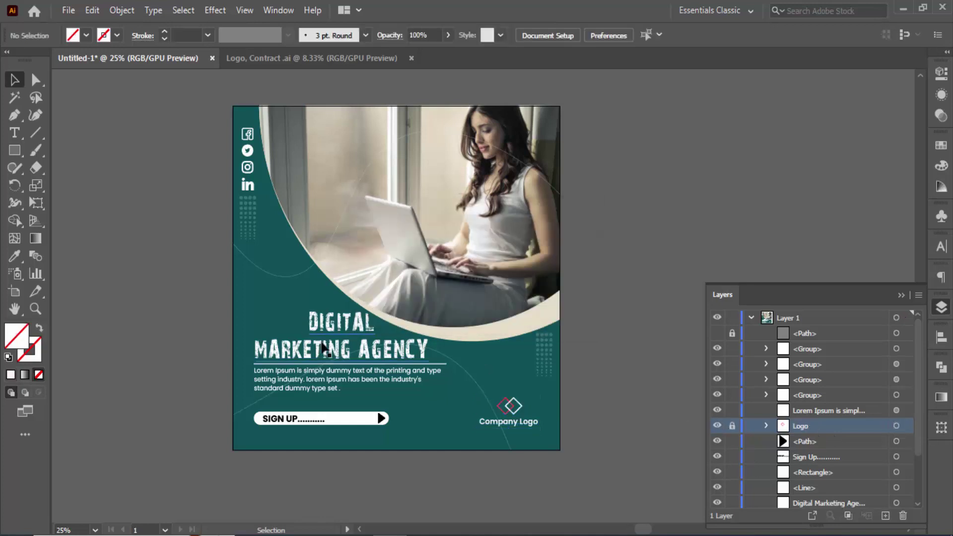
# Group the Digital Marketing Agency heading, the paragraph and the SIGN UP text
pyautogui.click(335, 327)
pyautogui.keyDown('shift'); pyautogui.click(347, 380); pyautogui.keyUp('shift')
pyautogui.keyDown('shift'); pyautogui.click(280, 419); pyautogui.keyUp('shift')
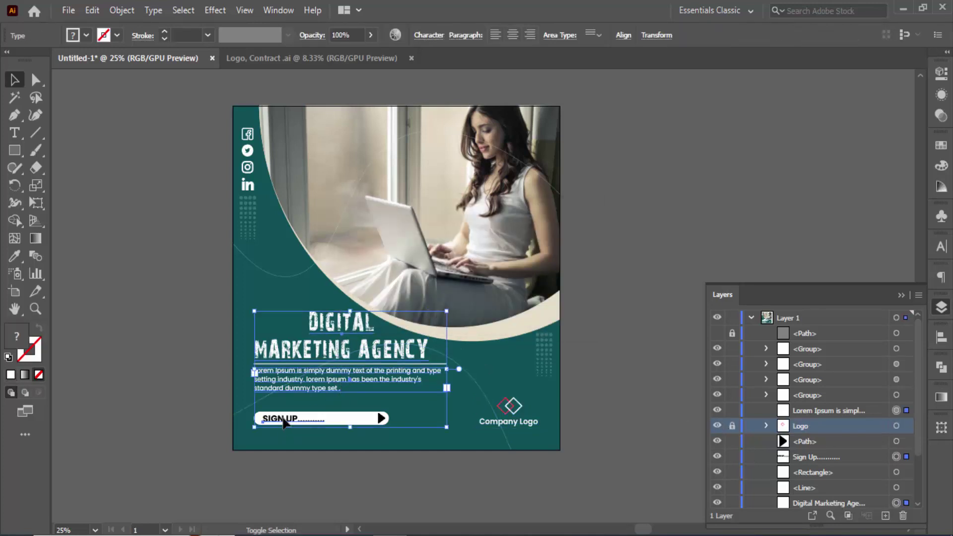
pyautogui.rightClick(283, 419)
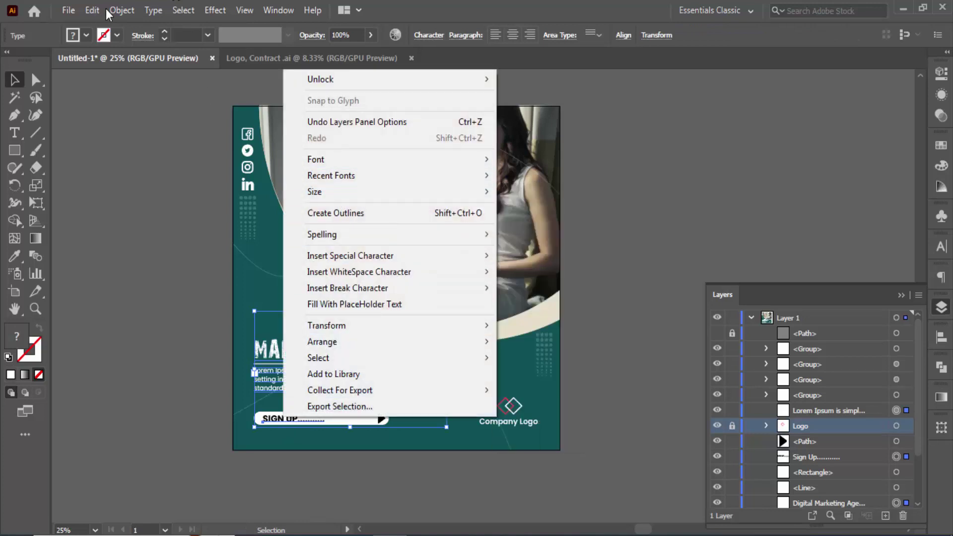
pyautogui.click(122, 10)
pyautogui.click(171, 76)
# Rename the group of heading, paragraph and SIGN UP text as Text
pyautogui.doubleClick(836, 413)
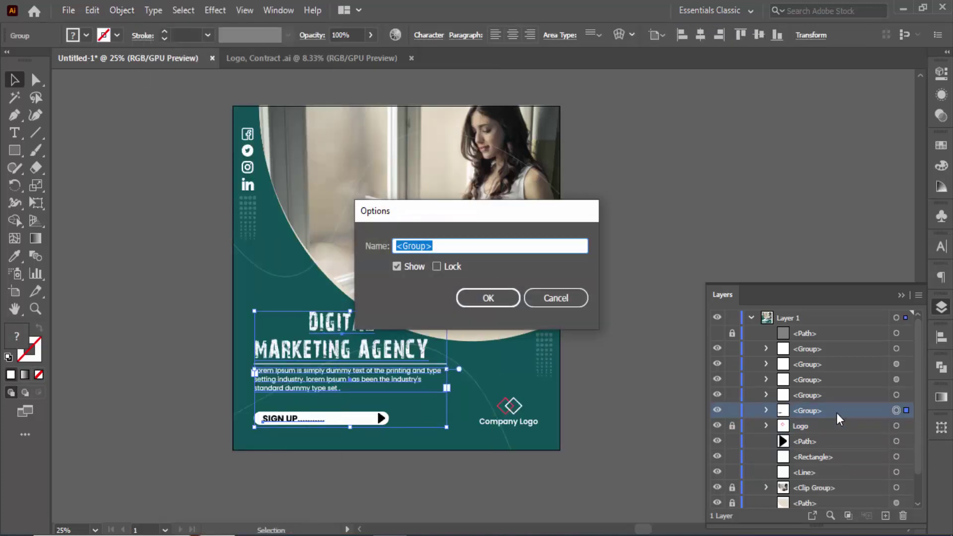
pyautogui.write('Text')
pyautogui.press('Return')
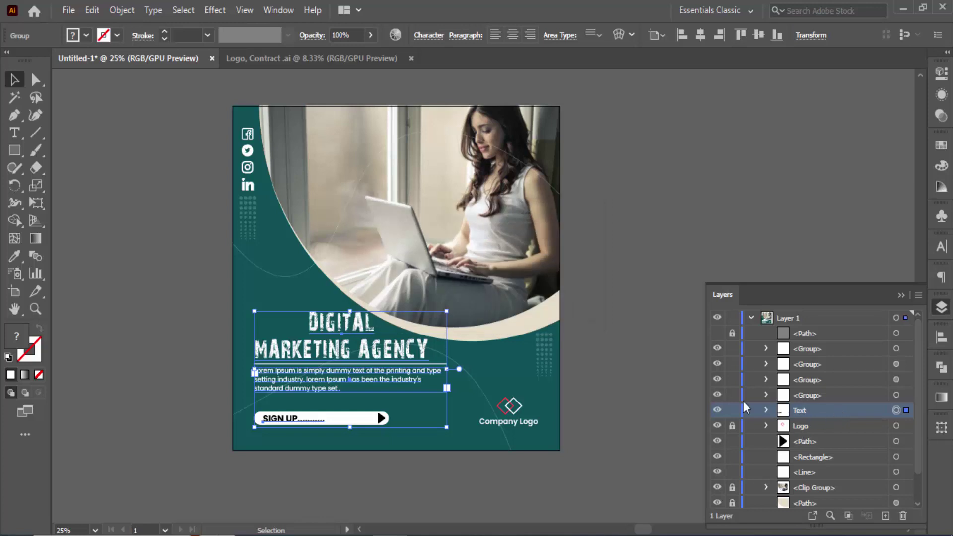
# Lock the Text group and hide both the Text and Logo groups
pyautogui.click(732, 410)
pyautogui.click(717, 410)
pyautogui.click(716, 425)
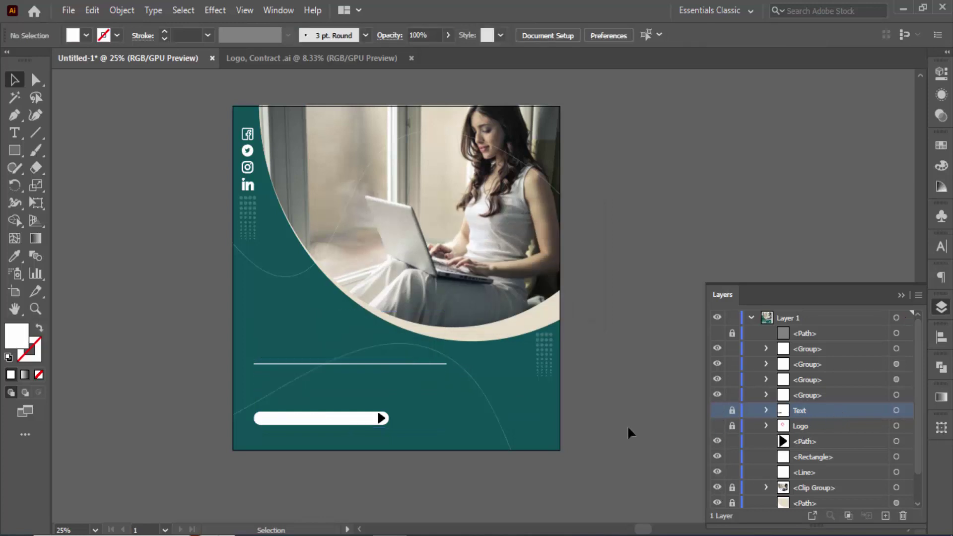
# Unlock the photo clip group and the cream curve path, and group all the unlocked artwork outside the Text and Logo groups
pyautogui.scroll(-2, 834, 463)
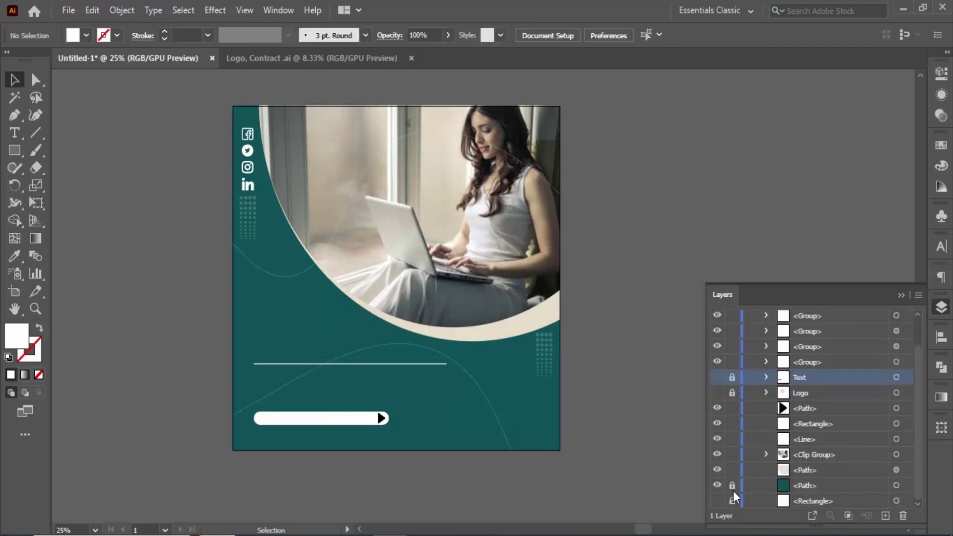
pyautogui.scroll(2, 678, 435)
pyautogui.scroll(2, 844, 429)
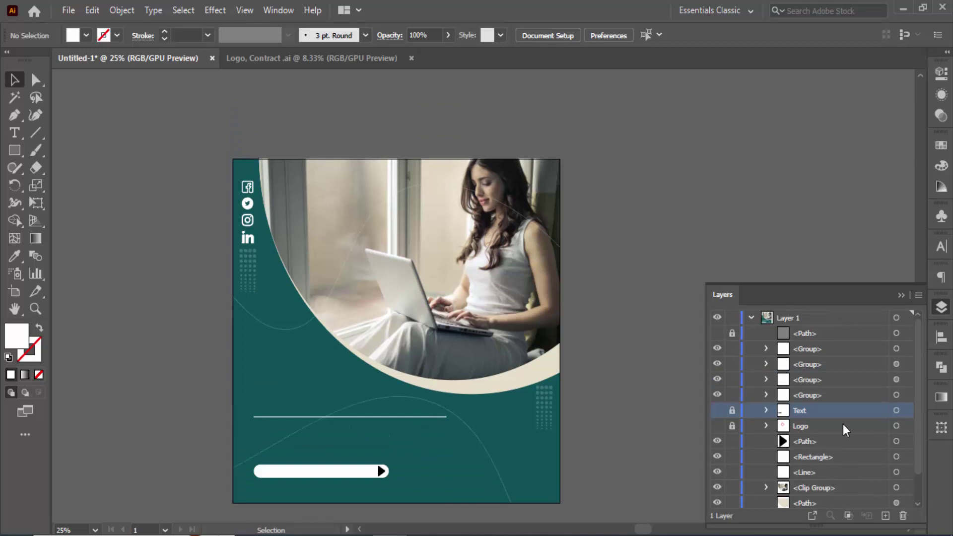
pyautogui.scroll(-1, 495, 394)
pyautogui.hotkey('ctrl', 'a')
pyautogui.rightClick(496, 394)
pyautogui.click(519, 262)
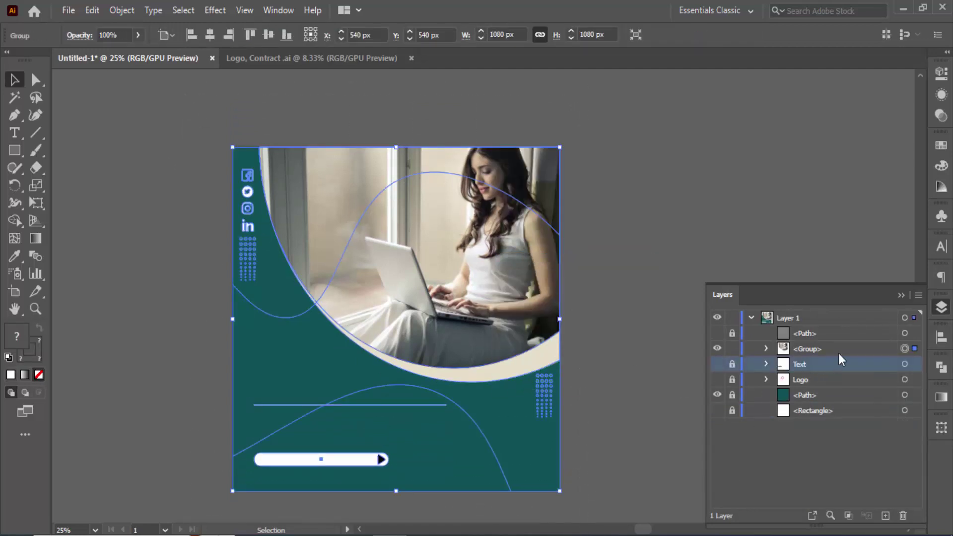
# Unlock the teal background path and move it to the bottom of the artwork group
pyautogui.moveTo(833, 396); pyautogui.dragTo(838, 436)
pyautogui.click(765, 348)
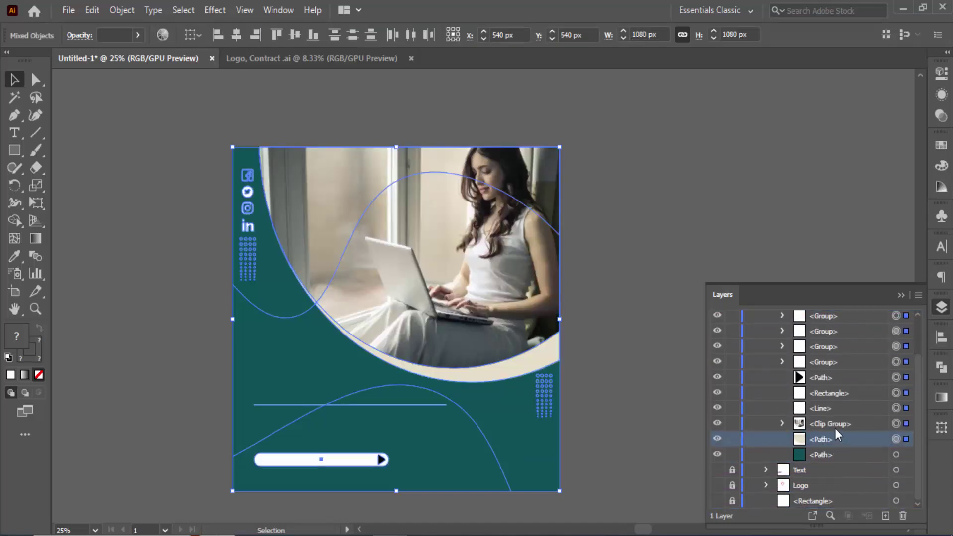
pyautogui.scroll(3, 772, 353)
pyautogui.click(767, 348)
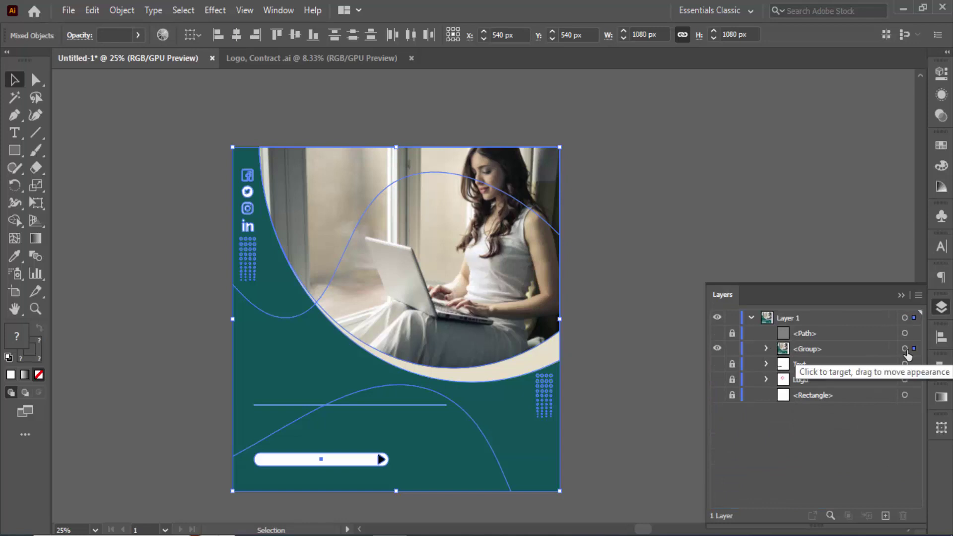
# Place the artwork group beneath the Text and Logo groups, then show and unlock the grey path, Text and Logo
pyautogui.click(904, 348)
pyautogui.moveTo(840, 353); pyautogui.dragTo(829, 390)
pyautogui.moveTo(717, 394); pyautogui.dragTo(717, 332)
pyautogui.moveTo(732, 333); pyautogui.dragTo(732, 351)
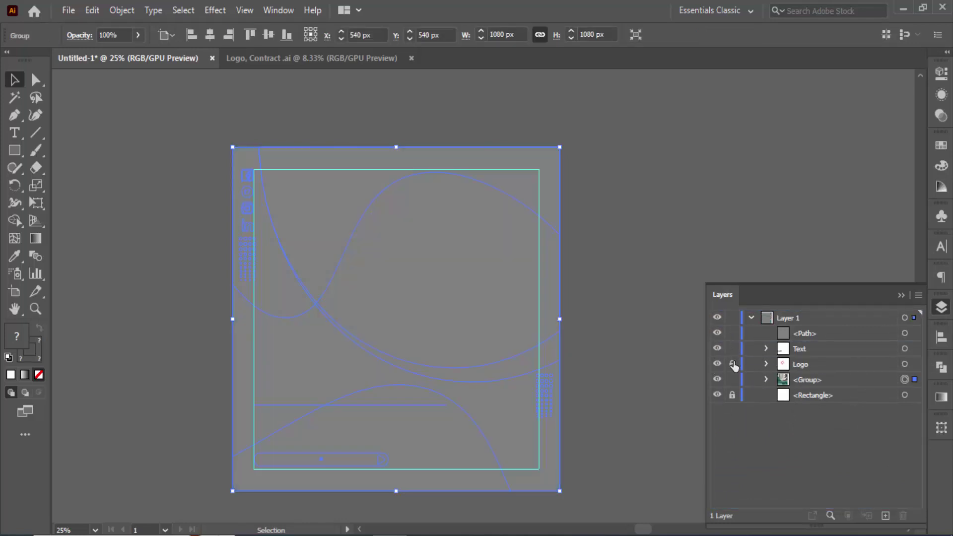
# Make a clipping mask from the grey path over the Text, Logo and artwork groups
pyautogui.moveTo(134, 111); pyautogui.dragTo(491, 353)
pyautogui.rightClick(491, 353)
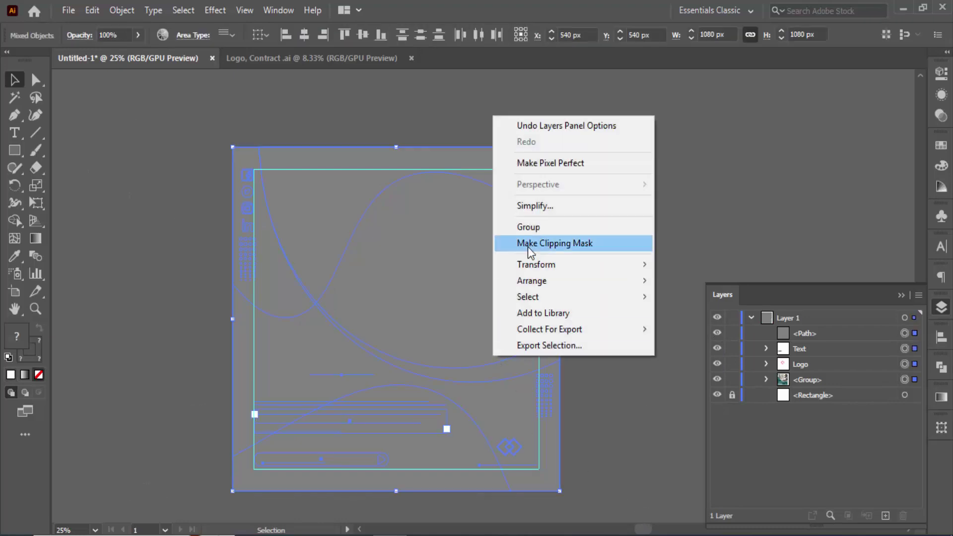
pyautogui.click(527, 246)
# Rename Layer 1 as Digital Marketing Banner Design
pyautogui.doubleClick(820, 317)
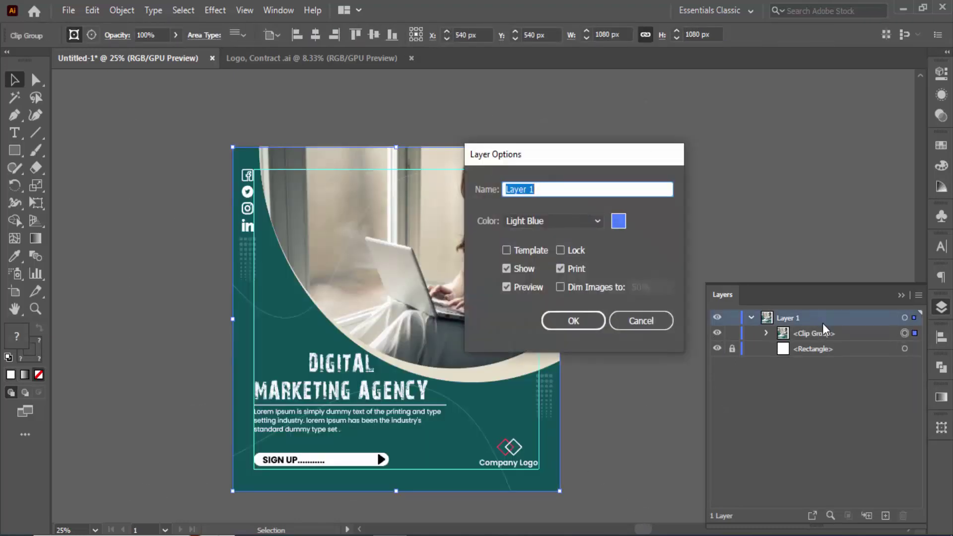
pyautogui.write('Digital Marketing Bann')
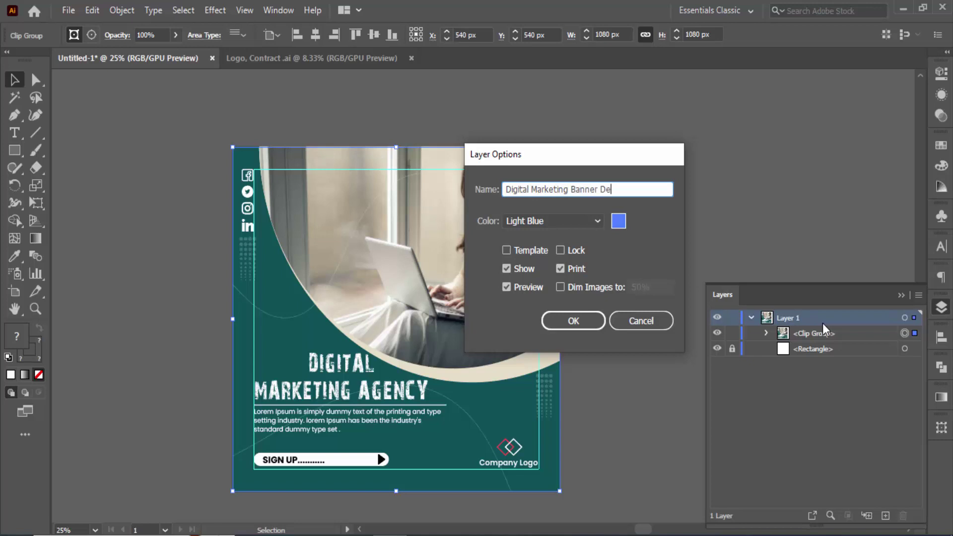
pyautogui.write('er Design')
pyautogui.press('Return')
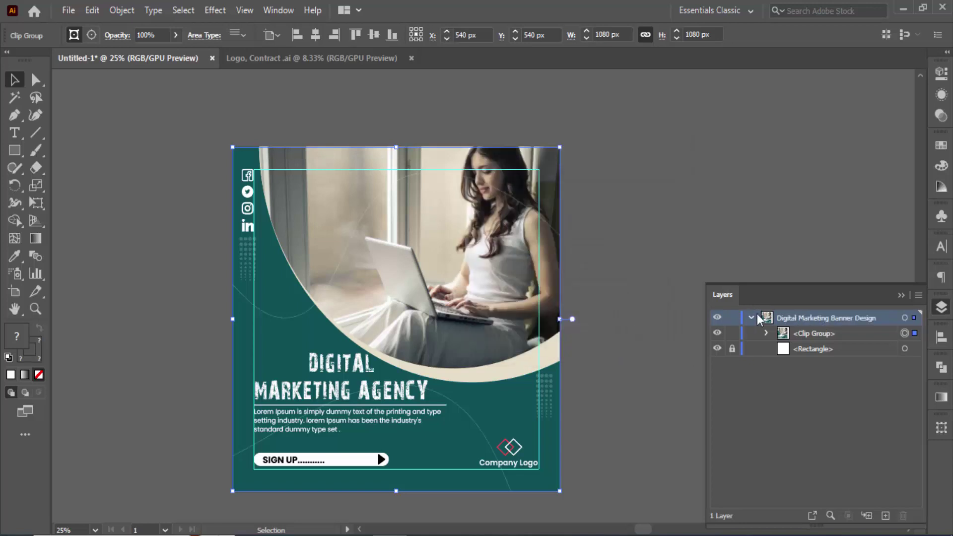
# Set the Digital Marketing Agency heading's leading to 78 pt and nudge the heading down slightly towards the line
pyautogui.click(765, 333)
pyautogui.click(781, 364)
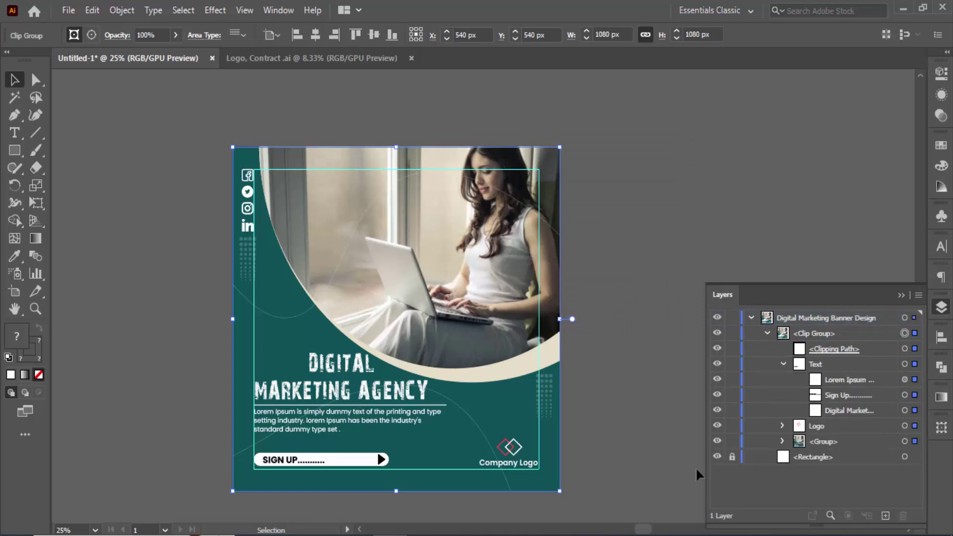
pyautogui.click(904, 410)
pyautogui.click(940, 247)
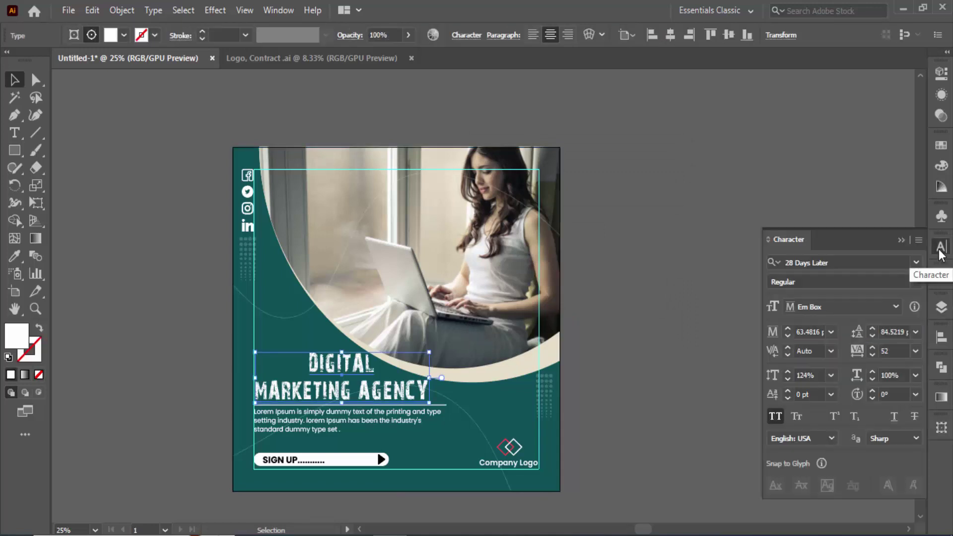
pyautogui.click(872, 338)
pyautogui.click(871, 338)
pyautogui.click(872, 338)
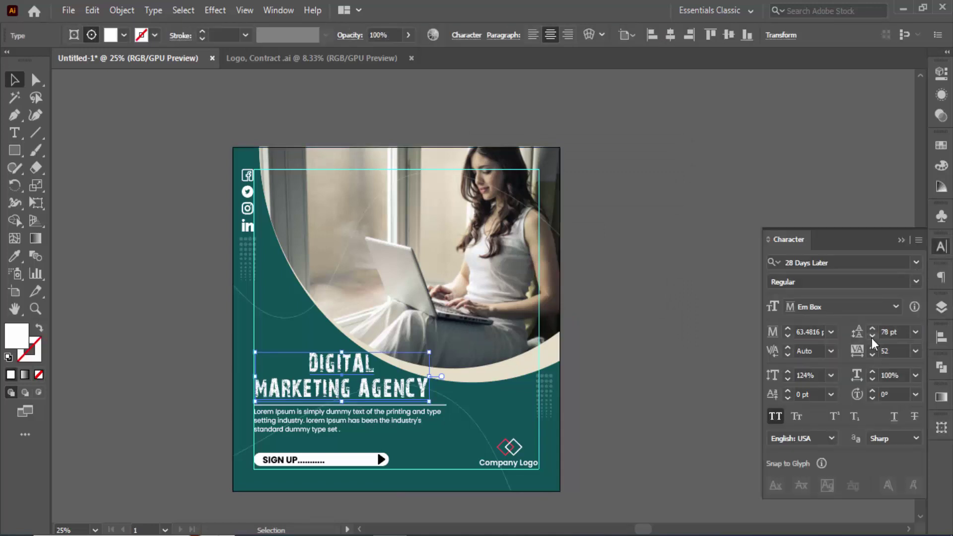
pyautogui.click(941, 307)
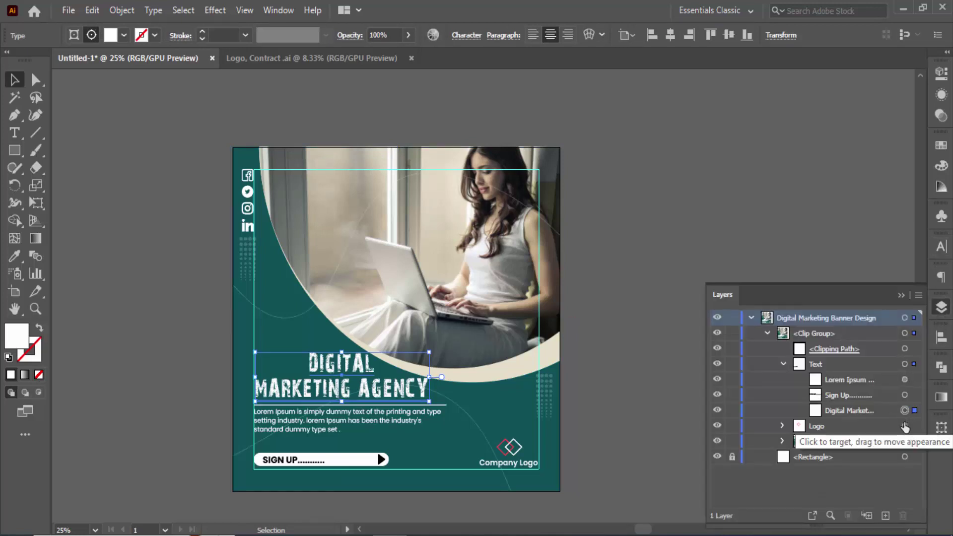
pyautogui.click(657, 395)
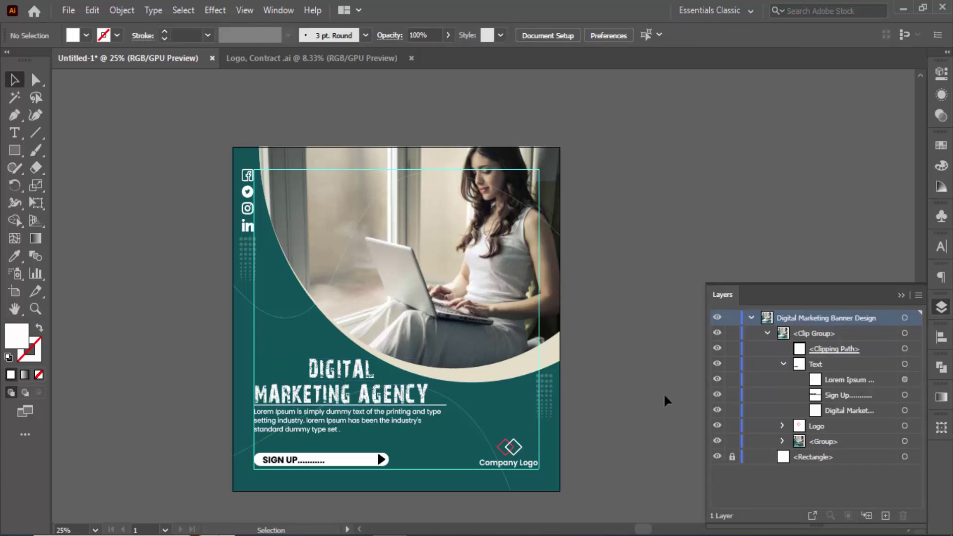
# Select the heading together with the line beneath it and nudge both up slightly, away from the paragraph
pyautogui.click(904, 410)
pyautogui.click(781, 441)
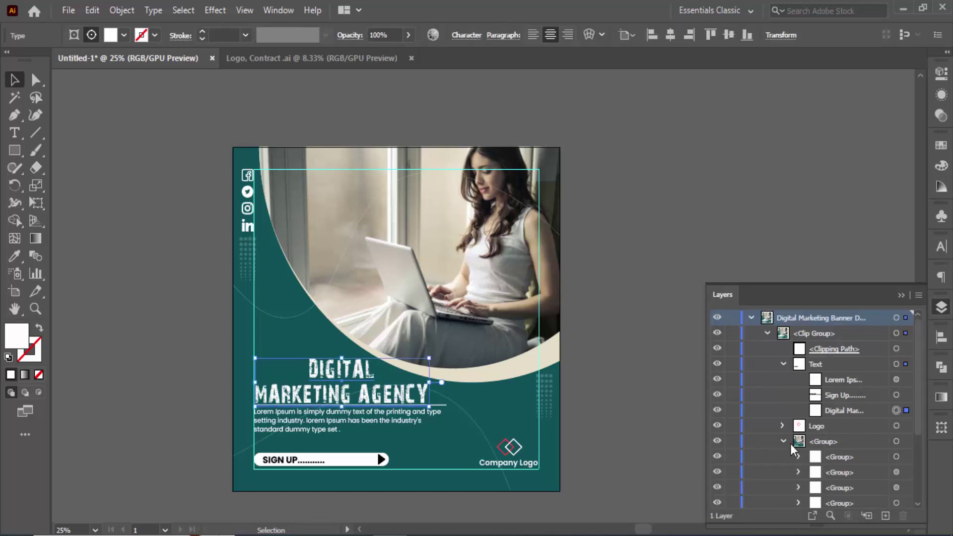
pyautogui.scroll(-3, 882, 471)
pyautogui.click(896, 485)
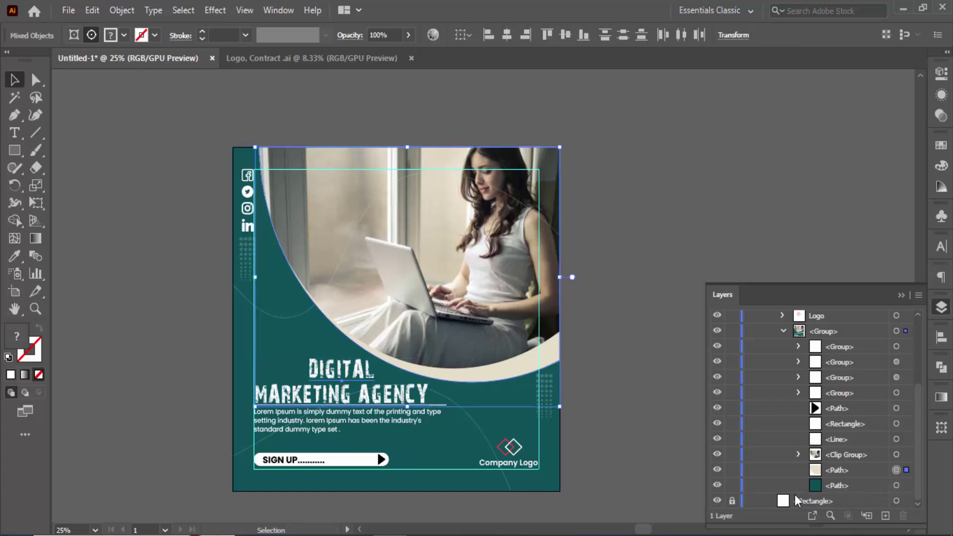
pyautogui.click(657, 452)
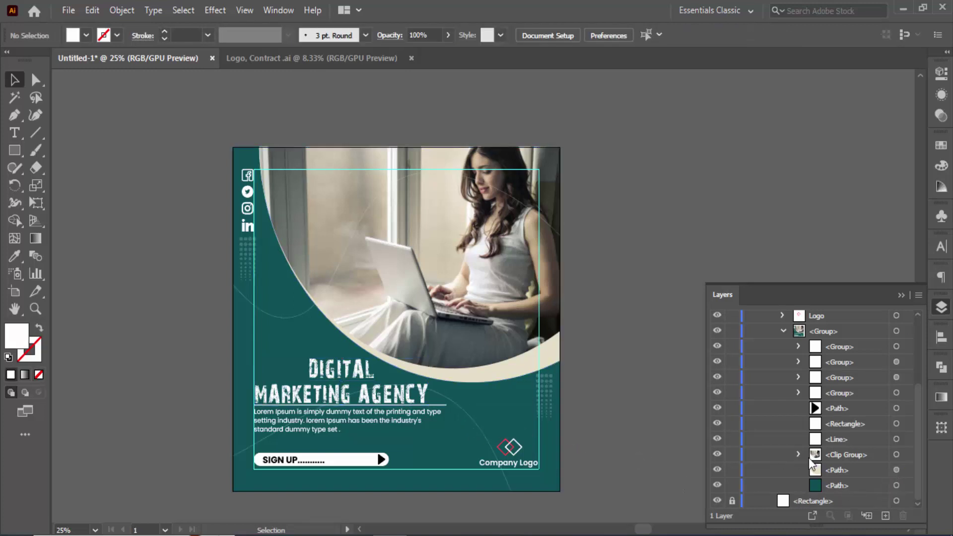
pyautogui.click(896, 438)
pyautogui.scroll(3, 873, 435)
pyautogui.keyDown('shift'); pyautogui.click(896, 411); pyautogui.keyUp('shift')
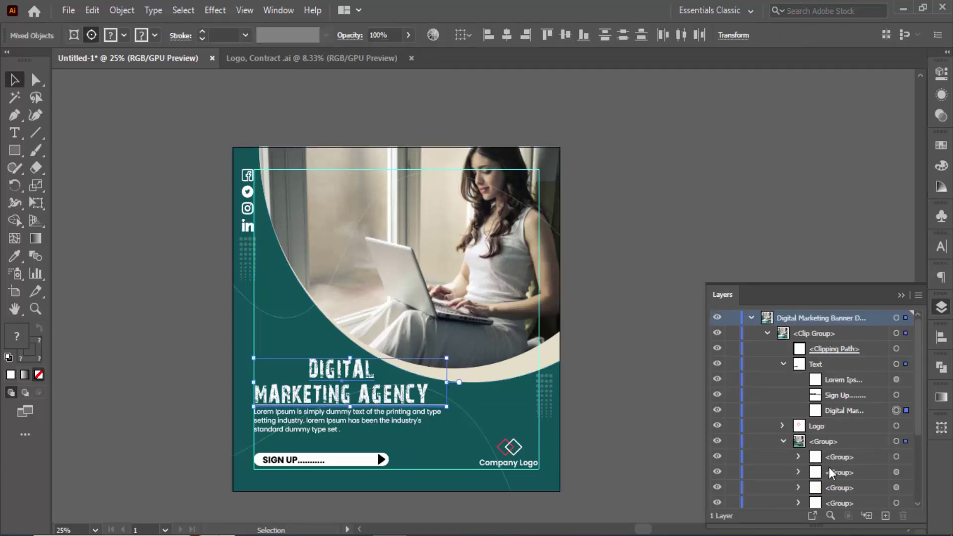
pyautogui.press('Up')
pyautogui.press('Up')
pyautogui.press('Up')
pyautogui.press('Up')
pyautogui.press('Up')
pyautogui.press('Up')
pyautogui.press('Up')
pyautogui.press('Up')
pyautogui.press('Up')
pyautogui.press('Up')
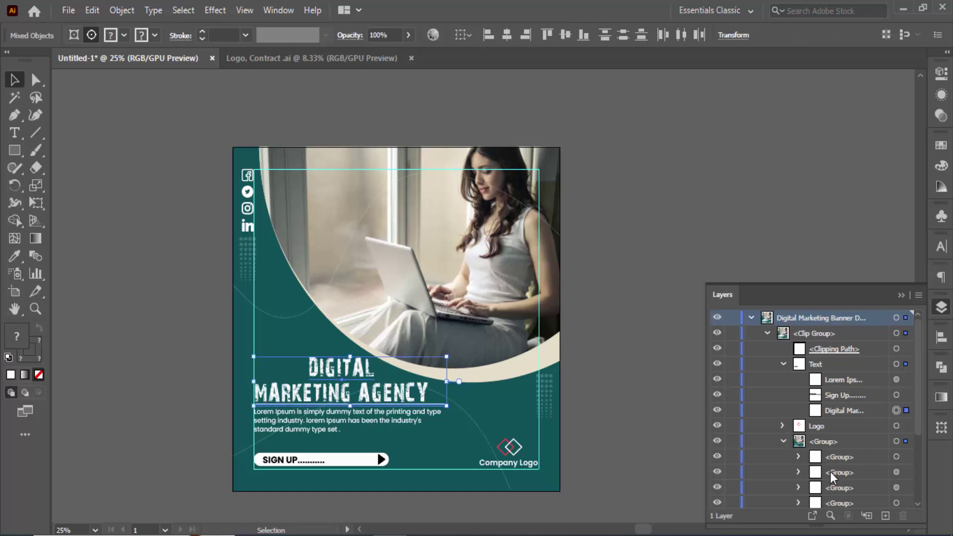
pyautogui.click(638, 388)
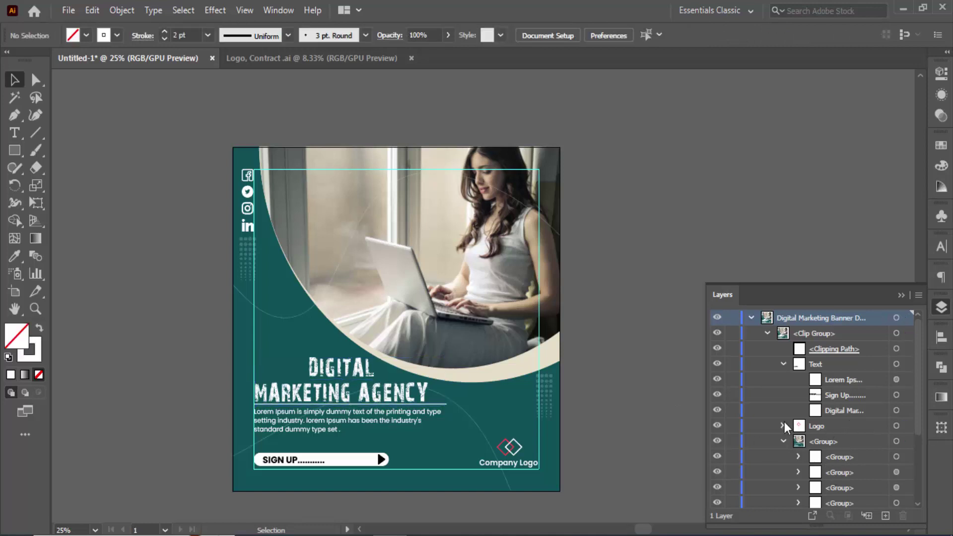
# Collapse the artwork, Text and clip groups and the Digital Marketing Banner Design layer in the layer list
pyautogui.click(783, 439)
pyautogui.click(781, 365)
pyautogui.moveTo(838, 380); pyautogui.dragTo(834, 361)
pyautogui.click(766, 333)
pyautogui.click(751, 317)
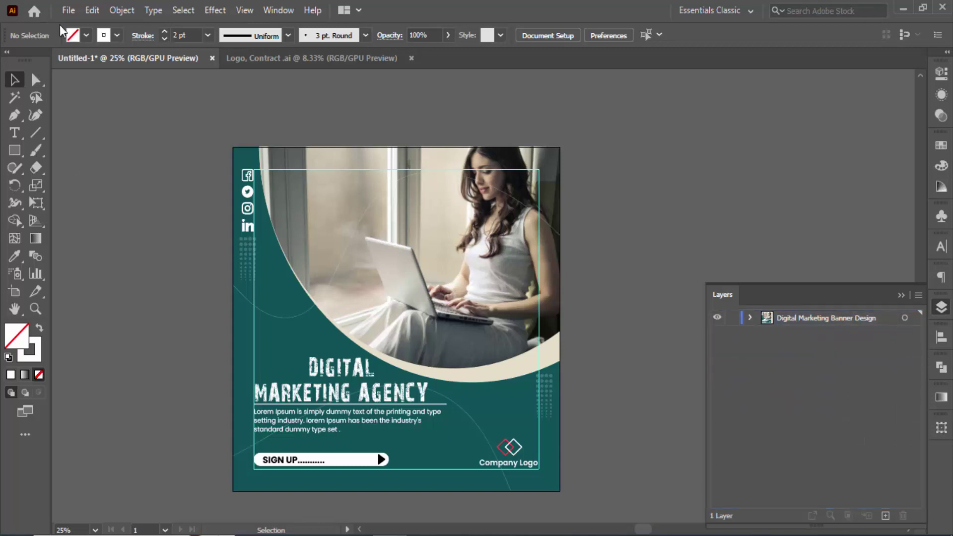
# Start Save As and browse drive E: to MicroStock, Maxpoint IT, MarketPlace Designer, 01, 11 fb ad post, Fb Ad Post, EPS, New folder, 321-330
pyautogui.click(69, 9)
pyautogui.click(87, 124)
pyautogui.click(64, 314)
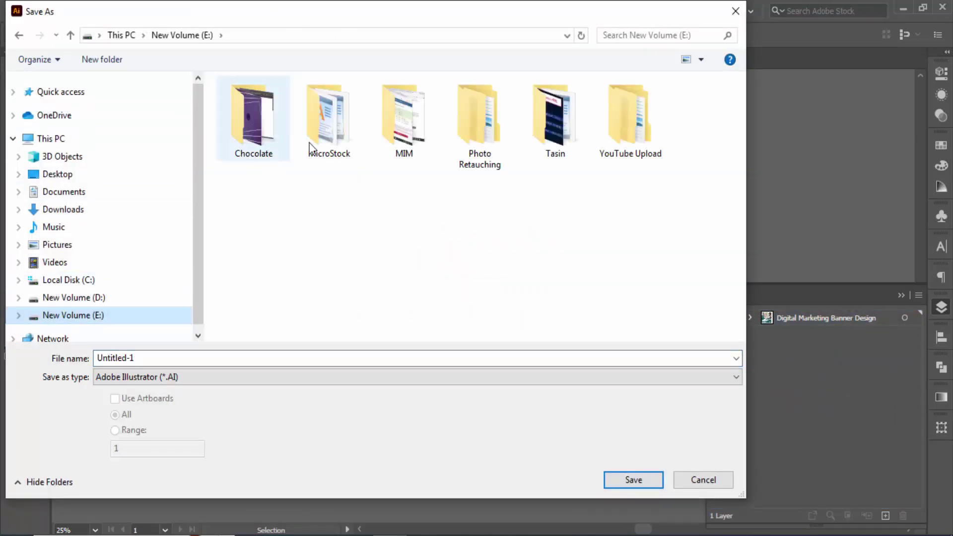
pyautogui.doubleClick(329, 119)
pyautogui.doubleClick(629, 218)
pyautogui.doubleClick(546, 218)
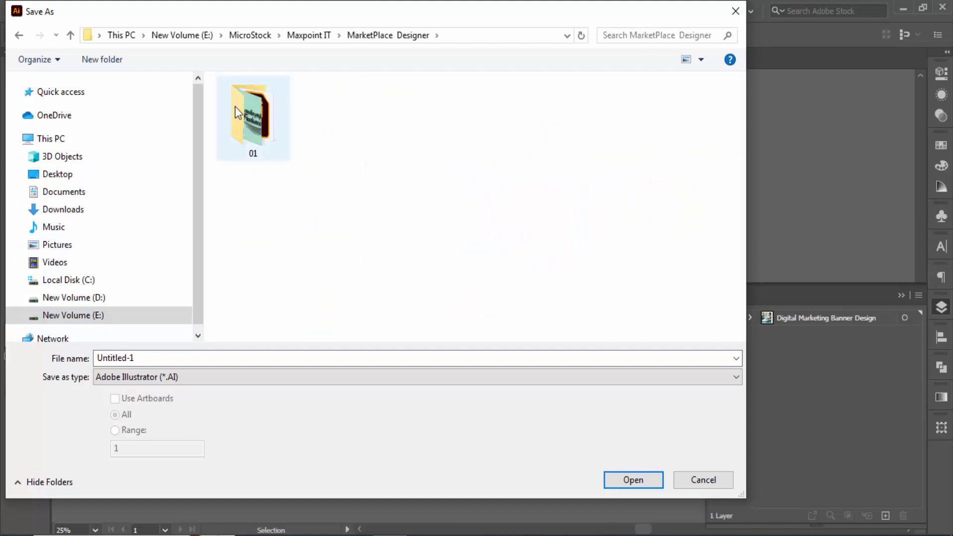
pyautogui.doubleClick(238, 112)
pyautogui.doubleClick(245, 176)
pyautogui.doubleClick(629, 119)
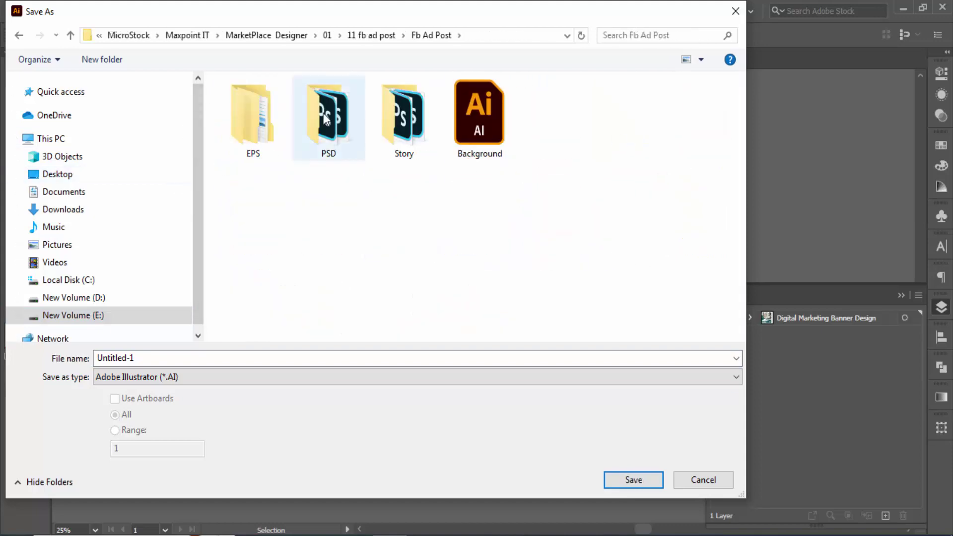
pyautogui.doubleClick(253, 119)
pyautogui.scroll(-2, 372, 308)
pyautogui.doubleClick(327, 298)
pyautogui.doubleClick(339, 218)
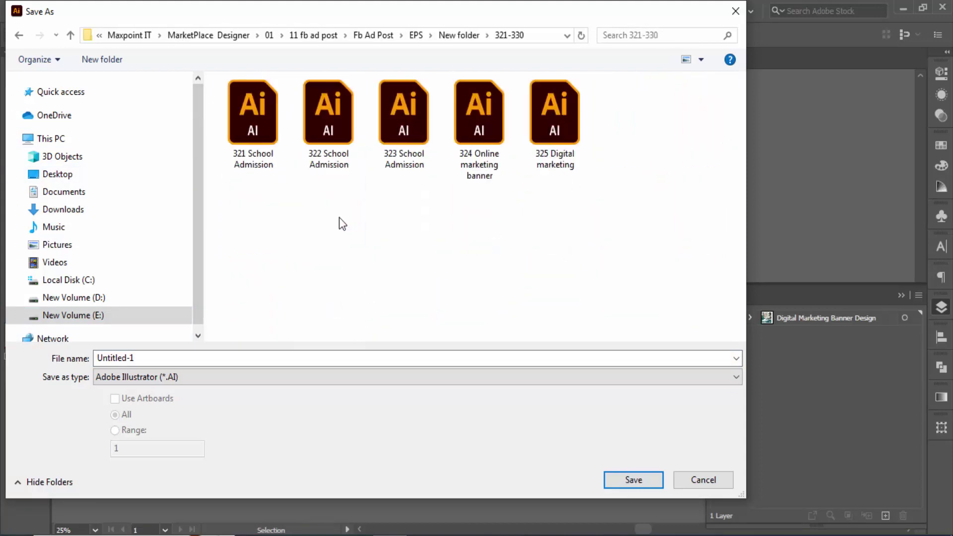
# Save the document as 326 Digital marketing in Adobe Illustrator format, using the Illustrator CC (Legacy) version
pyautogui.click(554, 124)
pyautogui.hotkey('shift', 'Tab')
pyautogui.click(110, 357)
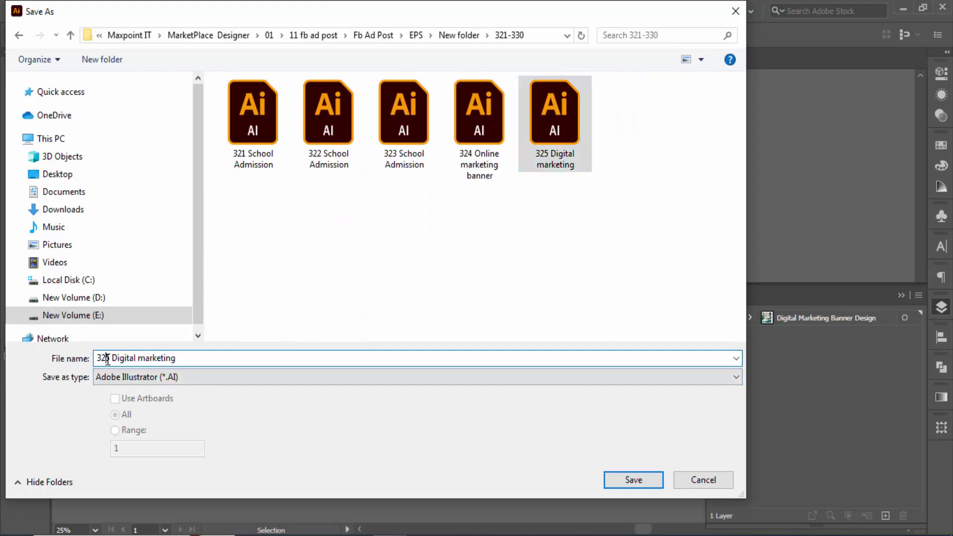
pyautogui.press('BackSpace')
pyautogui.write('6')
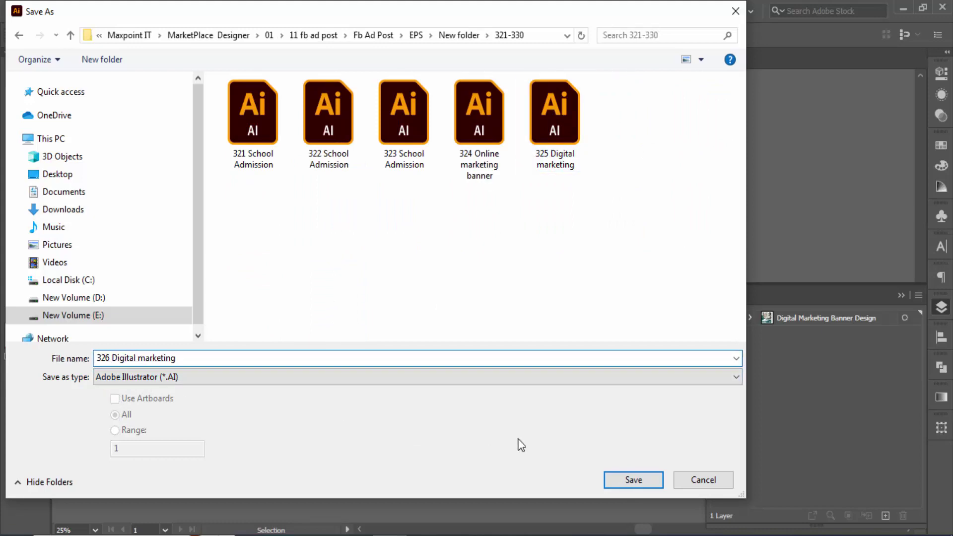
pyautogui.click(620, 481)
pyautogui.click(416, 66)
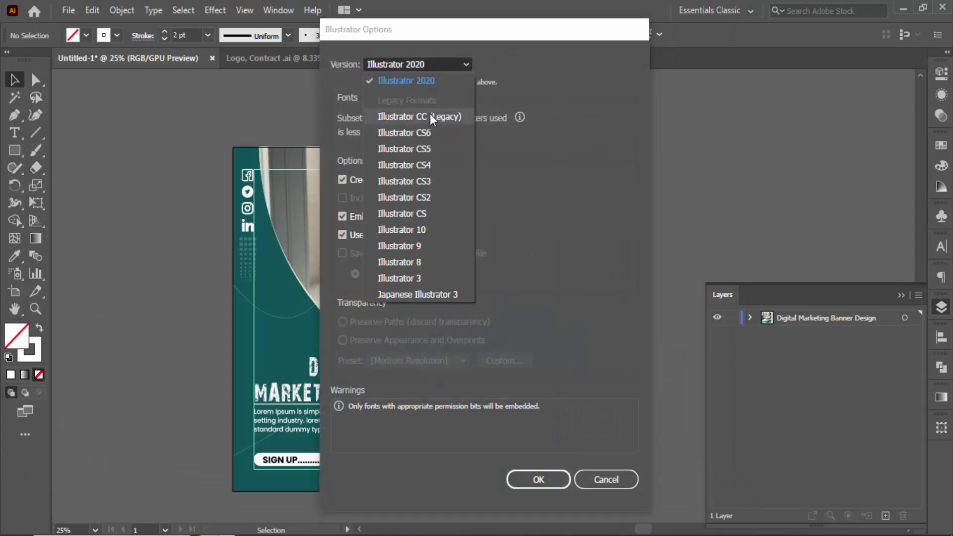
pyautogui.click(421, 117)
pyautogui.click(537, 463)
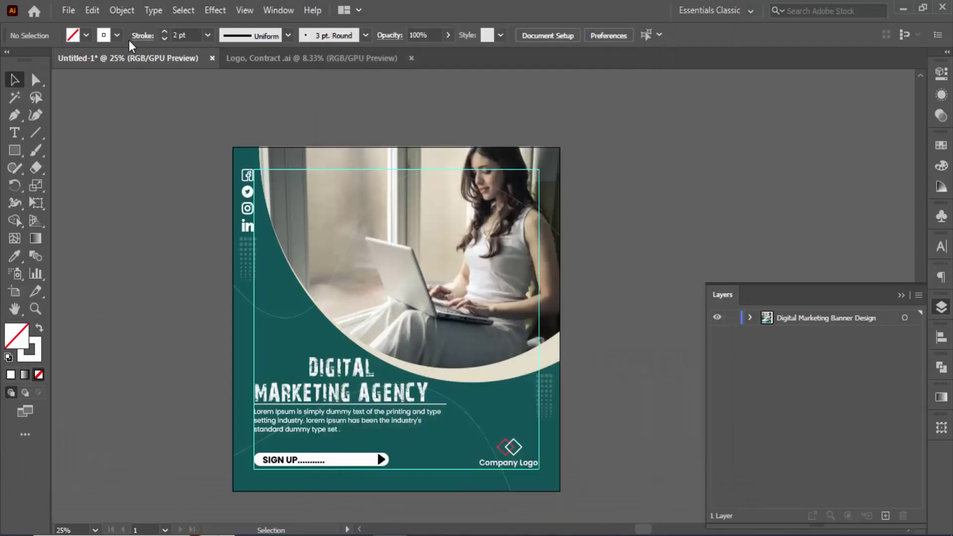
# Export the design for web as a JPEG named 326-Digital-marketing into the 321-330 folder
pyautogui.click(68, 11)
pyautogui.moveTo(94, 283)
pyautogui.click(343, 315)
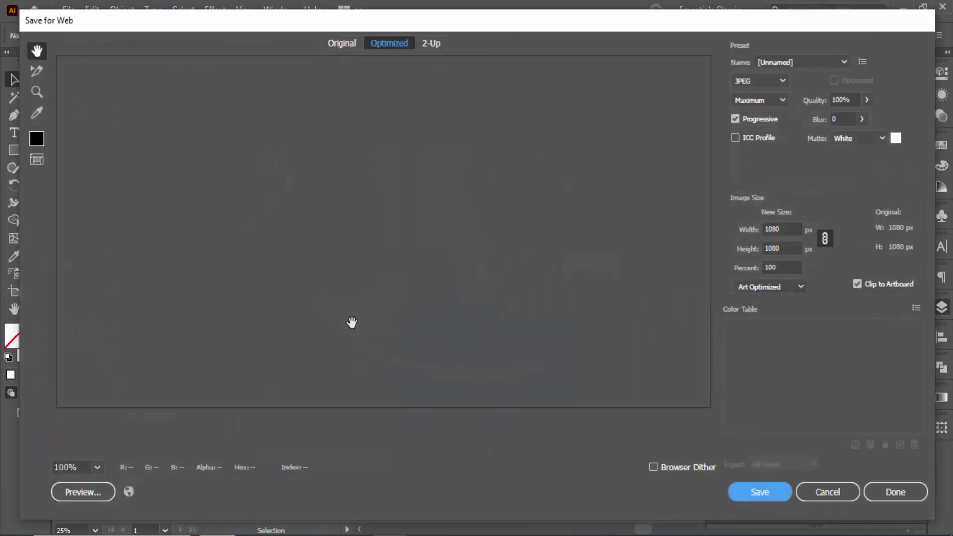
pyautogui.click(758, 493)
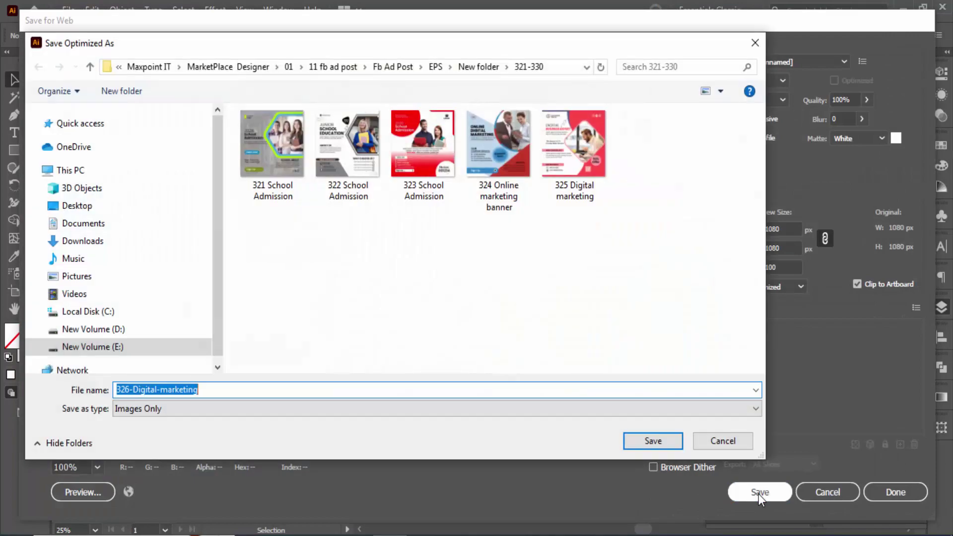
pyautogui.click(652, 441)
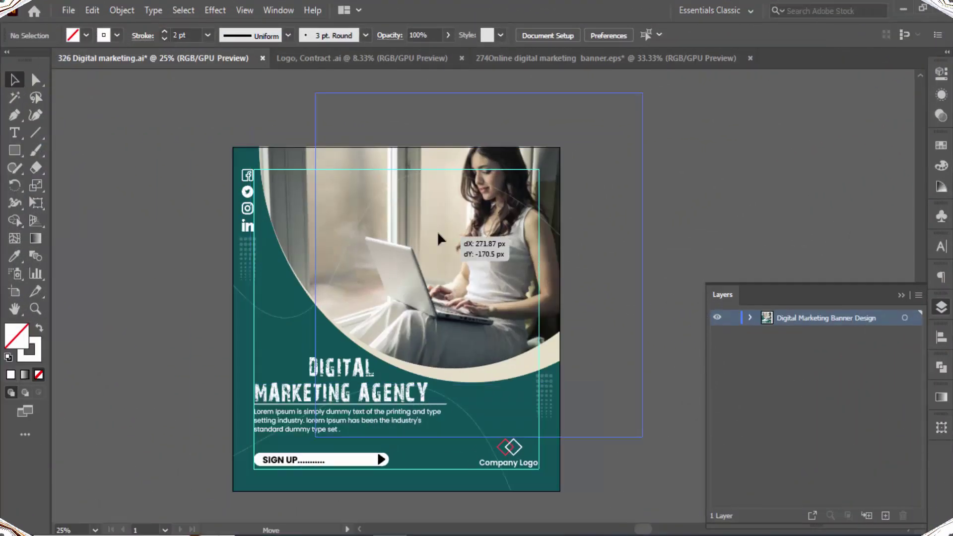
# Bring the design into the 274Online digital marketing banner.eps document, centre it on the artboard and scale it to about 415 x 415 px
pyautogui.moveTo(436, 231); pyautogui.dragTo(397, 246)
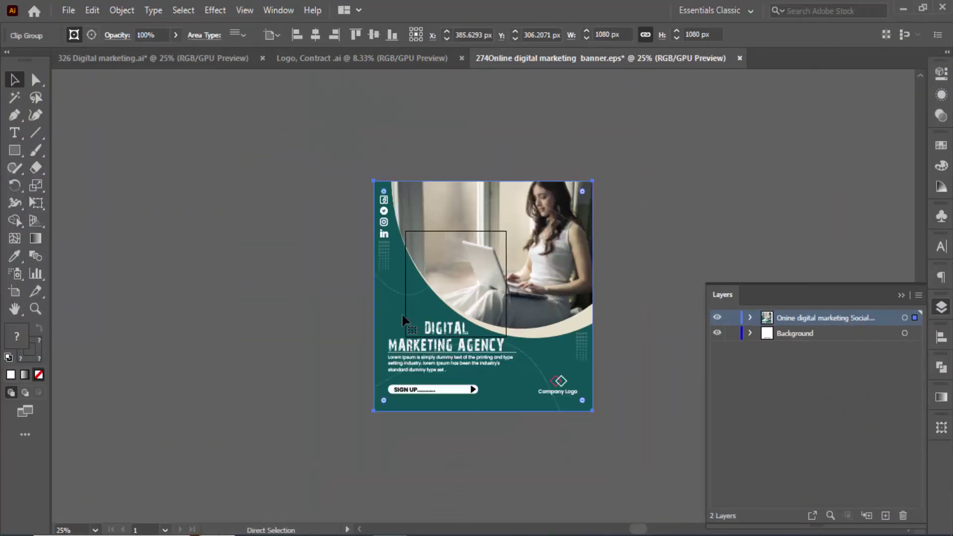
pyautogui.hotkey('ctrl', '-')
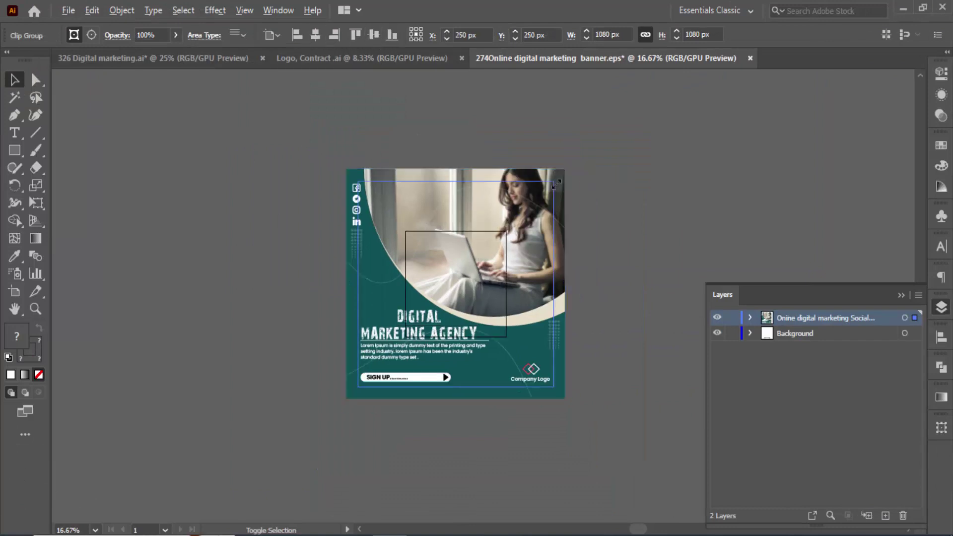
pyautogui.moveTo(555, 183); pyautogui.dragTo(506, 231)
pyautogui.hotkey('ctrl', '+')
pyautogui.hotkey('ctrl', '+')
pyautogui.hotkey('ctrl', '+')
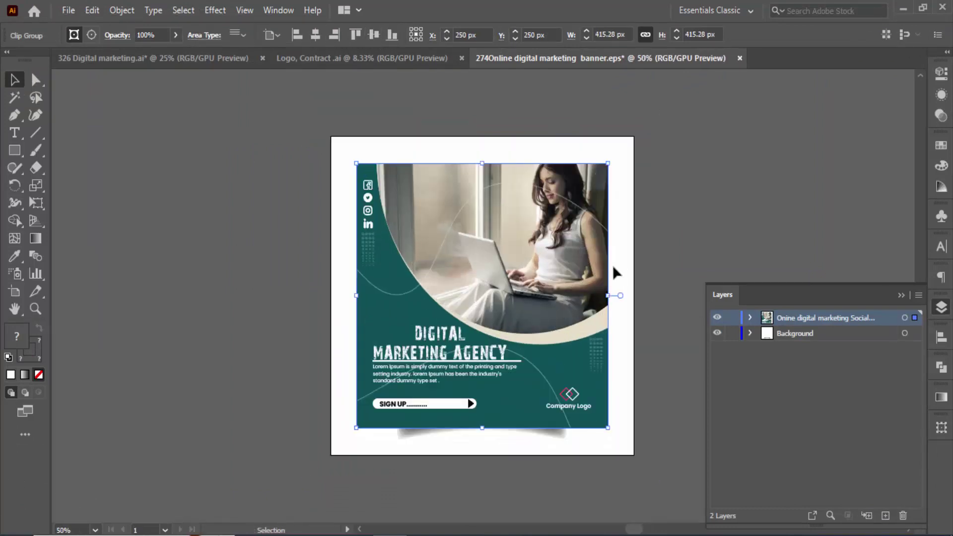
pyautogui.click(674, 296)
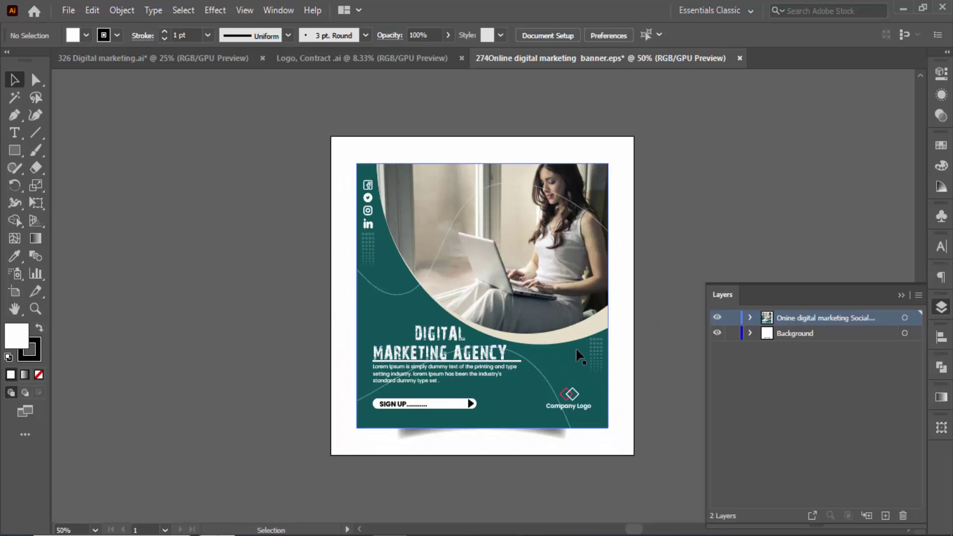
# Show the Image not Included text in the Background layer and collapse that layer
pyautogui.click(750, 333)
pyautogui.click(717, 348)
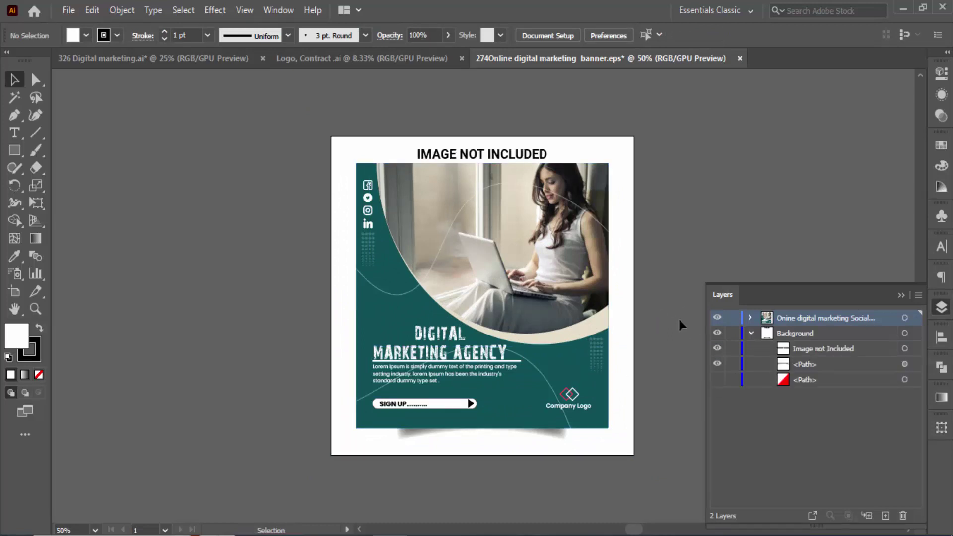
pyautogui.click(750, 333)
# Set the stroke weight of the wavy line group in the design's artwork group to 0.25 pt
pyautogui.click(749, 318)
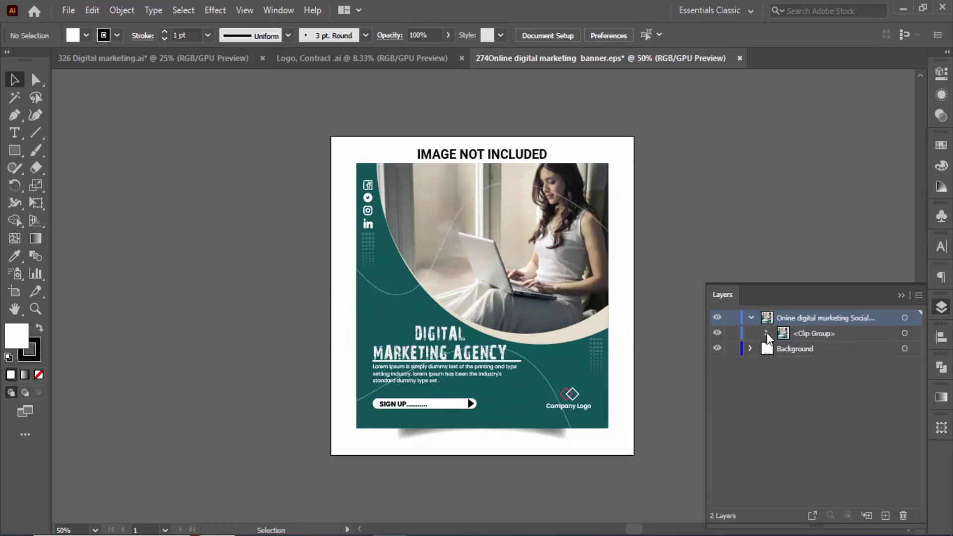
pyautogui.click(767, 333)
pyautogui.click(782, 394)
pyautogui.click(895, 410)
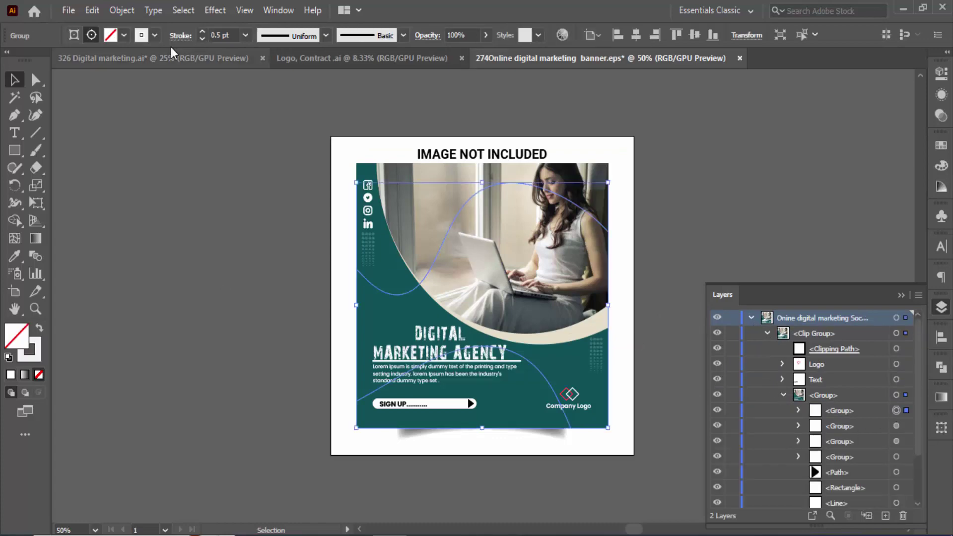
pyautogui.click(245, 34)
pyautogui.click(268, 50)
pyautogui.click(218, 178)
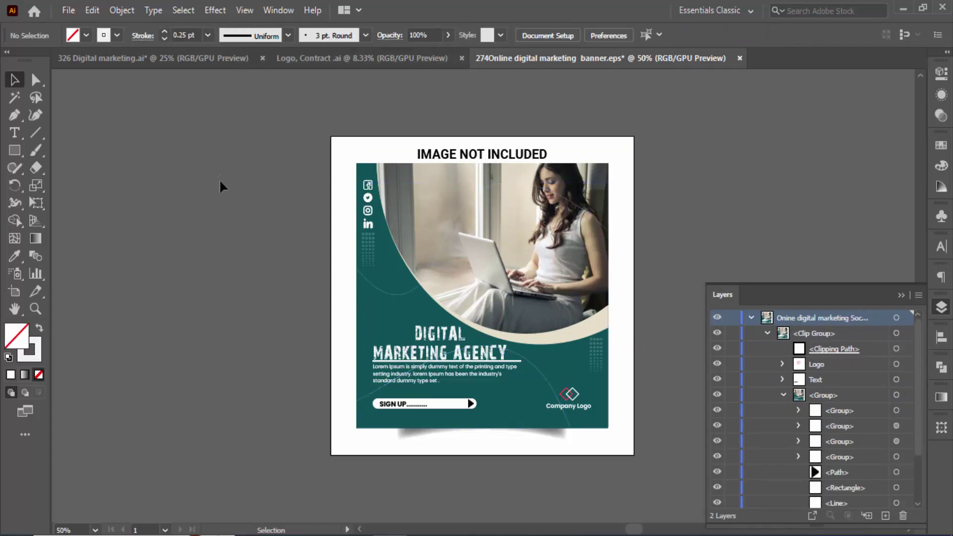
# Set the stroke weight of the line under the MARKETING AGENCY heading to 1 pt
pyautogui.hotkey('ctrl', '=')
pyautogui.hotkey('ctrl', '=')
pyautogui.hotkey('ctrl', '-')
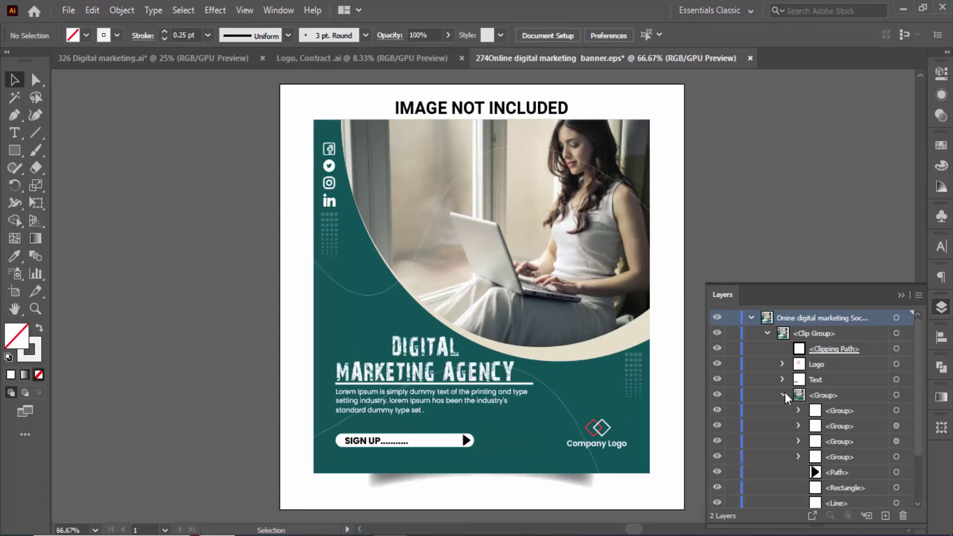
pyautogui.scroll(-3, 882, 459)
pyautogui.click(896, 439)
pyautogui.click(245, 35)
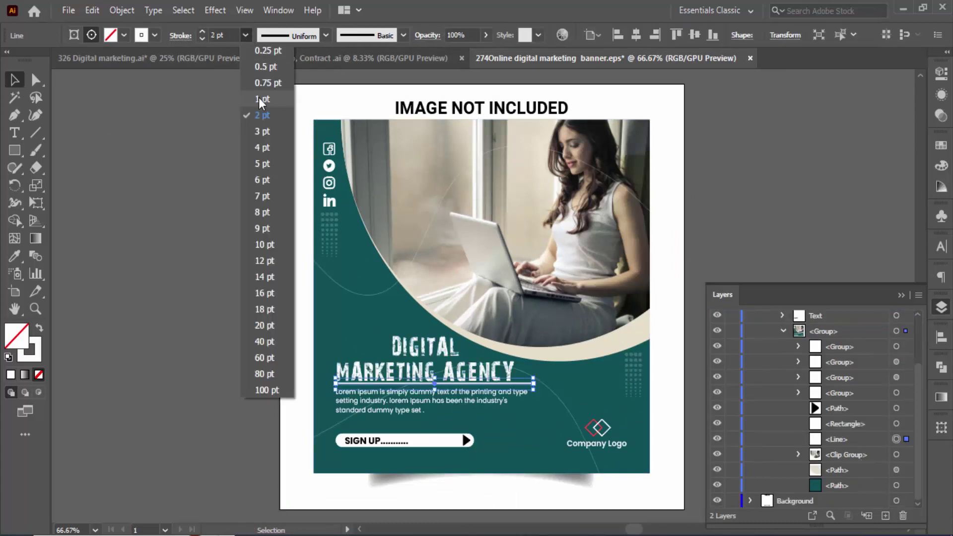
pyautogui.click(262, 99)
pyautogui.click(172, 194)
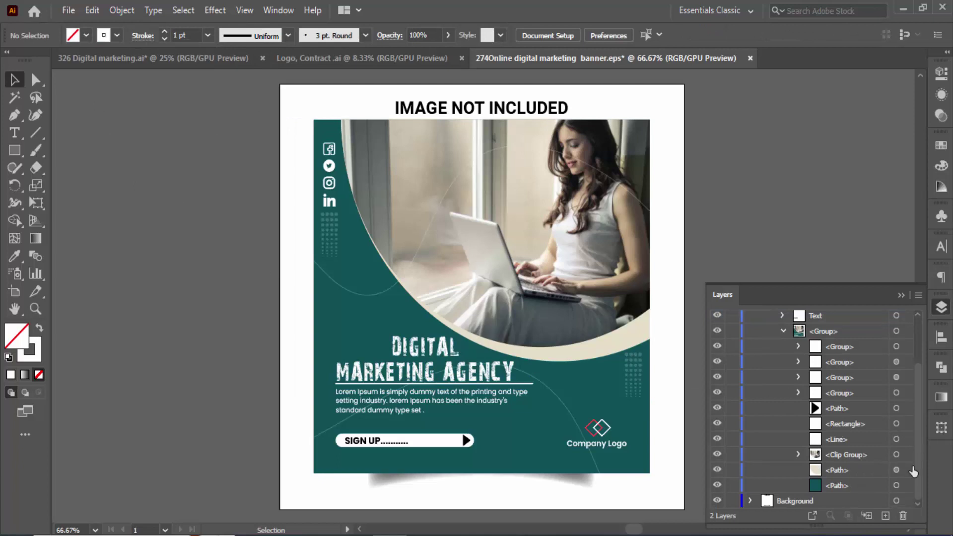
# Set the stroke weight of the line under the MARKETING AGENCY heading to 0.75 pt
pyautogui.click(895, 438)
pyautogui.click(245, 34)
pyautogui.click(249, 95)
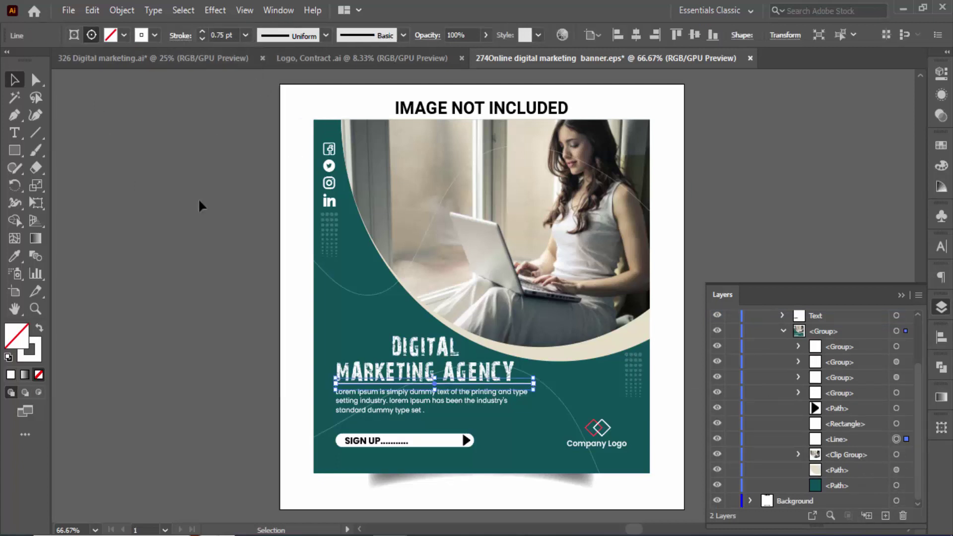
pyautogui.click(197, 209)
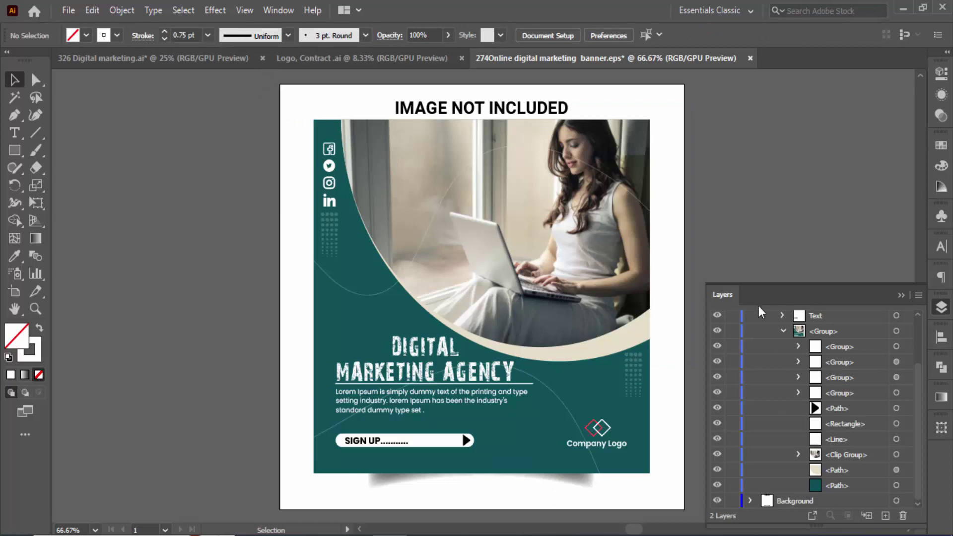
# Collapse the artwork group, the clip group and the social media banner layer in the layer list
pyautogui.click(783, 331)
pyautogui.click(772, 331)
pyautogui.click(750, 318)
pyautogui.hotkey('ctrl', '-')
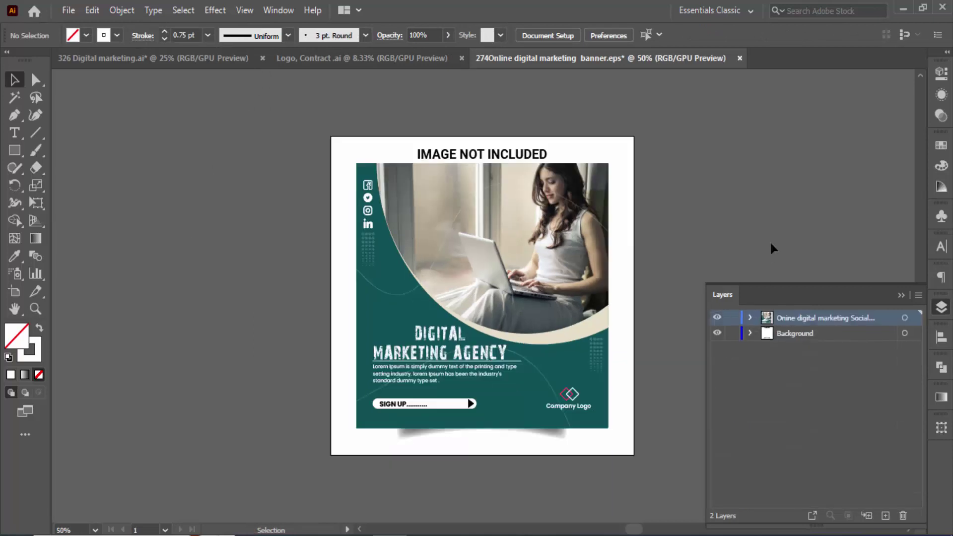
pyautogui.moveTo(270, 268); pyautogui.dragTo(119, 284)
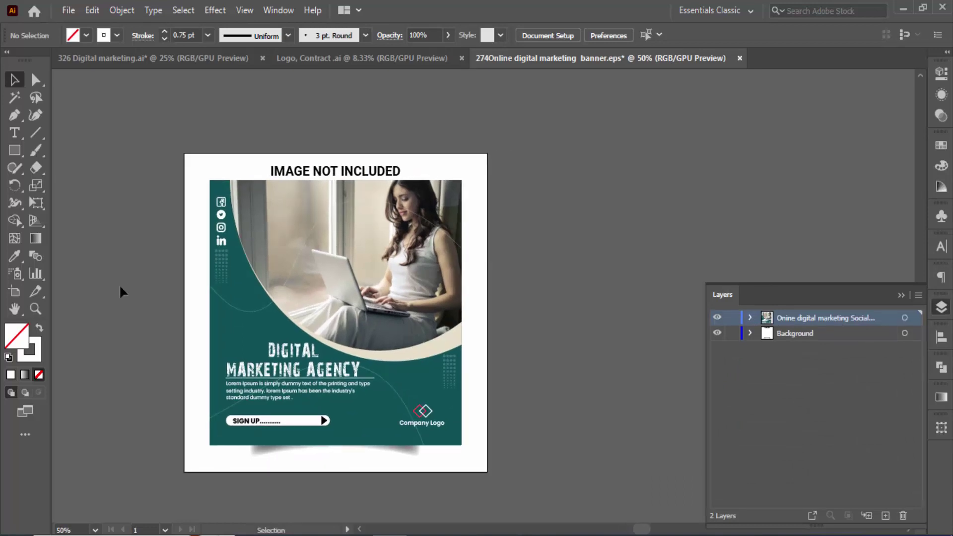
# Start Save As in the 271-280 folder and name the file 27 digital marketing agency banner
pyautogui.click(69, 10)
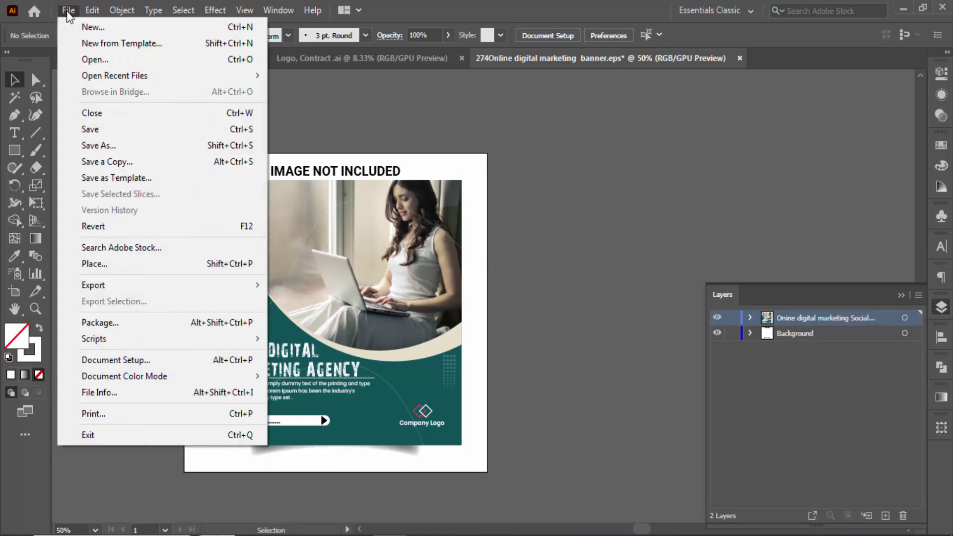
pyautogui.click(88, 145)
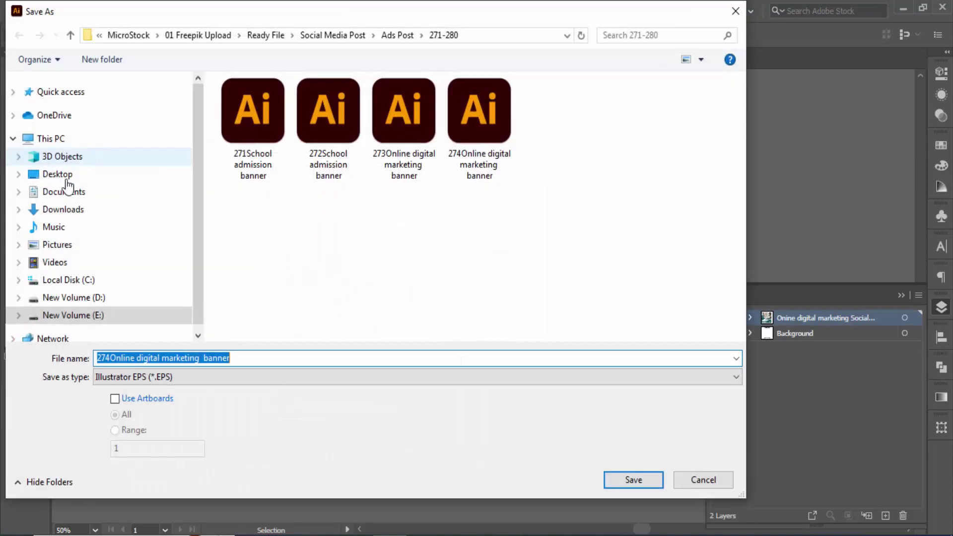
pyautogui.click(109, 360)
pyautogui.press('BackSpace')
pyautogui.write('5')
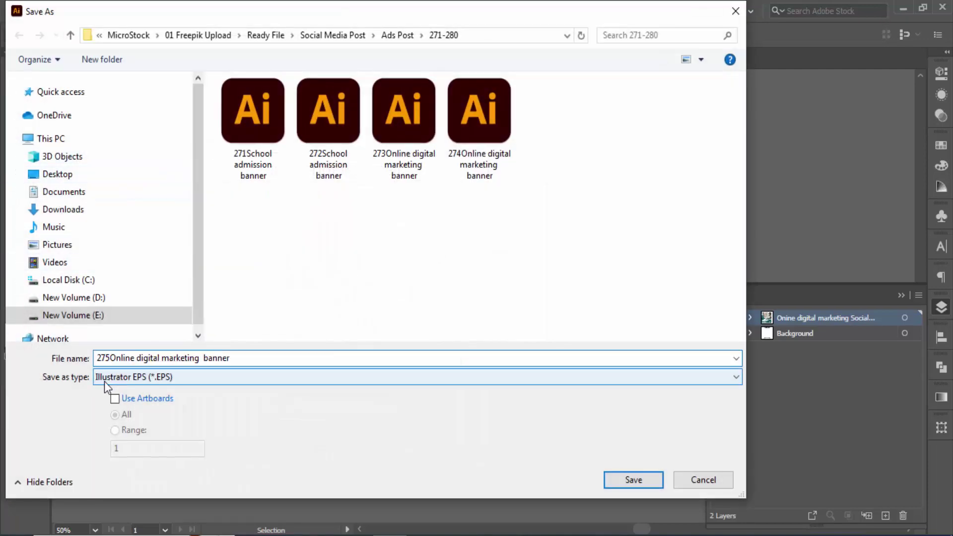
pyautogui.hotkey('ctrl', 'Right')
pyautogui.press('BackSpace')
pyautogui.press('BackSpace')
pyautogui.press('BackSpace')
pyautogui.press('BackSpace')
pyautogui.press('BackSpace')
pyautogui.press('BackSpace')
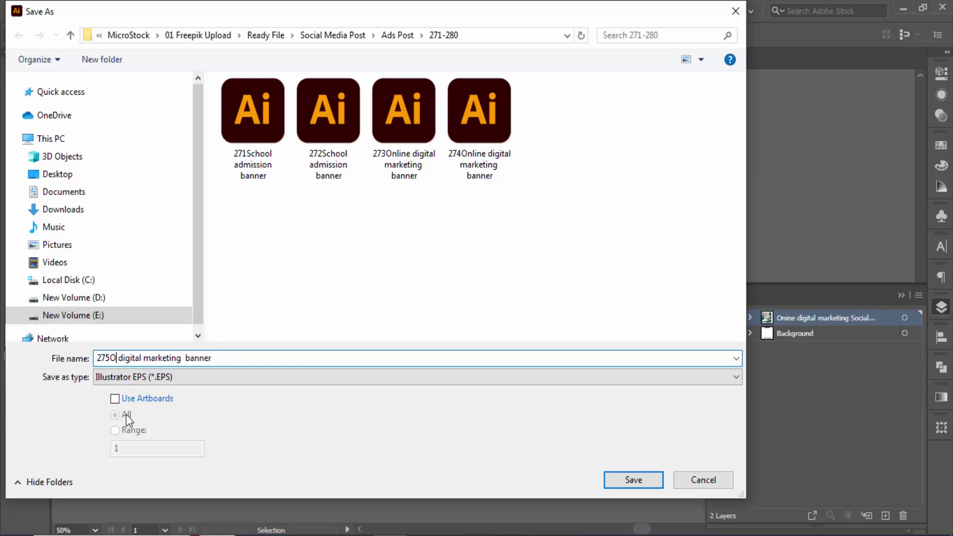
pyautogui.press('BackSpace')
pyautogui.press('BackSpace')
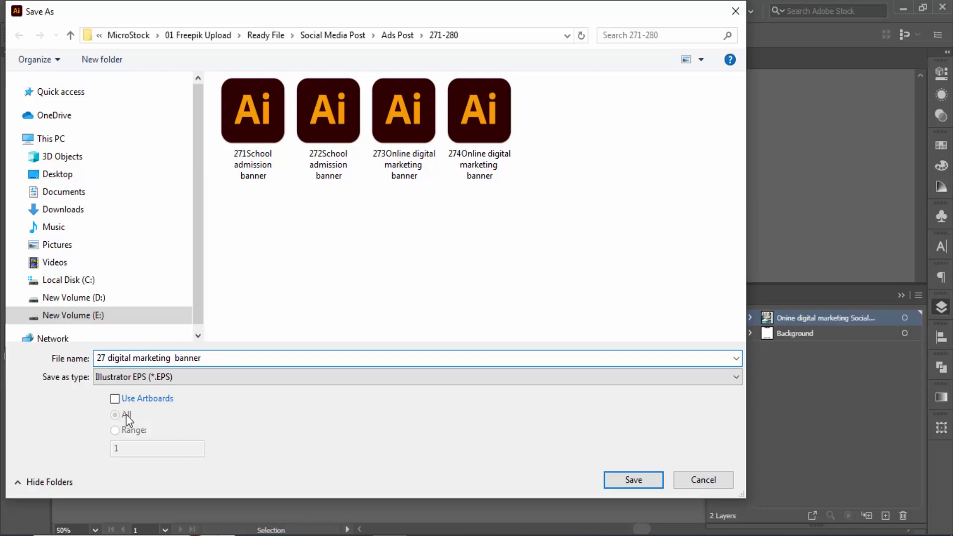
pyautogui.write('agency')
# Save the document in Illustrator EPS format using a legacy EPS version
pyautogui.click(618, 481)
pyautogui.hotkey('alt', 'Down')
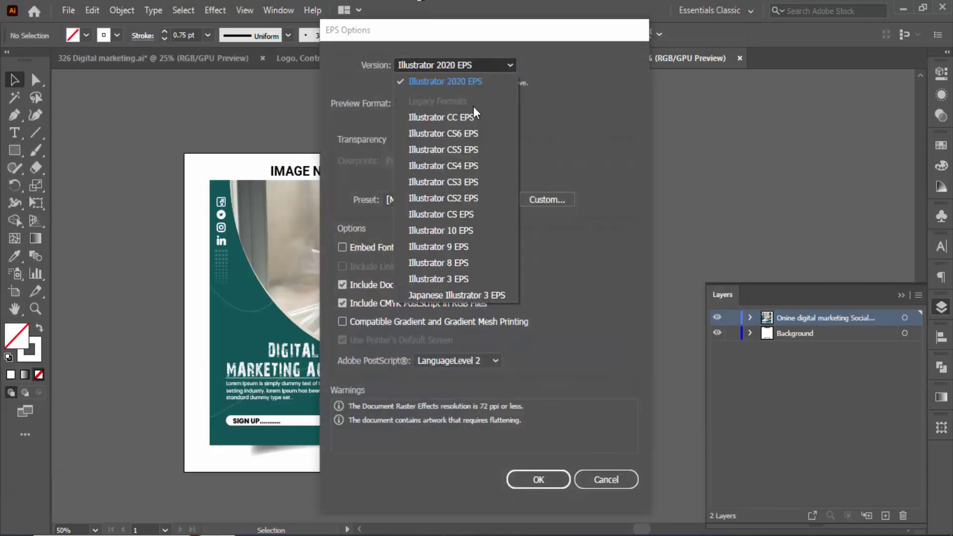
pyautogui.press('Down')
pyautogui.press('Down')
pyautogui.press('Return')
pyautogui.click(535, 464)
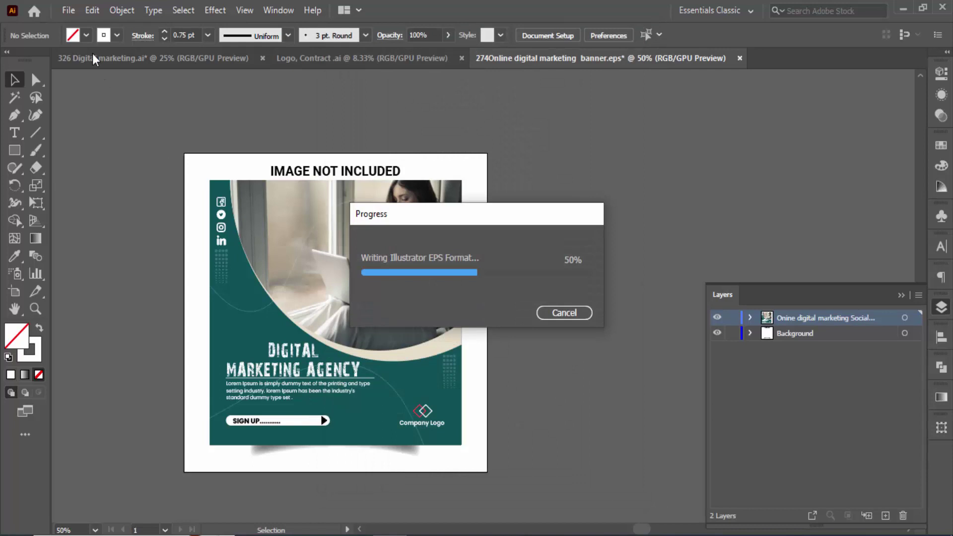
# Export the banner for web as a 2300 x 2300 px JPEG named 275-digital-marketing-agency-banner in the 271-280 folder
pyautogui.click(69, 10)
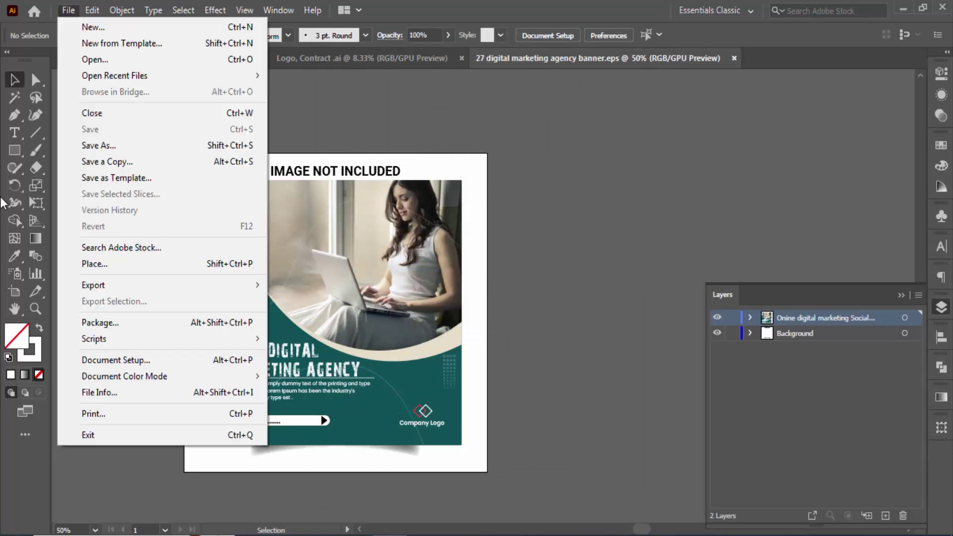
pyautogui.moveTo(96, 287)
pyautogui.click(328, 320)
pyautogui.click(789, 249)
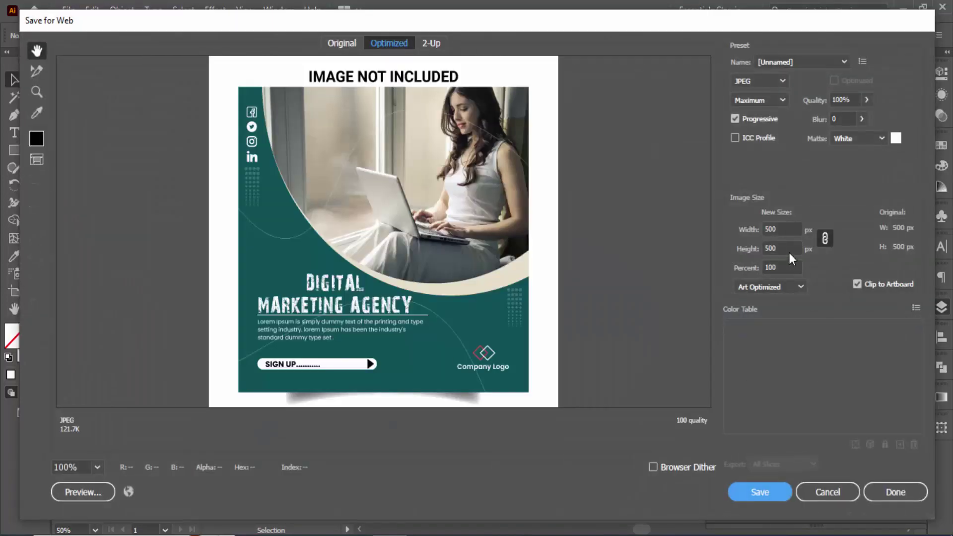
pyautogui.write('2300')
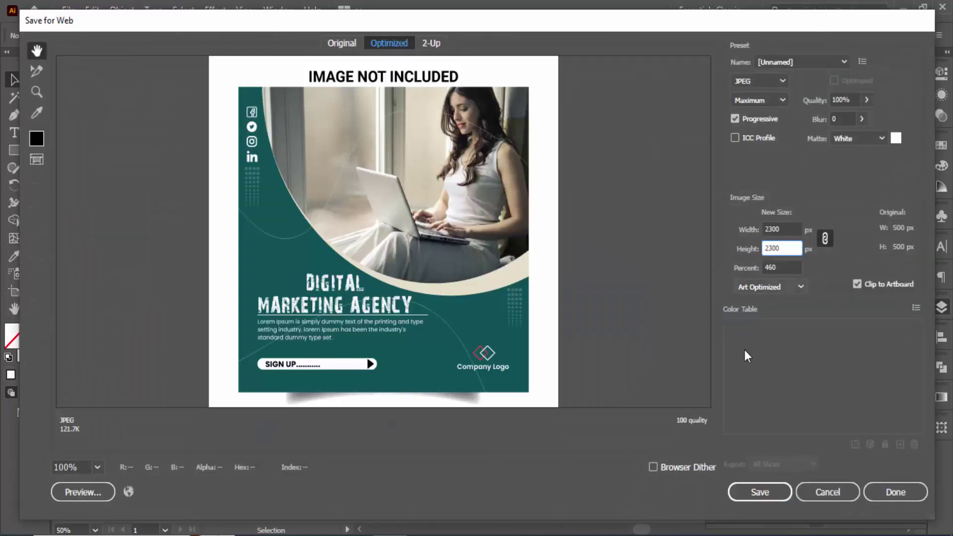
pyautogui.click(755, 490)
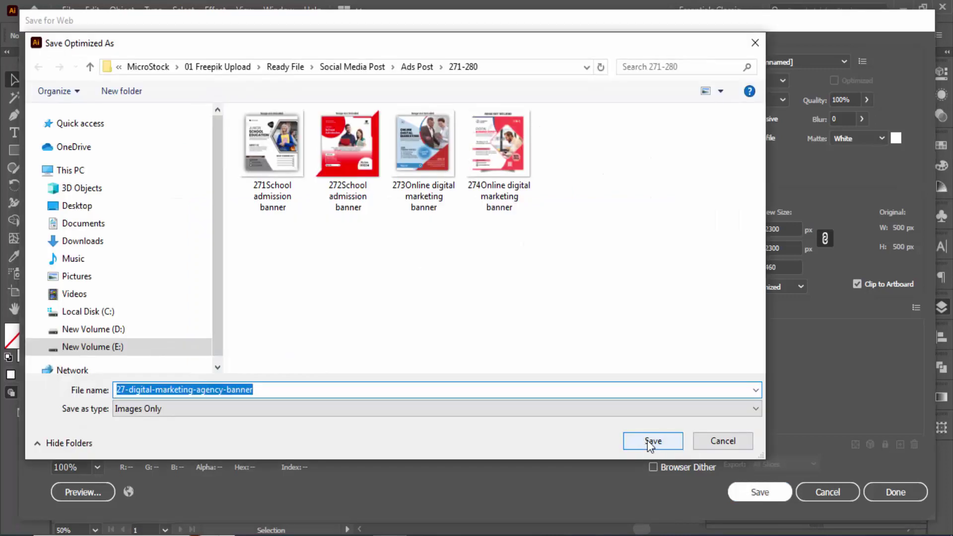
pyautogui.click(123, 390)
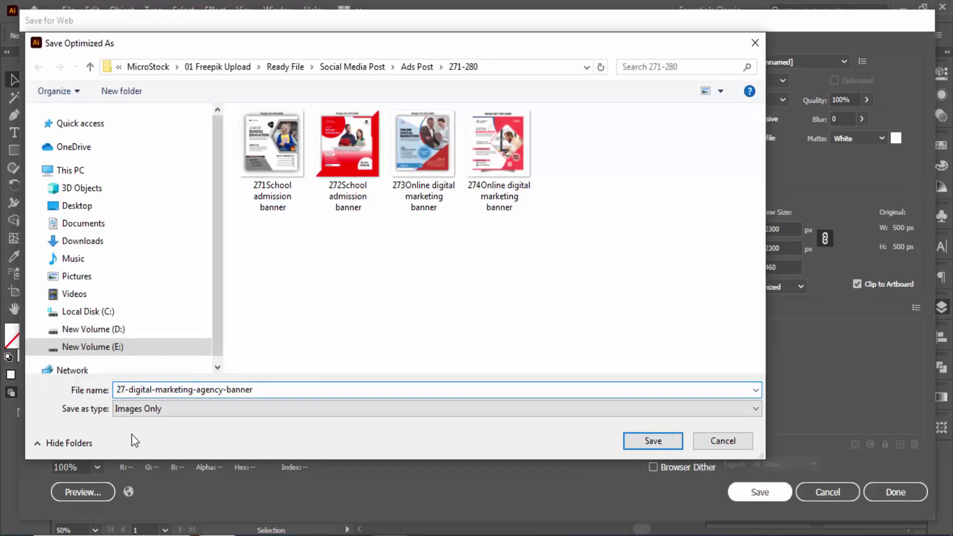
pyautogui.write('5')
pyautogui.click(651, 439)
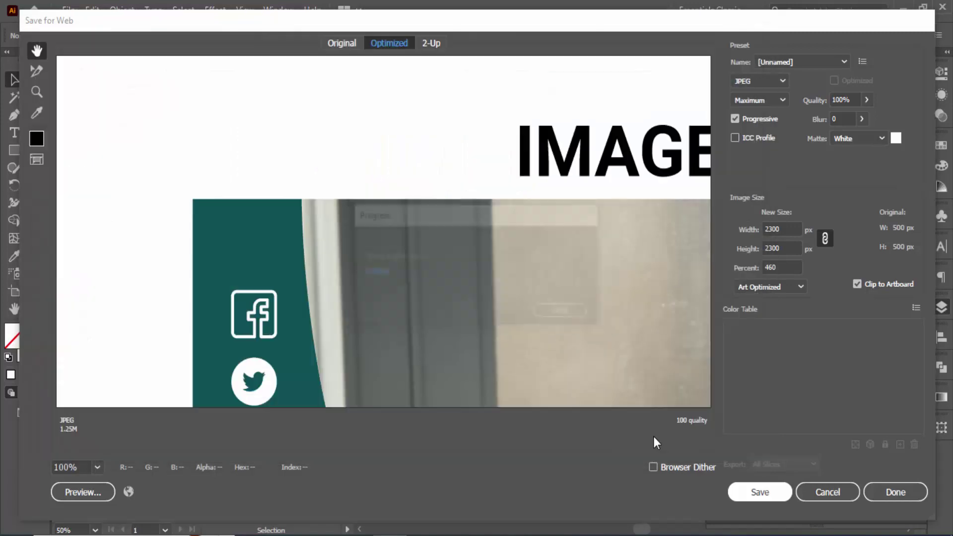
# Rename the top layer as Digital digital marketing Social Media Banner
pyautogui.doubleClick(818, 316)
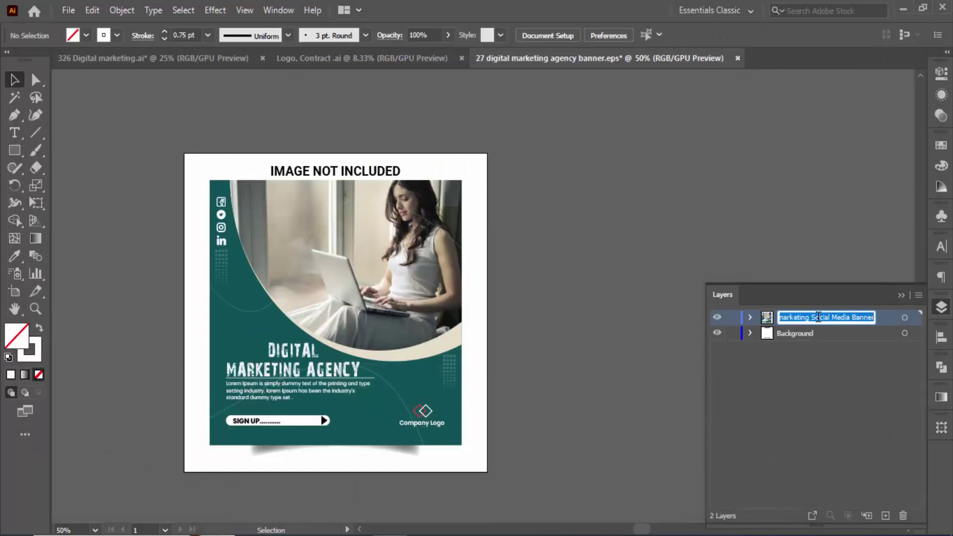
pyautogui.click(788, 382)
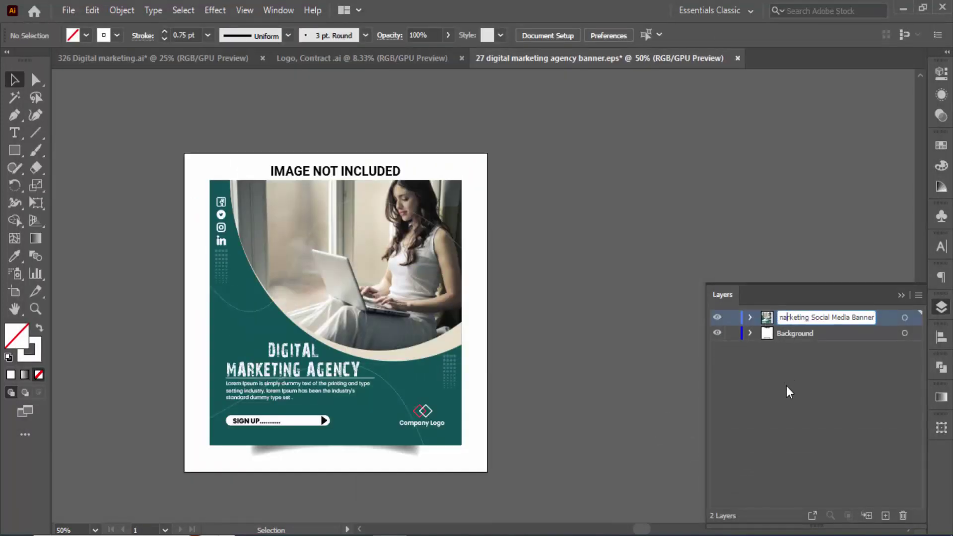
pyautogui.press('Home')
pyautogui.press('Delete')
pyautogui.press('Delete')
pyautogui.press('Delete')
pyautogui.press('Delete')
pyautogui.press('Delete')
pyautogui.press('Delete')
pyautogui.write('Digital')
pyautogui.press('Return')
# Delete the photo of the woman with the laptop from the nested clip group in the design layer
pyautogui.click(749, 317)
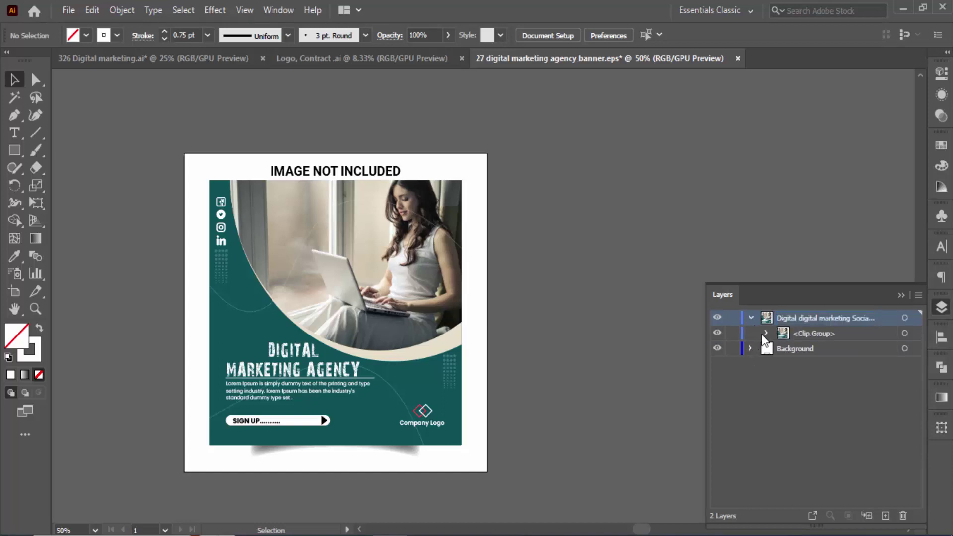
pyautogui.click(766, 333)
pyautogui.click(783, 394)
pyautogui.scroll(-2, 804, 447)
pyautogui.click(798, 454)
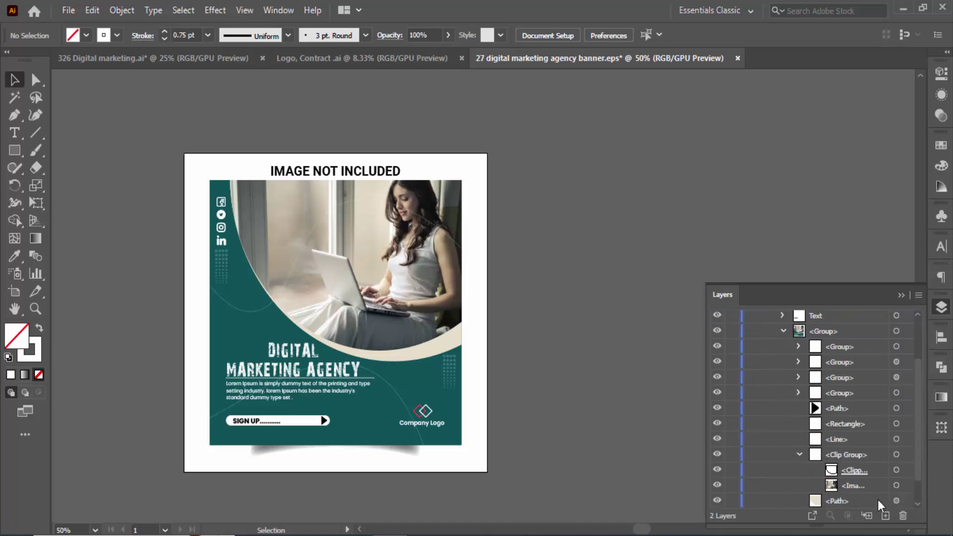
pyautogui.click(897, 489)
pyautogui.press('Delete')
# Fill the curved clipping path of the photo area with dark grey
pyautogui.click(435, 315)
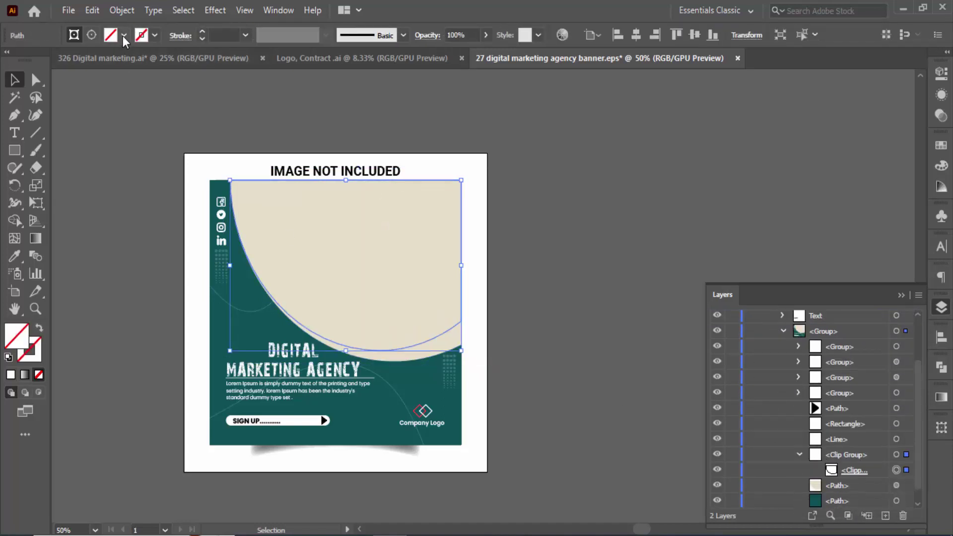
pyautogui.click(124, 35)
pyautogui.click(58, 102)
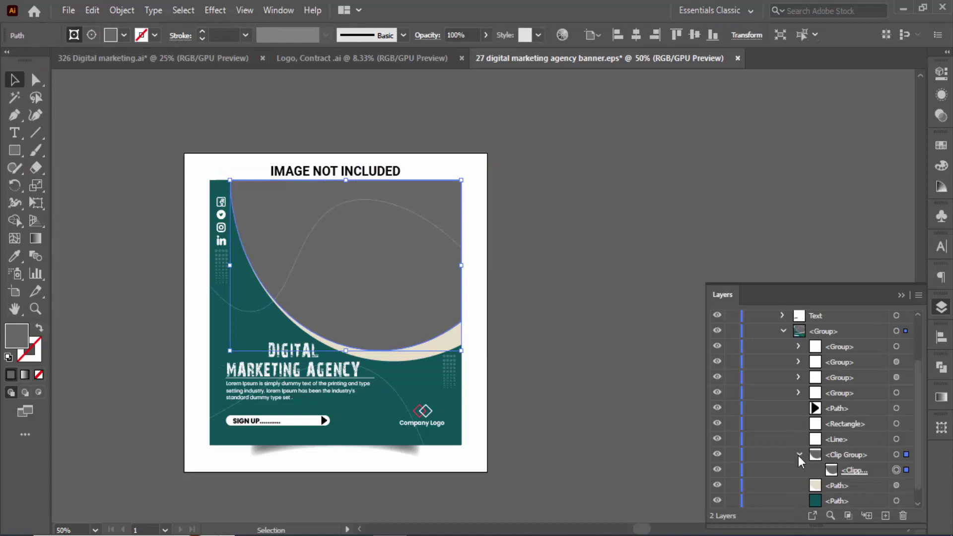
# Collapse the groups and the design layer in the layer list, deselect everything and save the EPS document
pyautogui.click(783, 330)
pyautogui.click(766, 333)
pyautogui.click(750, 317)
pyautogui.click(595, 275)
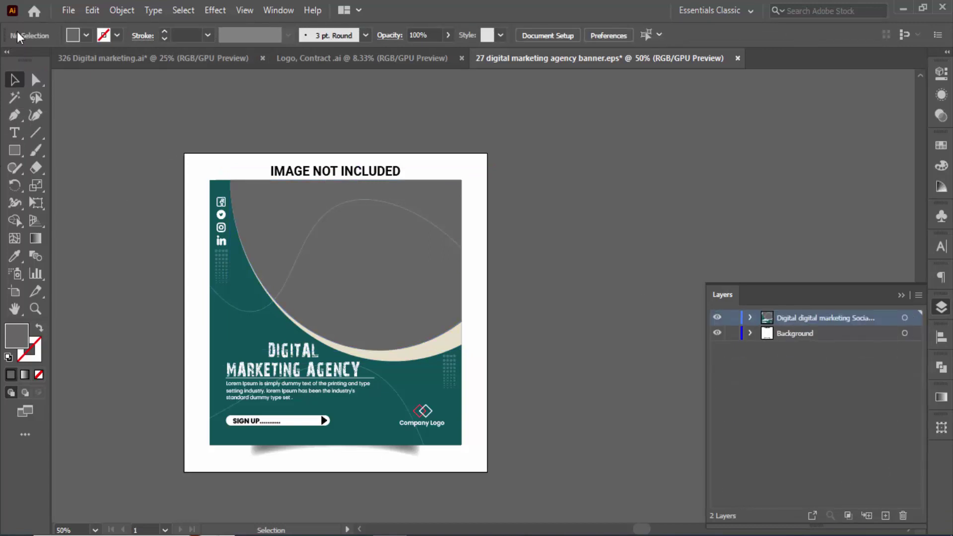
pyautogui.click(68, 10)
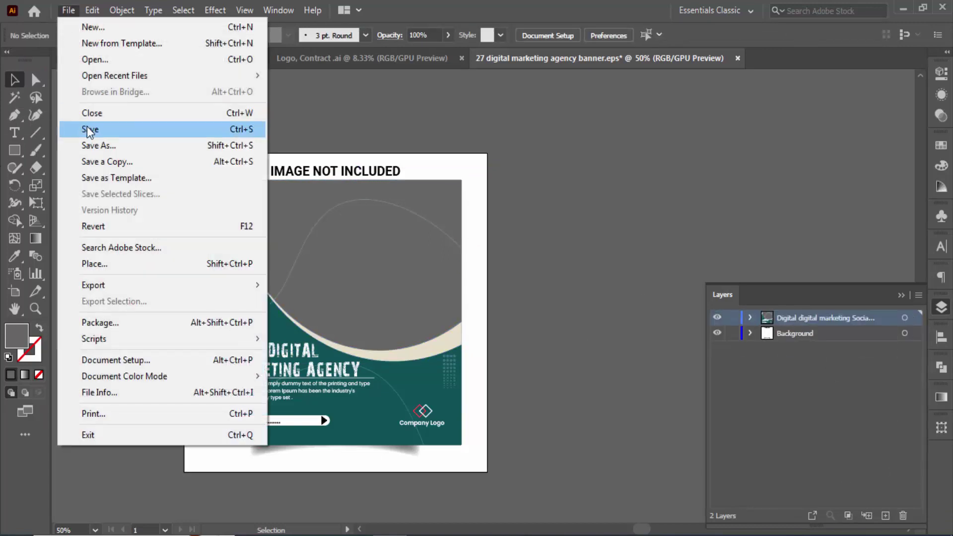
pyautogui.click(87, 130)
# Switch to the folder of saved files and open the exported banner image in the photo viewer
pyautogui.click(287, 473)
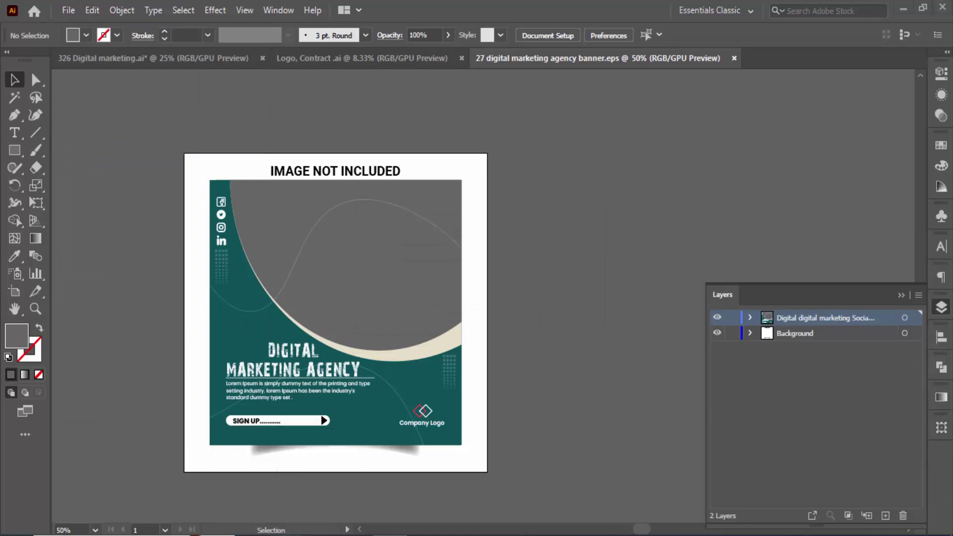
pyautogui.click(448, 357)
pyautogui.doubleClick(371, 249)
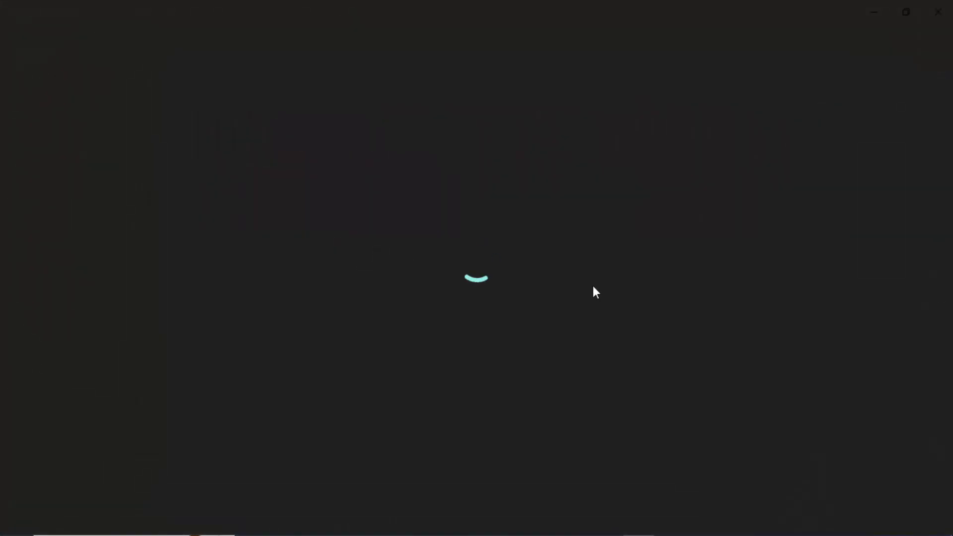